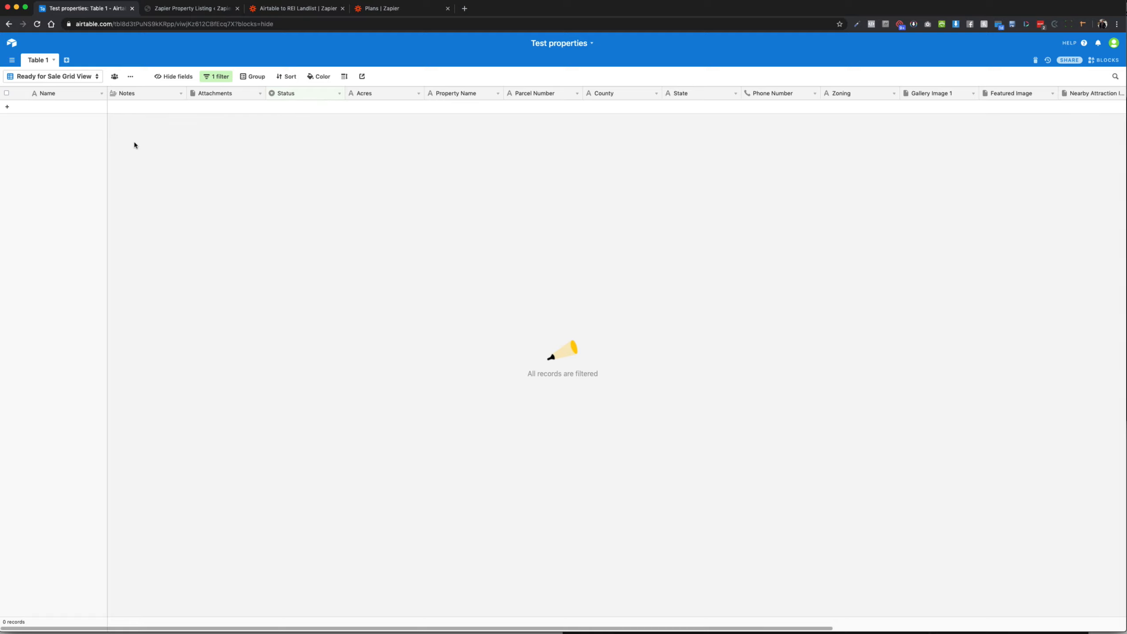
# Step: View the table's records in the Kanban view and return to the Ready for Sale Grid View
pyautogui.click(49, 76)
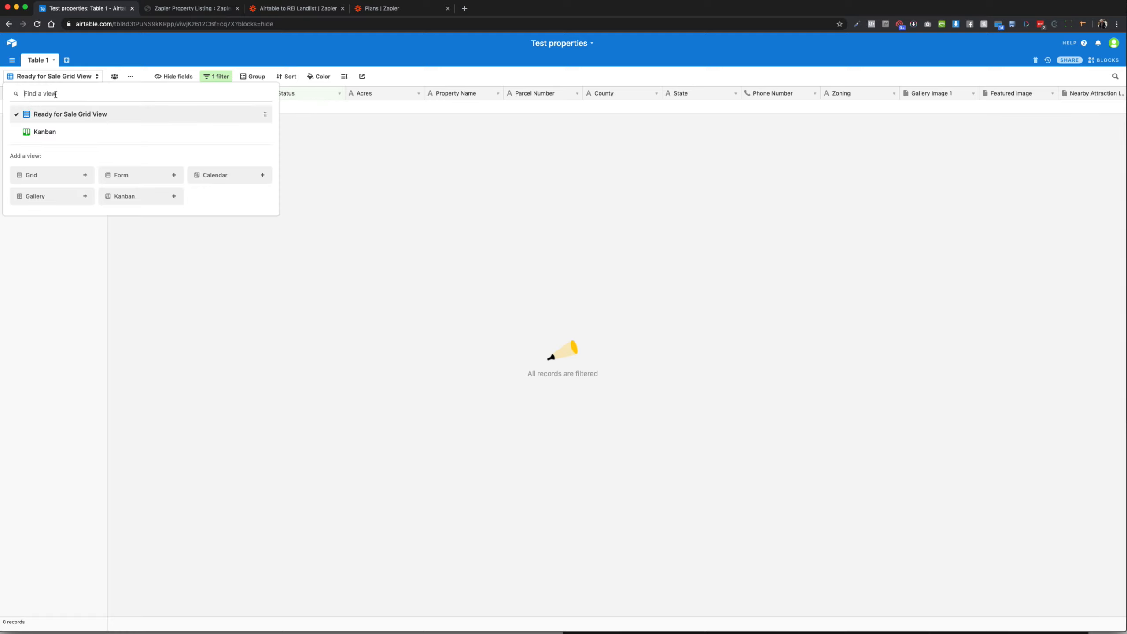
pyautogui.click(48, 129)
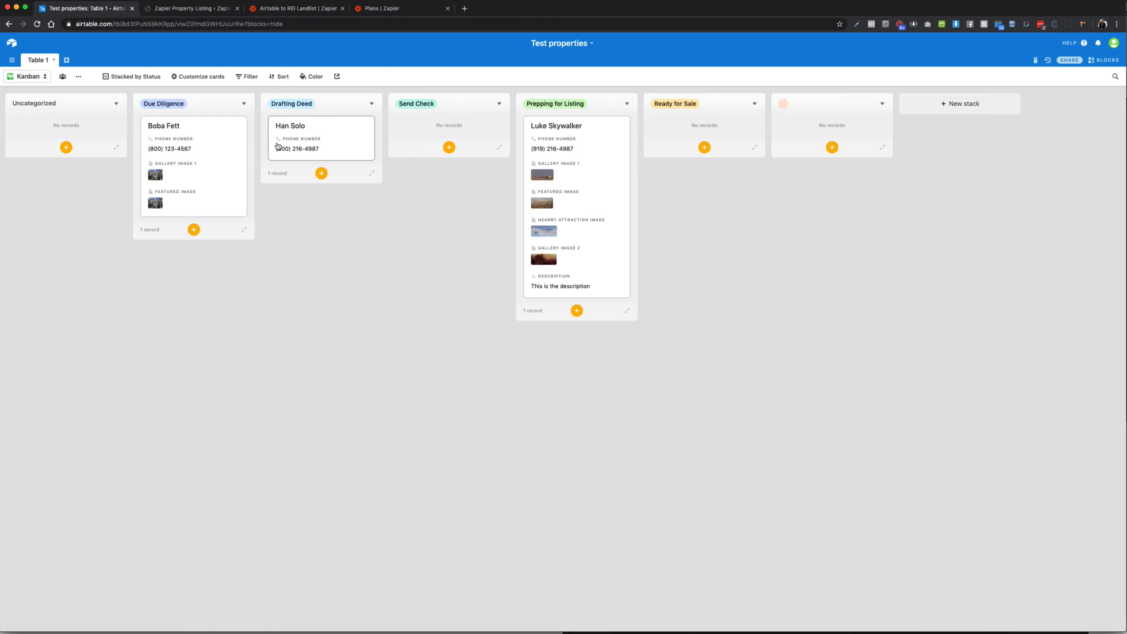
pyautogui.click(14, 77)
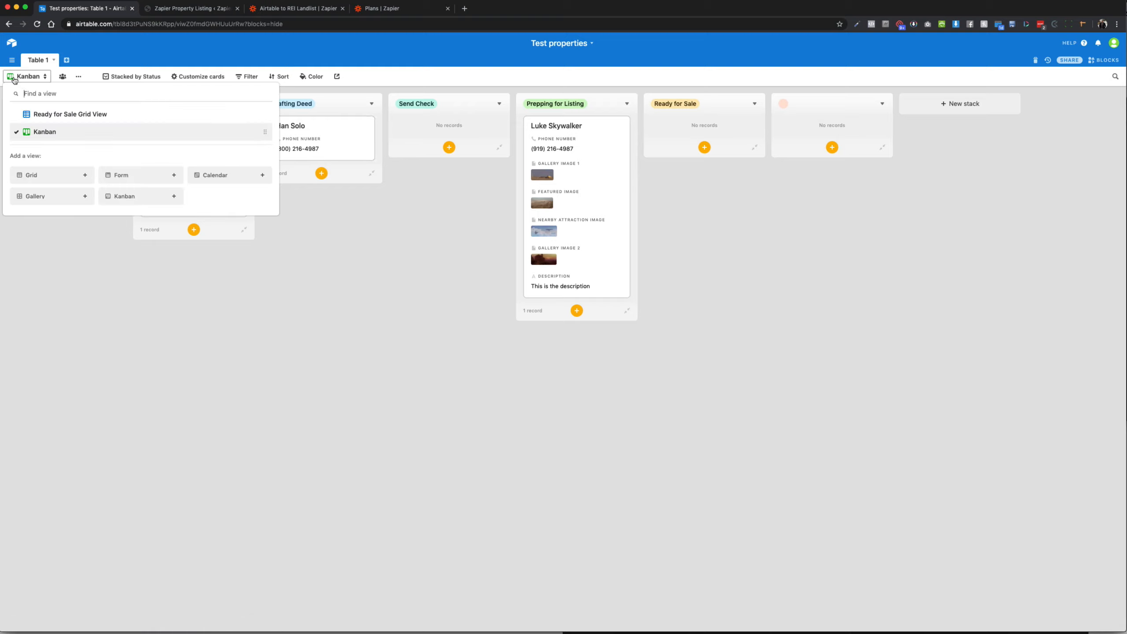
pyautogui.click(62, 117)
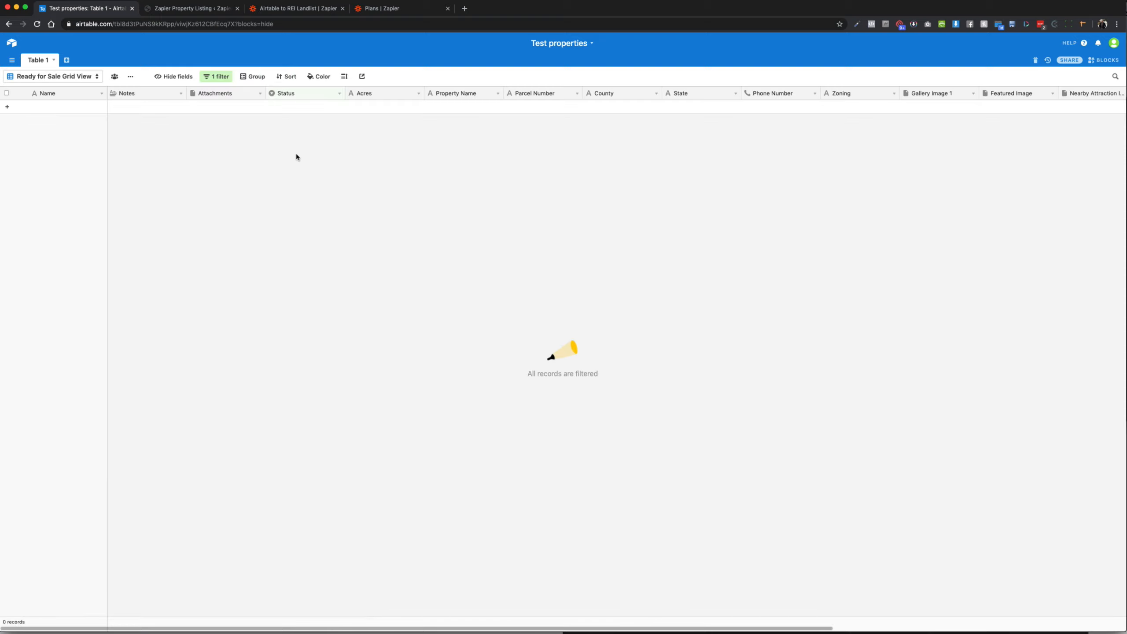
# Step: Inspect the Status filter condition applied to the Ready for Sale Grid View
pyautogui.click(204, 77)
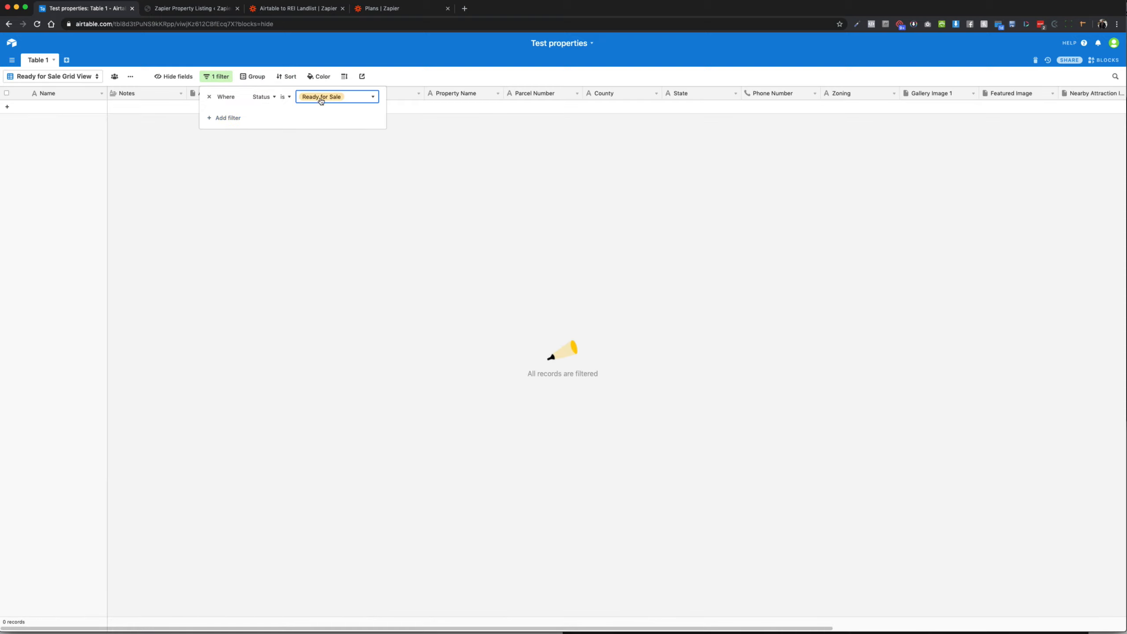
pyautogui.click(217, 187)
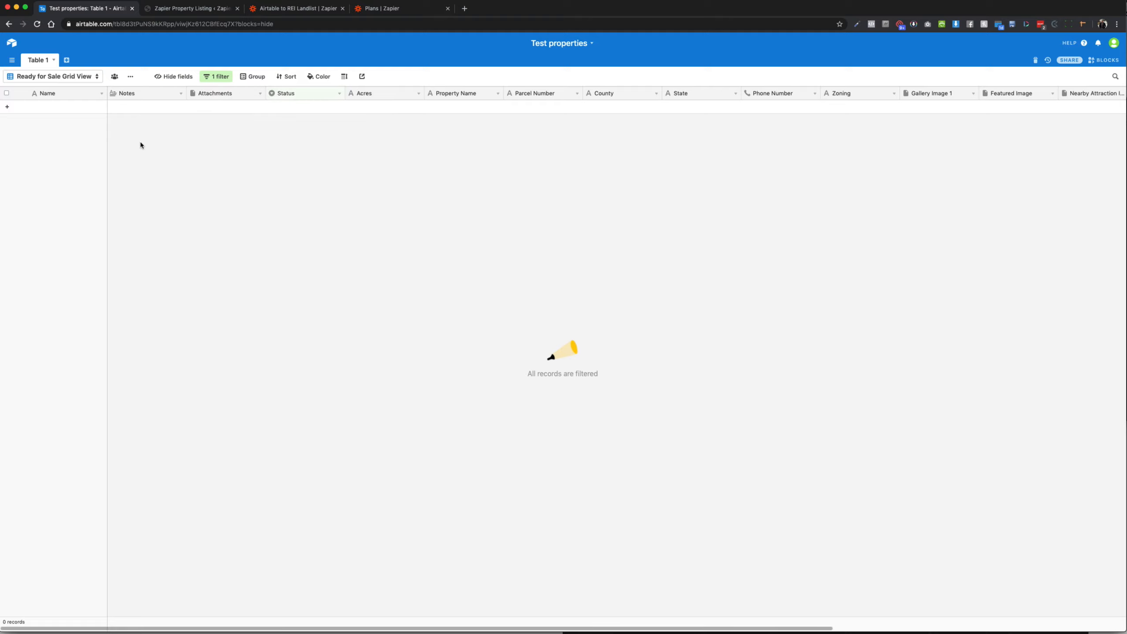
pyautogui.click(218, 76)
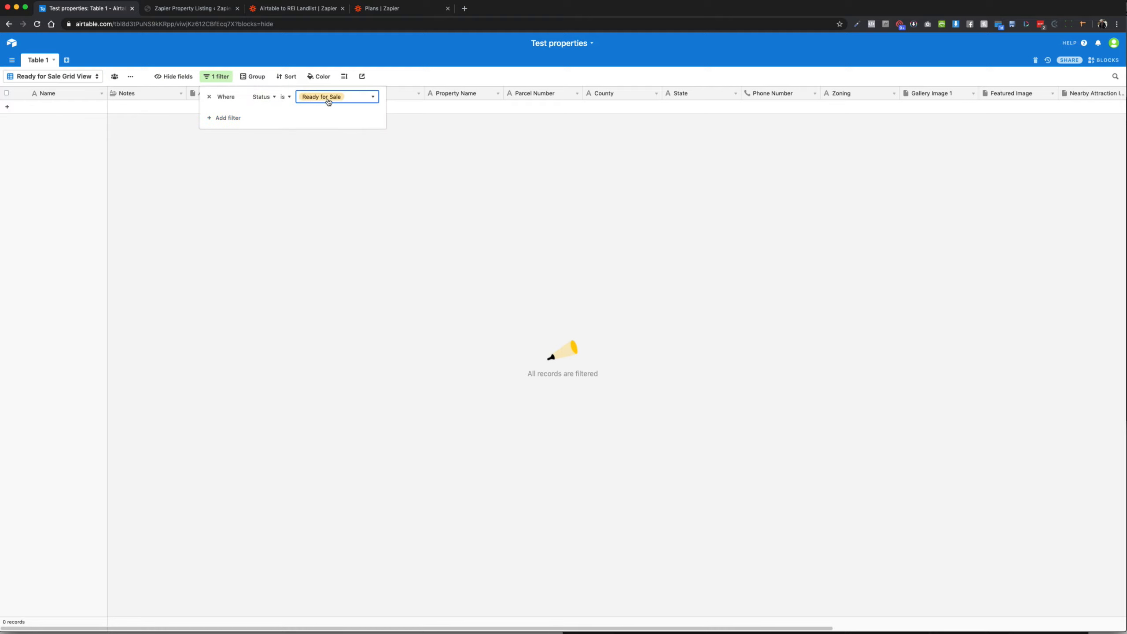
pyautogui.click(238, 187)
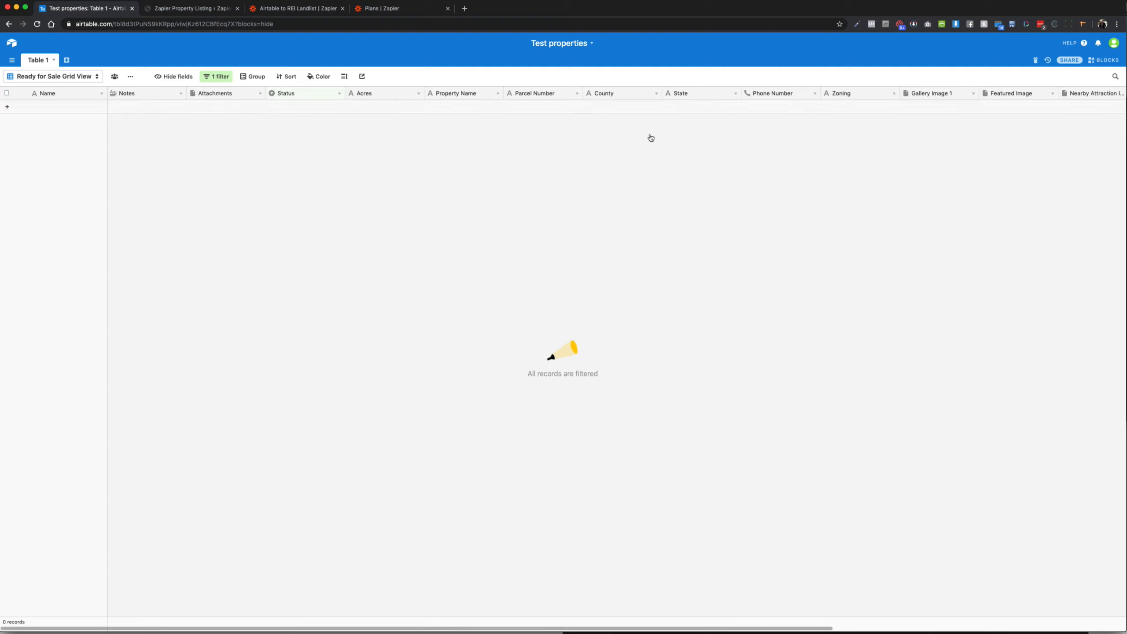
pyautogui.click(216, 76)
pyautogui.click(280, 146)
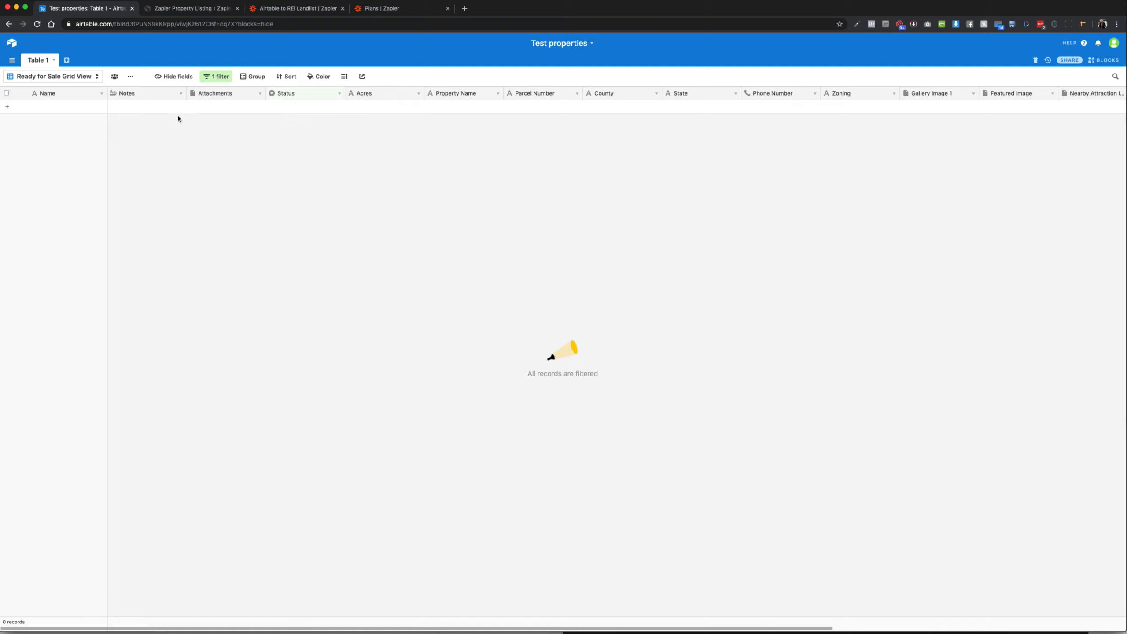
# Step: Switch to the Kanban view and examine all fields of the record in the Prepping for Listing stack
pyautogui.click(51, 76)
pyautogui.click(45, 132)
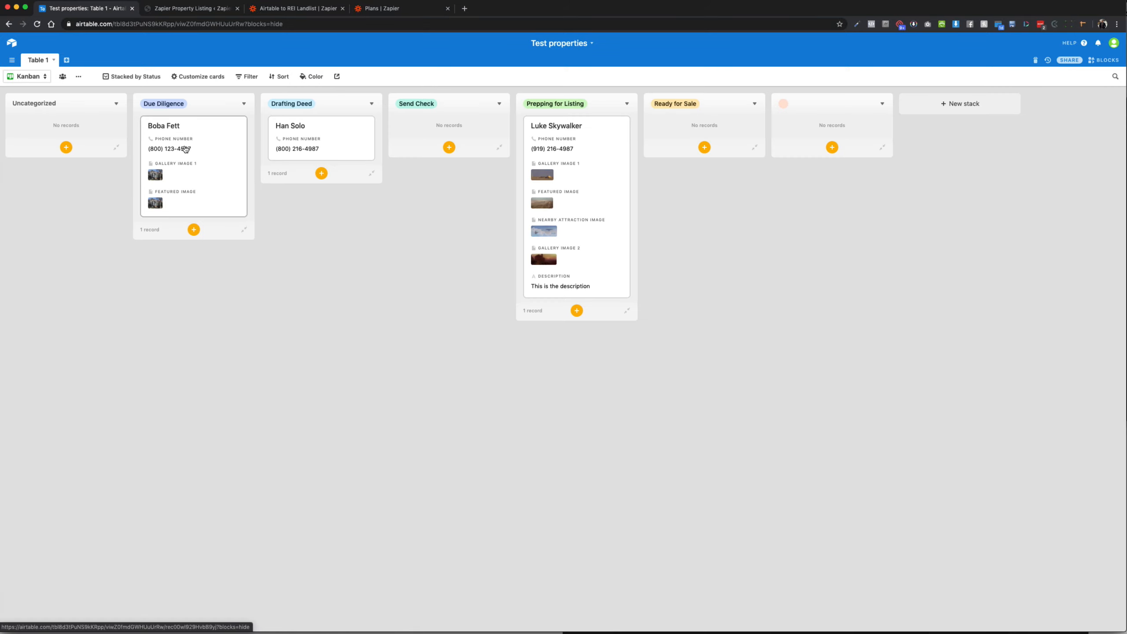
pyautogui.click(591, 160)
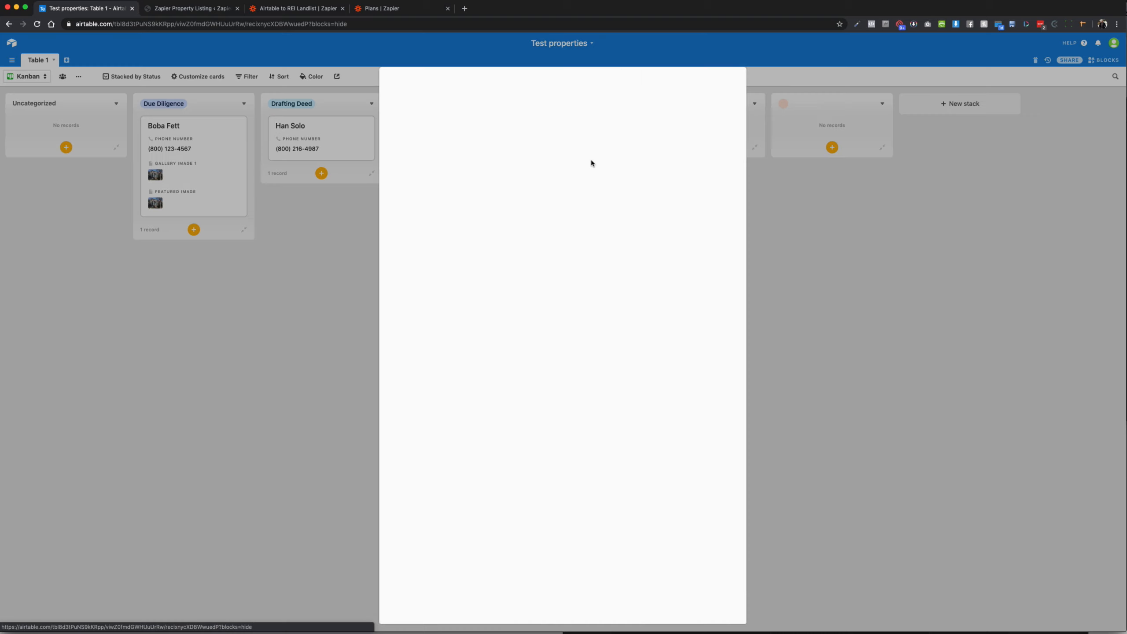
pyautogui.scroll(-10, 504, 356)
pyautogui.scroll(-7, 504, 359)
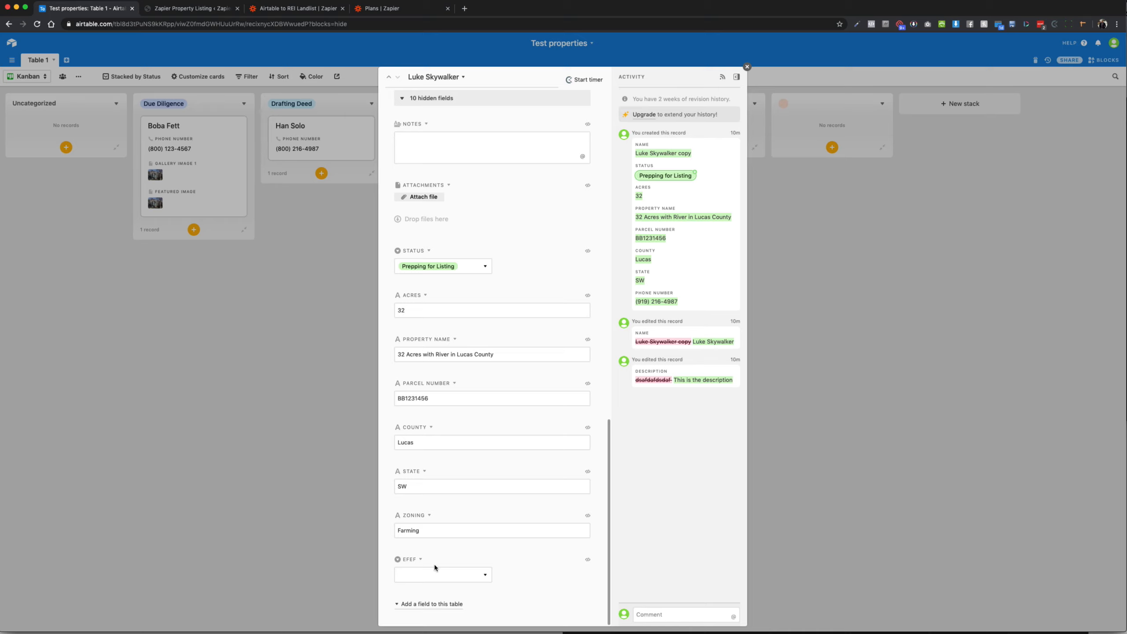
pyautogui.scroll(15, 453, 458)
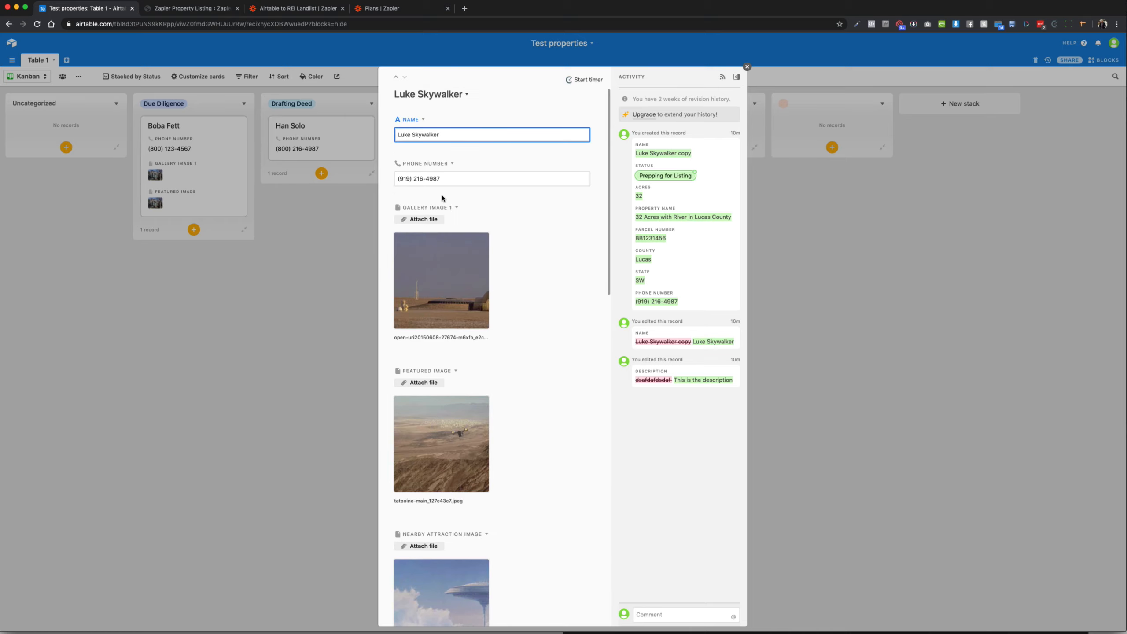
pyautogui.scroll(-2, 460, 392)
pyautogui.scroll(-10, 460, 391)
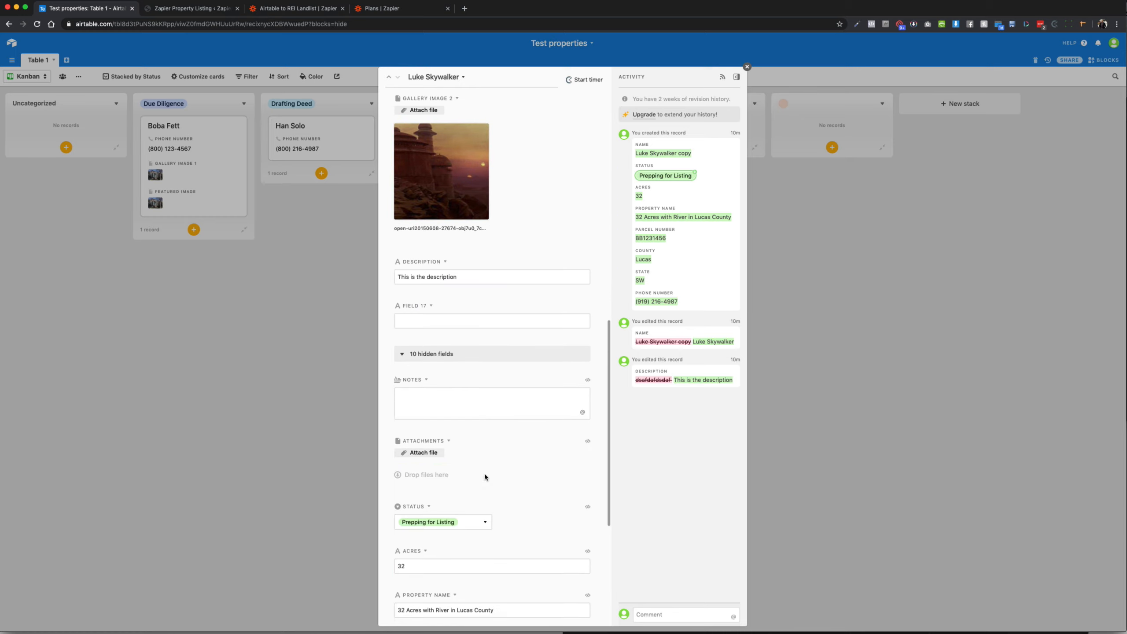
pyautogui.scroll(-8, 486, 484)
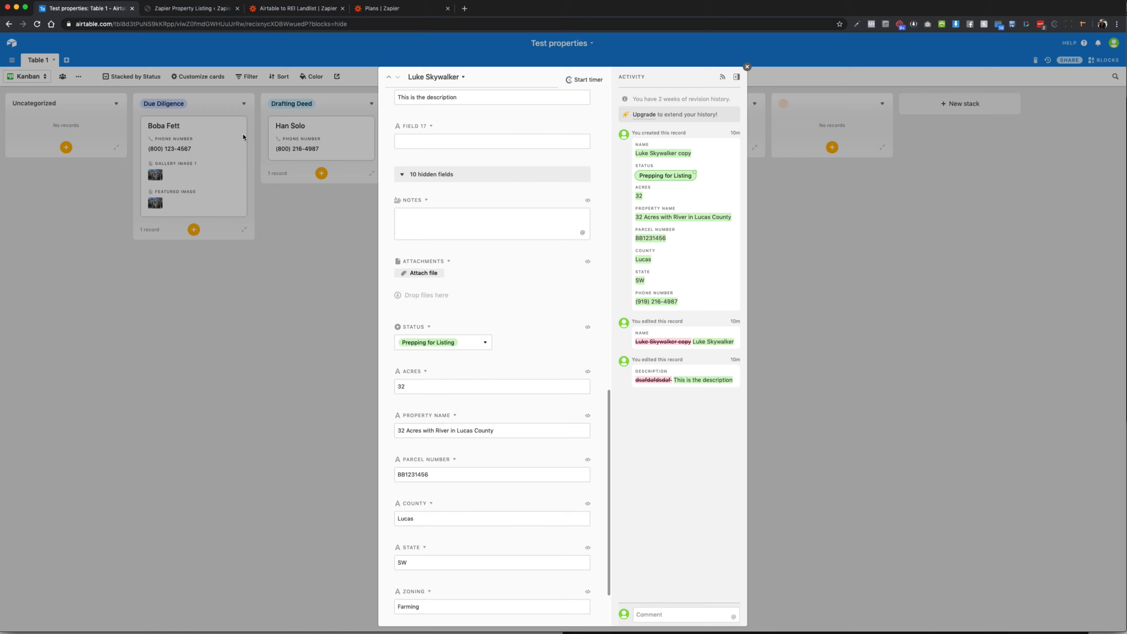
# Step: Load the reizpl.wpengine.com home page in the WordPress tab and review the 65 Acres of Farmland property listing
pyautogui.click(166, 9)
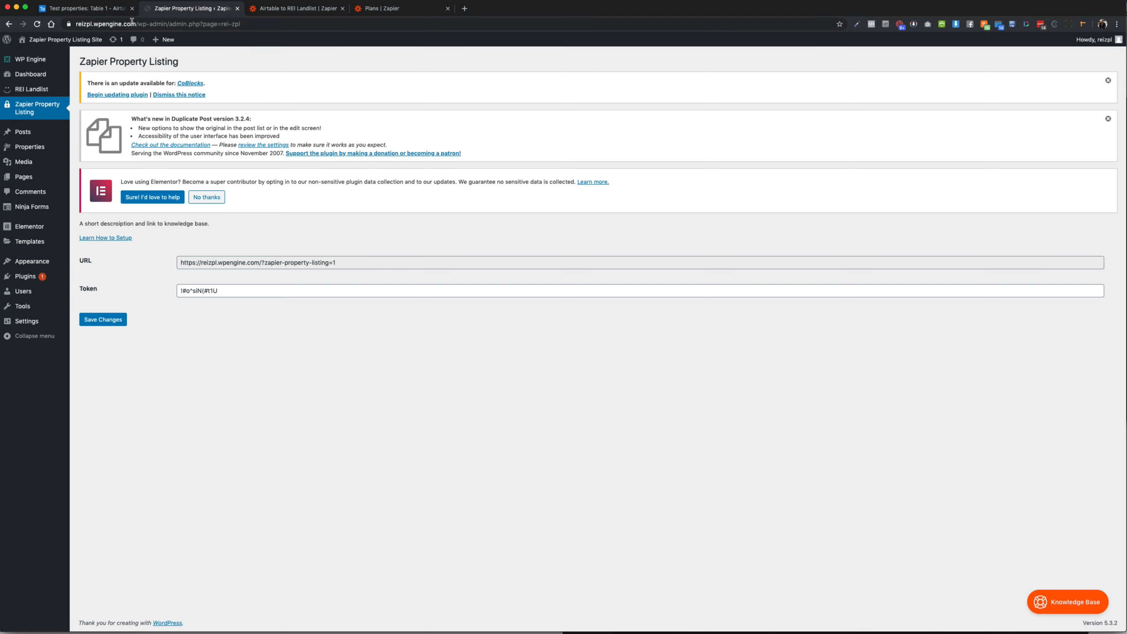
pyautogui.moveTo(136, 24); pyautogui.dragTo(284, 53)
pyautogui.press('BackSpace')
pyautogui.press('Return')
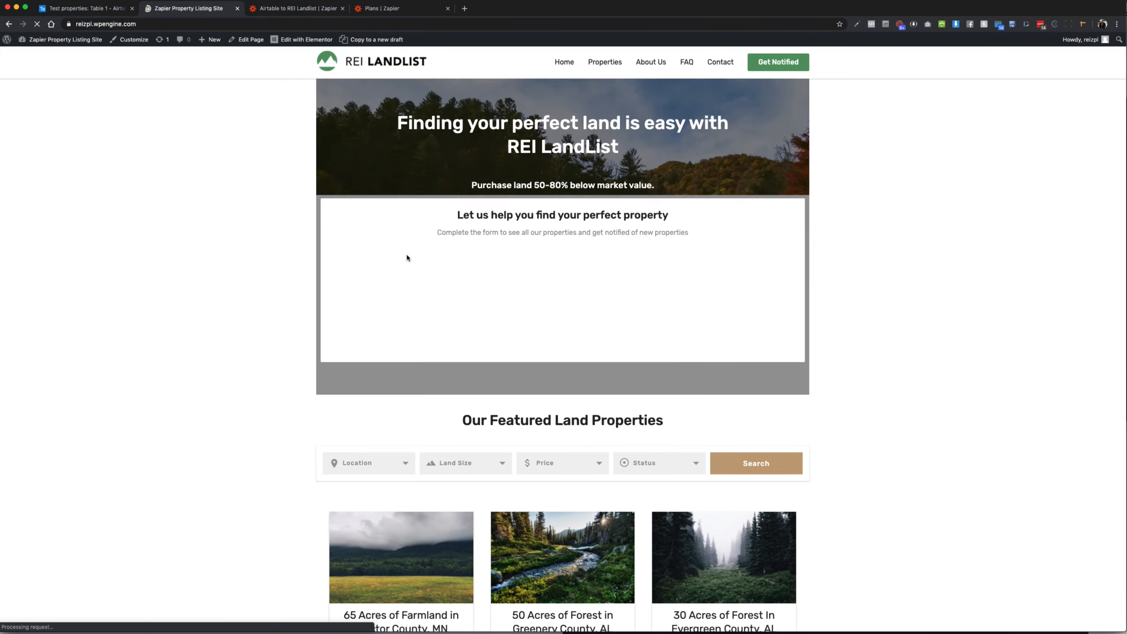
pyautogui.scroll(-5, 408, 319)
pyautogui.click(408, 320)
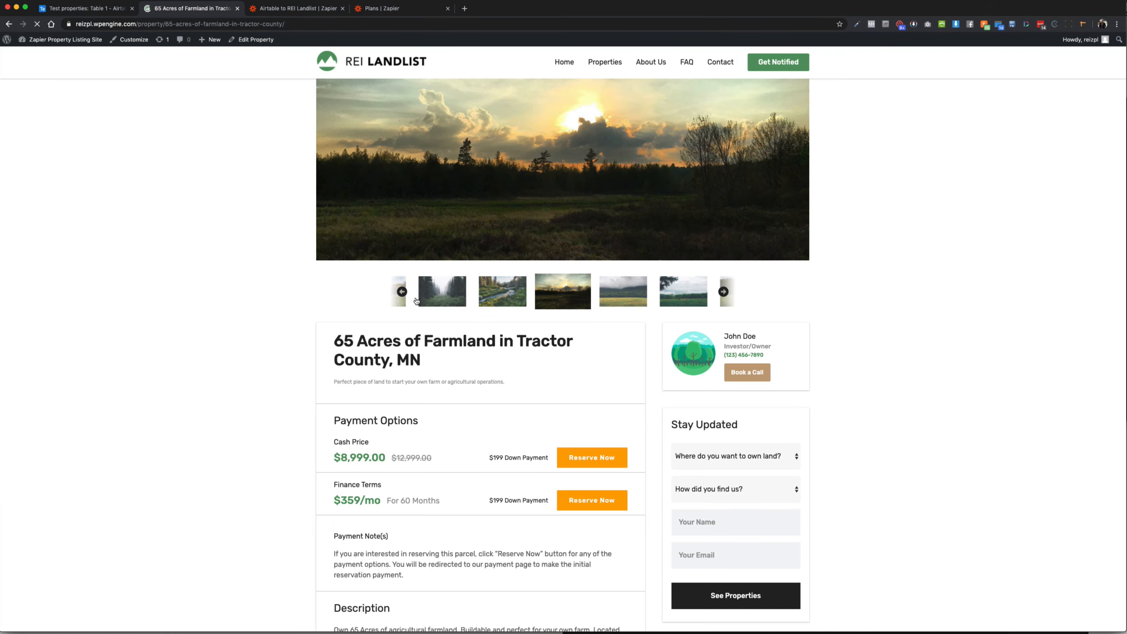
pyautogui.scroll(-8, 416, 301)
pyautogui.scroll(-1, 416, 301)
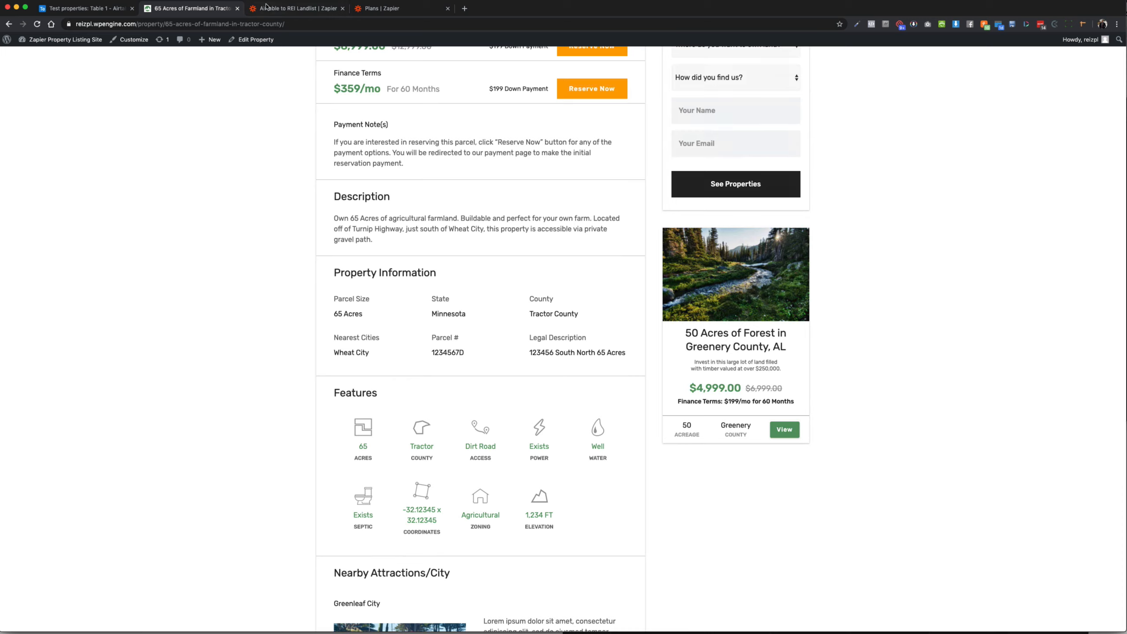
# Step: Compare the open Airtable record's property fields with the details on the 65 Acres of Farmland listing page
pyautogui.click(102, 8)
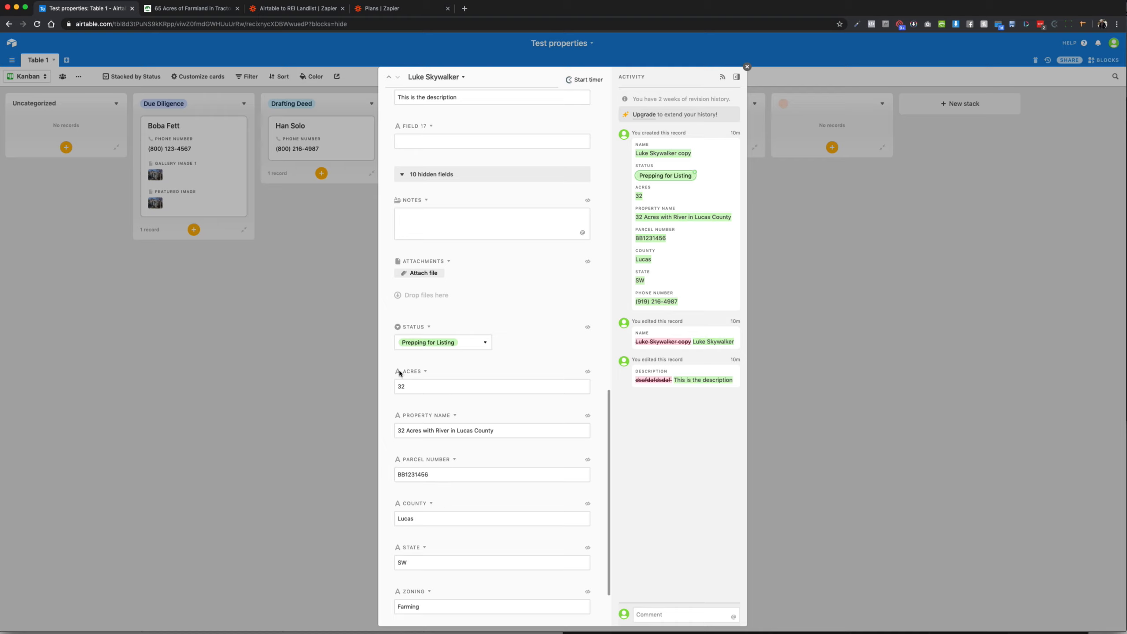
pyautogui.click(203, 24)
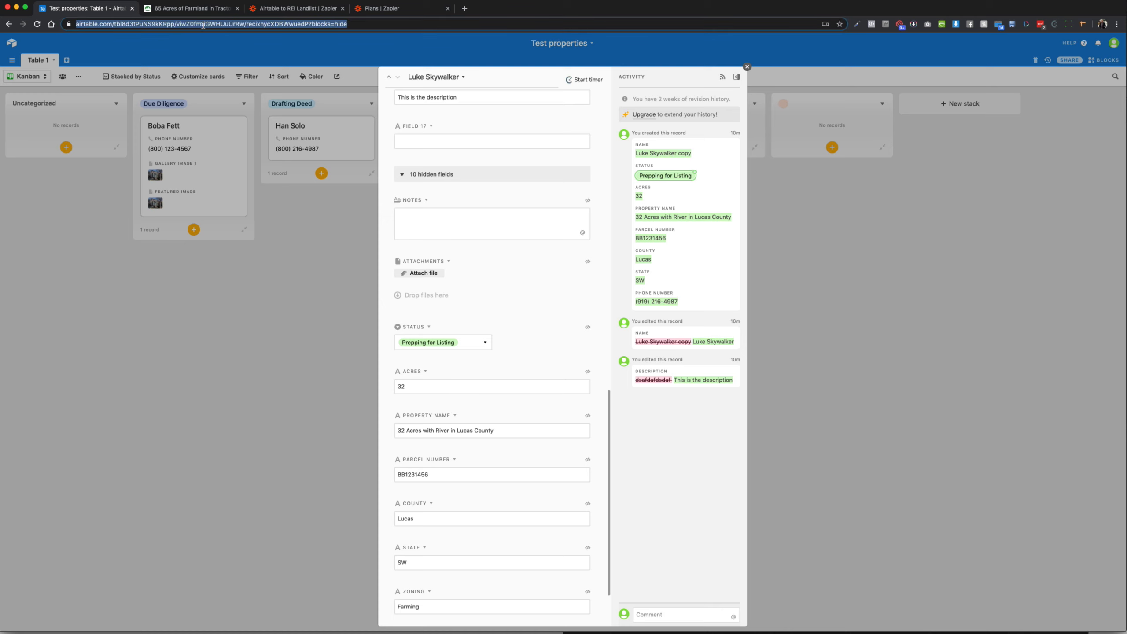
pyautogui.click(209, 8)
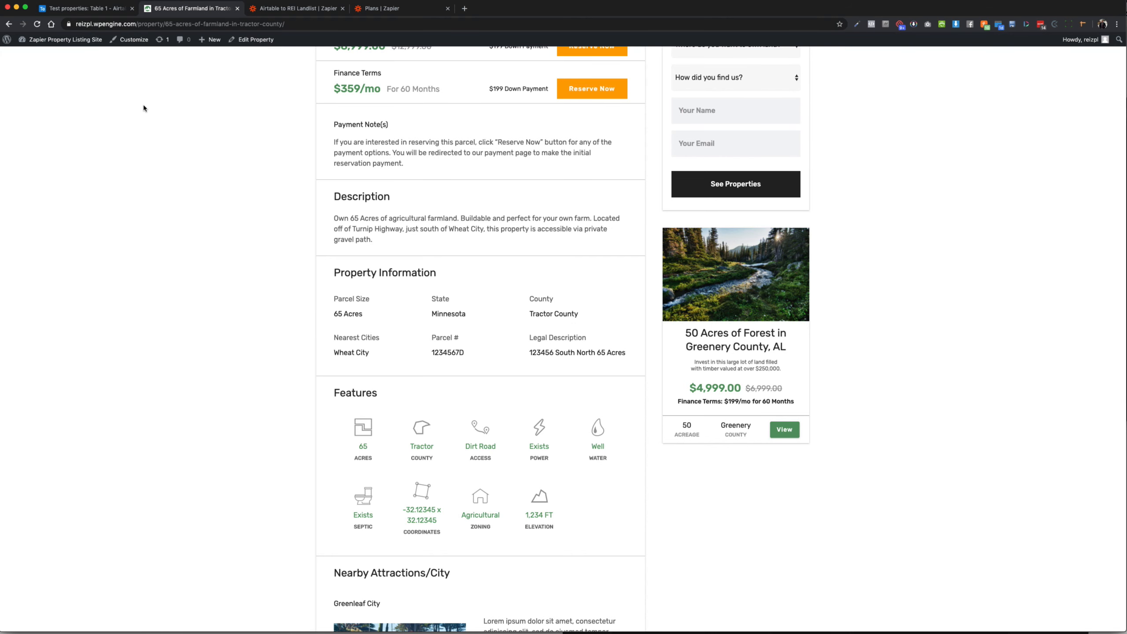
pyautogui.click(92, 11)
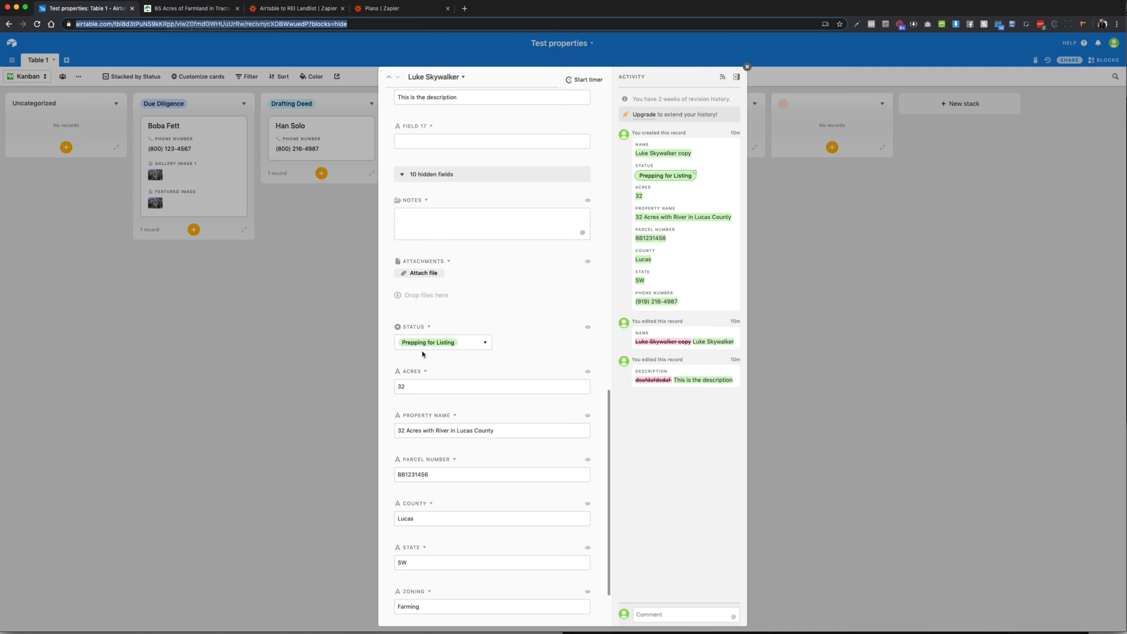
pyautogui.click(179, 11)
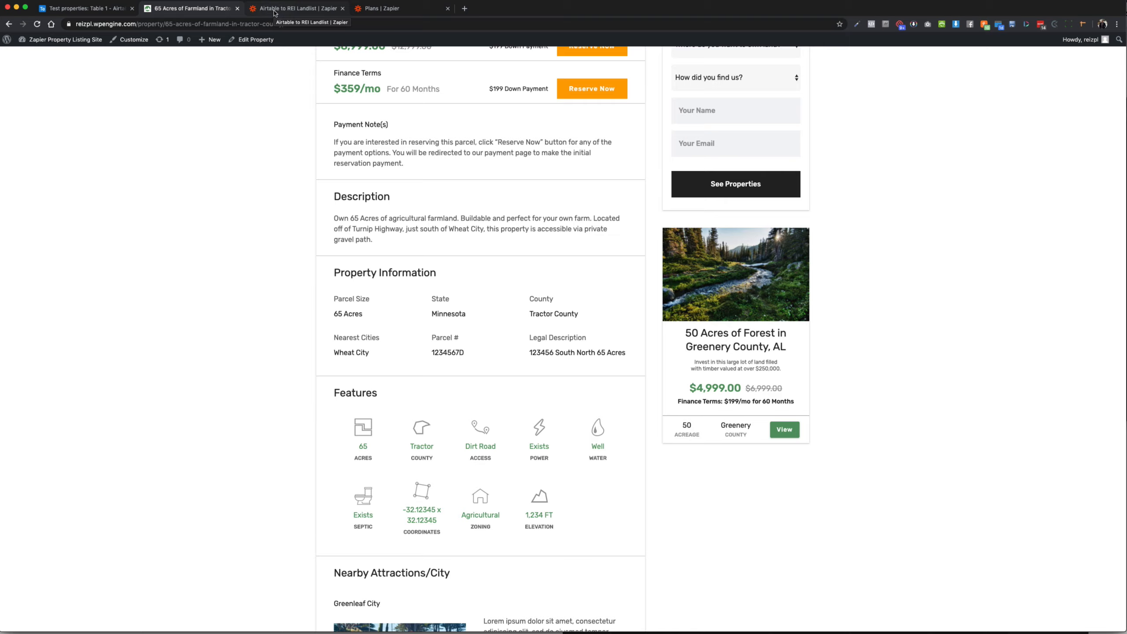
# Step: Switch to Zapier, create a new zap with Airtable as the trigger app, and show its trigger event options
pyautogui.click(288, 9)
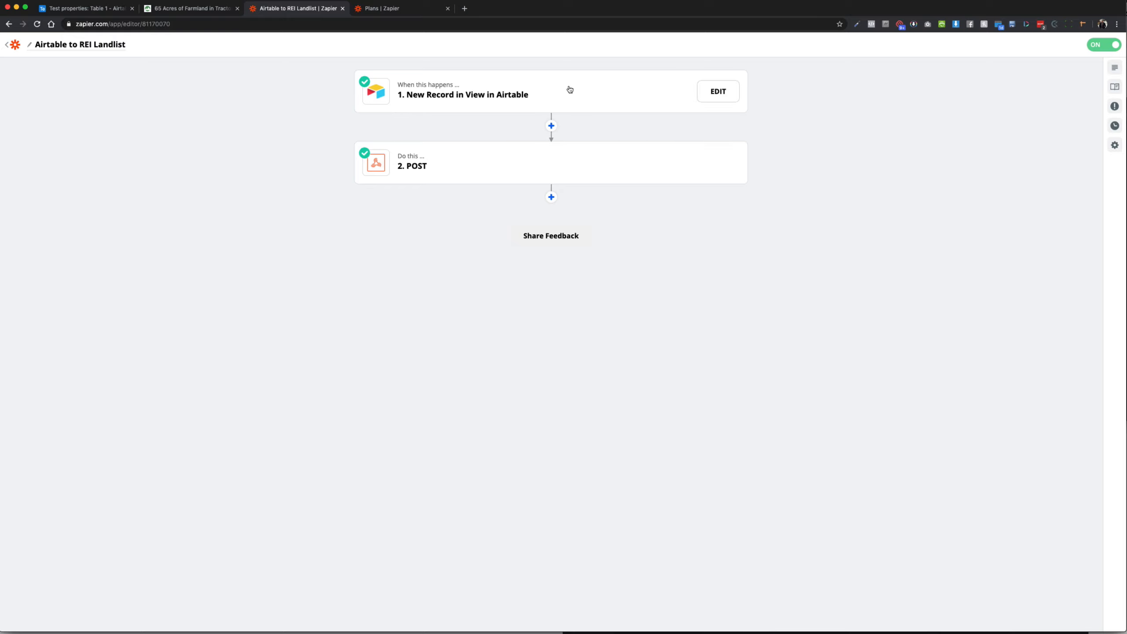
pyautogui.click(8, 45)
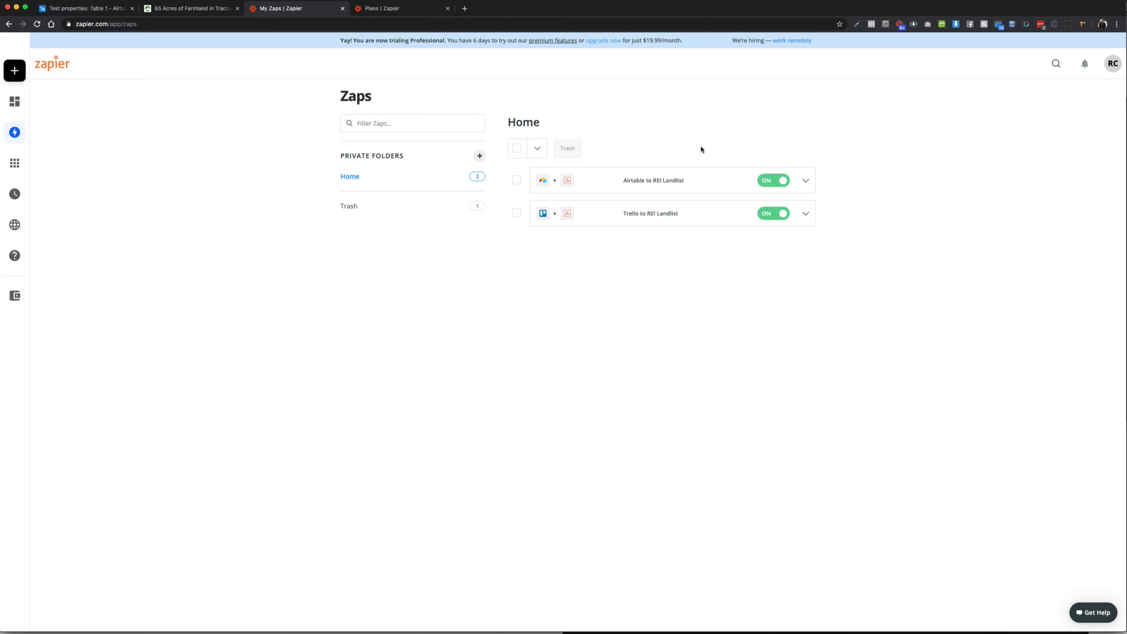
pyautogui.moveTo(34, 80)
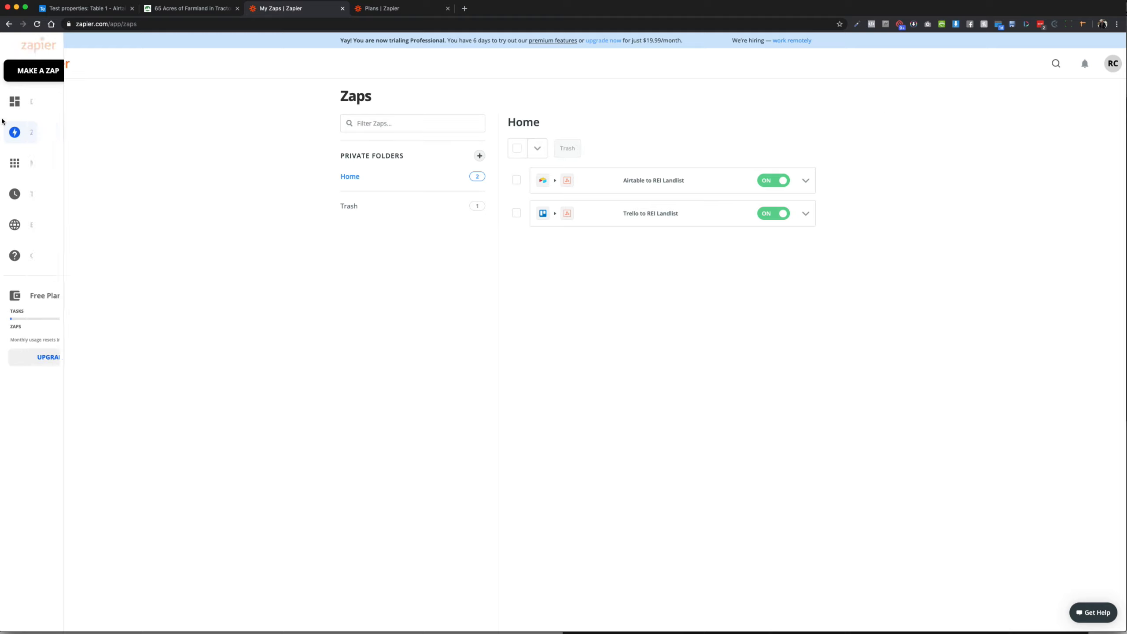
pyautogui.click(33, 79)
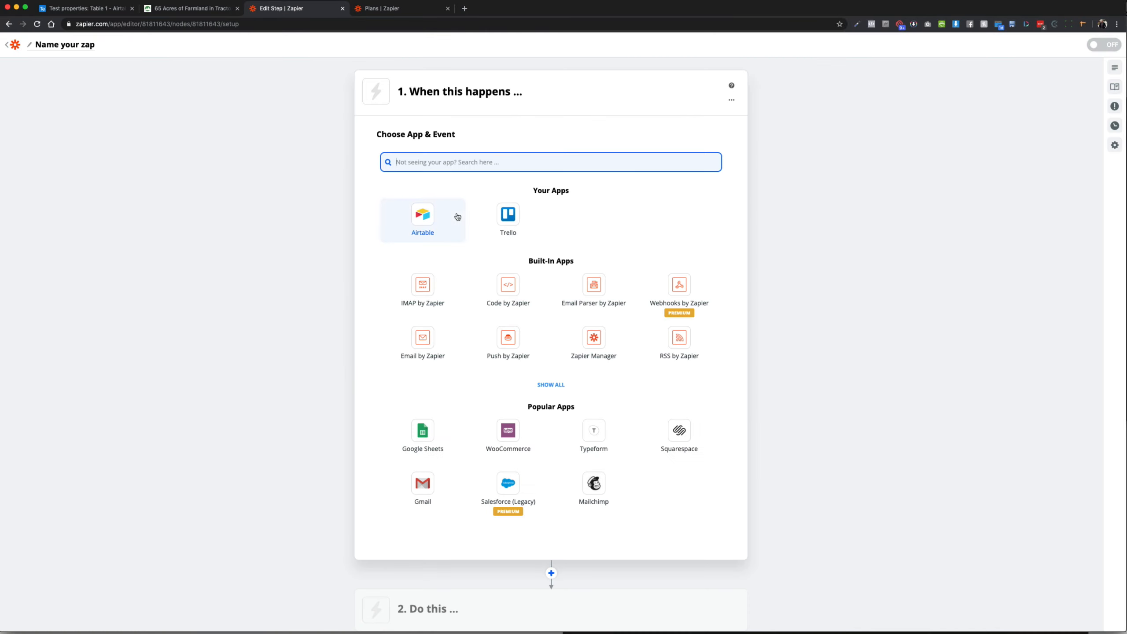
pyautogui.click(428, 214)
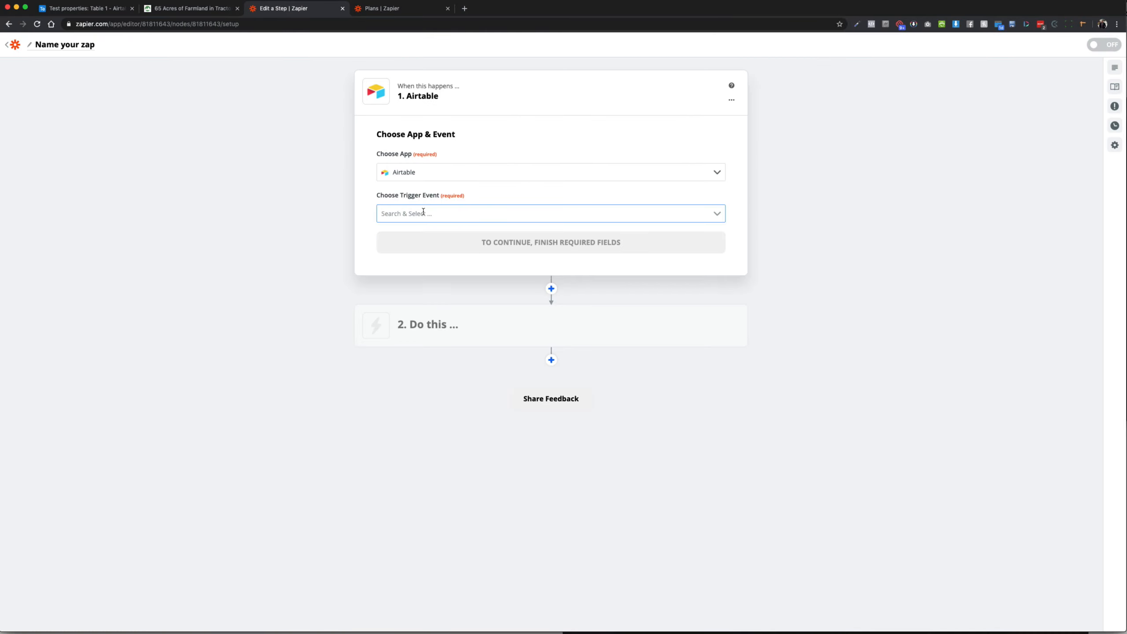
pyautogui.click(423, 212)
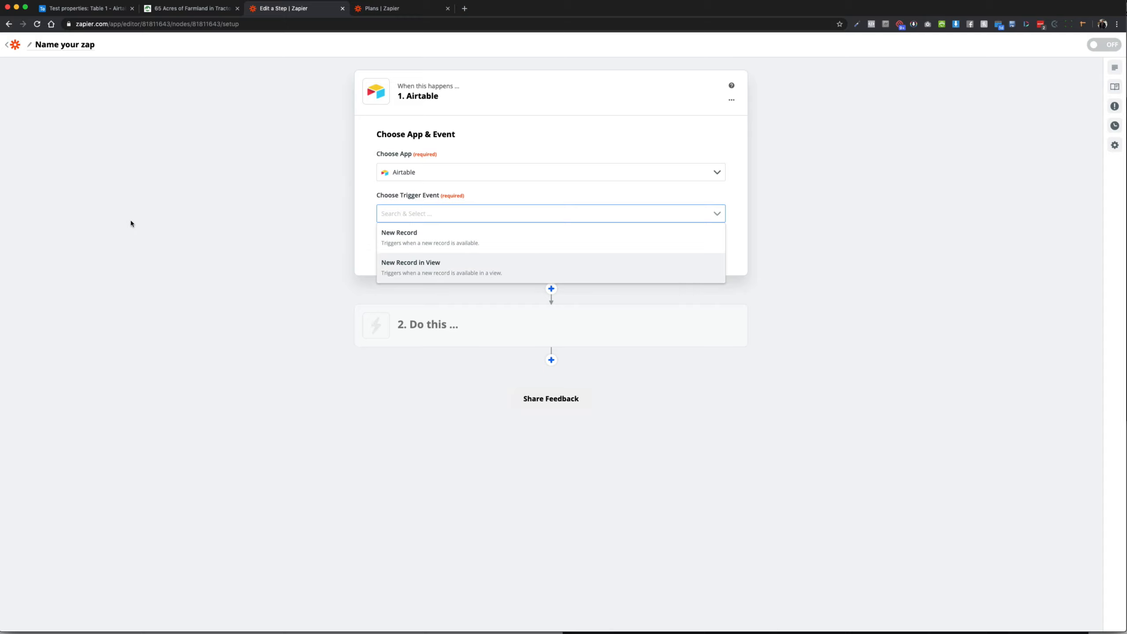
# Step: Switch to Airtable, close the open record and return to the Ready for Sale Grid View
pyautogui.click(74, 13)
pyautogui.click(142, 224)
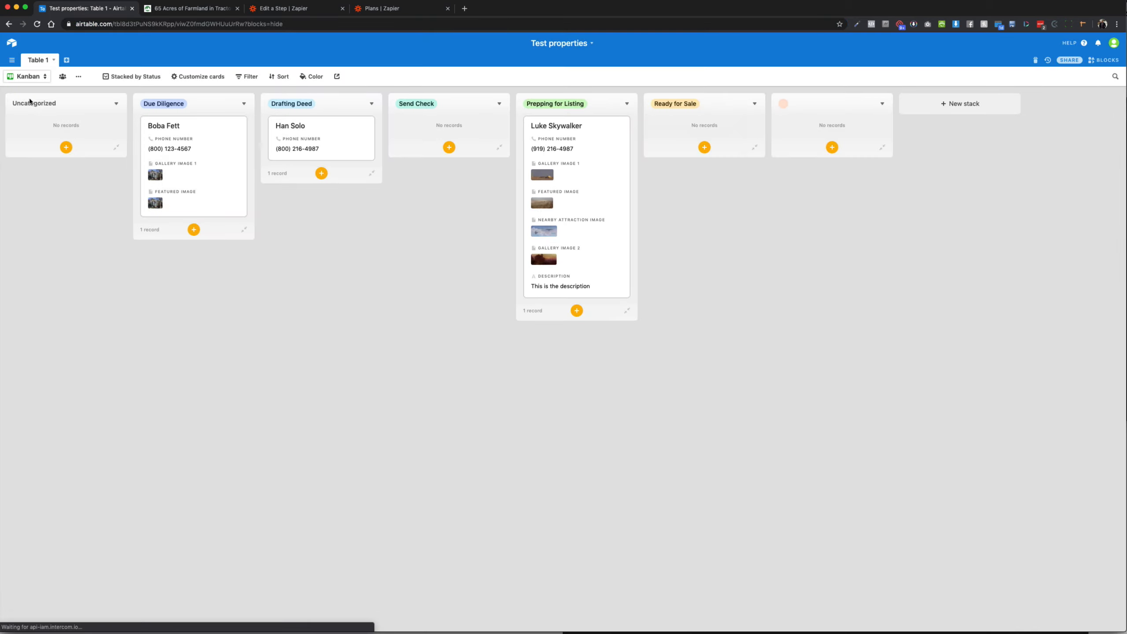
pyautogui.click(27, 76)
pyautogui.click(35, 116)
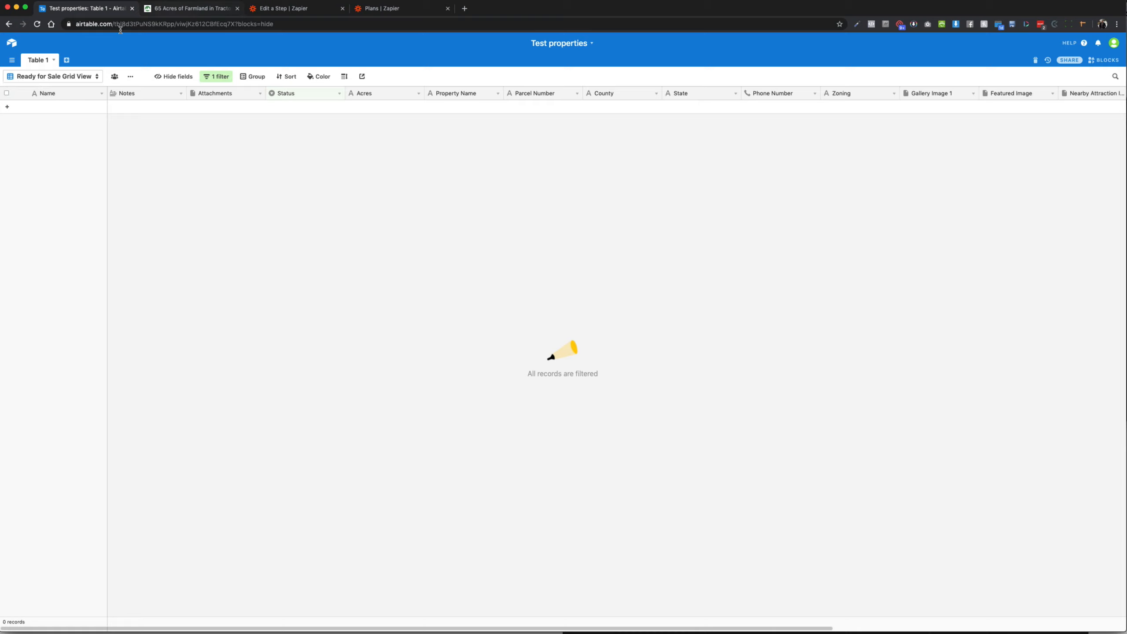
pyautogui.click(209, 79)
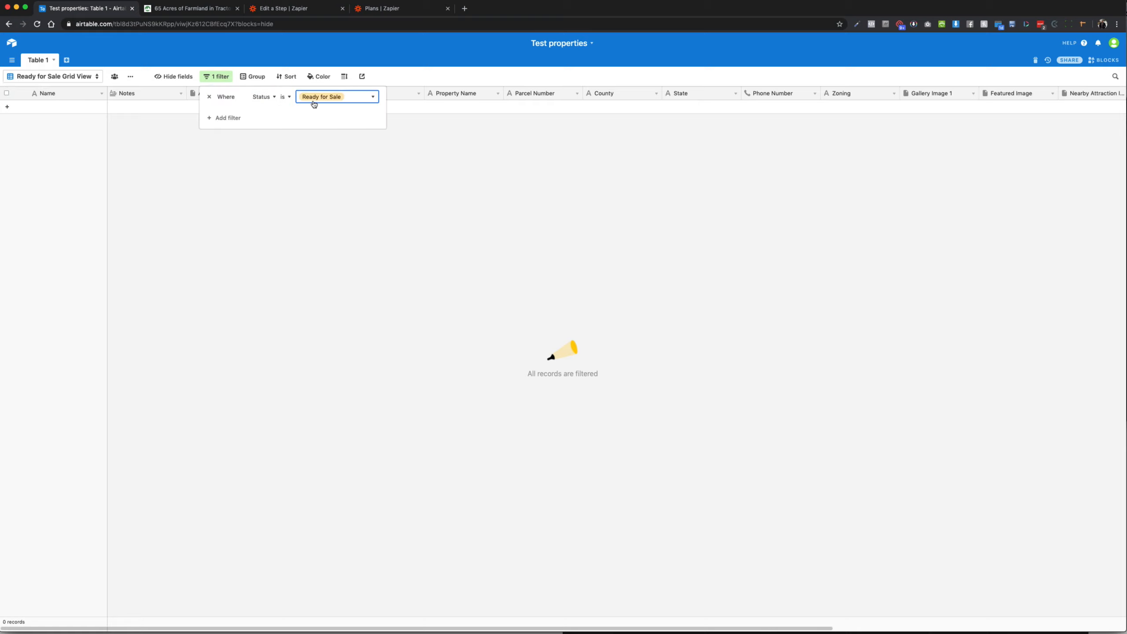
pyautogui.click(223, 118)
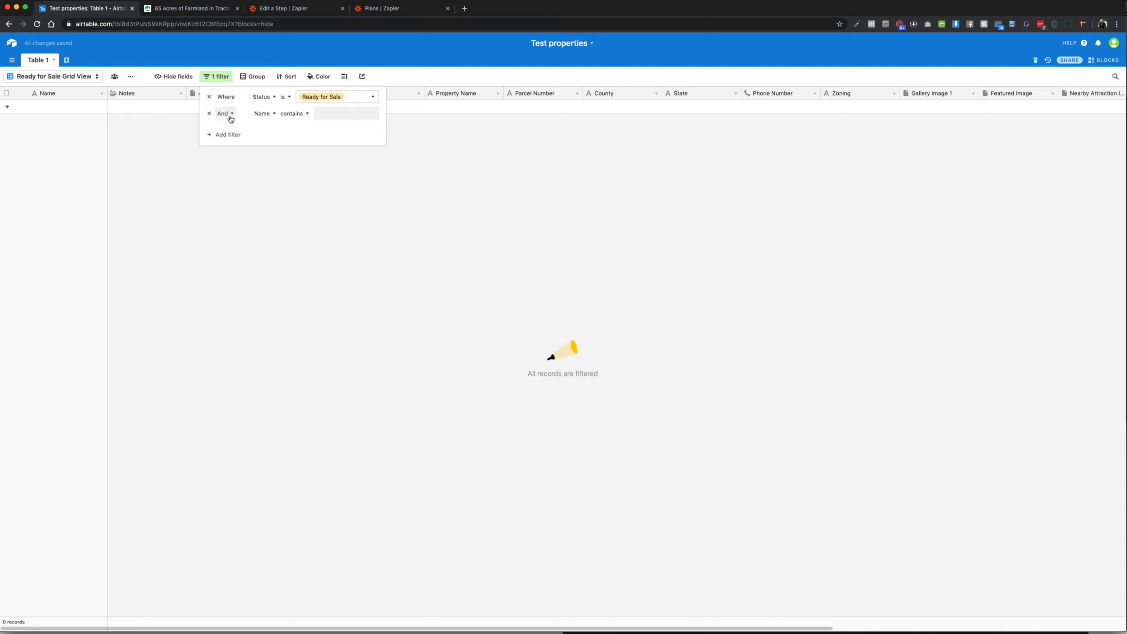
pyautogui.click(230, 117)
pyautogui.click(267, 139)
pyautogui.click(264, 117)
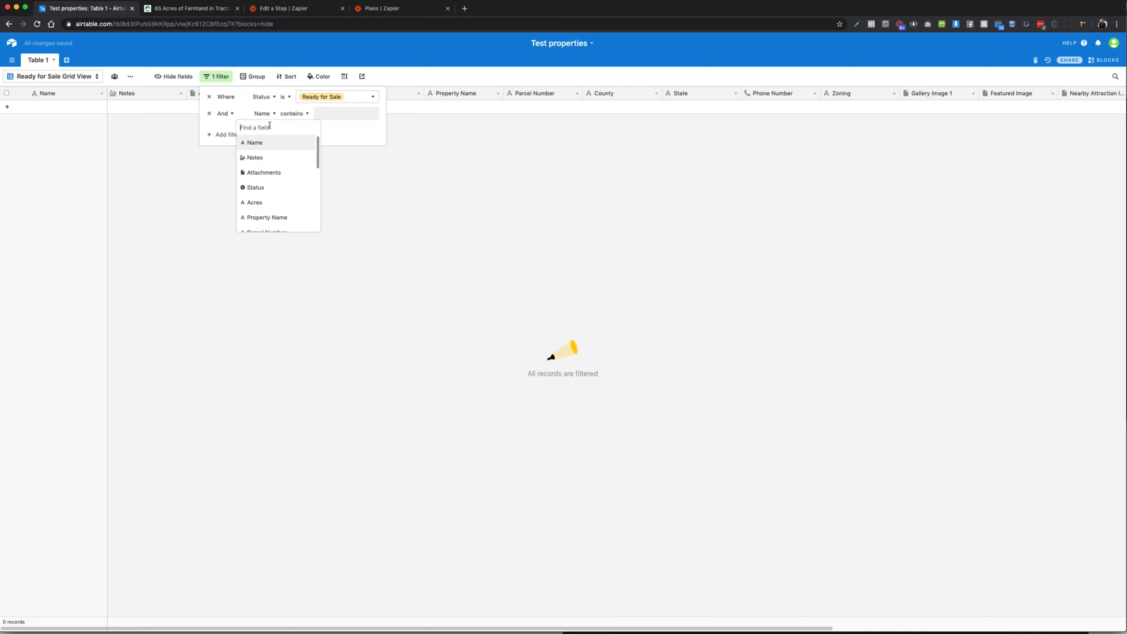
pyautogui.click(262, 186)
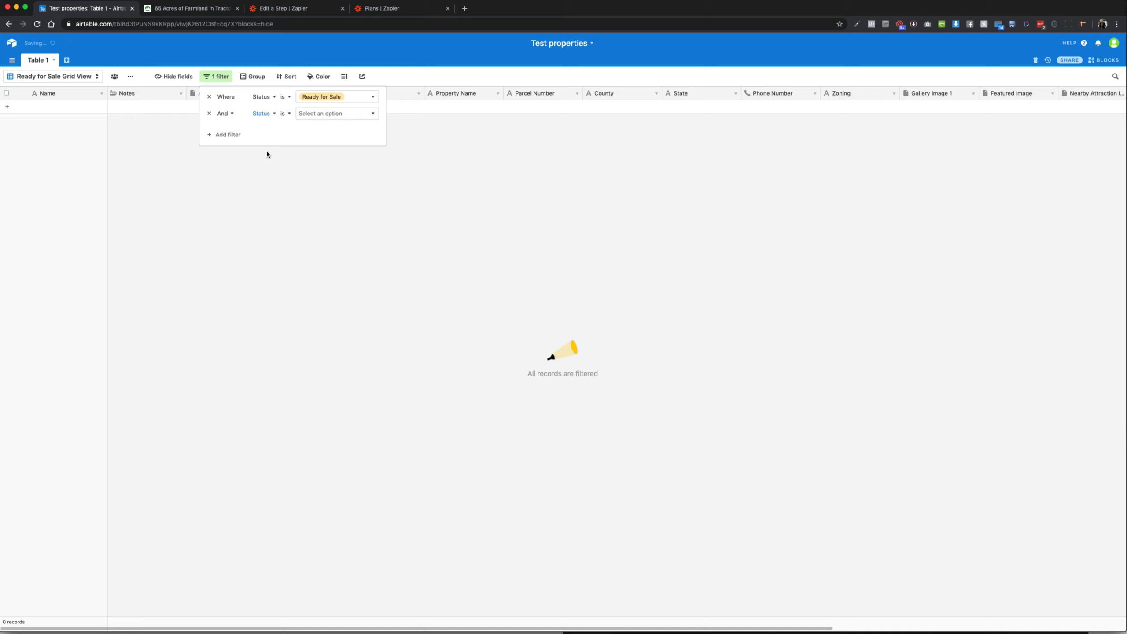
pyautogui.click(329, 115)
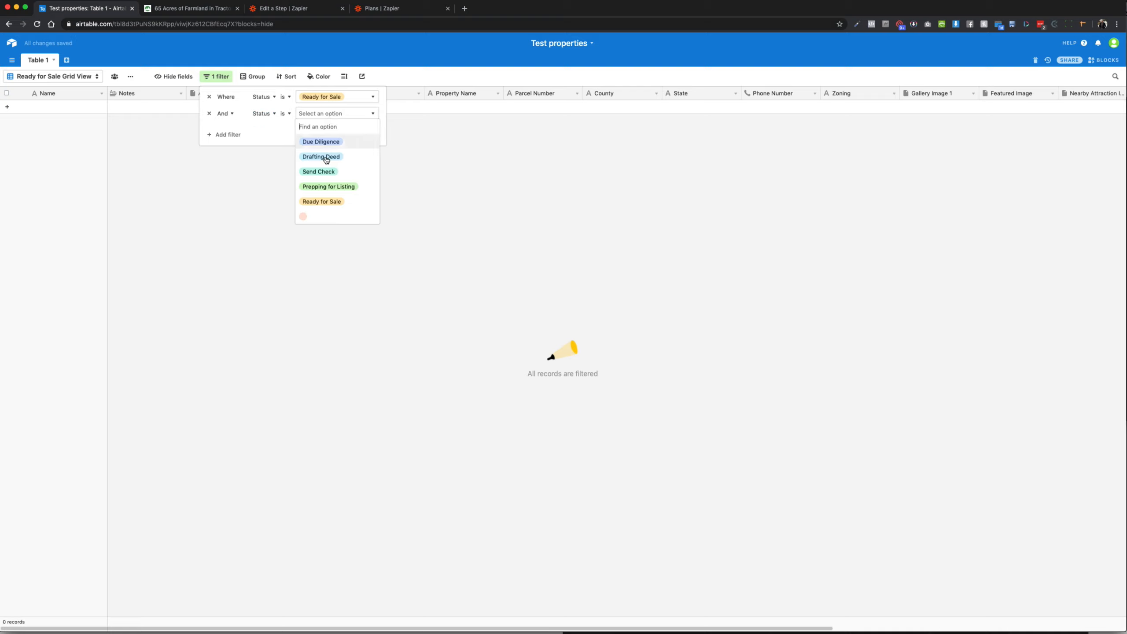
pyautogui.click(209, 114)
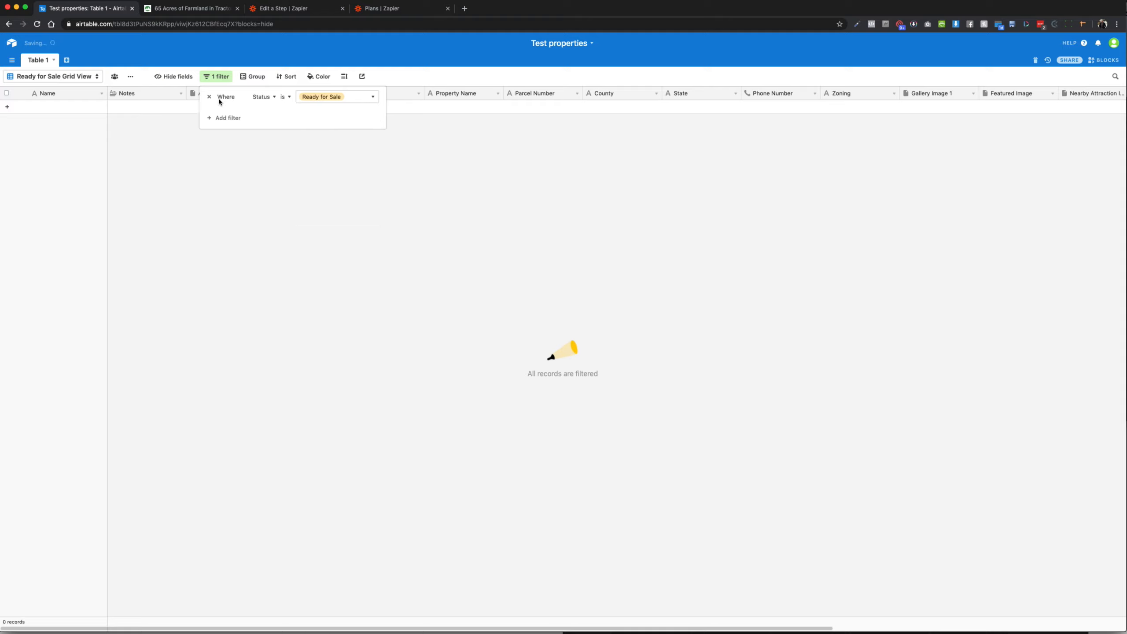
pyautogui.click(298, 169)
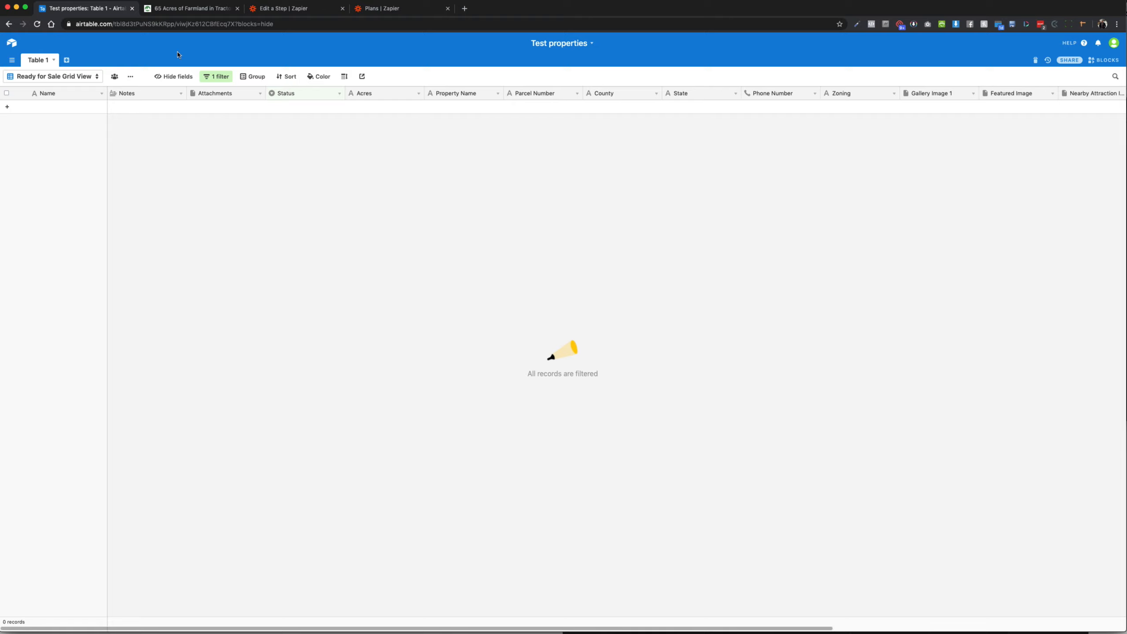
# Step: Switch to Zapier, set the Airtable trigger event to New Record in View and continue to the account selection
pyautogui.click(292, 7)
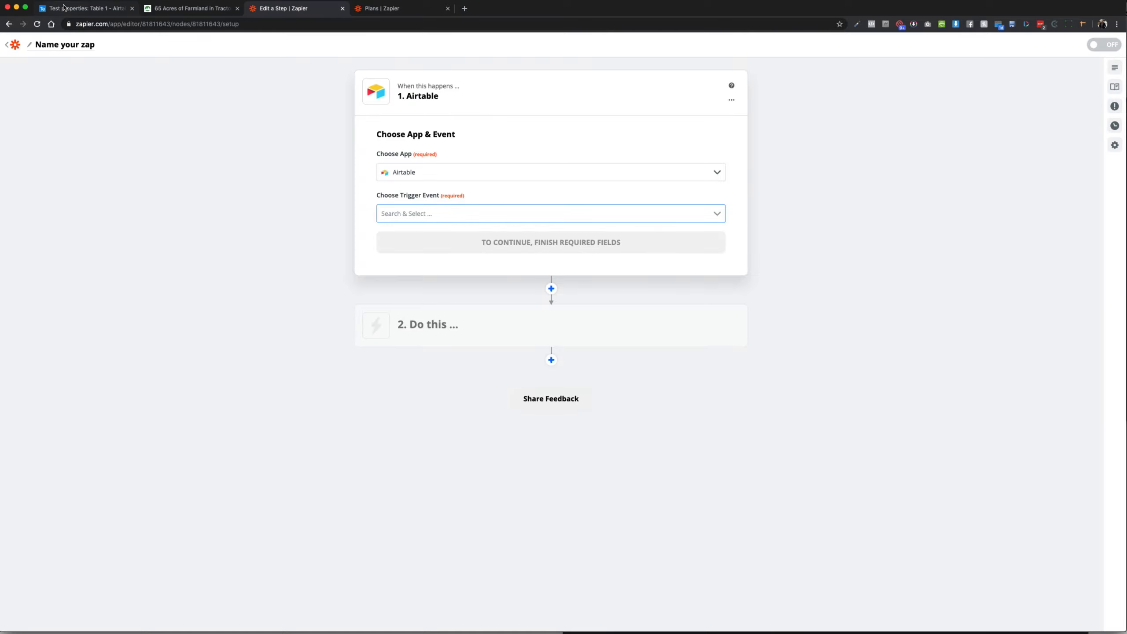
pyautogui.click(446, 212)
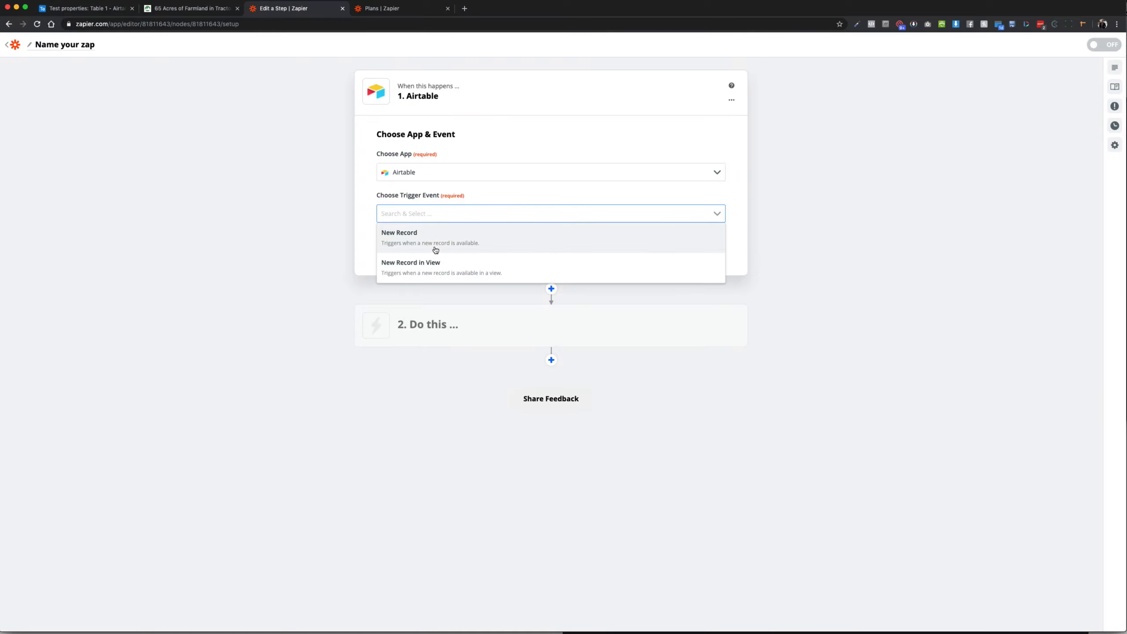
pyautogui.click(431, 264)
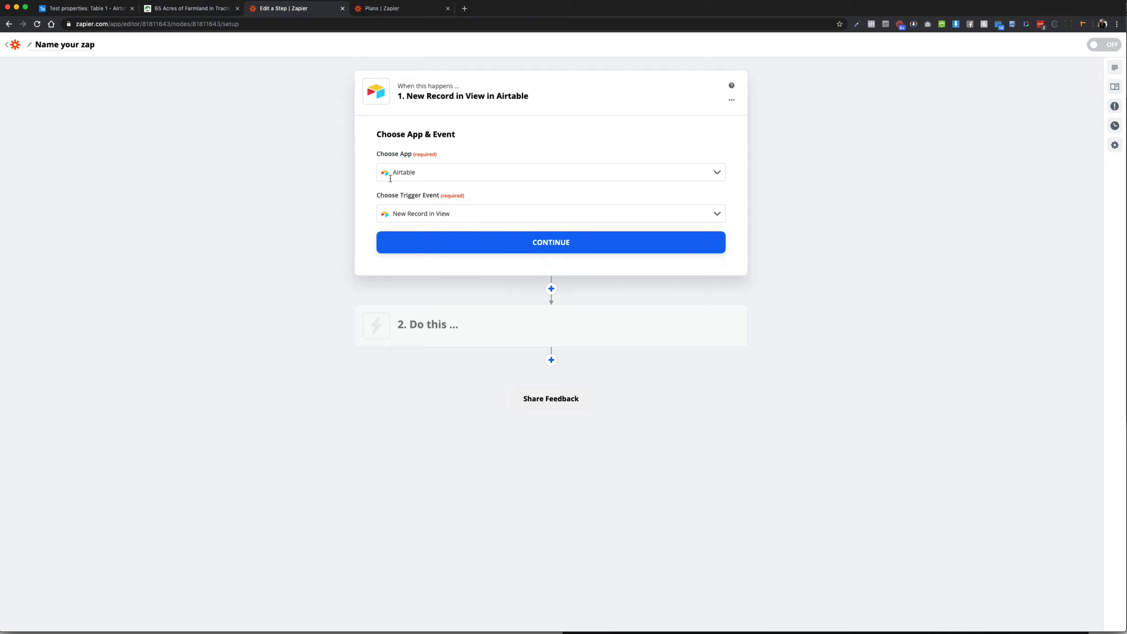
pyautogui.click(417, 242)
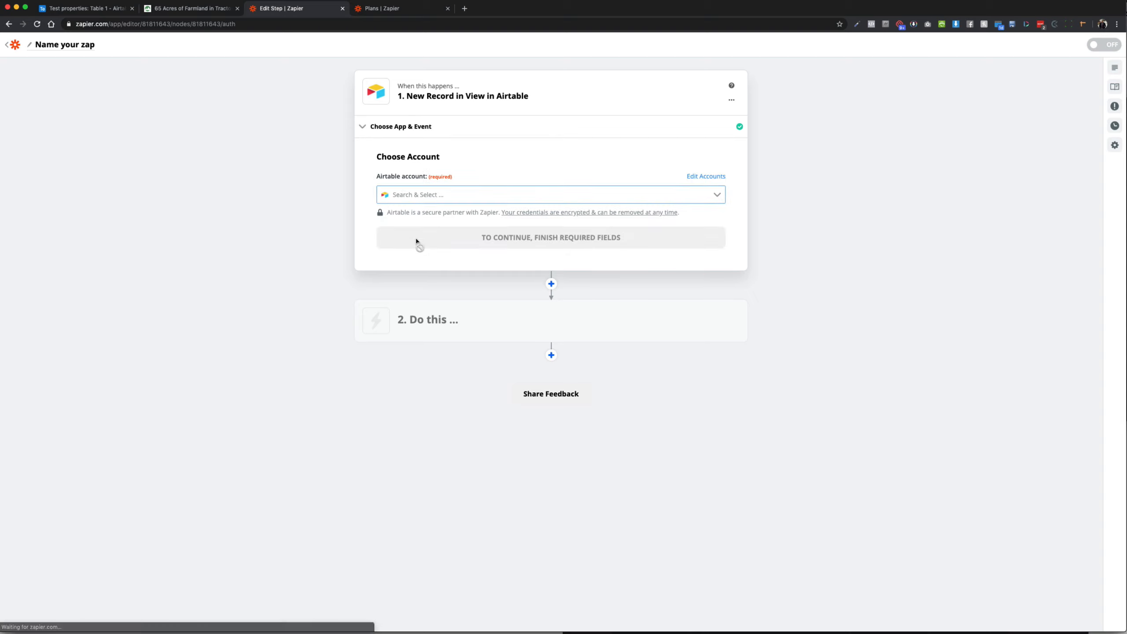
# Step: Use the existing Airtable account for the trigger and set its base to Test properties
pyautogui.click(407, 198)
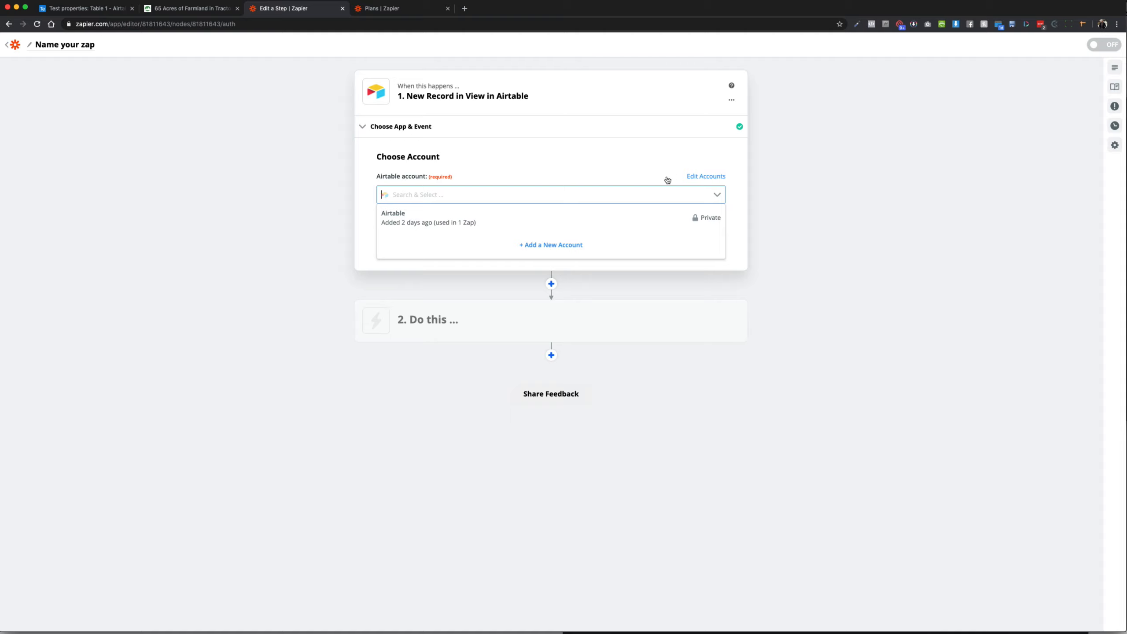
pyautogui.click(606, 222)
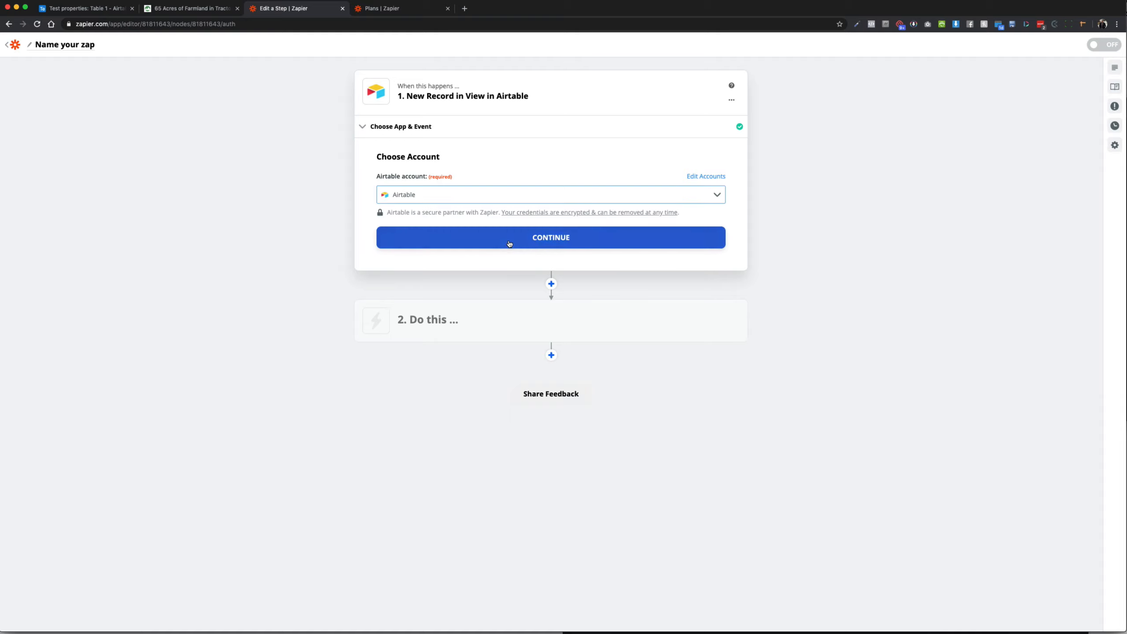
pyautogui.click(509, 241)
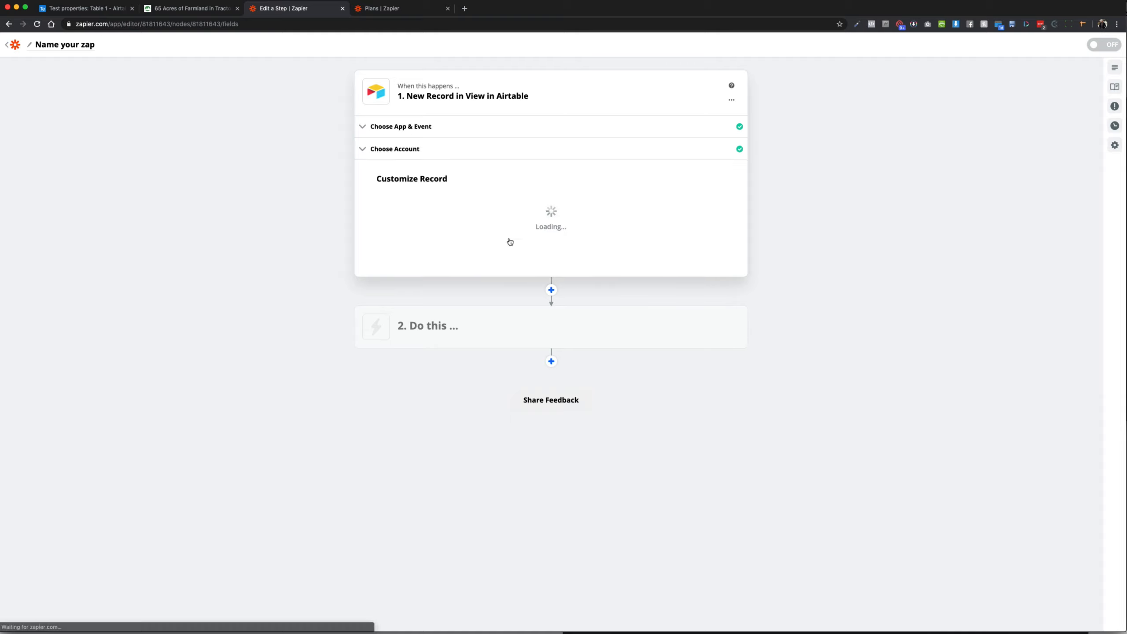
pyautogui.click(463, 217)
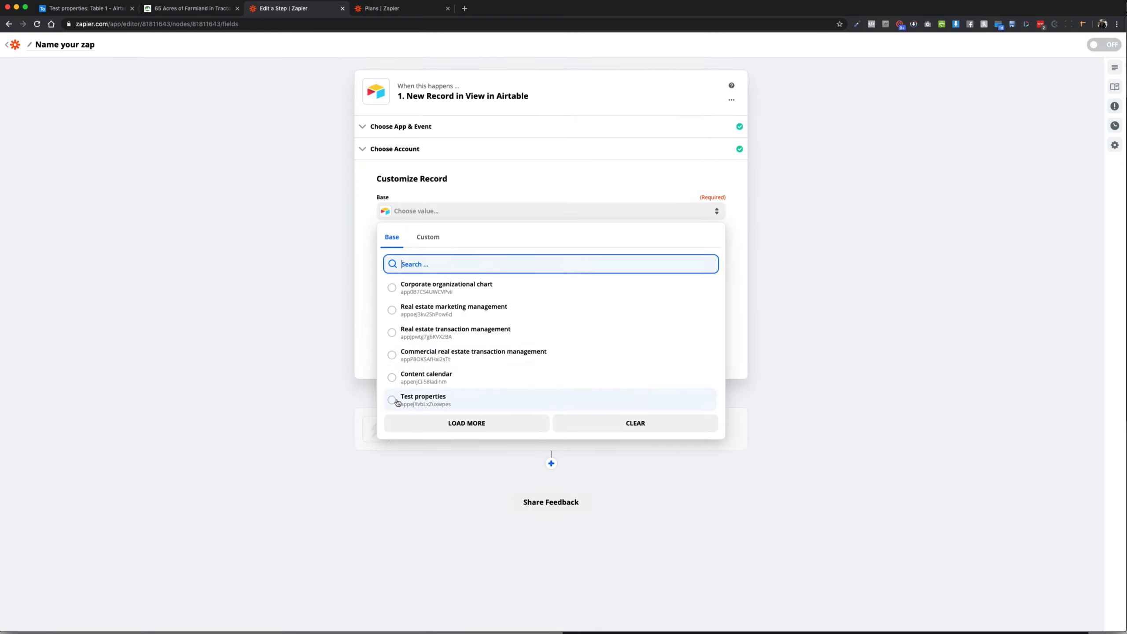
pyautogui.click(395, 402)
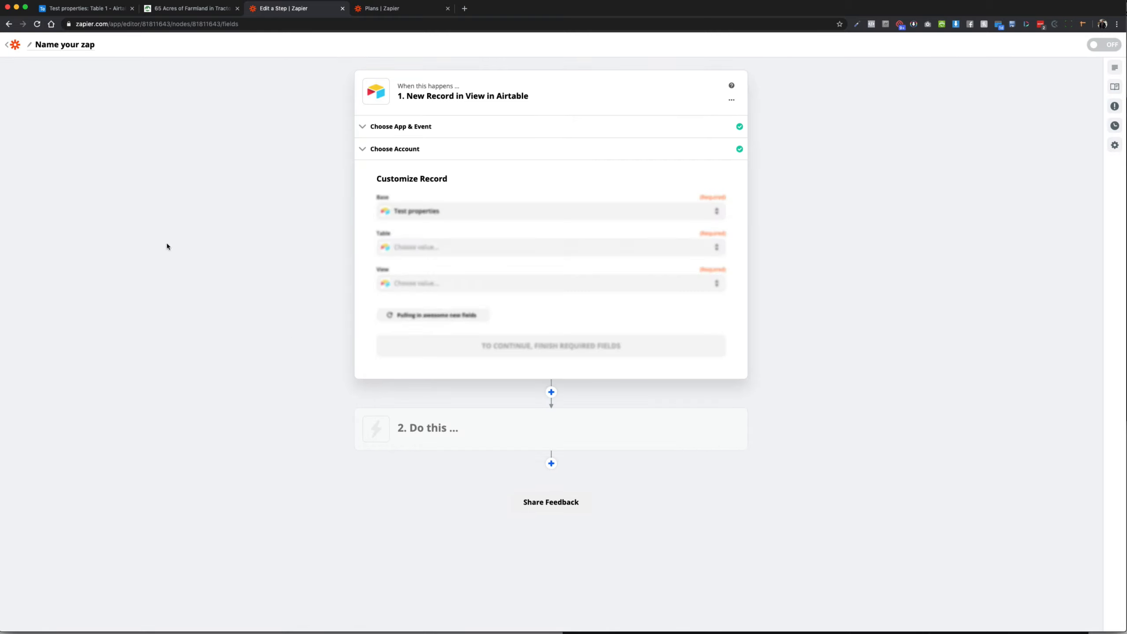
# Step: Switch to Airtable, view the list of bases in the workspace and reopen the Test properties base
pyautogui.click(56, 8)
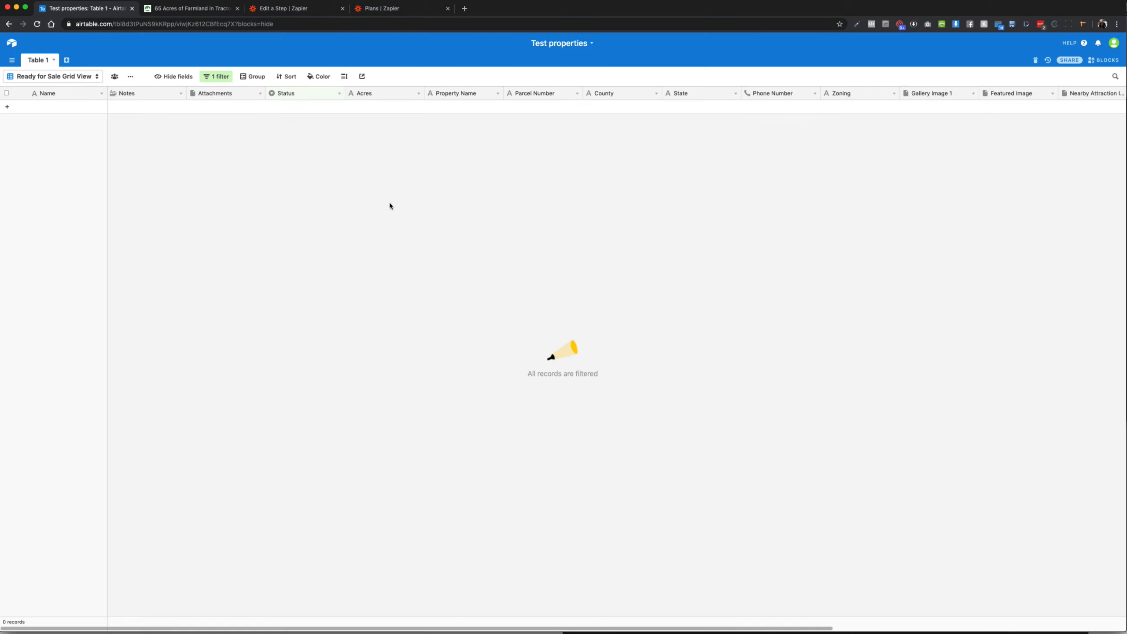
pyautogui.click(9, 24)
pyautogui.click(13, 42)
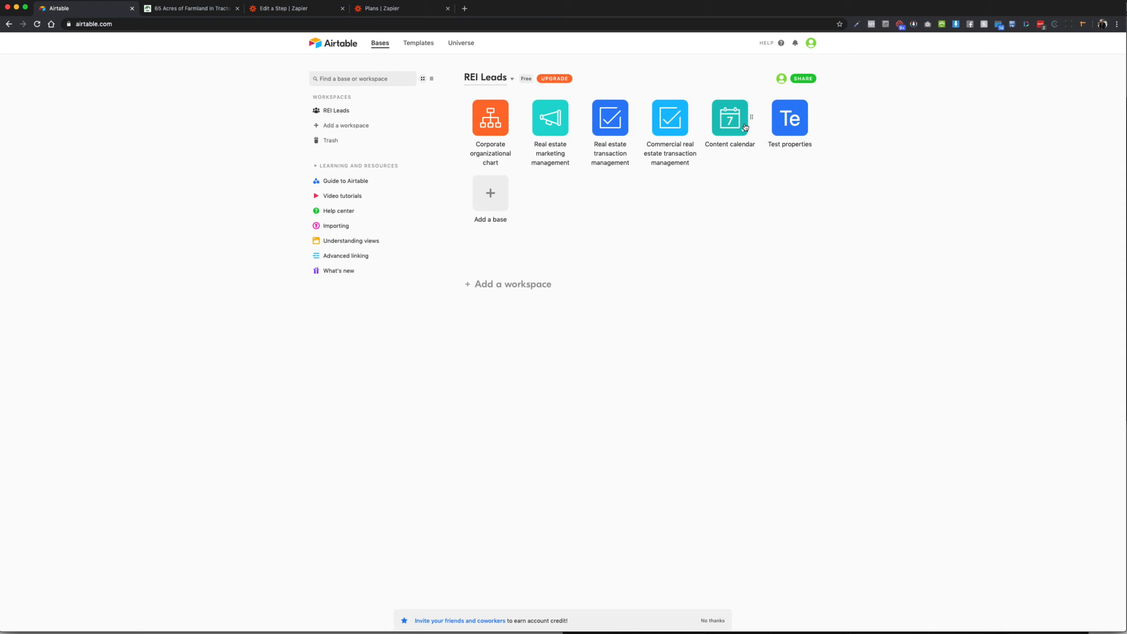
pyautogui.click(786, 123)
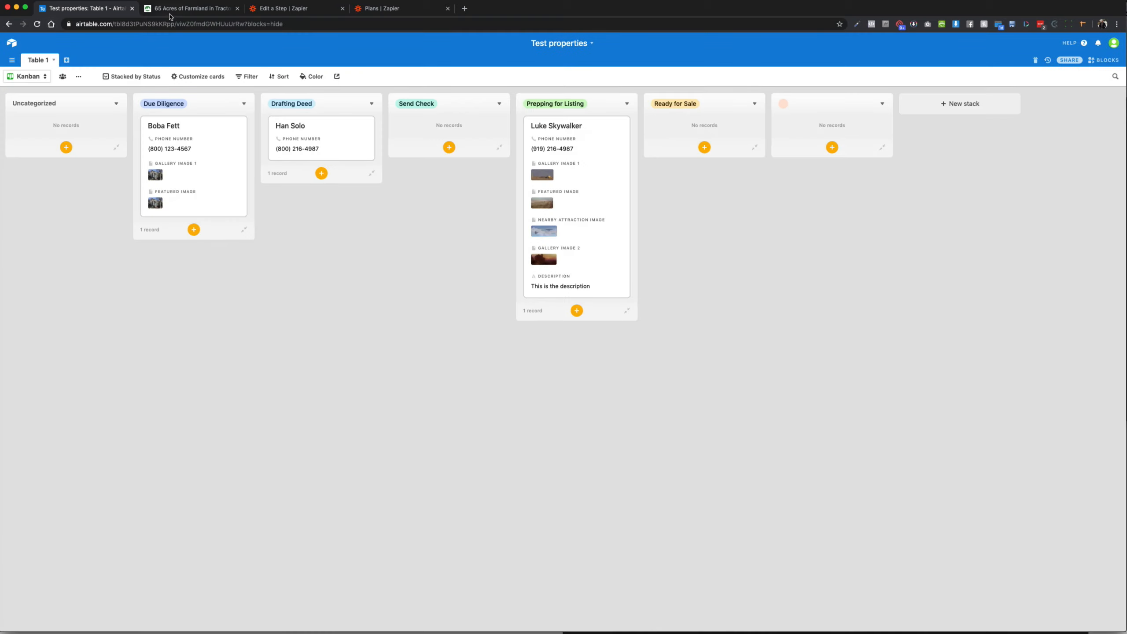
# Step: Switch to Zapier, set the trigger's table to Table 1 and view to Ready for Sale Grid View, and run its test
pyautogui.click(269, 9)
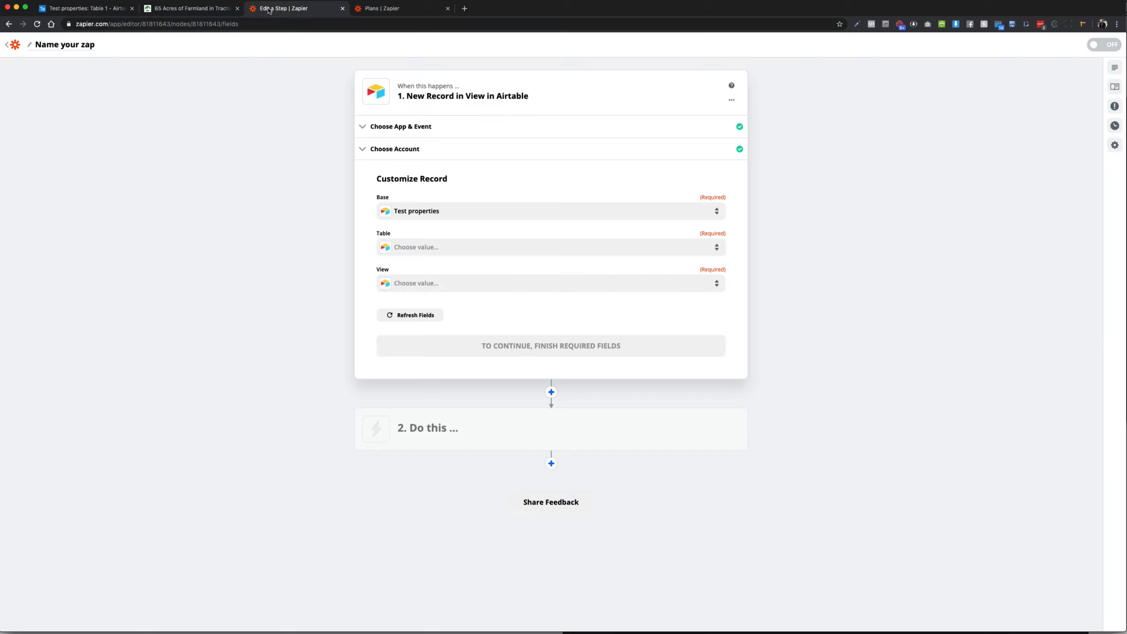
pyautogui.click(415, 248)
pyautogui.click(321, 276)
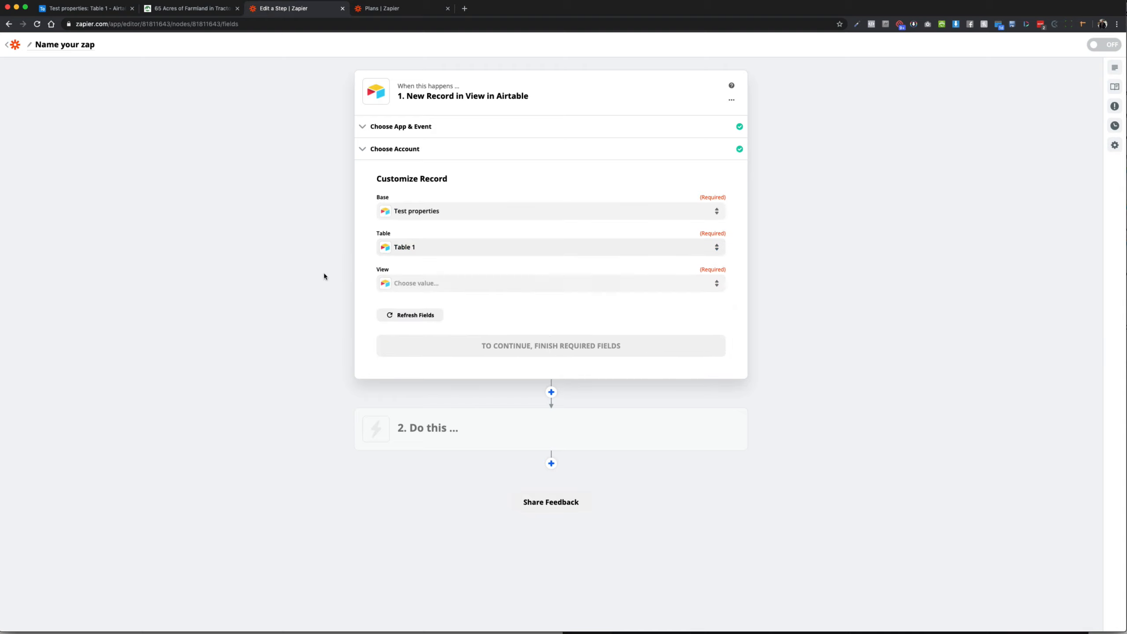
pyautogui.click(434, 282)
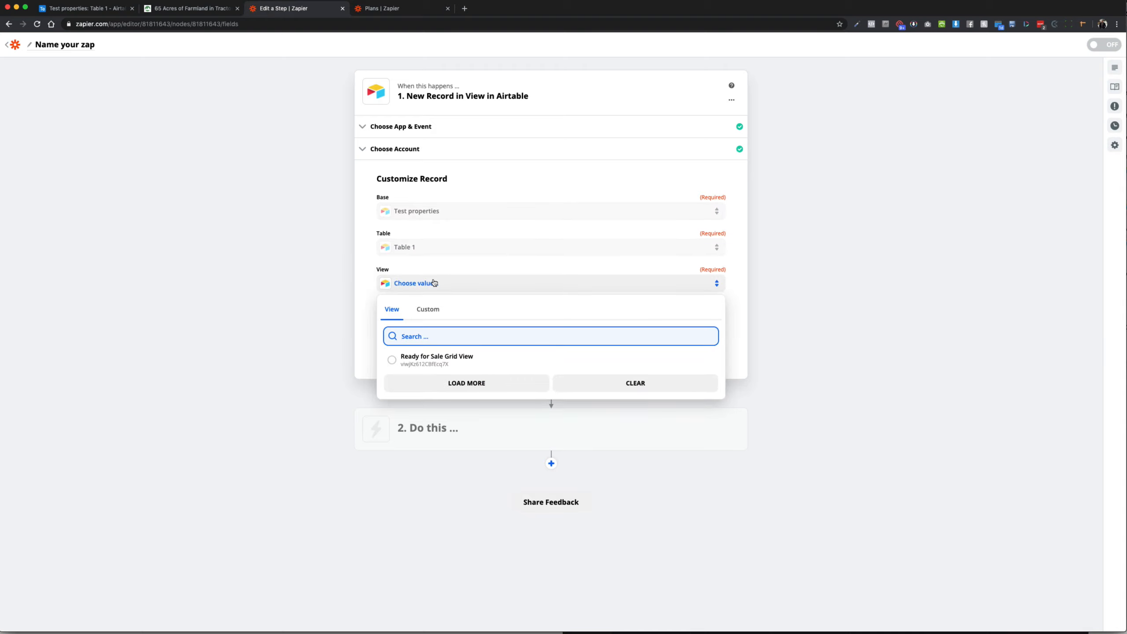
pyautogui.click(393, 360)
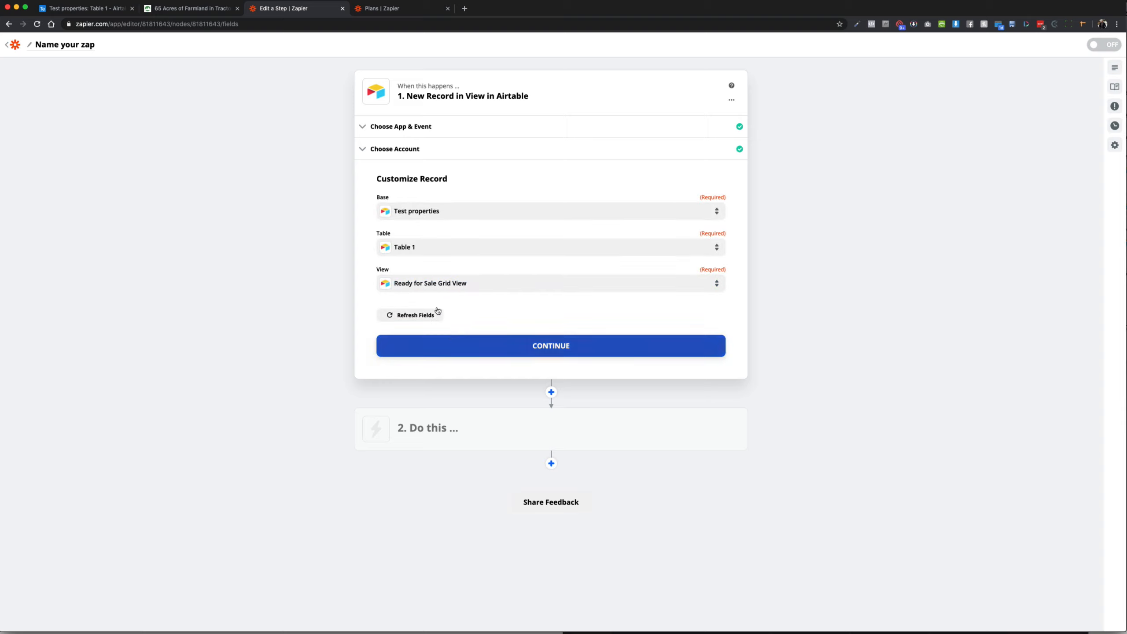
pyautogui.click(462, 357)
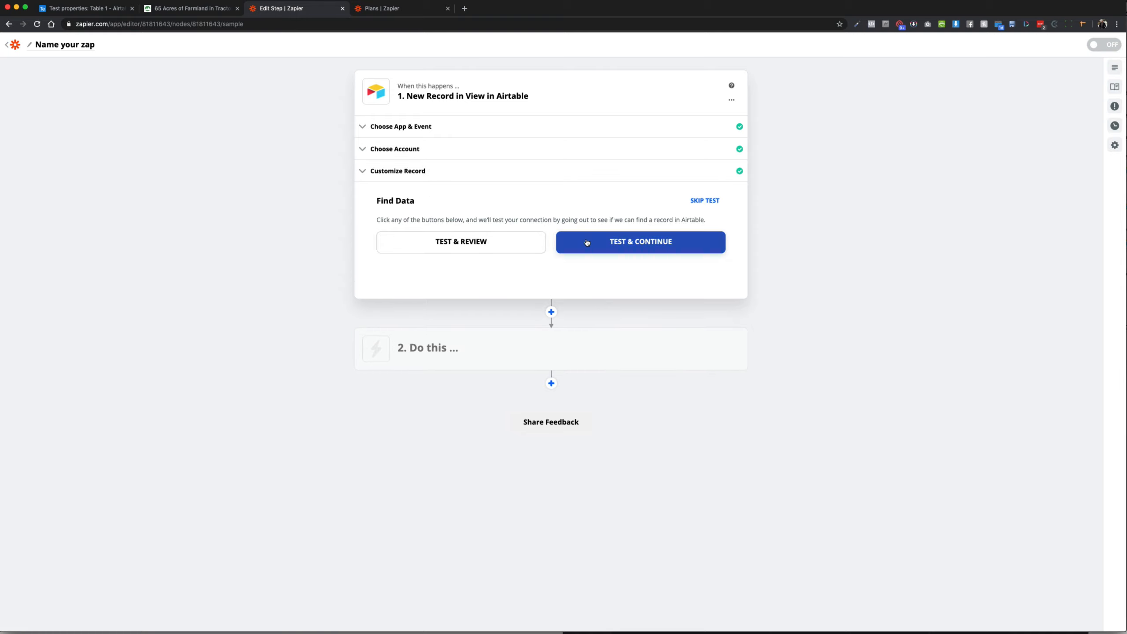
pyautogui.click(587, 243)
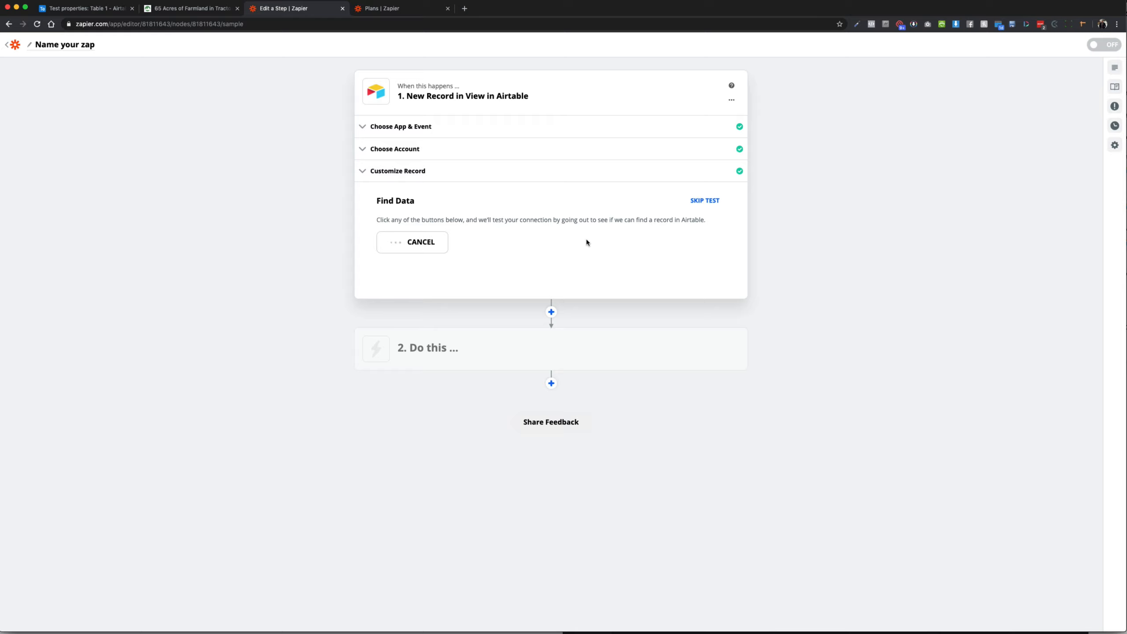
pyautogui.click(89, 7)
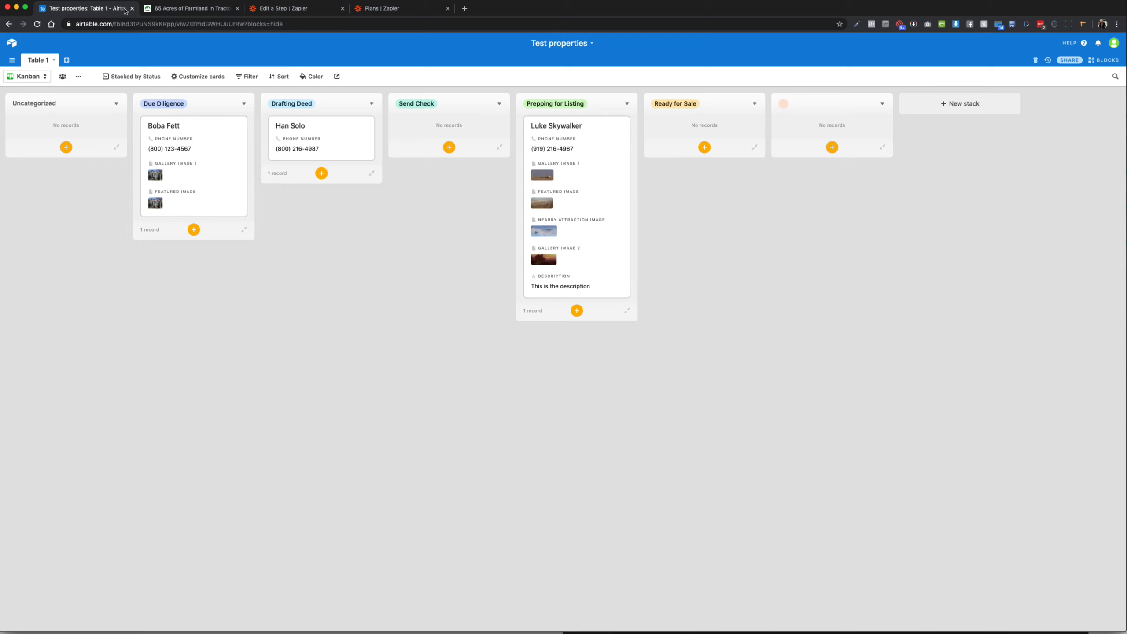
pyautogui.click(176, 10)
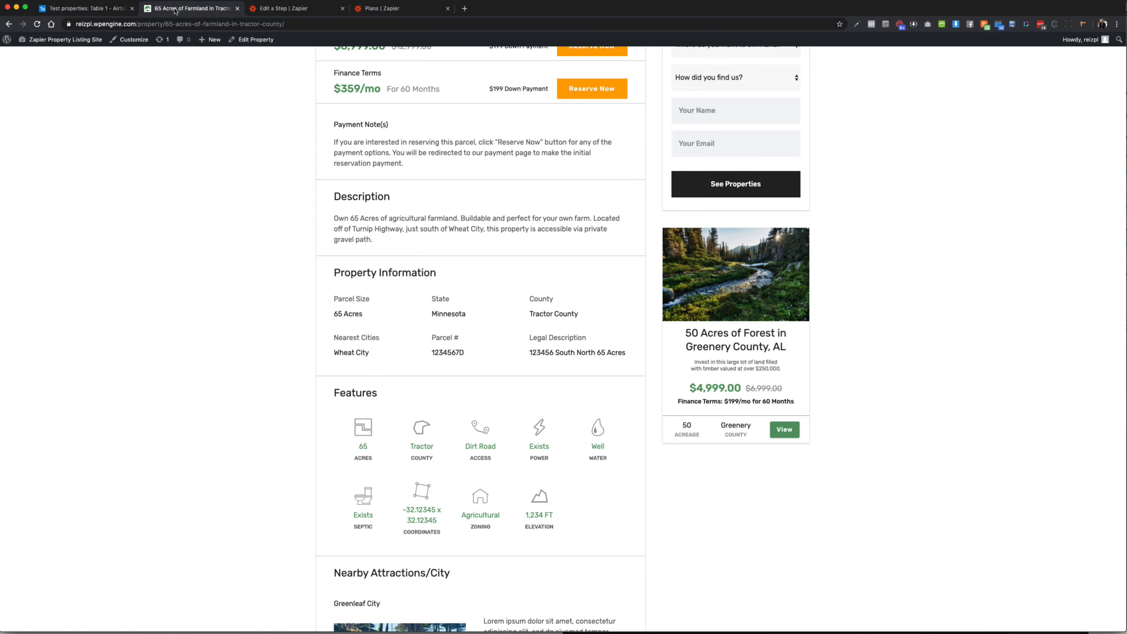
pyautogui.click(264, 13)
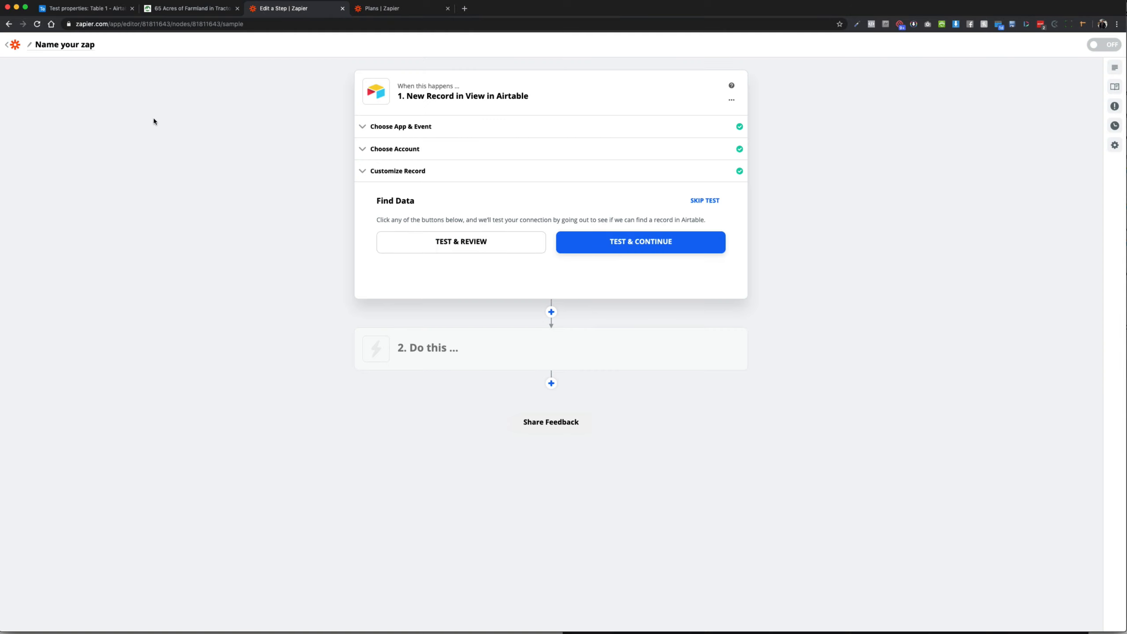
# Step: Switch to Airtable, duplicate the Prepping for Listing record in the Kanban view and move the copy to the Ready for Sale stack
pyautogui.click(87, 9)
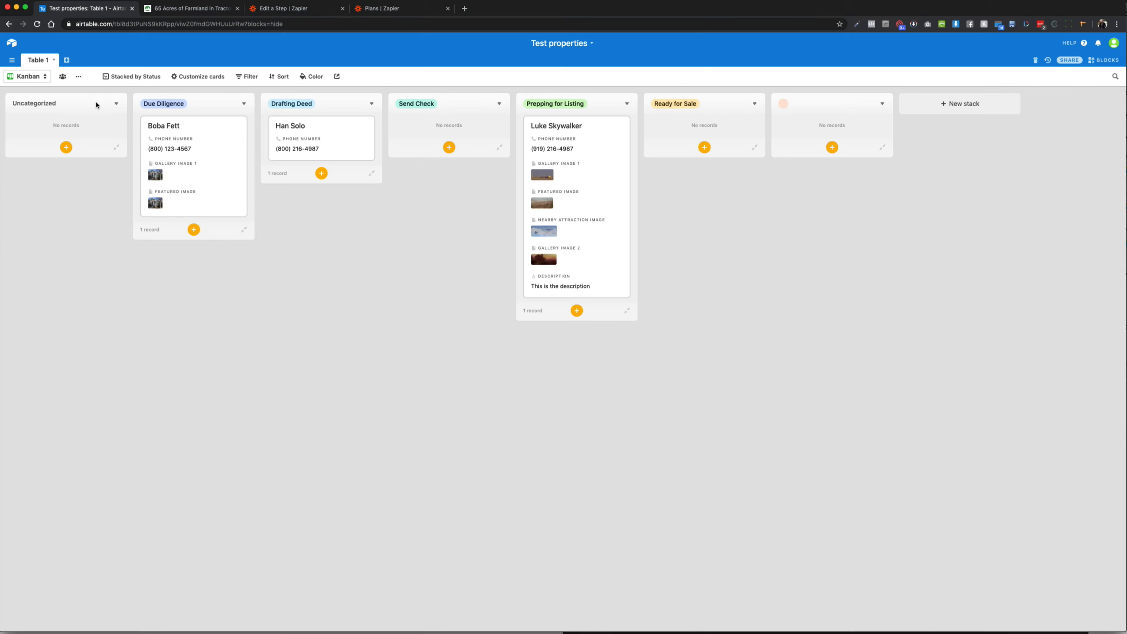
pyautogui.click(39, 78)
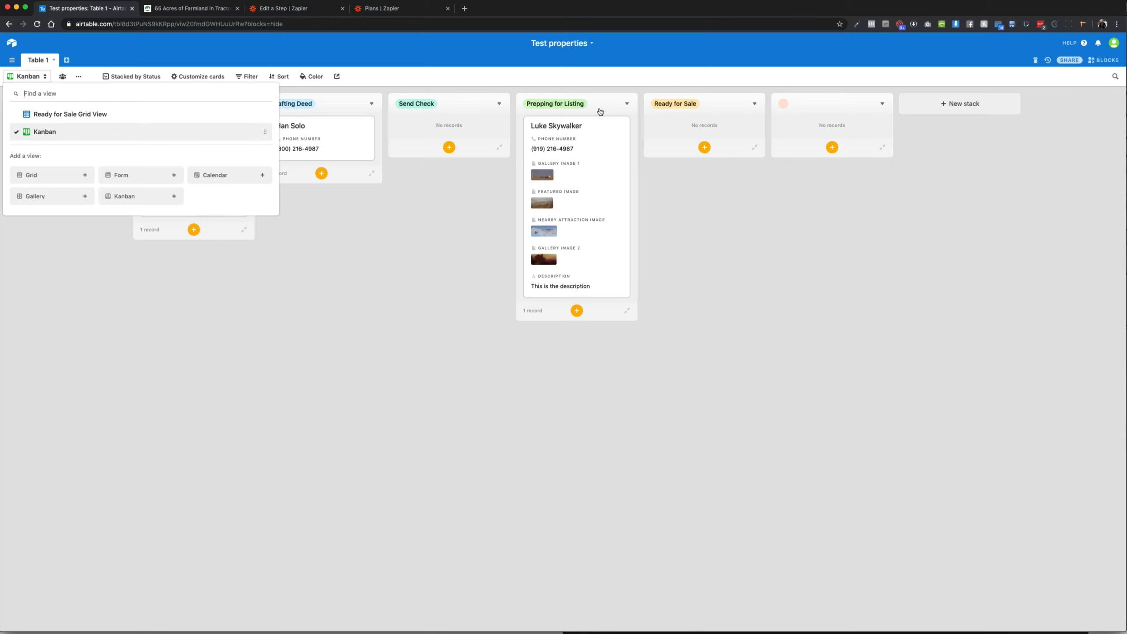
pyautogui.click(669, 224)
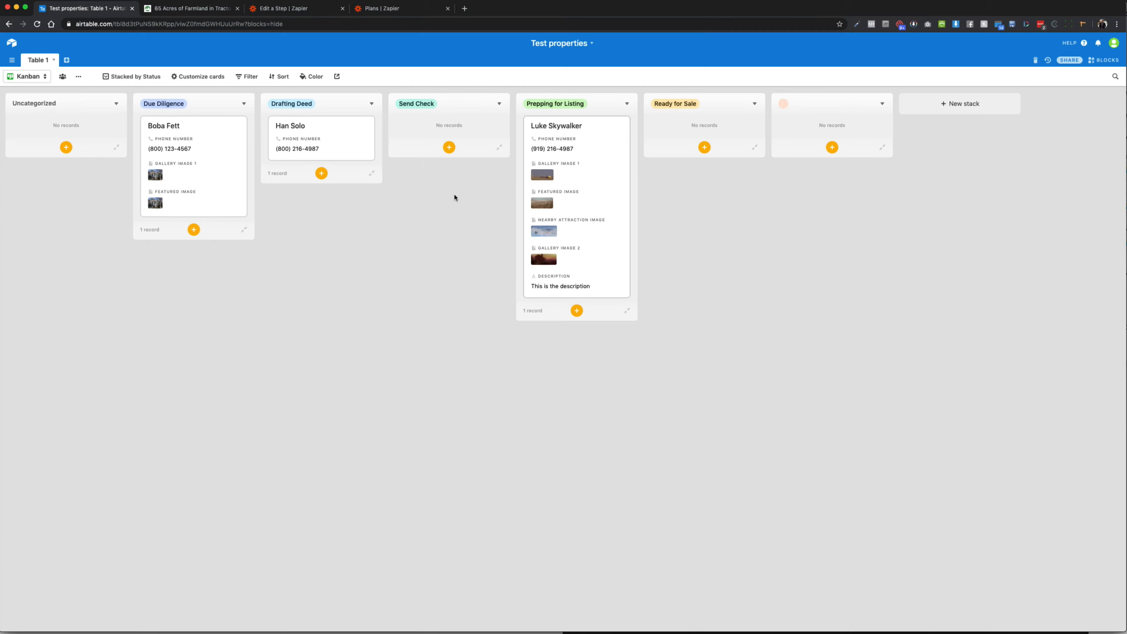
pyautogui.rightClick(610, 199)
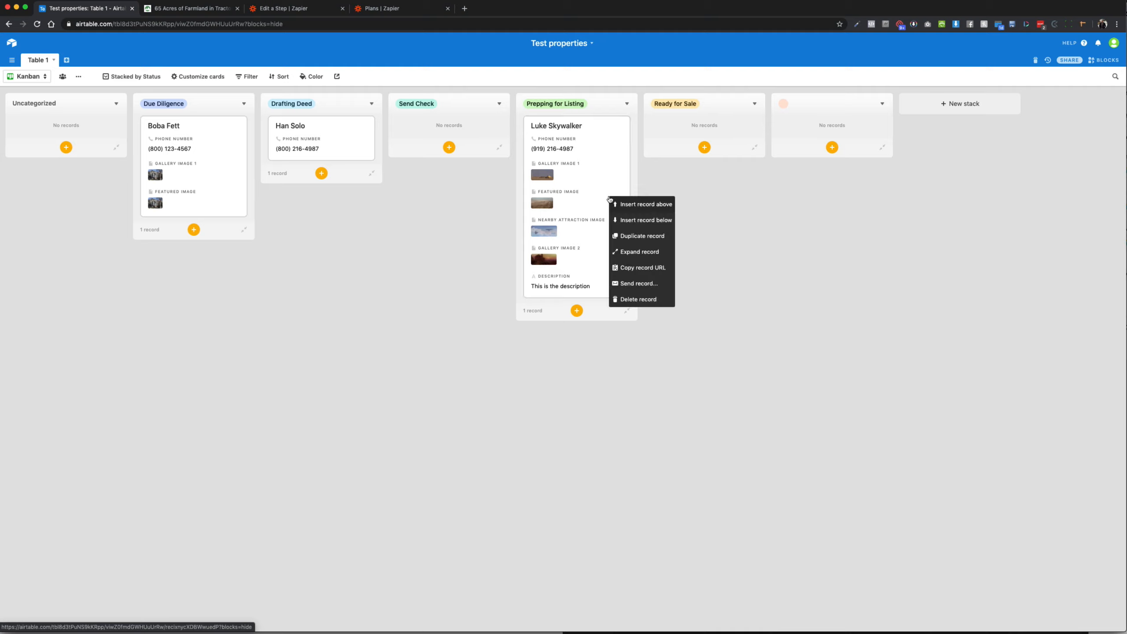
pyautogui.click(634, 239)
pyautogui.moveTo(581, 328); pyautogui.dragTo(690, 142)
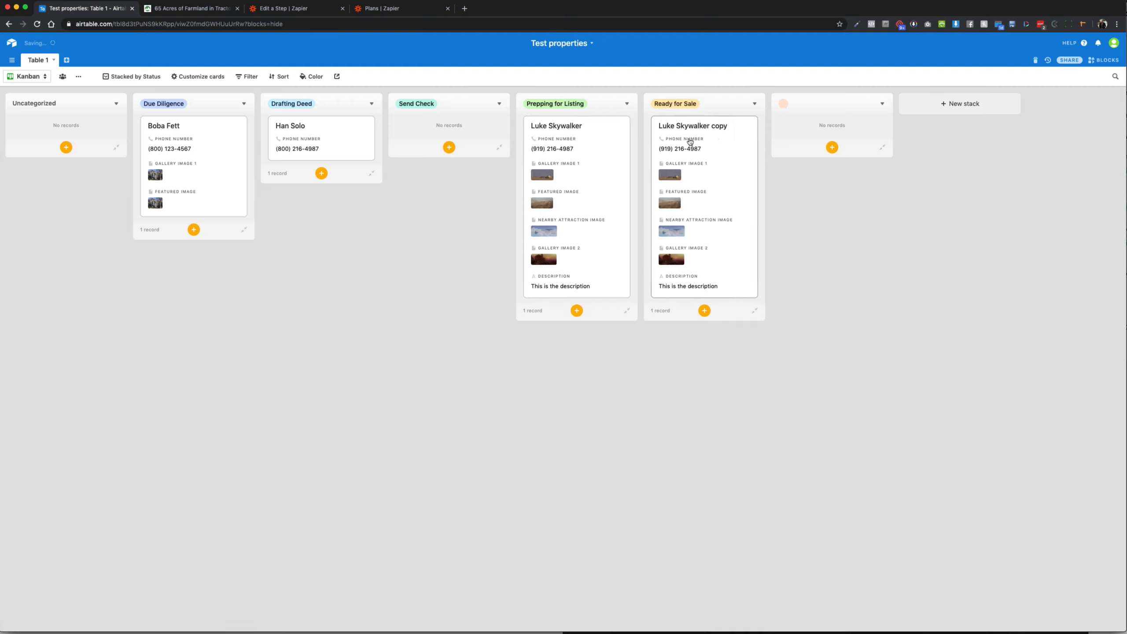
# Step: Check the Ready for Sale Grid View for the duplicated record, and return to the trigger test in Zapier
pyautogui.click(27, 76)
pyautogui.click(42, 116)
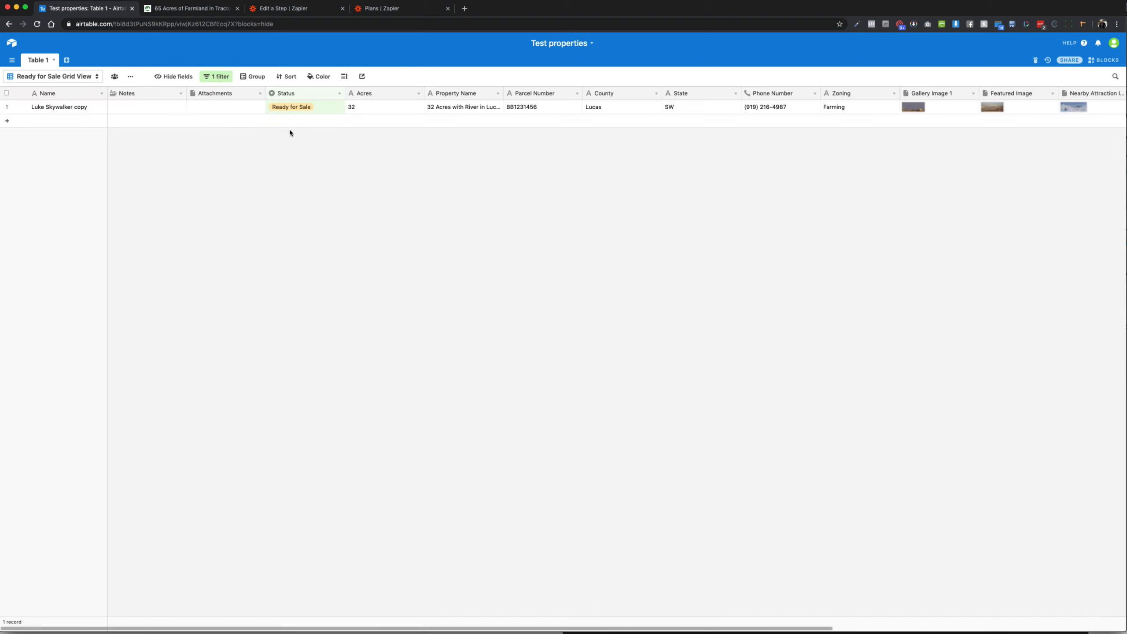
pyautogui.click(245, 8)
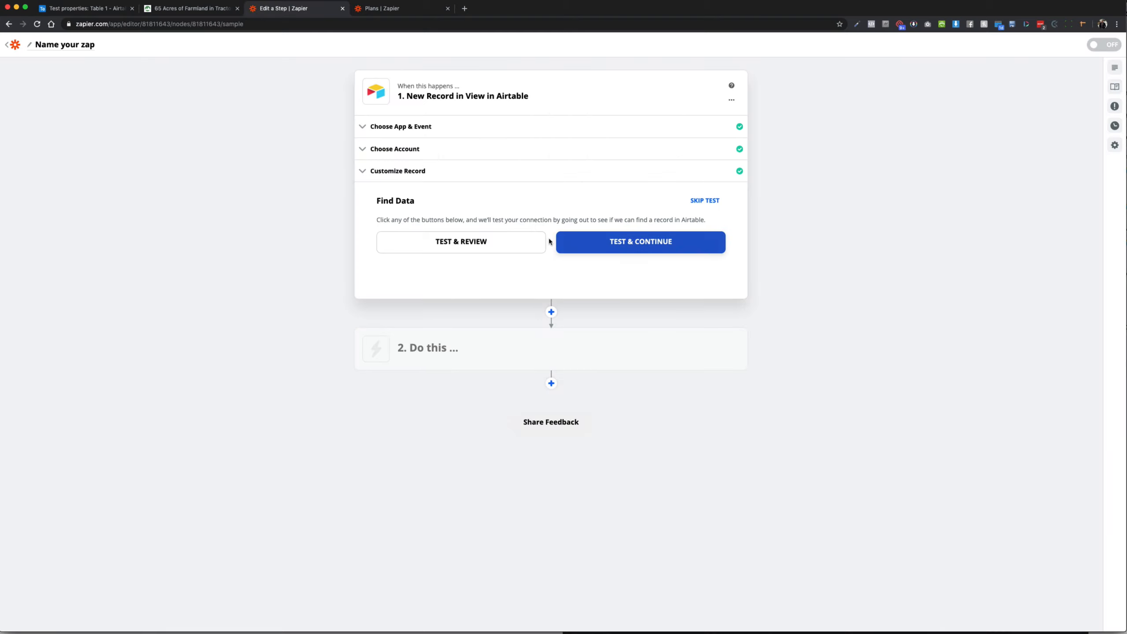
# Step: Test the Airtable trigger, review the fields of sample Record A and finish editing the trigger
pyautogui.click(505, 243)
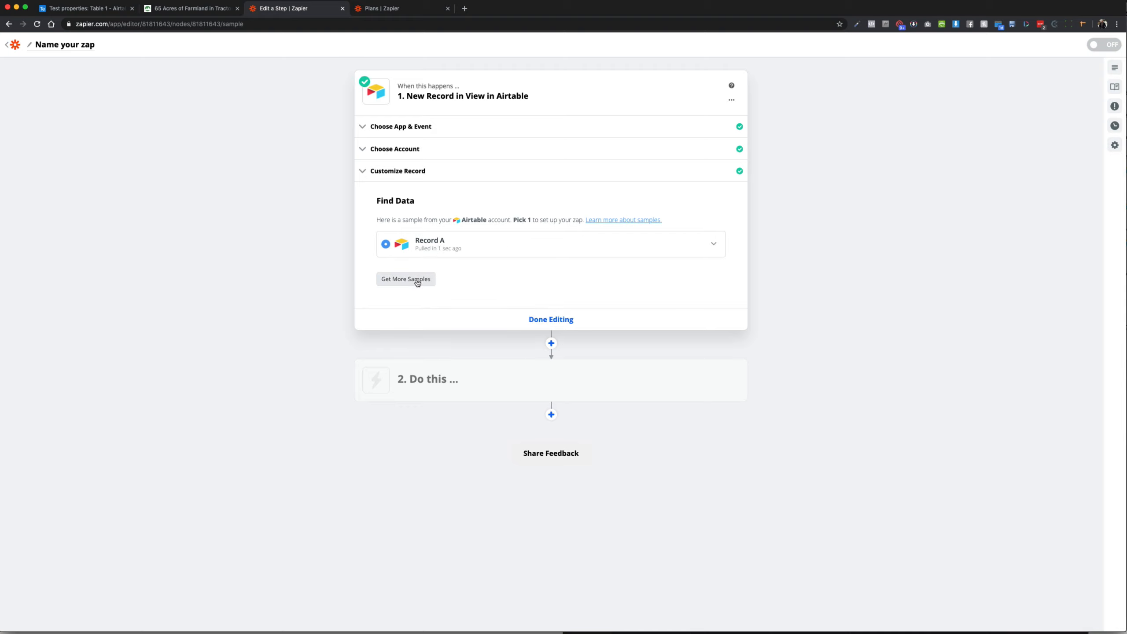
pyautogui.click(461, 253)
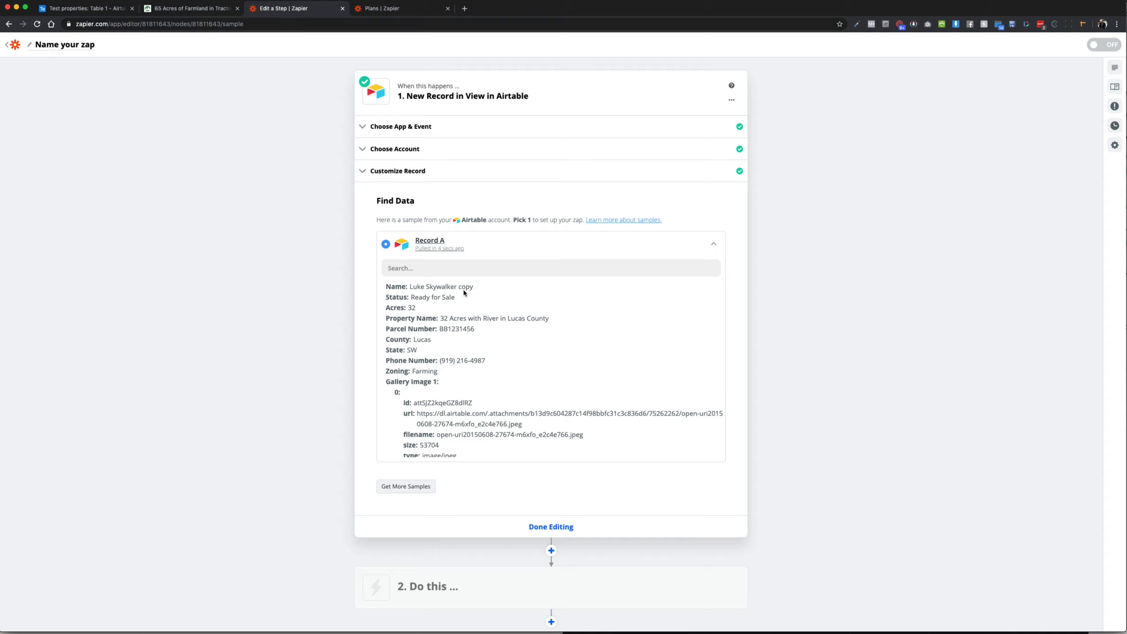
pyautogui.click(714, 244)
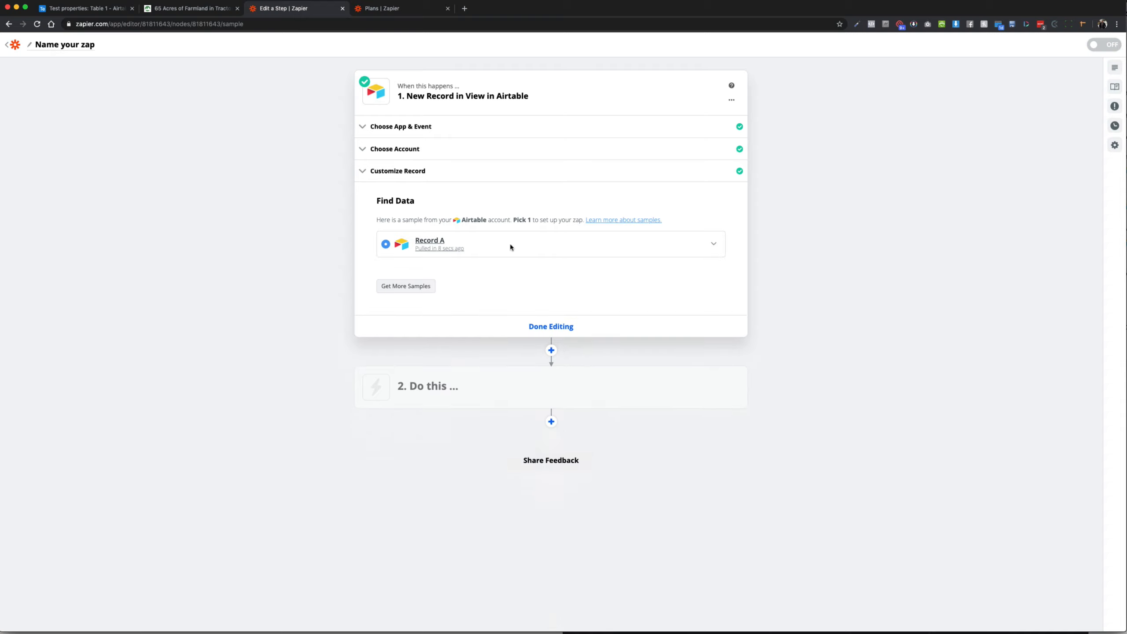
pyautogui.click(537, 321)
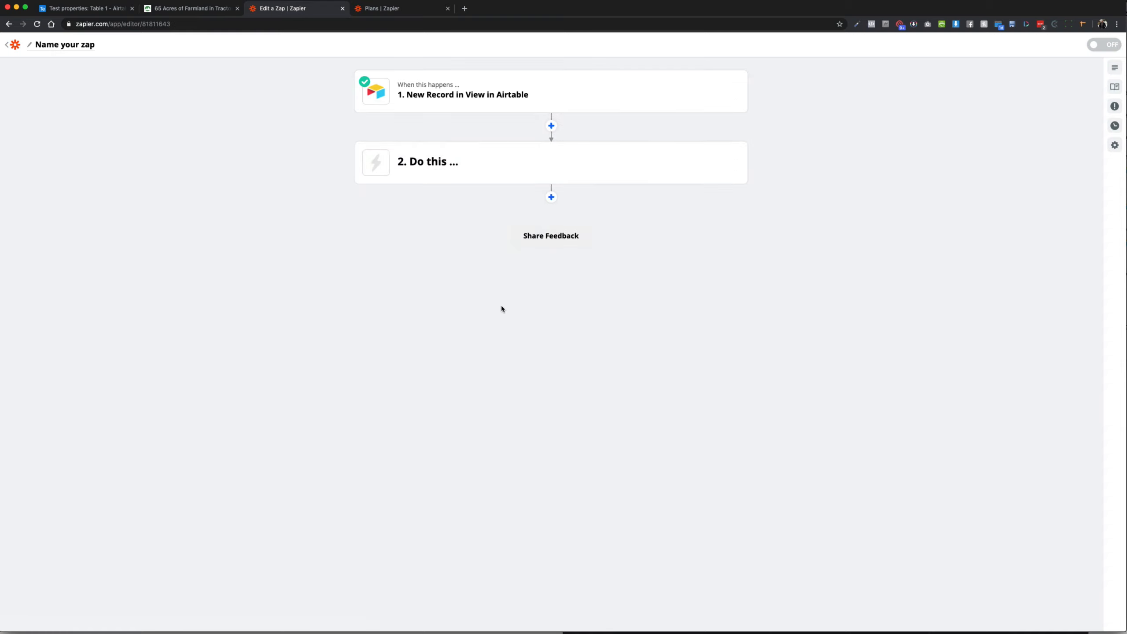
# Step: Set the zap's second step to Webhooks by Zapier with the POST action event and continue to its customization
pyautogui.click(483, 171)
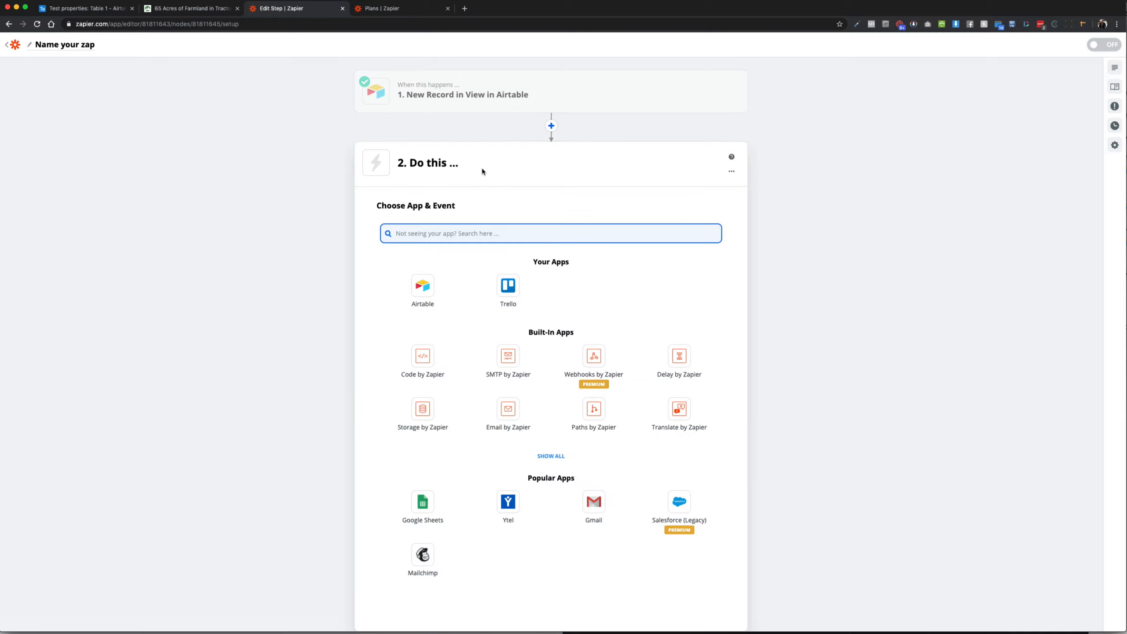
pyautogui.click(608, 364)
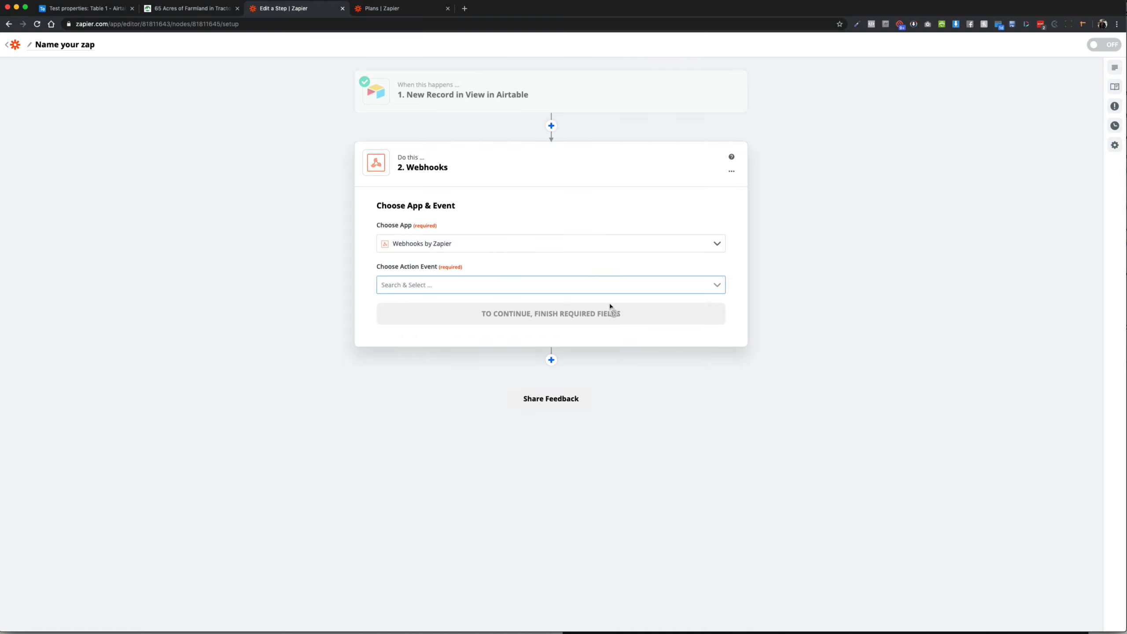
pyautogui.click(584, 284)
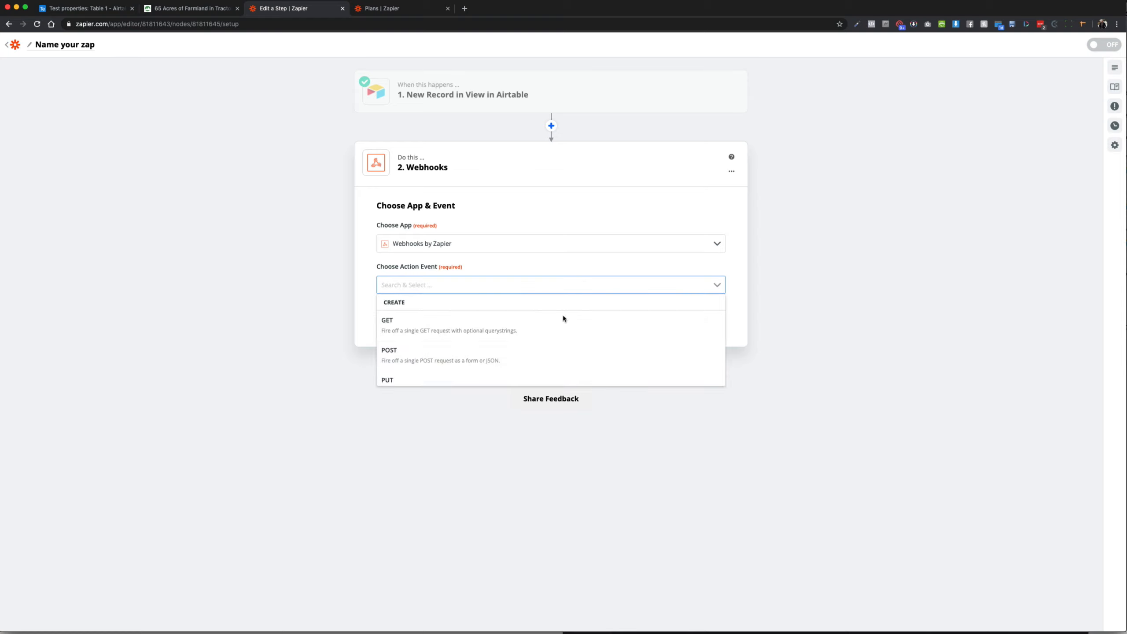
pyautogui.click(549, 359)
pyautogui.click(540, 315)
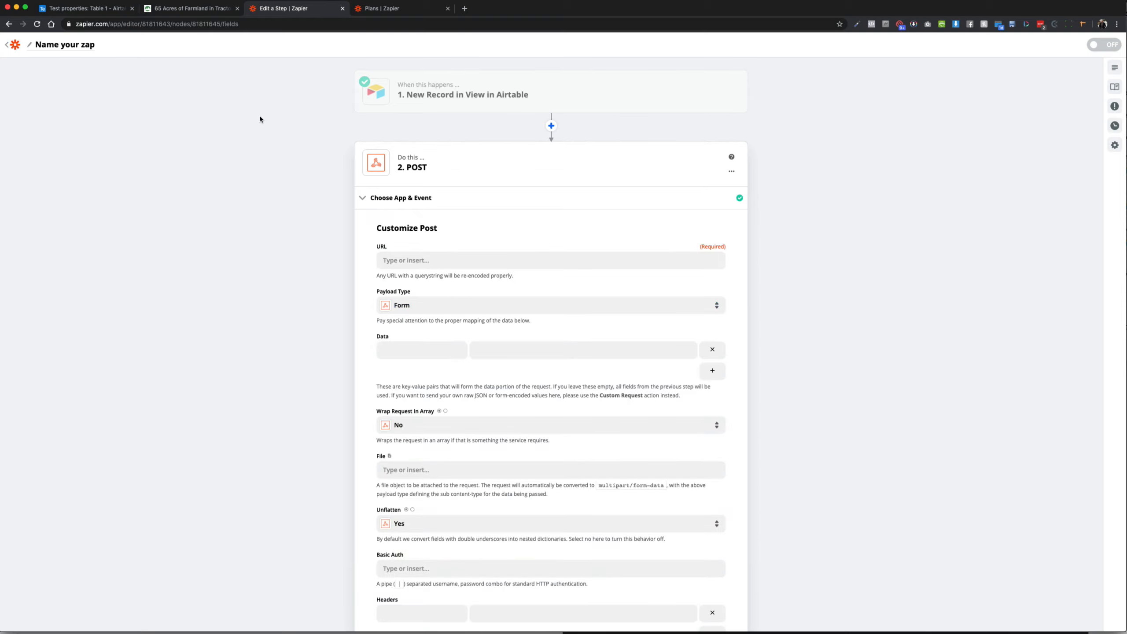
# Step: Copy the URL from the Zapier Property Listing settings in WordPress and paste it into the POST step's URL in Zapier
pyautogui.click(190, 8)
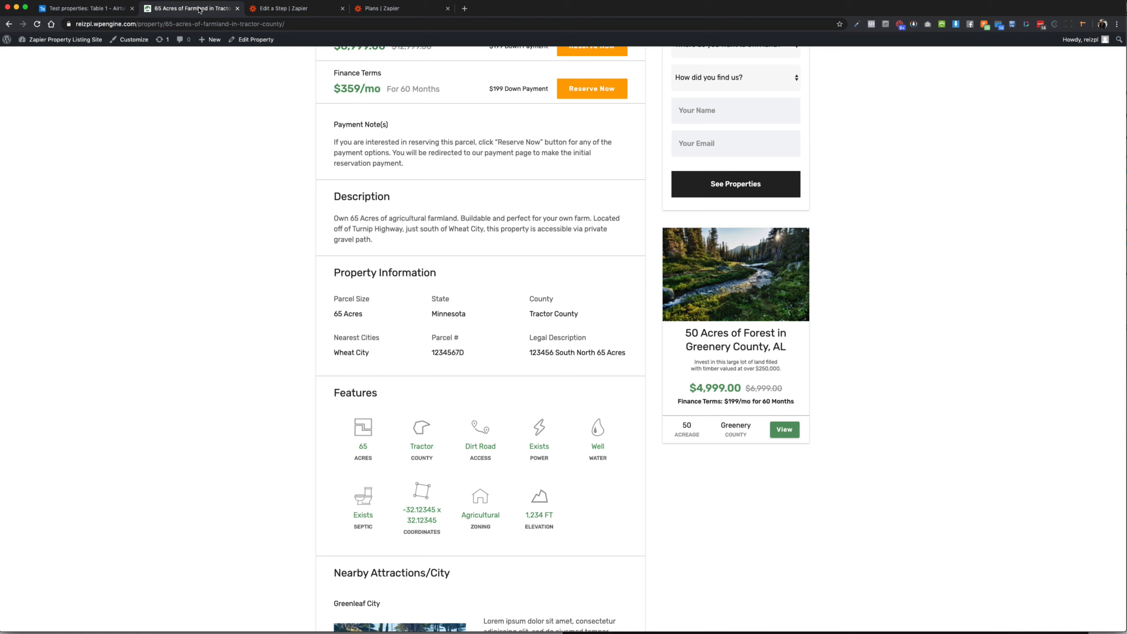
pyautogui.click(58, 45)
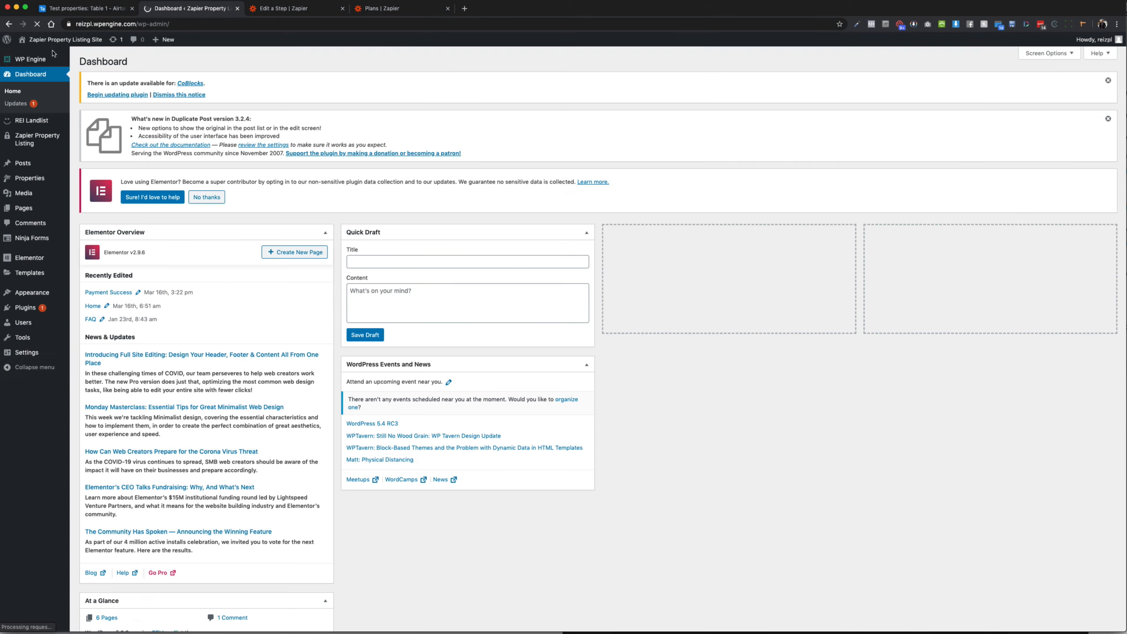
pyautogui.click(42, 140)
pyautogui.tripleClick(227, 262)
pyautogui.hotkey('ctrl', 'c')
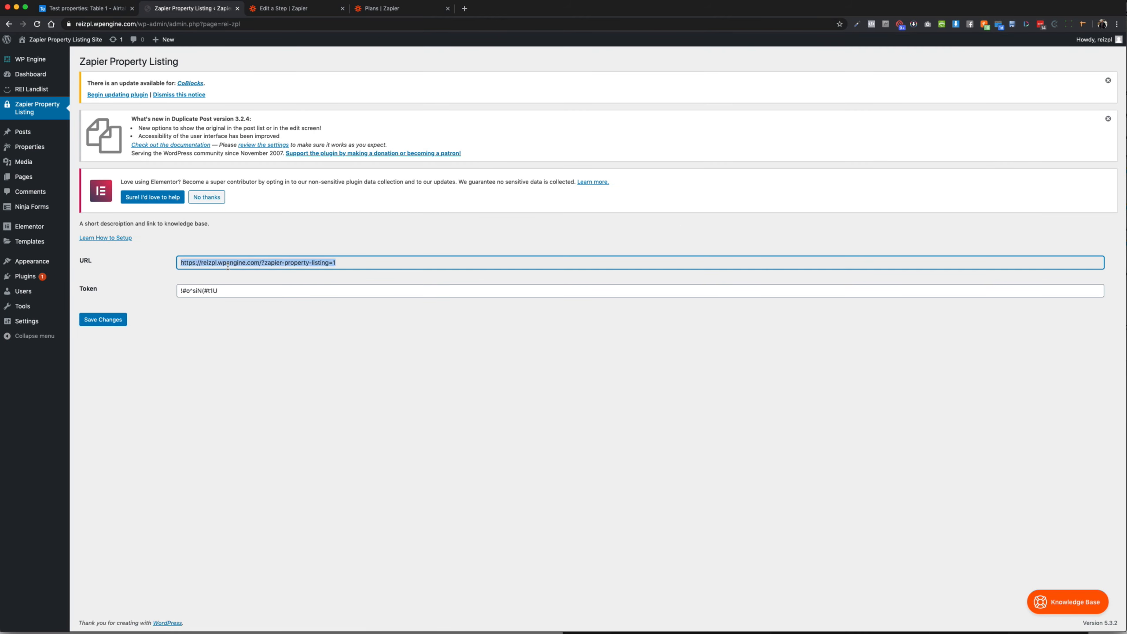
pyautogui.click(259, 9)
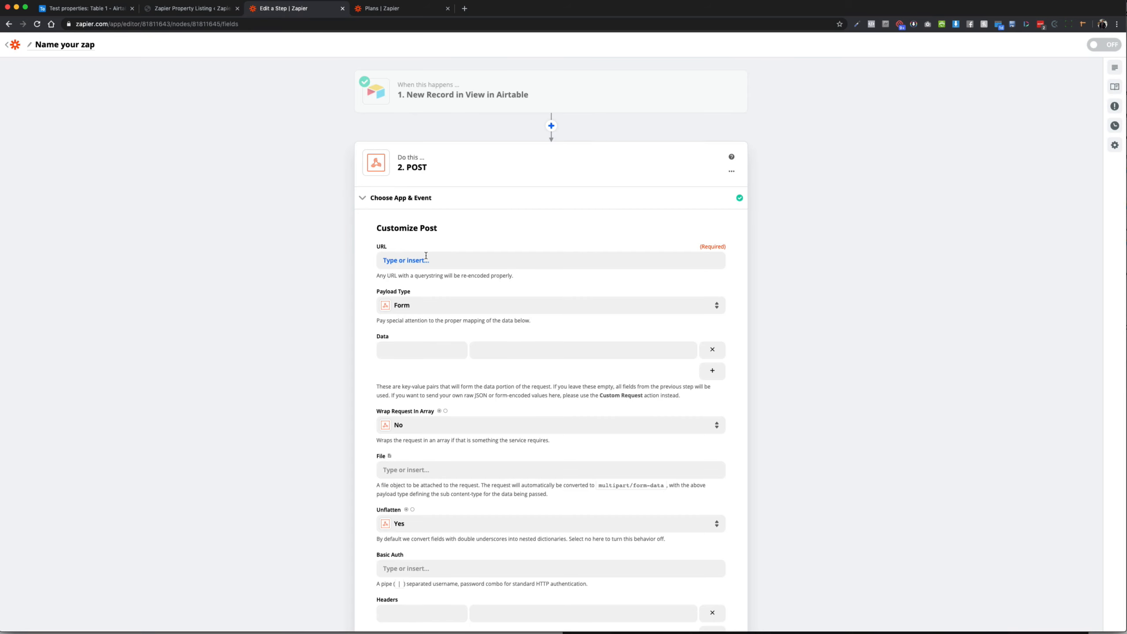
pyautogui.click(444, 260)
pyautogui.hotkey('ctrl', 'v')
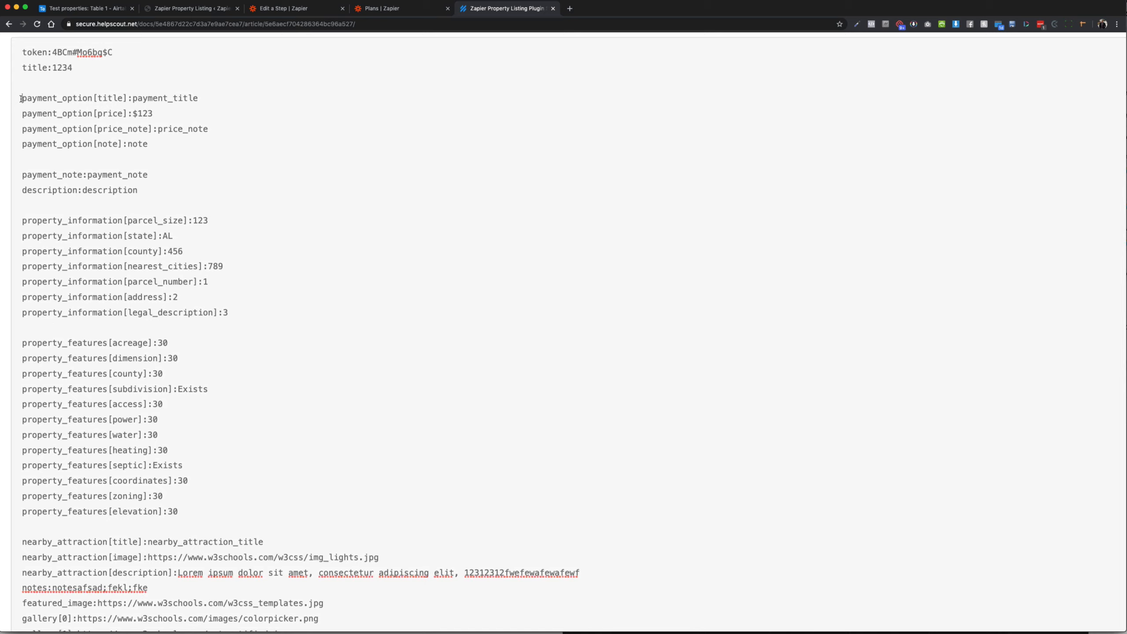
# Step: Highlight payment_option[title] in the plugin article, open the site's 65 Acres of Farmland property page, and place the article's tab beside it
pyautogui.moveTo(21, 97); pyautogui.dragTo(127, 97)
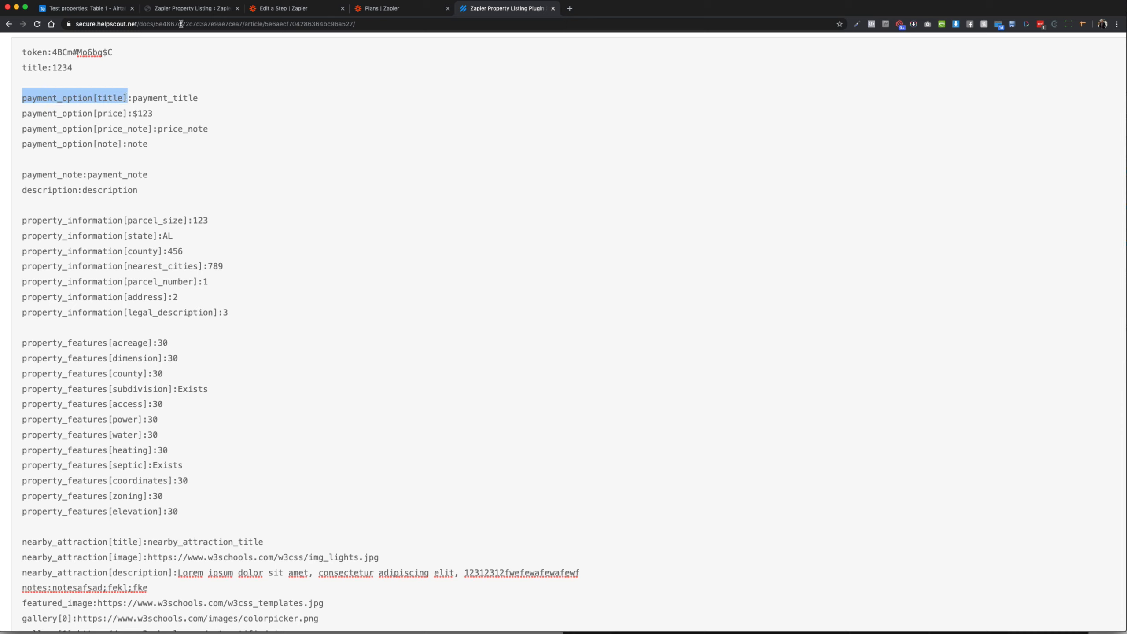
pyautogui.click(202, 11)
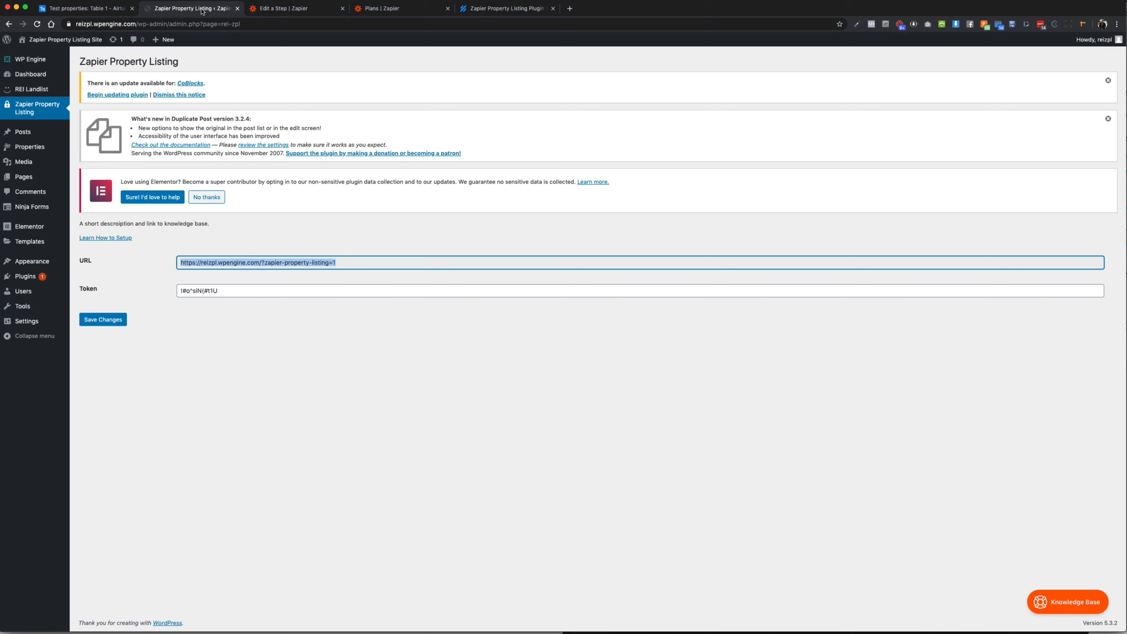
pyautogui.moveTo(137, 24); pyautogui.dragTo(342, 88)
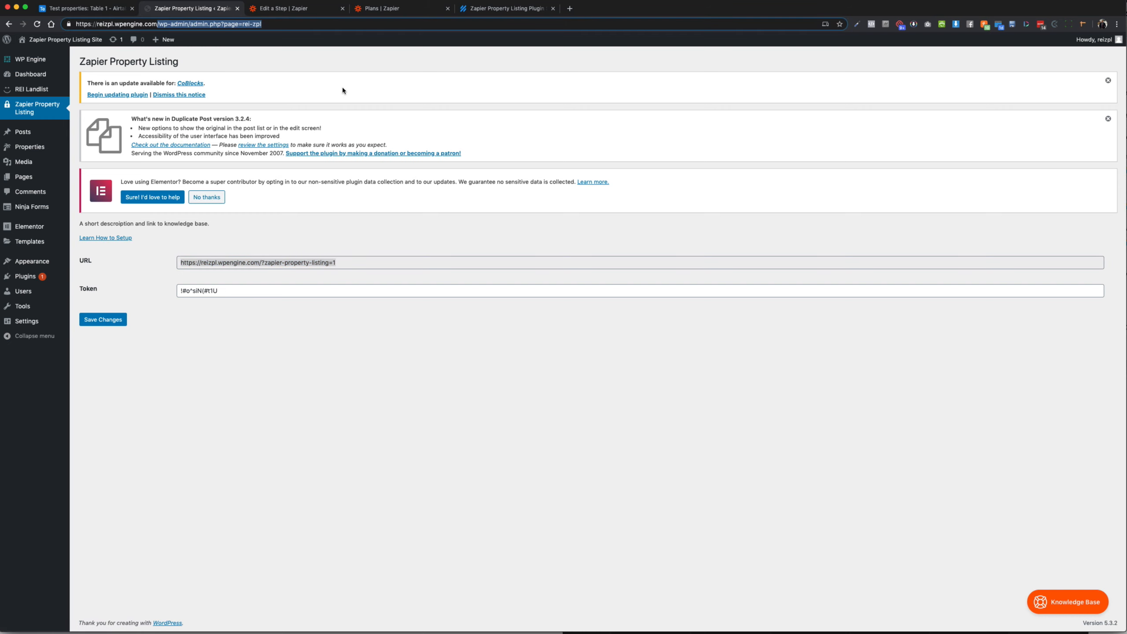
pyautogui.press('BackSpace')
pyautogui.press('Return')
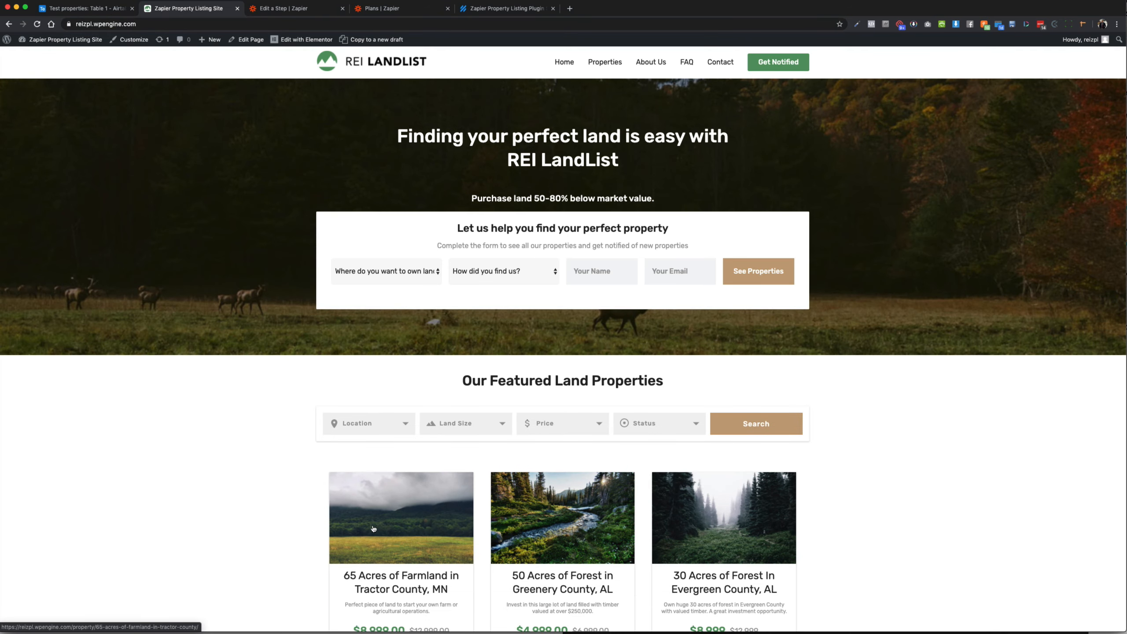
pyautogui.click(373, 529)
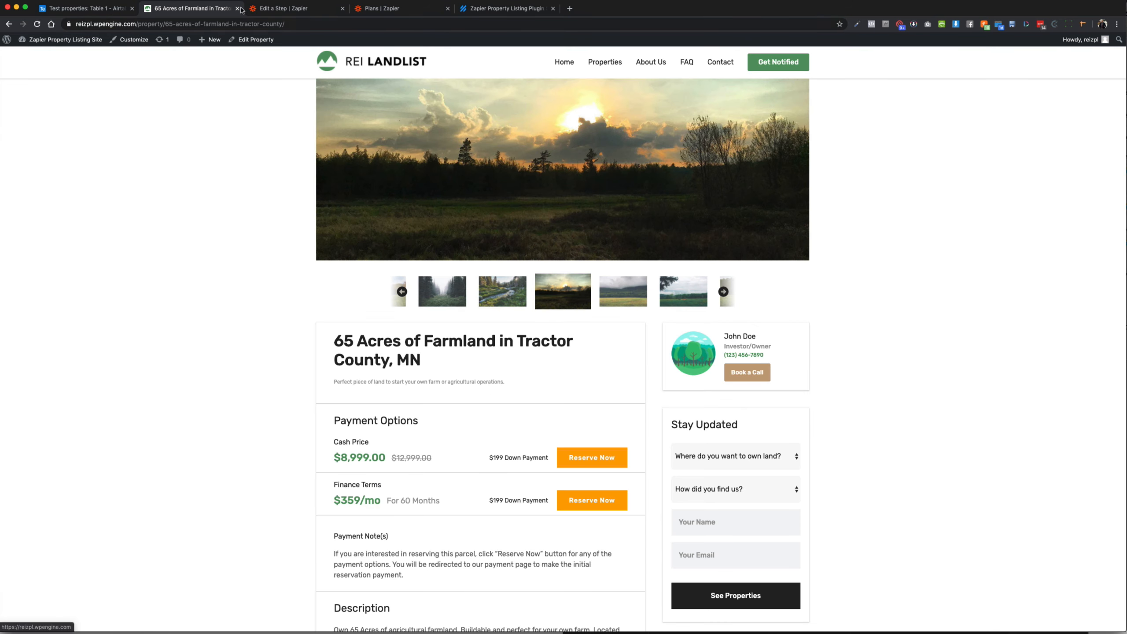
pyautogui.moveTo(471, 8); pyautogui.dragTo(262, 8)
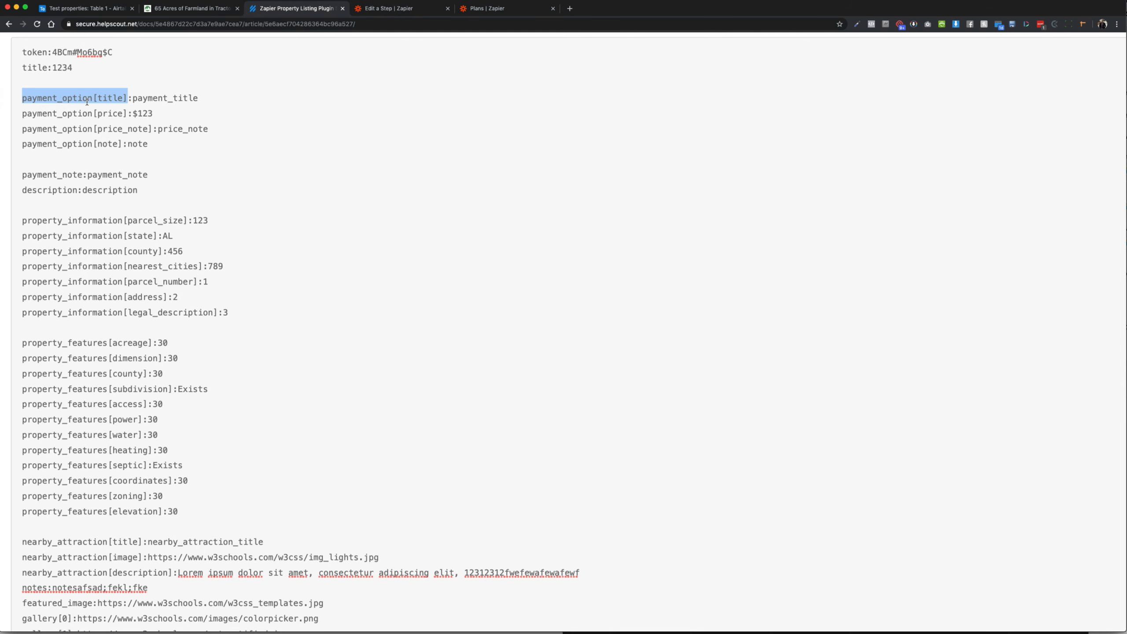
# Step: Compare the article's payment_option[title] and property_information[parcel_size] keys with the cash price and parcel size on the property page
pyautogui.click(217, 6)
pyautogui.scroll(-2, 324, 367)
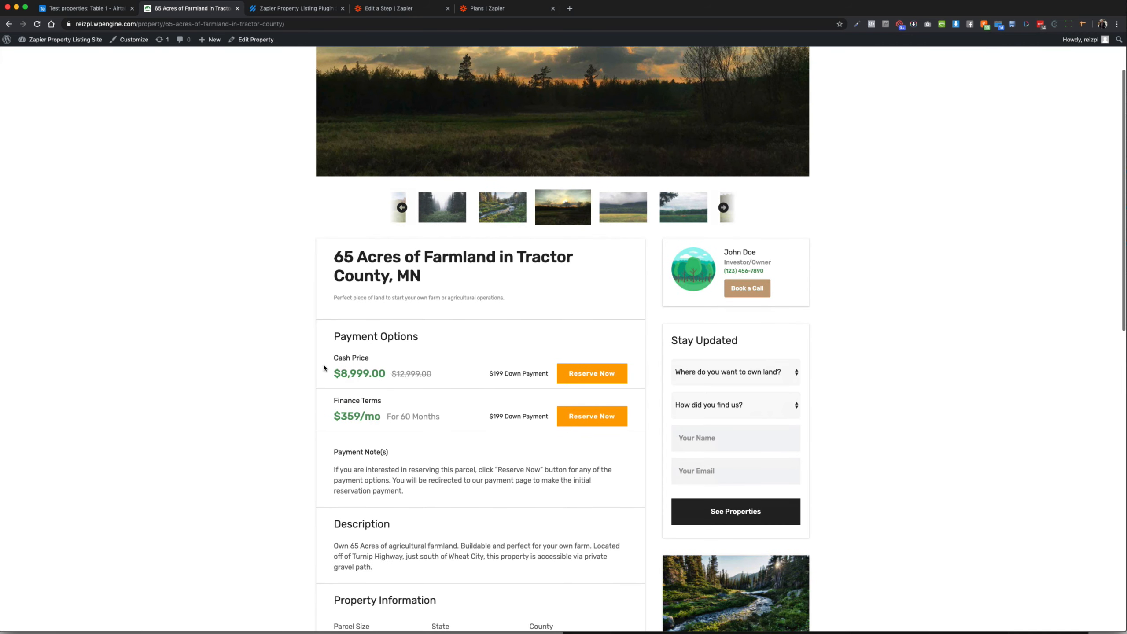
pyautogui.moveTo(323, 368); pyautogui.dragTo(370, 360)
pyautogui.click(259, 9)
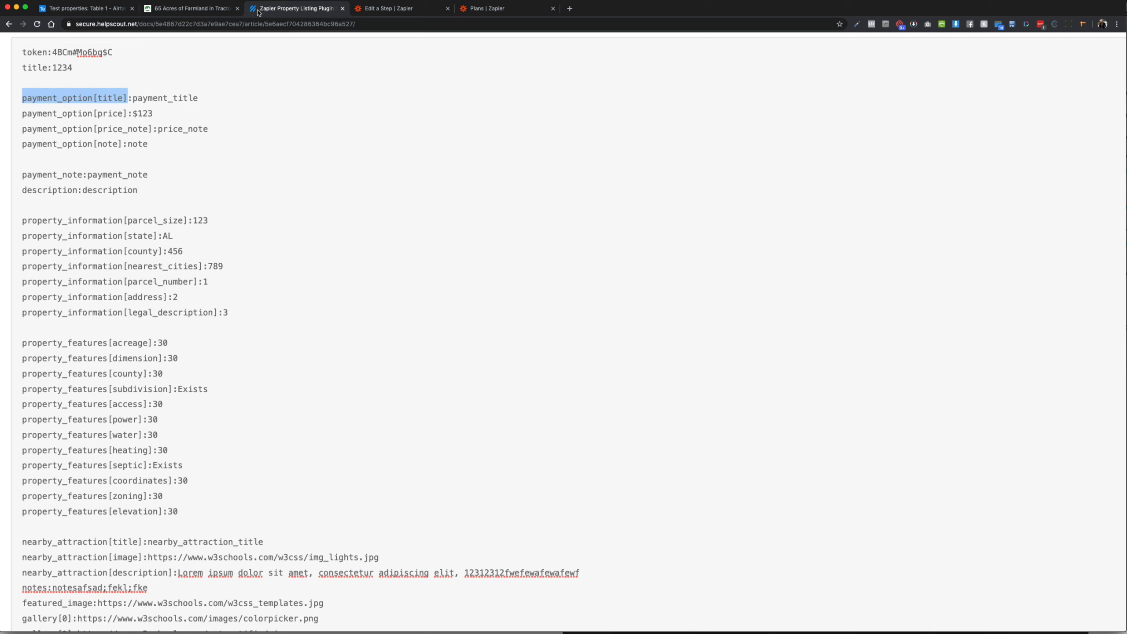
pyautogui.moveTo(23, 220); pyautogui.dragTo(182, 221)
pyautogui.click(201, 8)
pyautogui.scroll(-7, 349, 337)
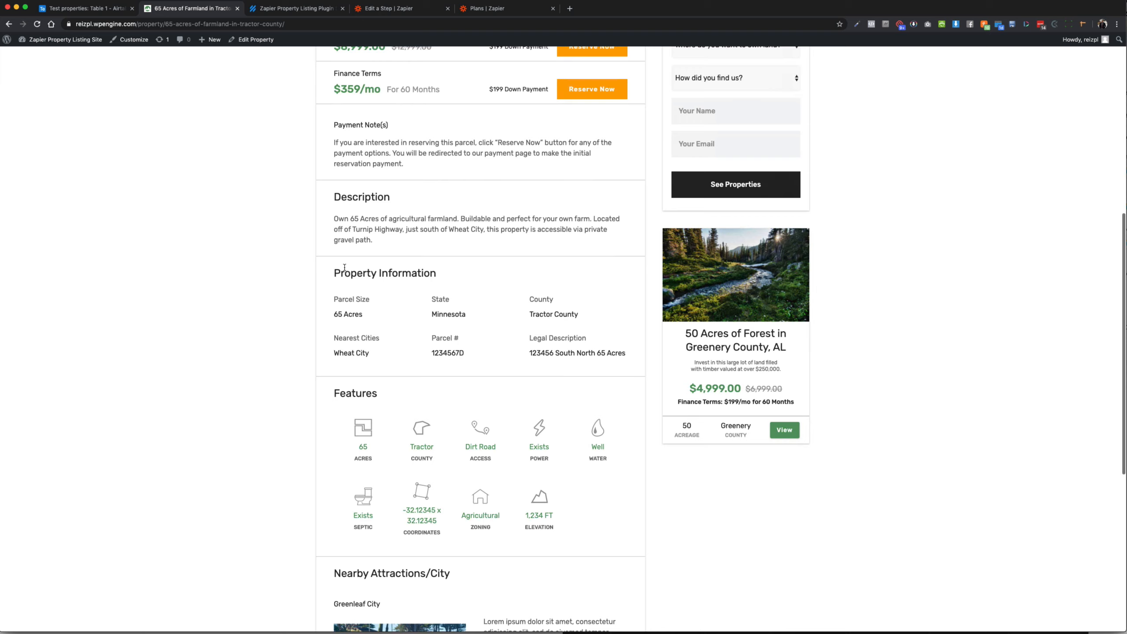
pyautogui.moveTo(334, 313); pyautogui.dragTo(370, 316)
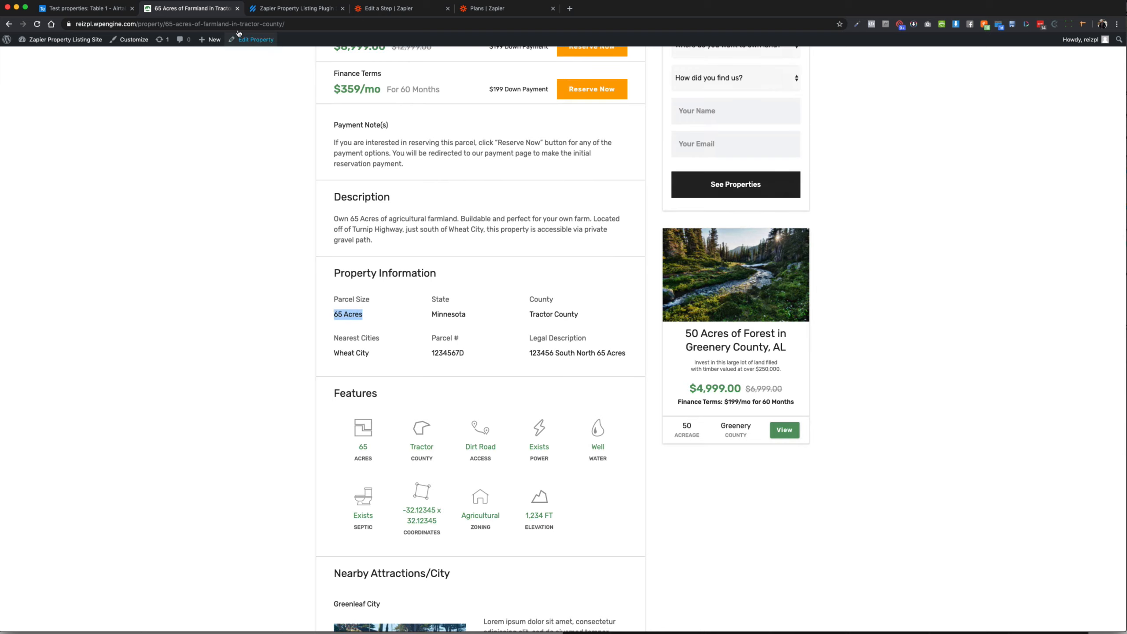
pyautogui.click(261, 9)
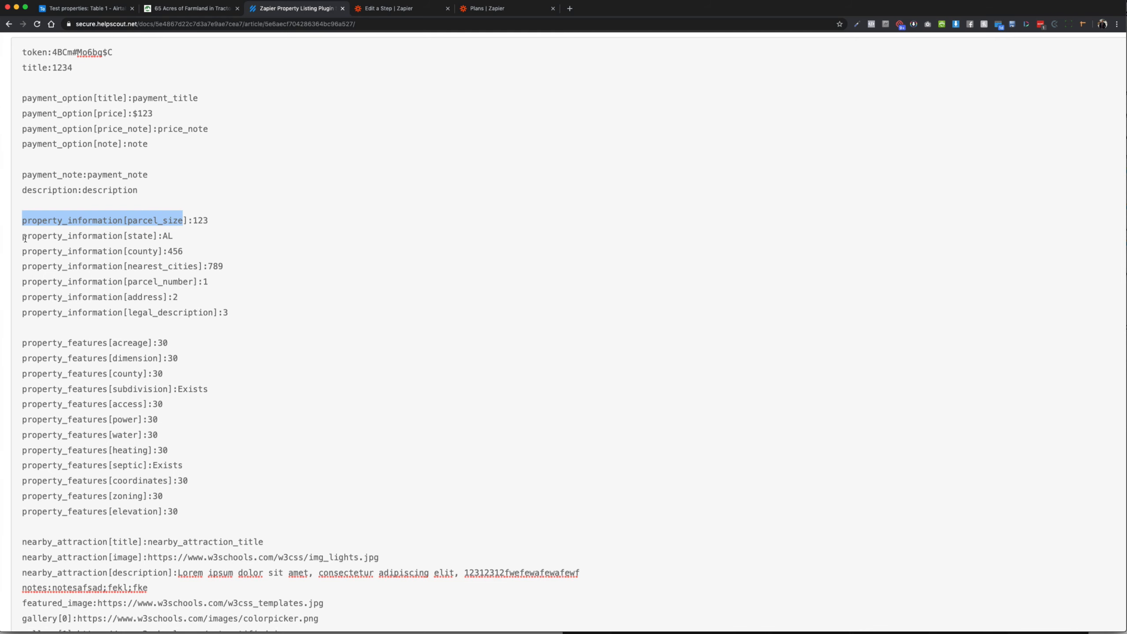
# Step: Examine the property page's payment options, property information, features, nearby attractions and notes sections that the webhook keys correspond to
pyautogui.click(199, 10)
pyautogui.scroll(-4, 441, 284)
pyautogui.scroll(-3, 442, 283)
pyautogui.scroll(15, 442, 283)
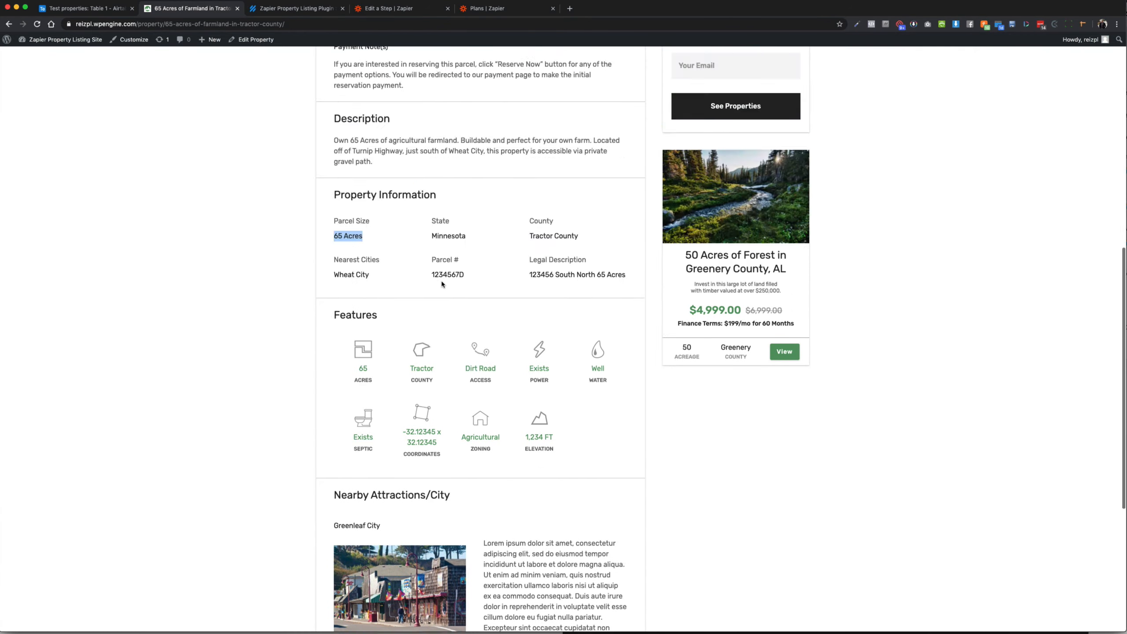
pyautogui.scroll(-4, 442, 284)
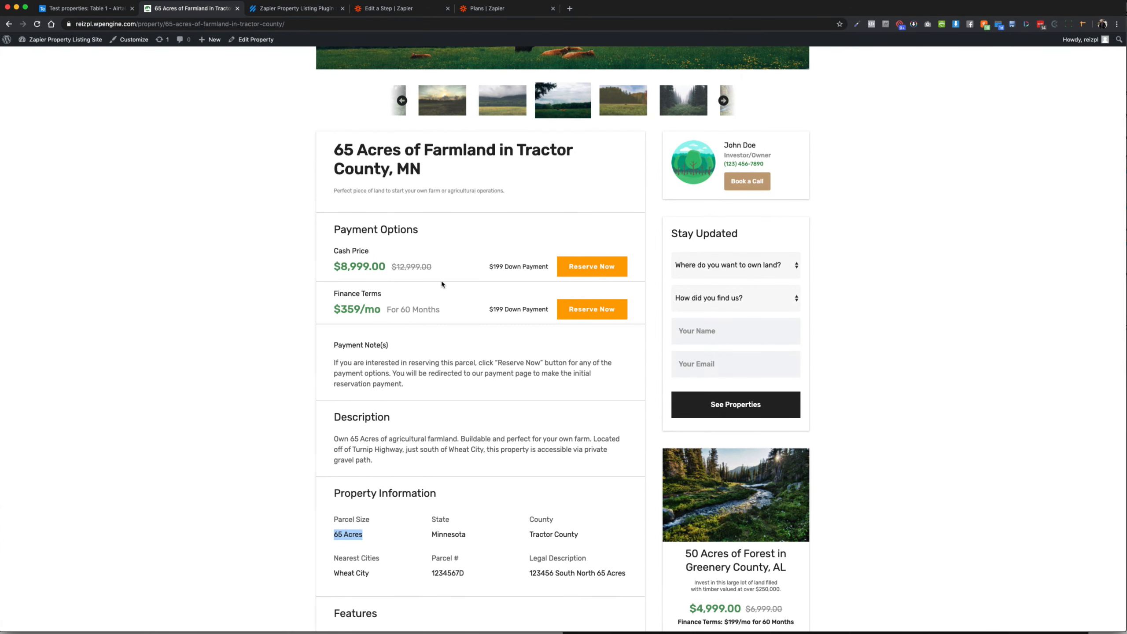
pyautogui.scroll(-5, 443, 285)
pyautogui.scroll(-5, 442, 284)
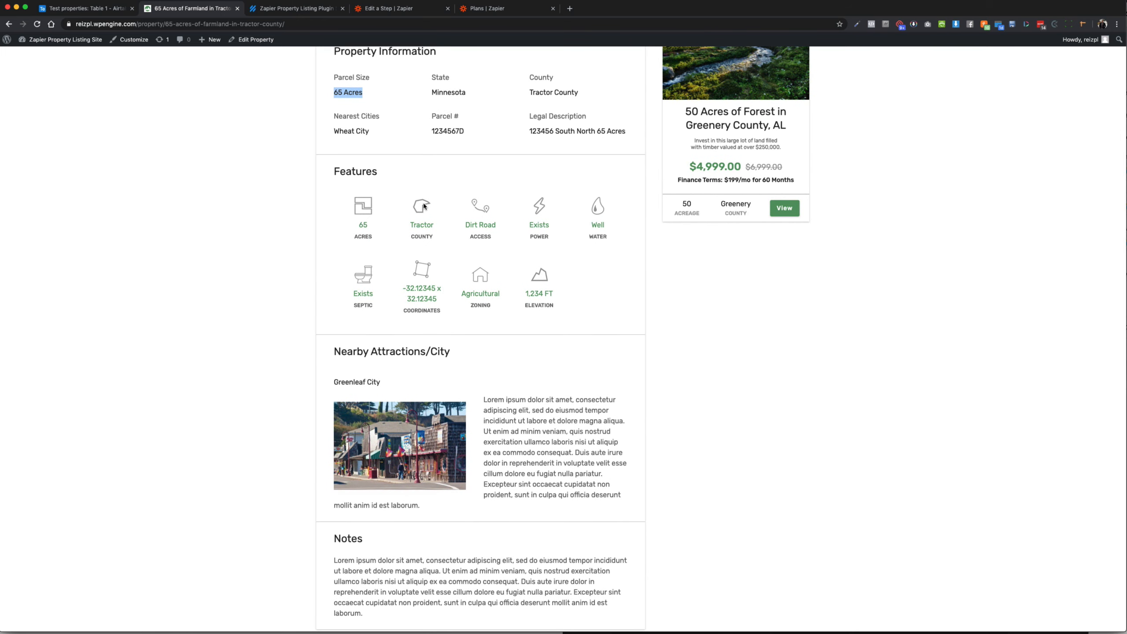
pyautogui.scroll(-1, 498, 339)
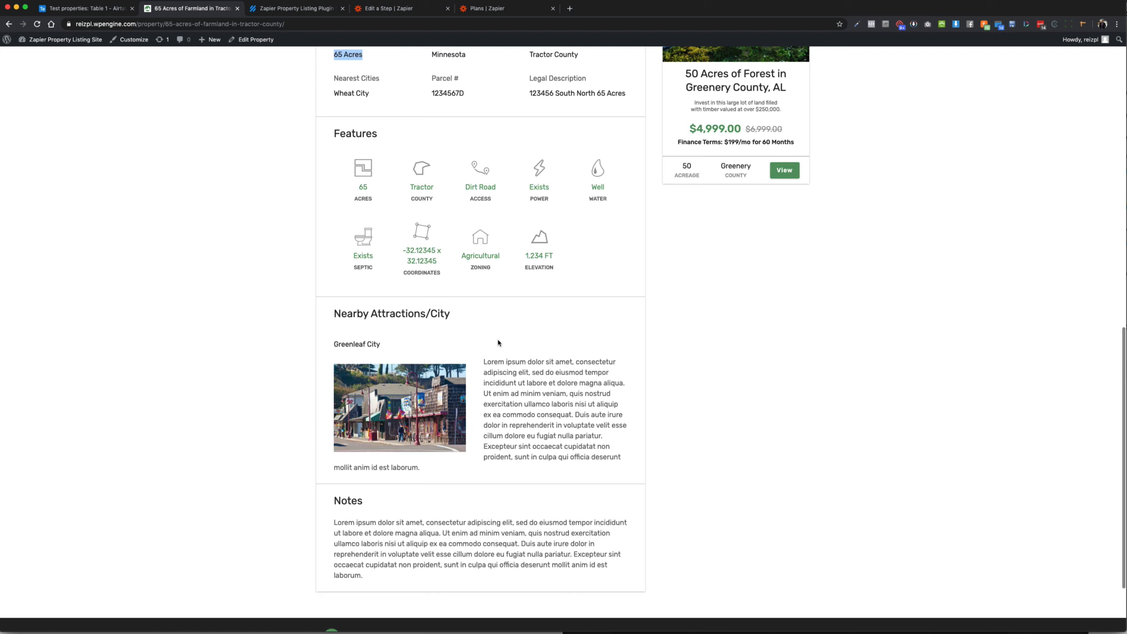
pyautogui.scroll(6, 416, 280)
pyautogui.scroll(5, 416, 280)
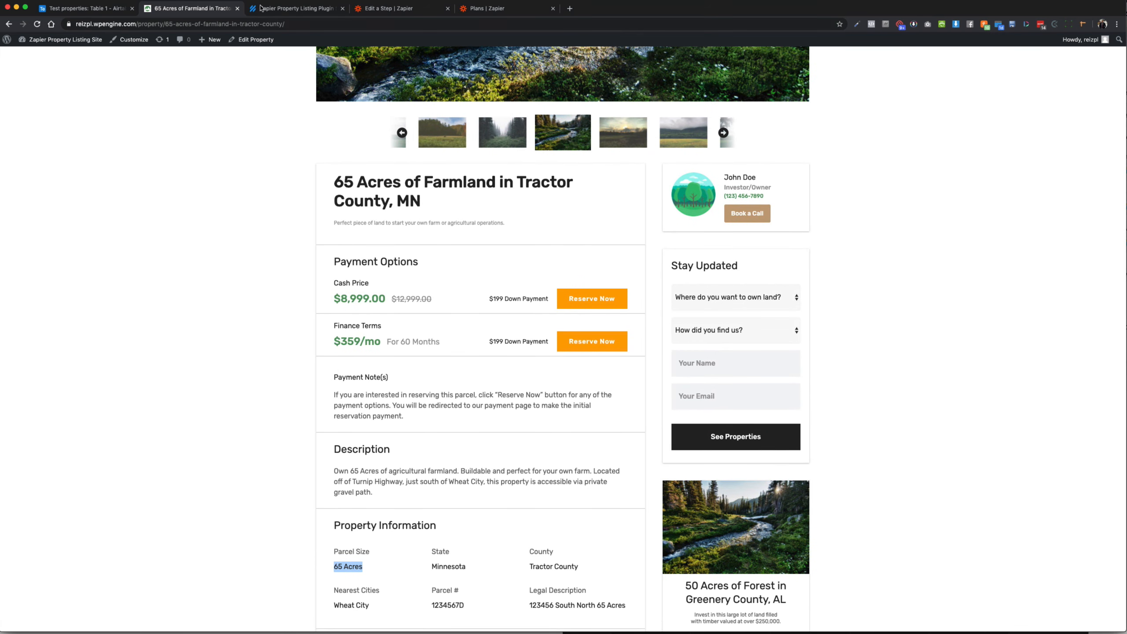
# Step: Copy the key name token from the plugin article and enter it as the first Data key of the POST step in Zapier
pyautogui.click(358, 9)
pyautogui.scroll(-1, 433, 417)
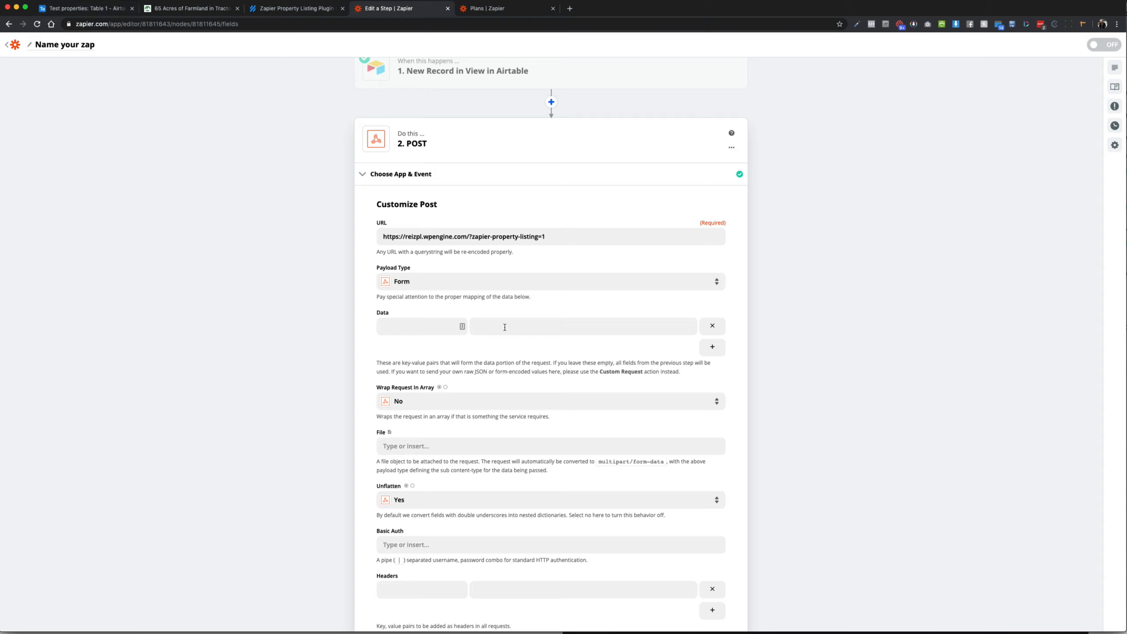
pyautogui.click(425, 325)
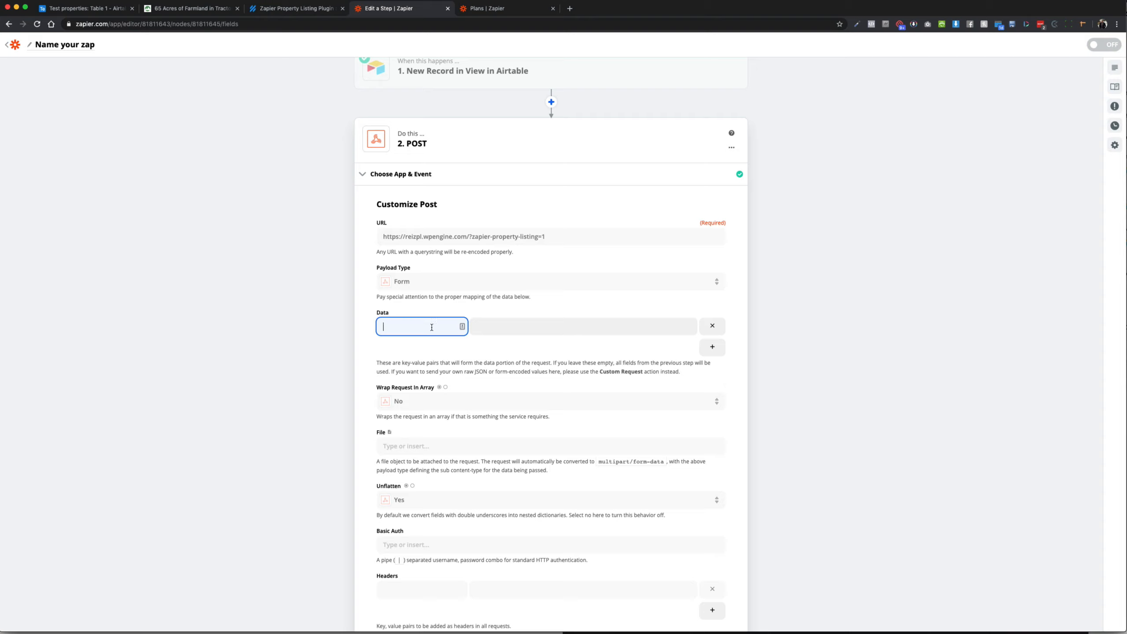
pyautogui.click(308, 11)
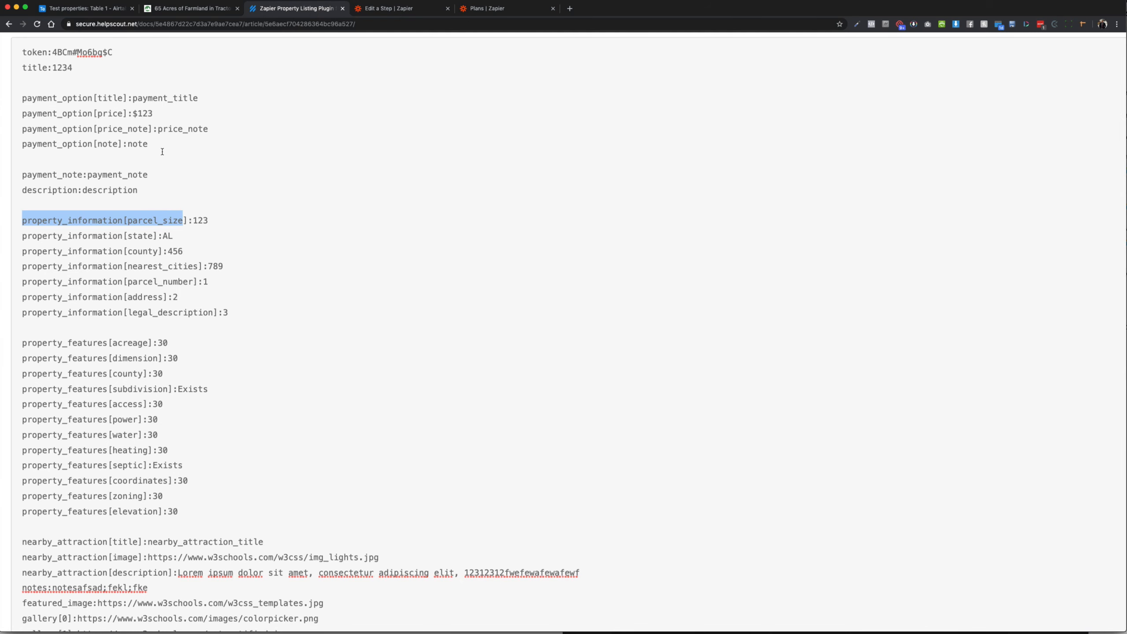
pyautogui.click(42, 52)
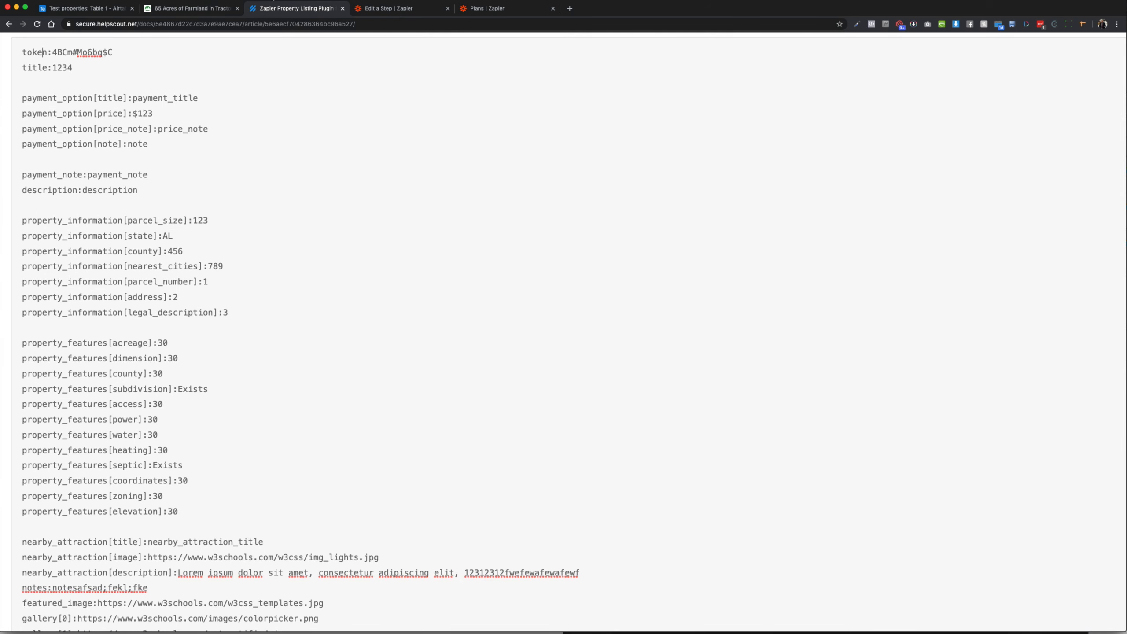
pyautogui.doubleClick(26, 49)
pyautogui.hotkey('ctrl', 'c')
pyautogui.click(377, 10)
pyautogui.hotkey('ctrl', 'v')
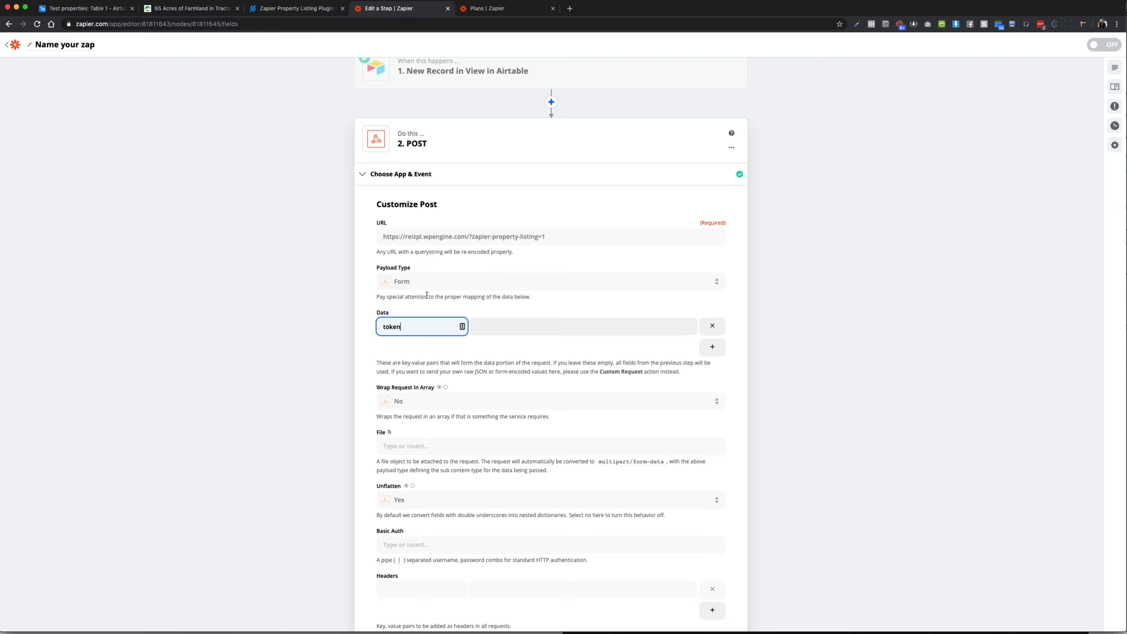
# Step: Copy the access token from the WordPress Zapier Property Listing settings and paste it as the value of the token key in Zapier
pyautogui.click(499, 324)
pyautogui.click(191, 8)
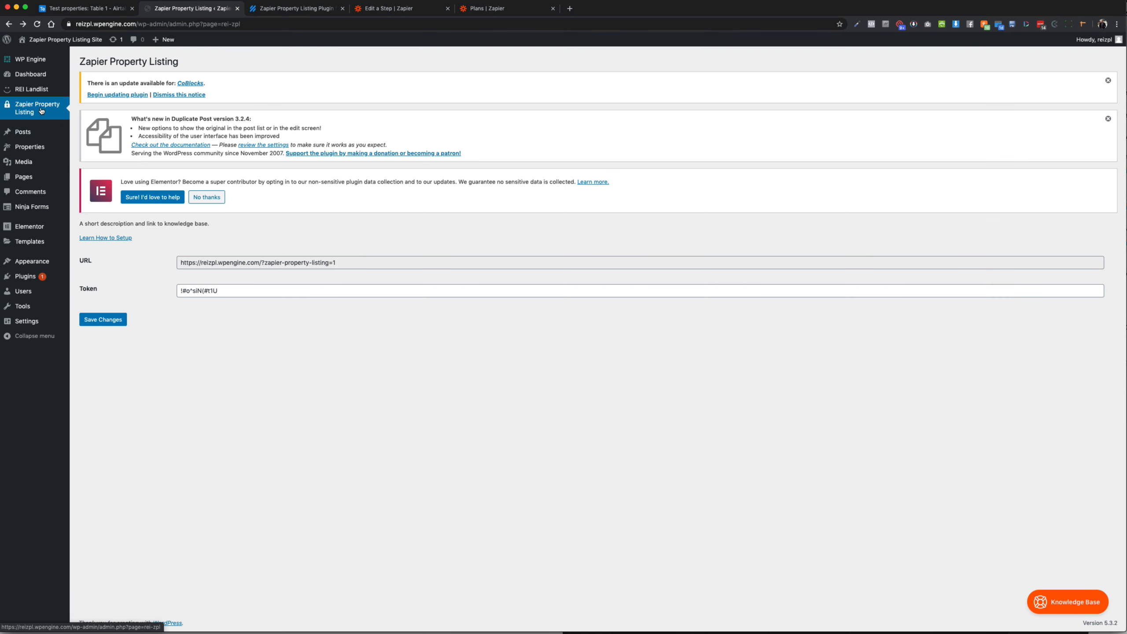
pyautogui.click(209, 291)
pyautogui.hotkey('ctrl', 'a')
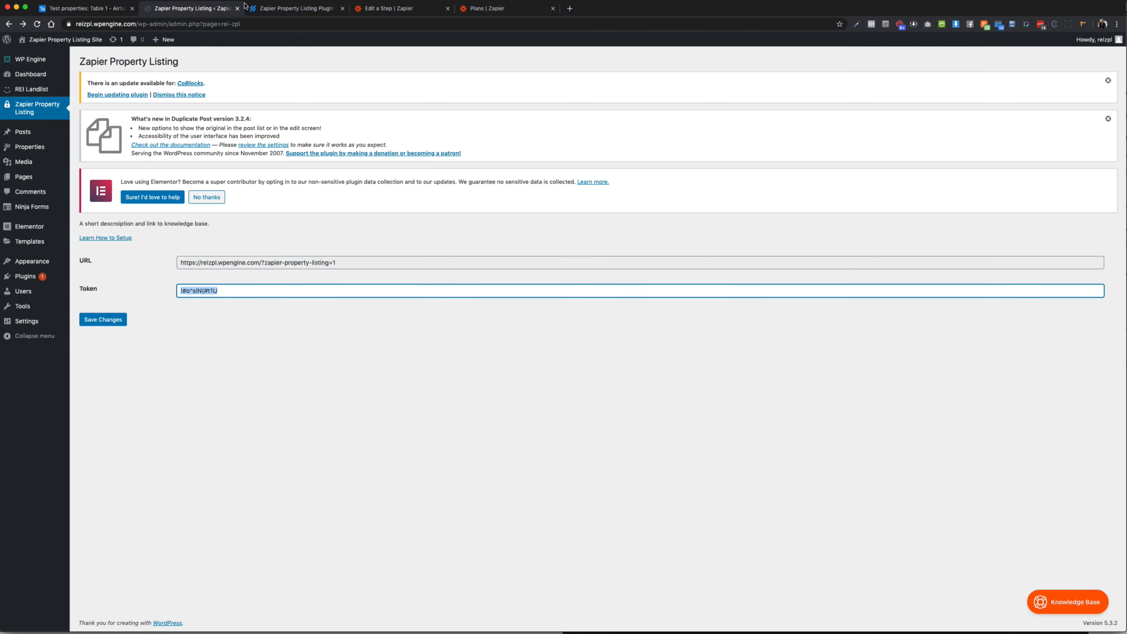
pyautogui.click(262, 9)
pyautogui.click(384, 9)
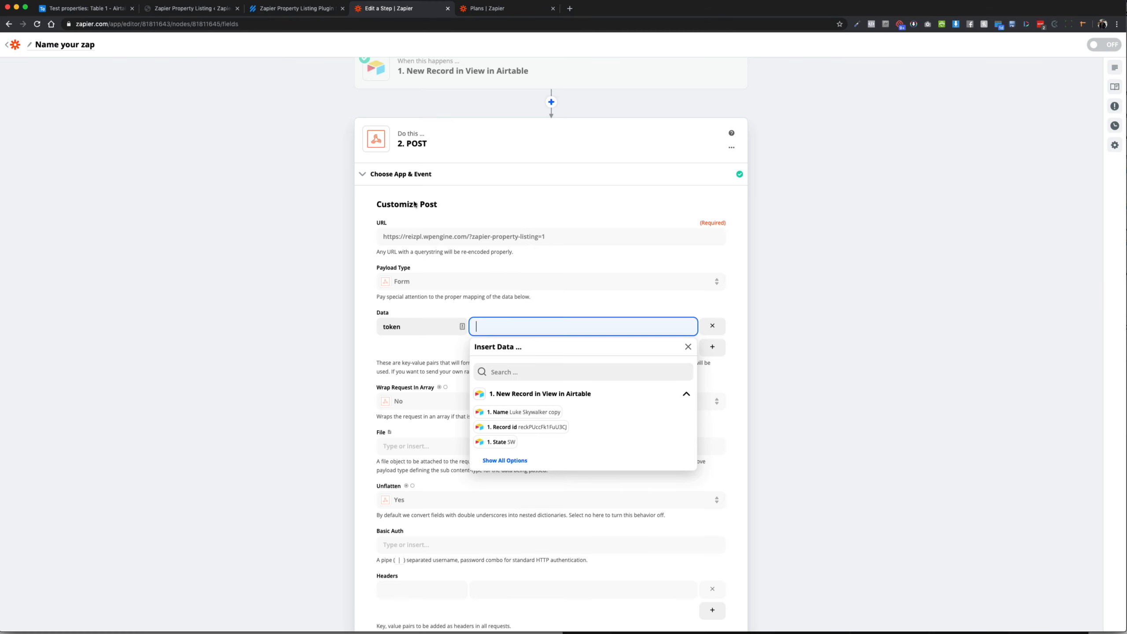
pyautogui.press('super+v')
pyautogui.click(350, 325)
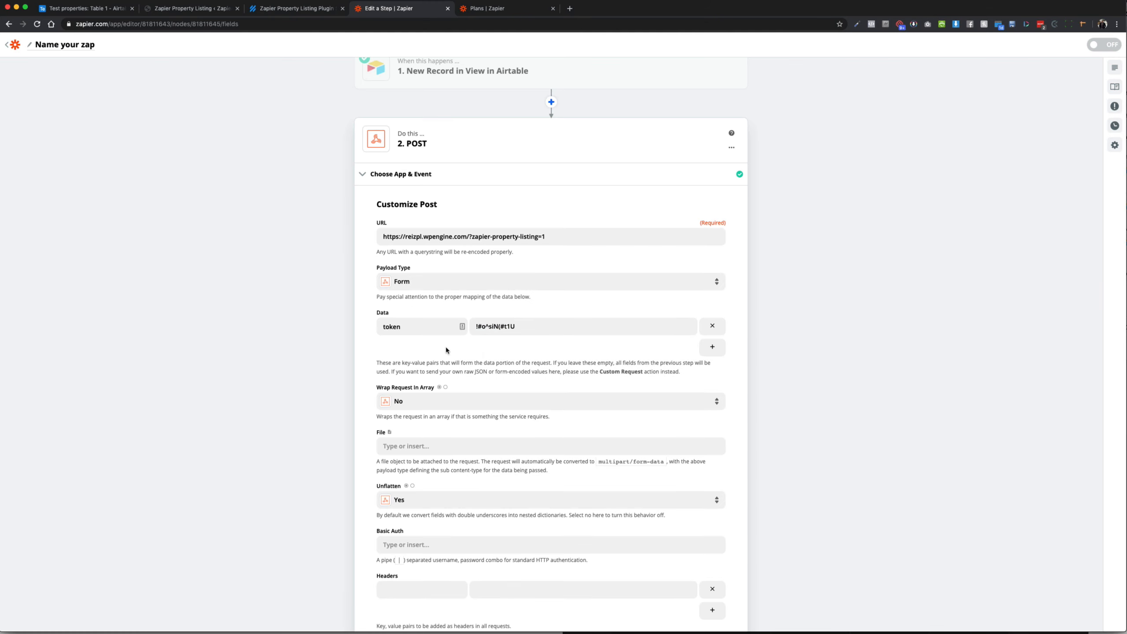
# Step: Add a second Data row to the POST step and enter the key title, copied from the plugin article
pyautogui.click(708, 356)
pyautogui.click(601, 346)
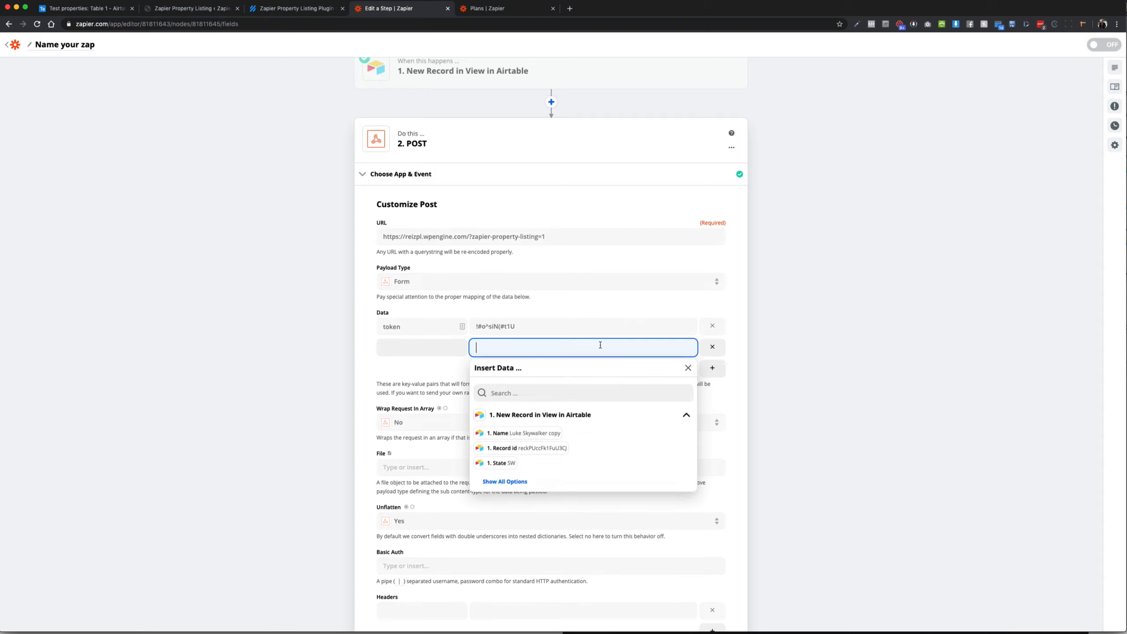
pyautogui.click(428, 342)
pyautogui.click(284, 16)
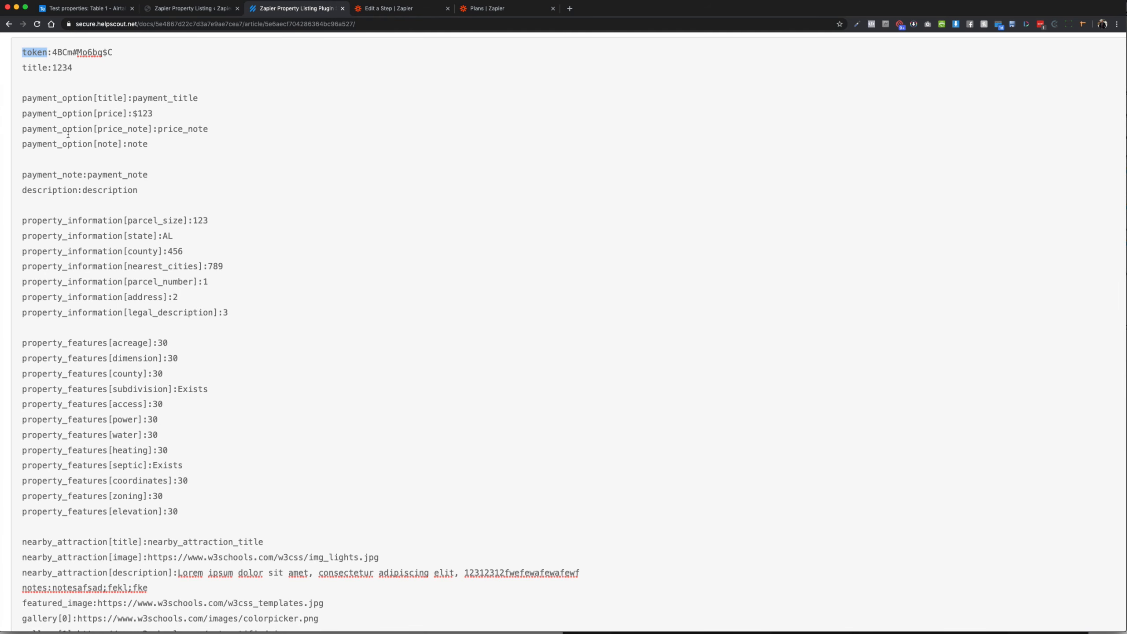
pyautogui.doubleClick(34, 68)
pyautogui.click(368, 12)
pyautogui.press('super+v')
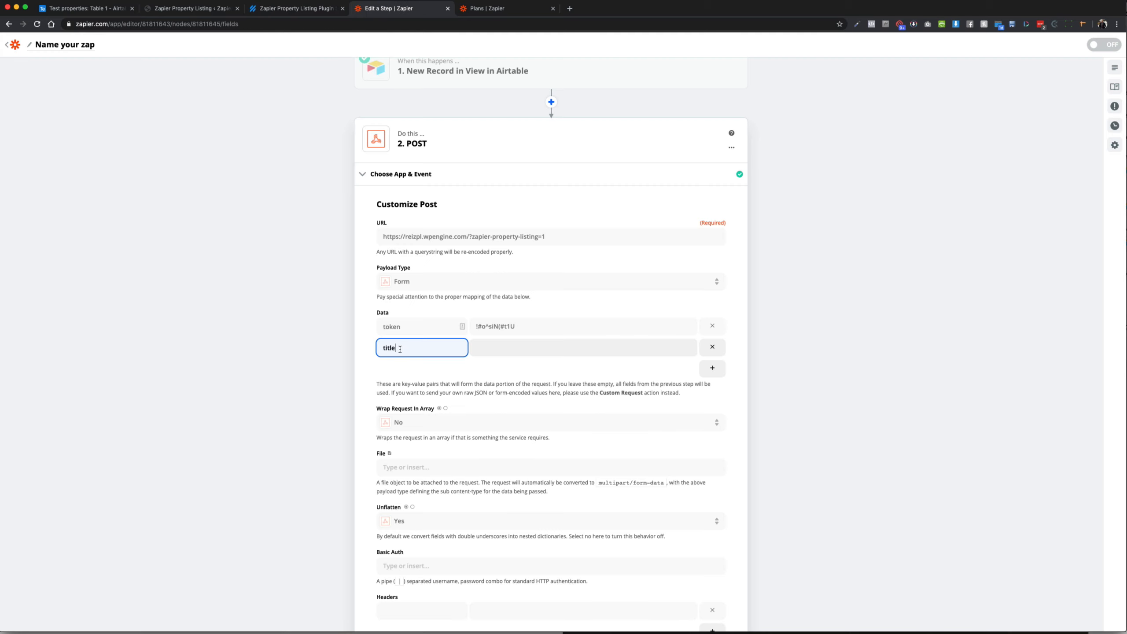
# Step: Search the Airtable trigger's data for title to find a matching value for the title key
pyautogui.click(516, 347)
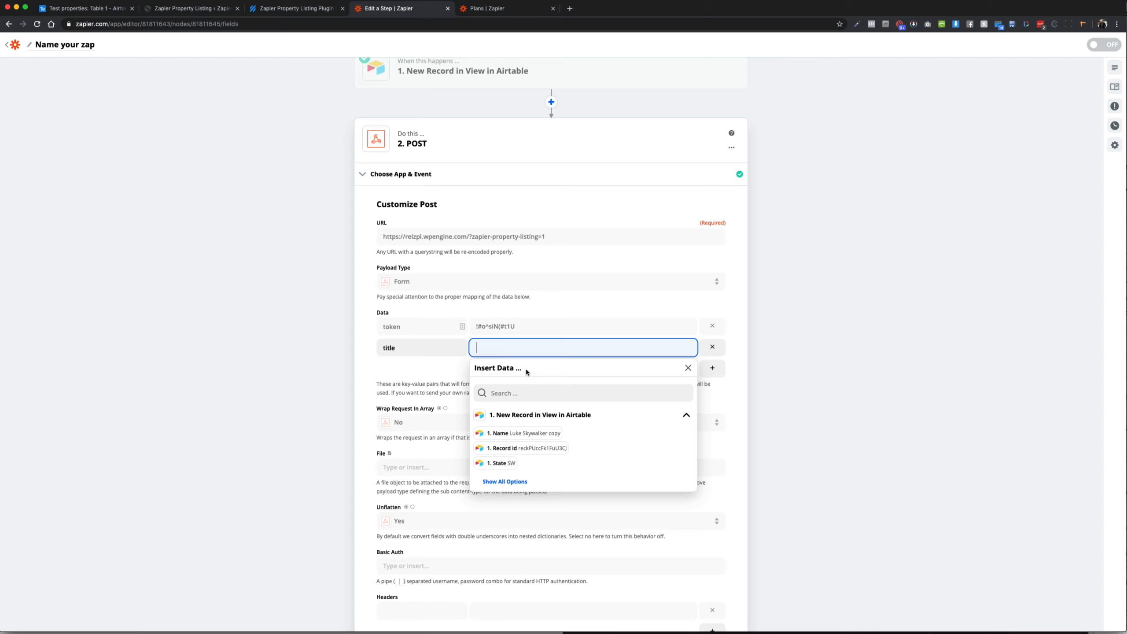
pyautogui.click(519, 394)
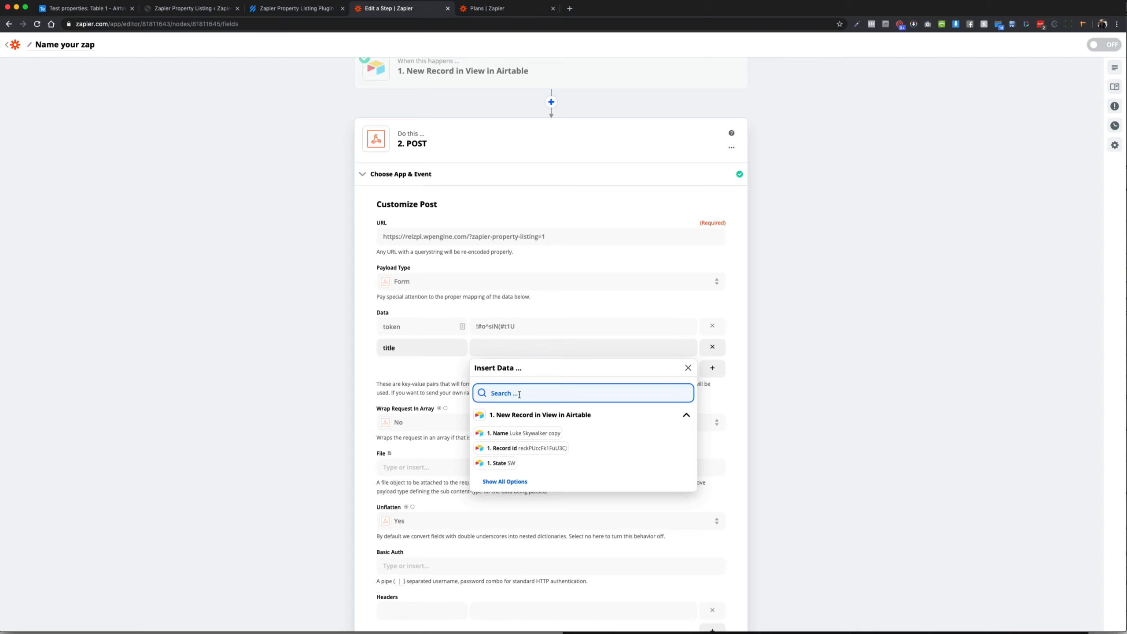
pyautogui.write('title')
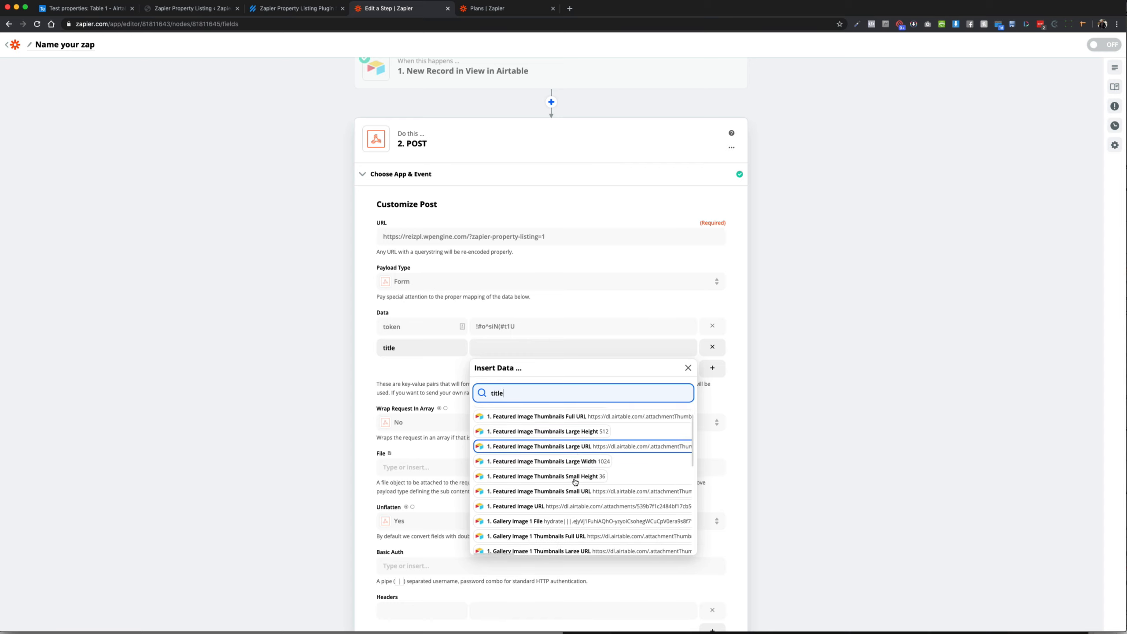
pyautogui.scroll(-10, 575, 481)
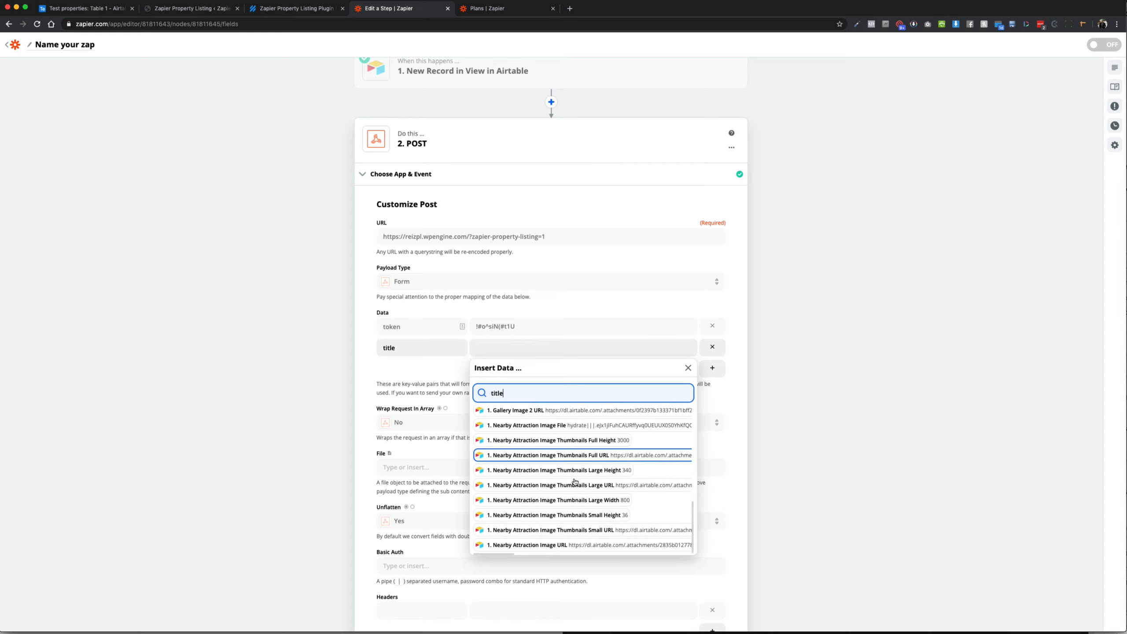
pyautogui.scroll(5, 575, 482)
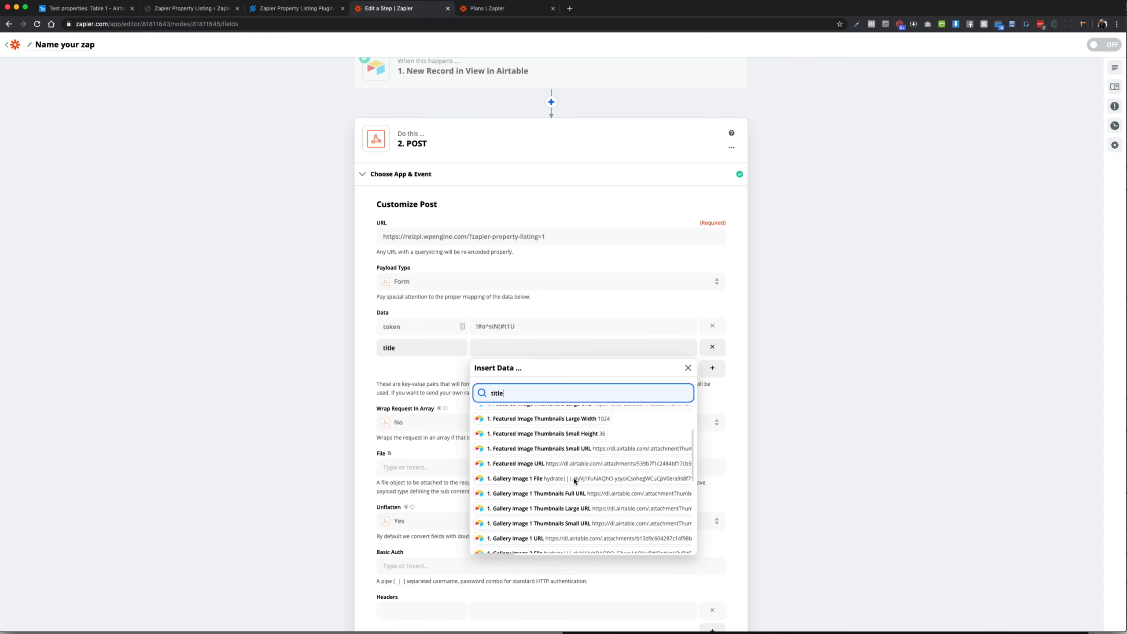
pyautogui.scroll(4, 574, 479)
pyautogui.click(272, 289)
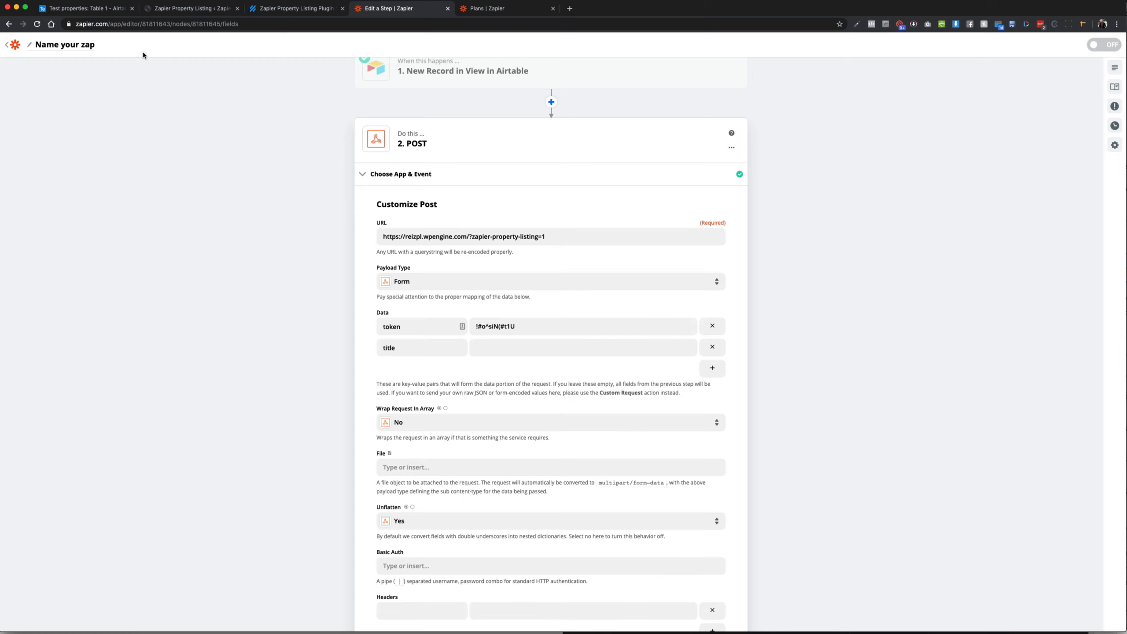
# Step: Check the Ready for Sale record's fields in Airtable's Kanban view and the plugin article's title key for the matching field
pyautogui.click(101, 9)
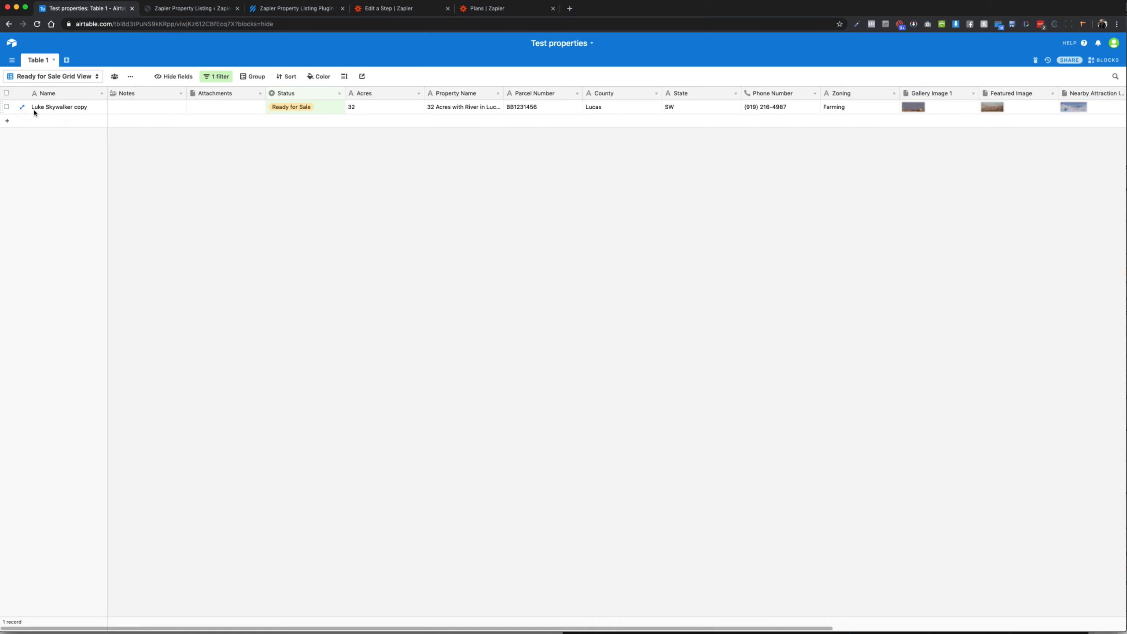
pyautogui.click(19, 77)
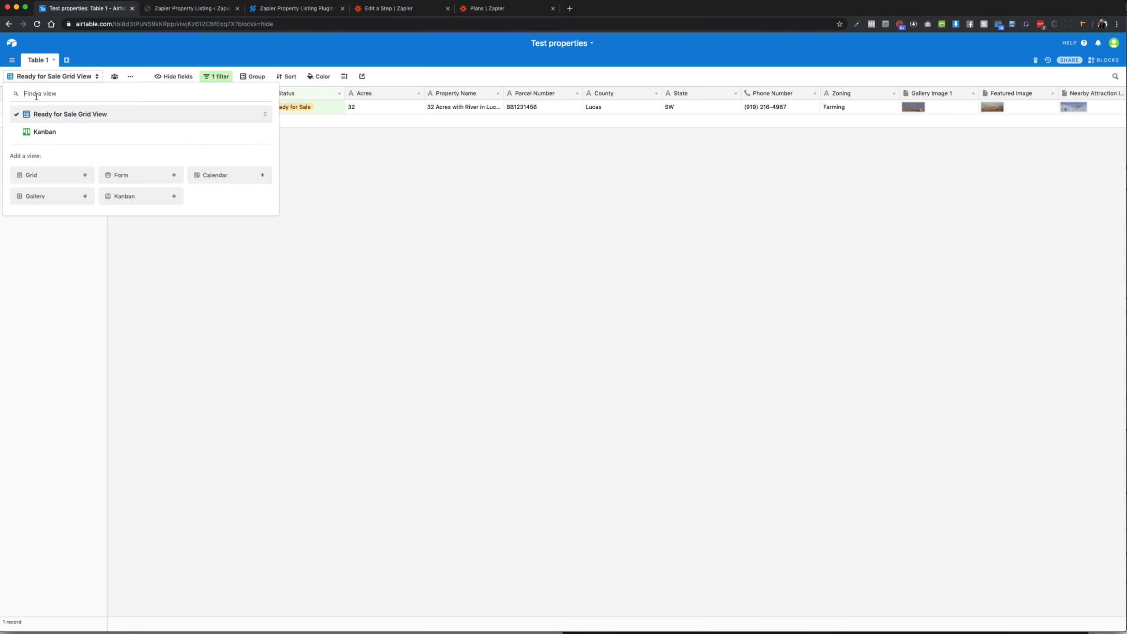
pyautogui.click(43, 130)
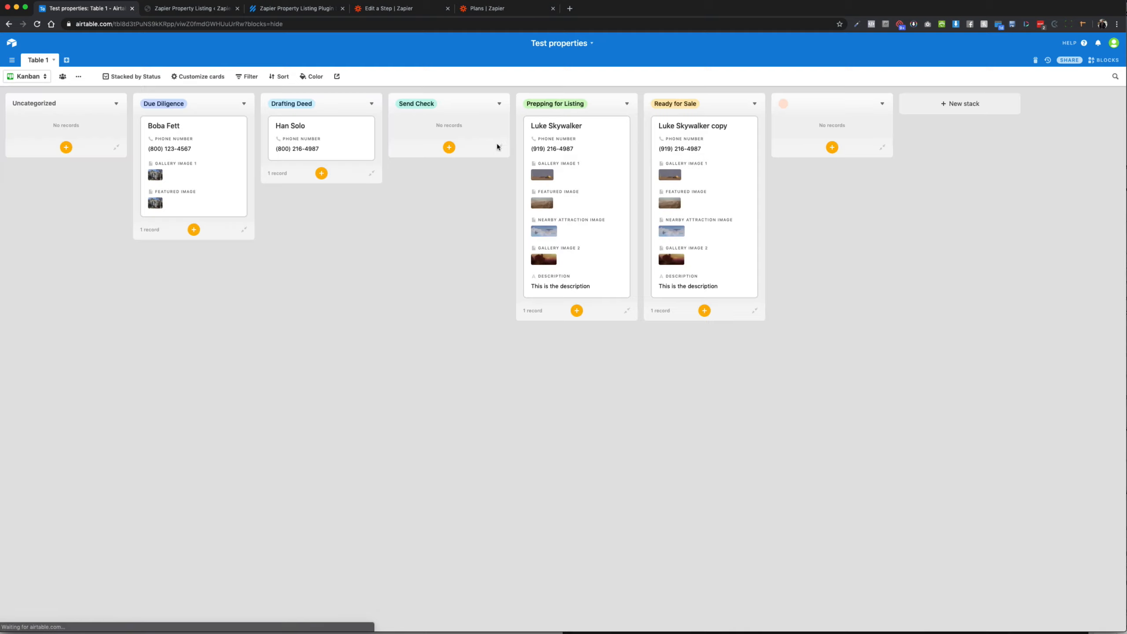
pyautogui.click(739, 171)
pyautogui.scroll(-15, 450, 291)
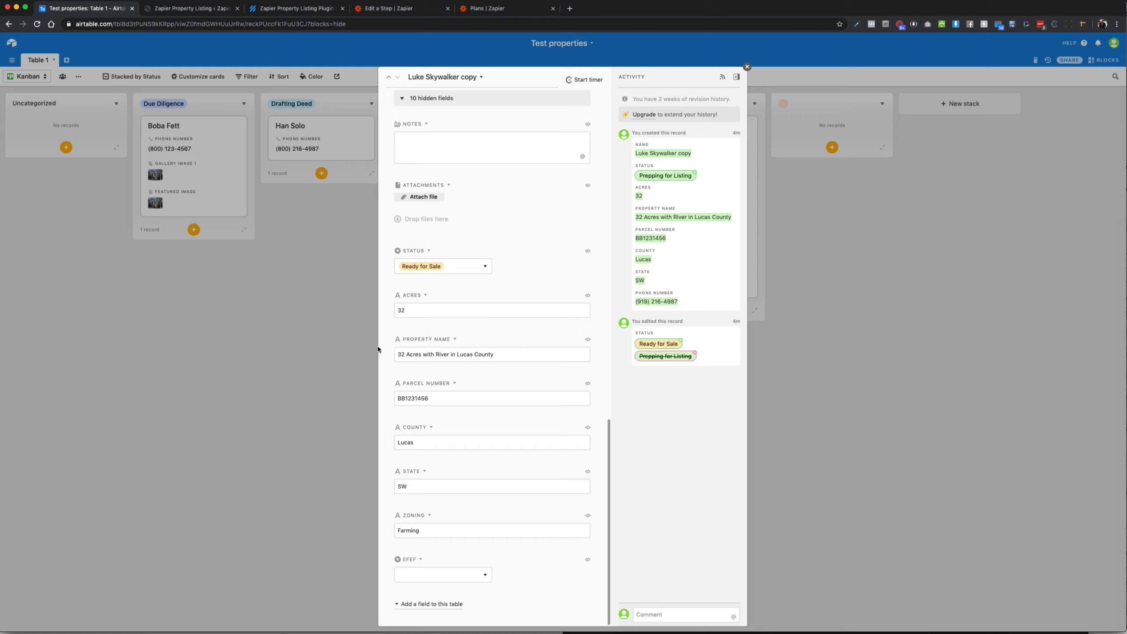
pyautogui.click(171, 9)
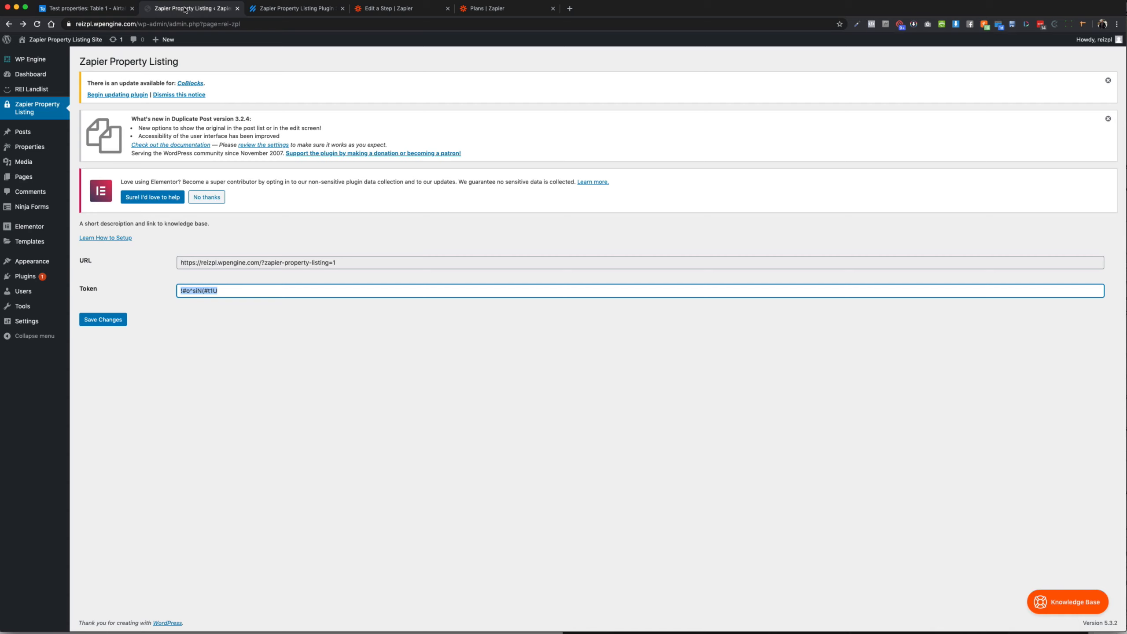
pyautogui.click(269, 10)
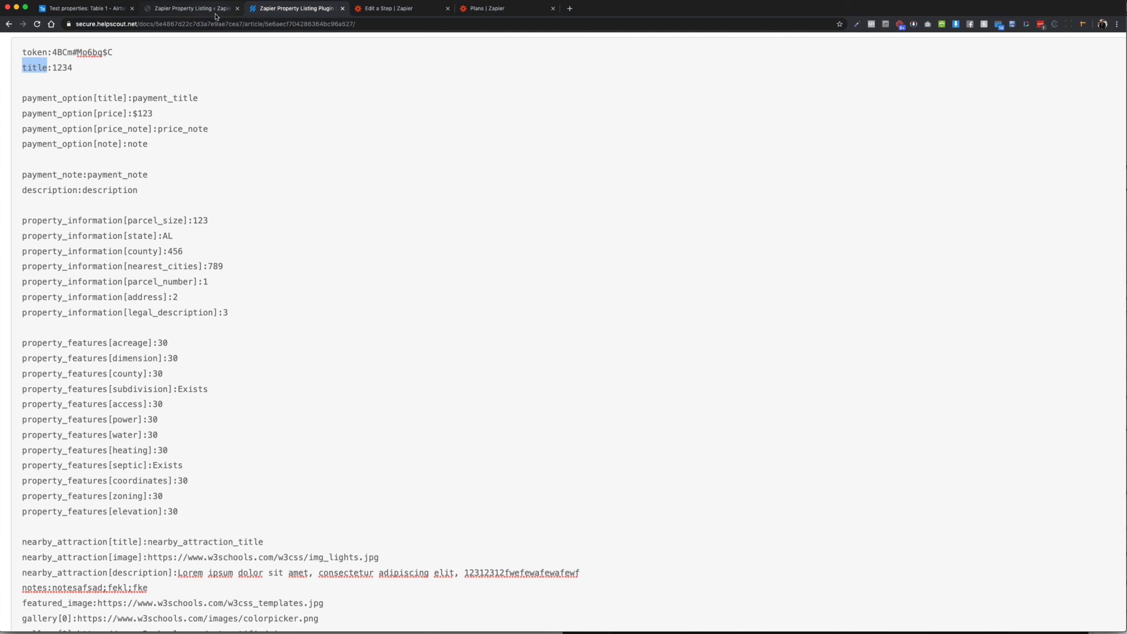
# Step: In Zapier, search the trigger data for property and map the title key to the Airtable Property Name field
pyautogui.click(377, 7)
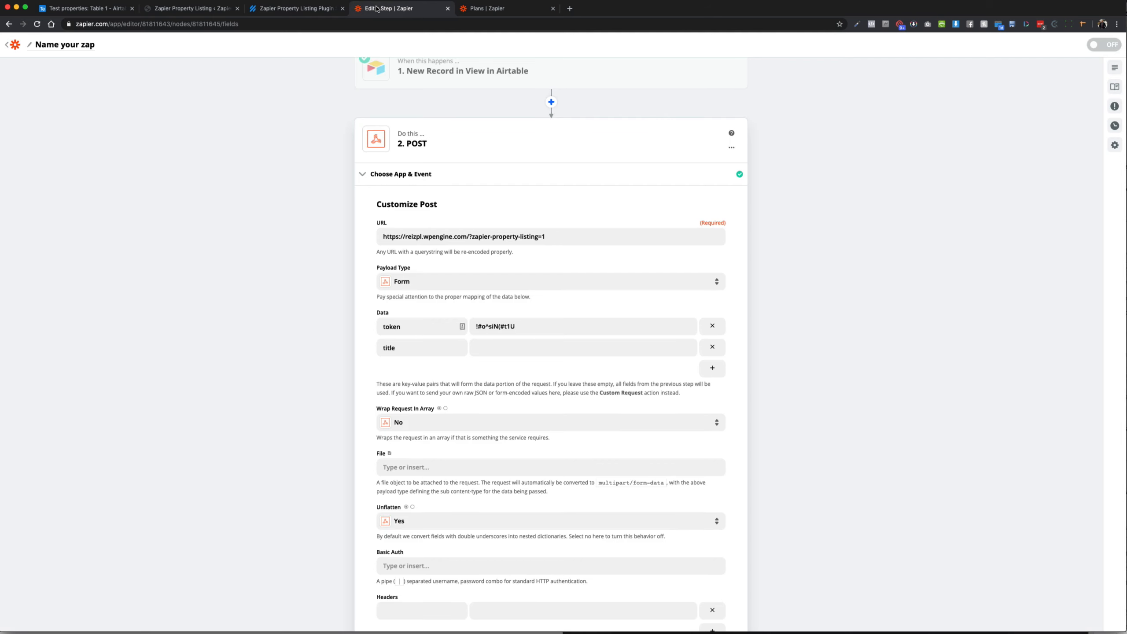
pyautogui.click(483, 348)
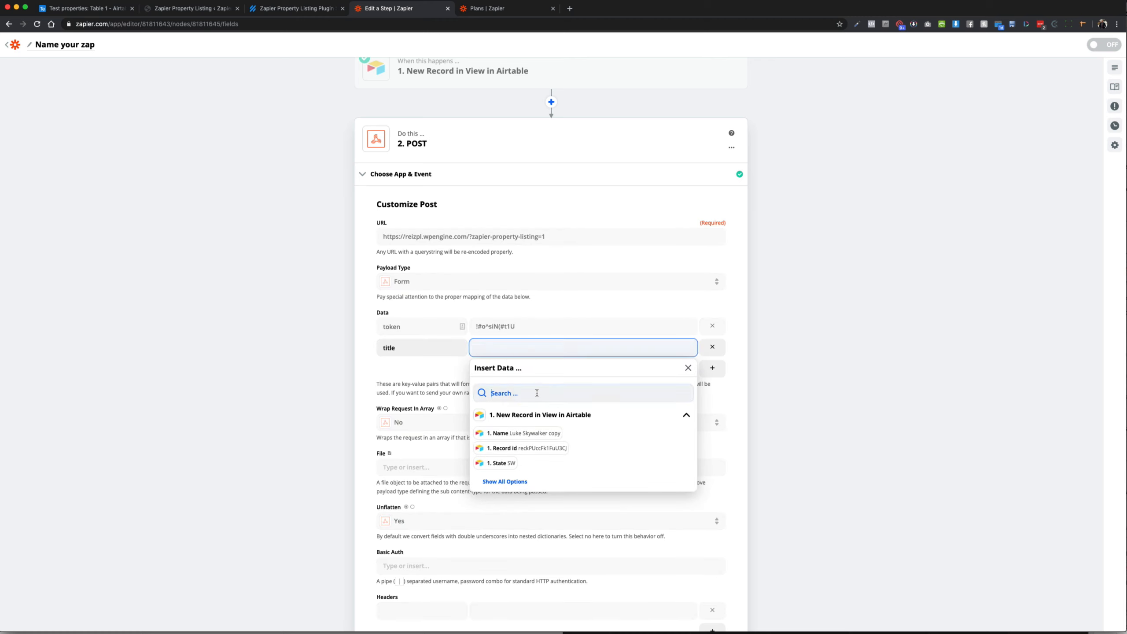
pyautogui.click(611, 392)
pyautogui.write('property')
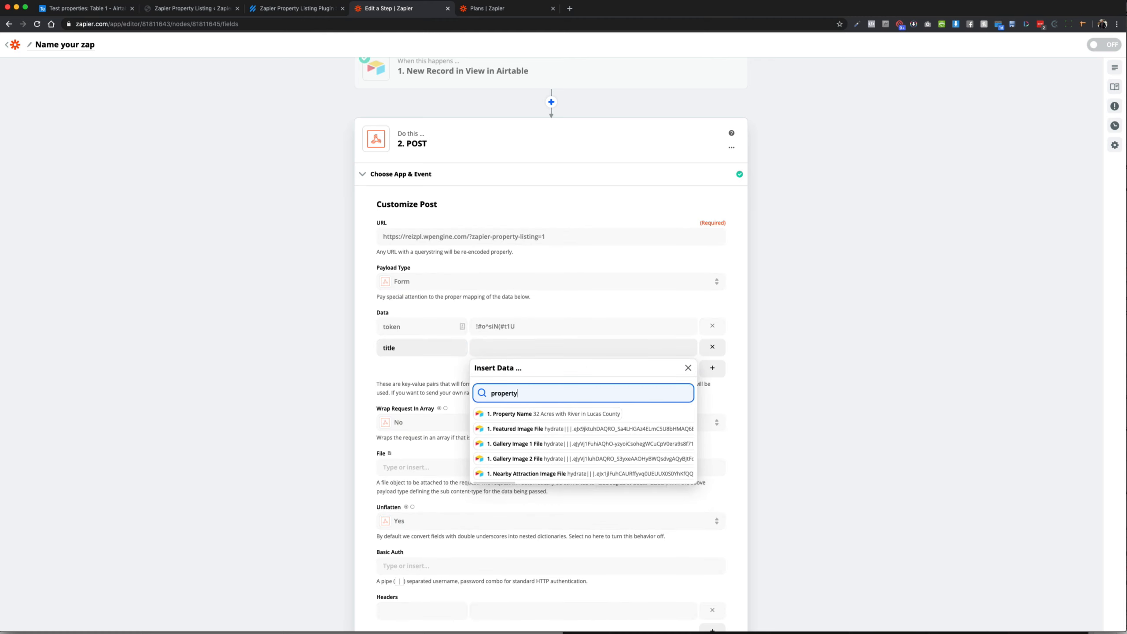
pyautogui.click(539, 413)
pyautogui.click(318, 409)
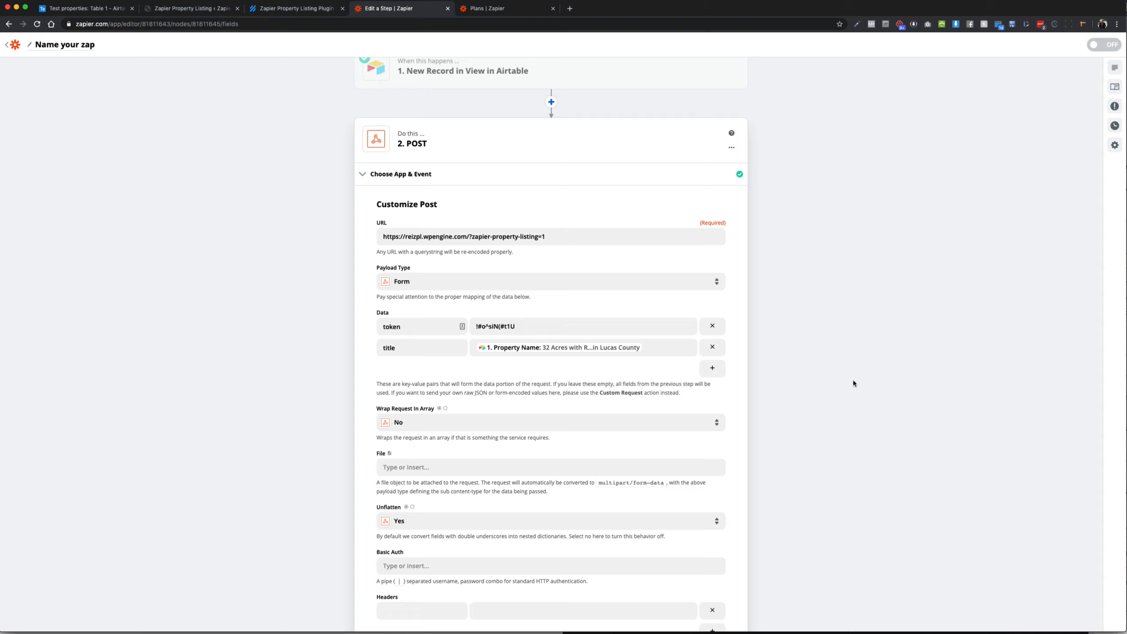
# Step: Open the site's 65 Acres of Farmland property page and highlight the parcel size under Property Information
pyautogui.click(209, 8)
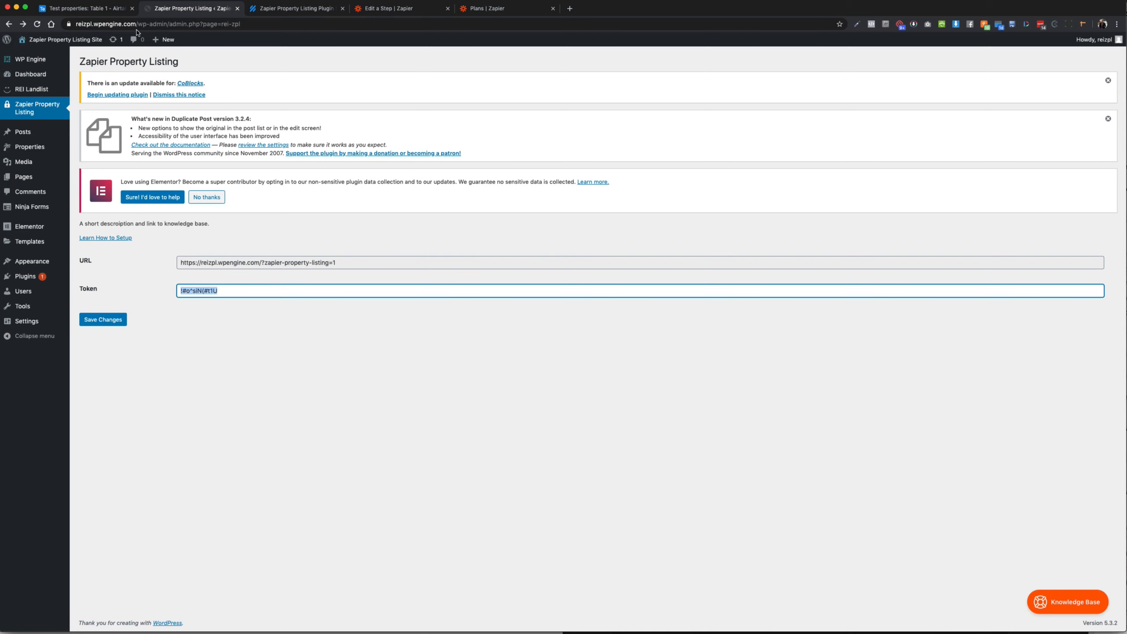
pyautogui.moveTo(136, 25); pyautogui.dragTo(237, 75)
pyautogui.press('BackSpace')
pyautogui.press('Return')
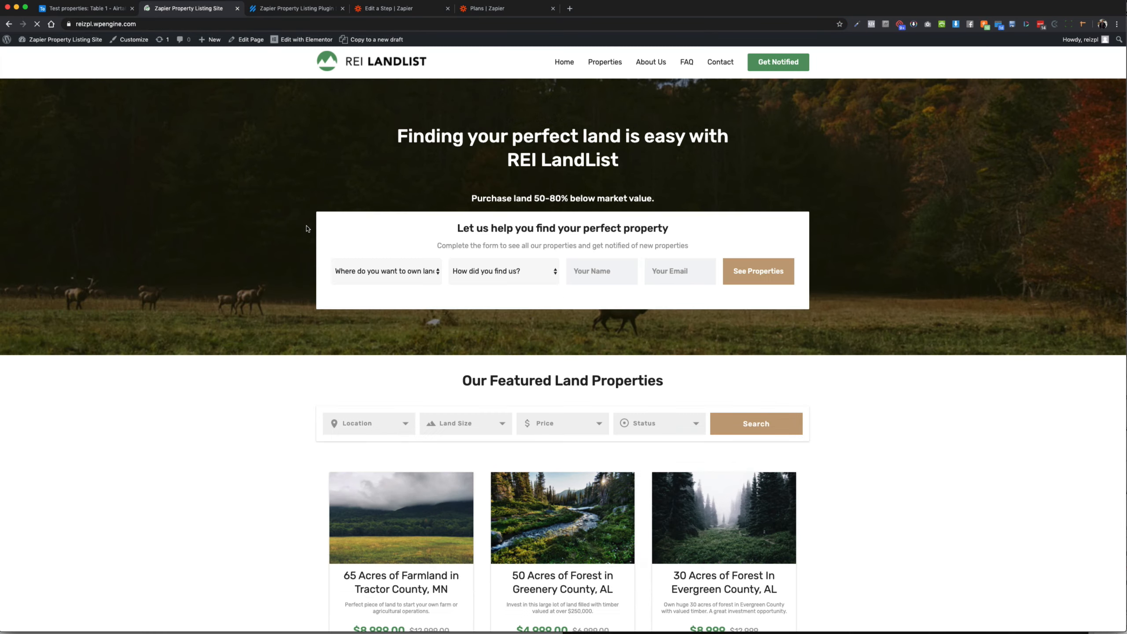
pyautogui.scroll(-5, 403, 221)
pyautogui.click(403, 221)
pyautogui.scroll(-10, 406, 235)
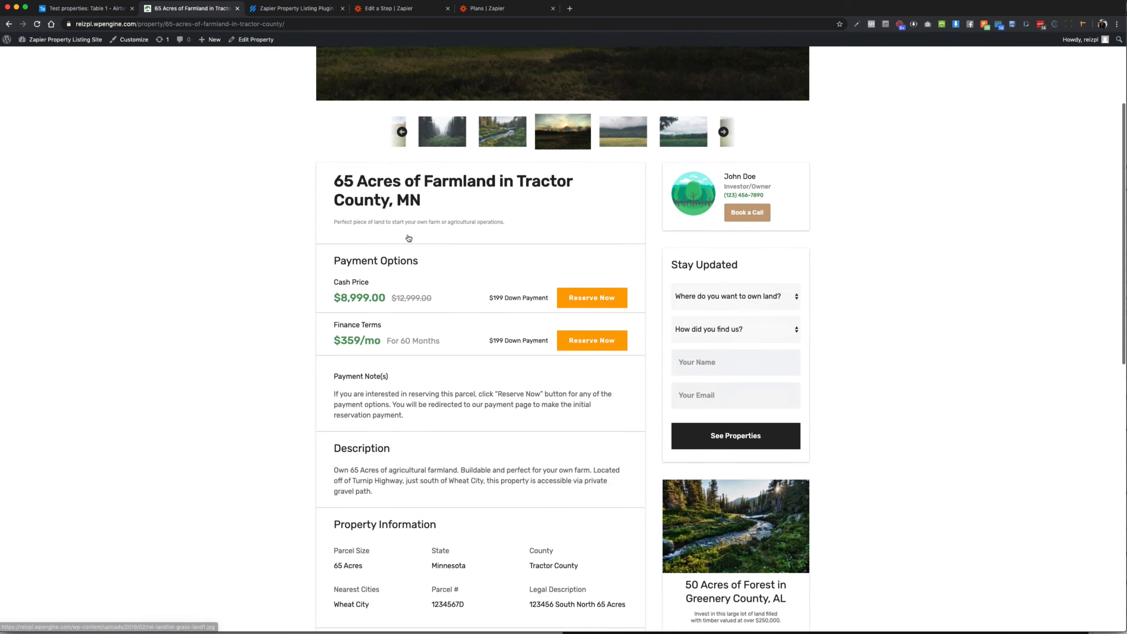
pyautogui.moveTo(329, 235); pyautogui.dragTo(375, 230)
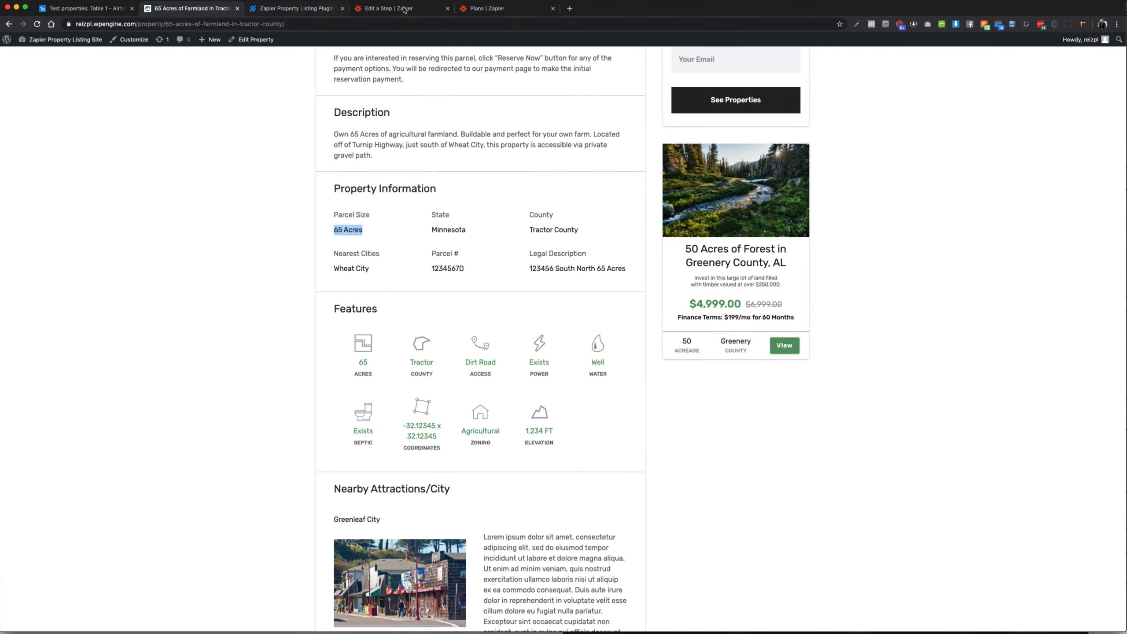
# Step: Copy property_information[parcel_size] from the plugin article and enter it as the key of a new third Data row in Zapier
pyautogui.click(295, 8)
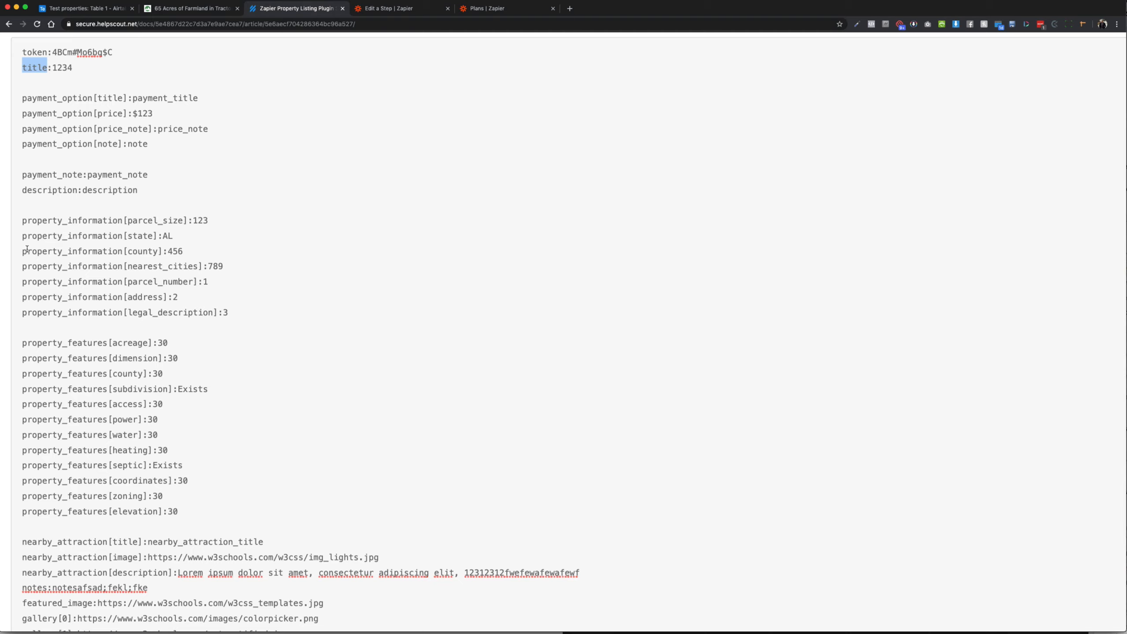
pyautogui.moveTo(22, 220); pyautogui.dragTo(188, 220)
pyautogui.hotkey('ctrl', 'c')
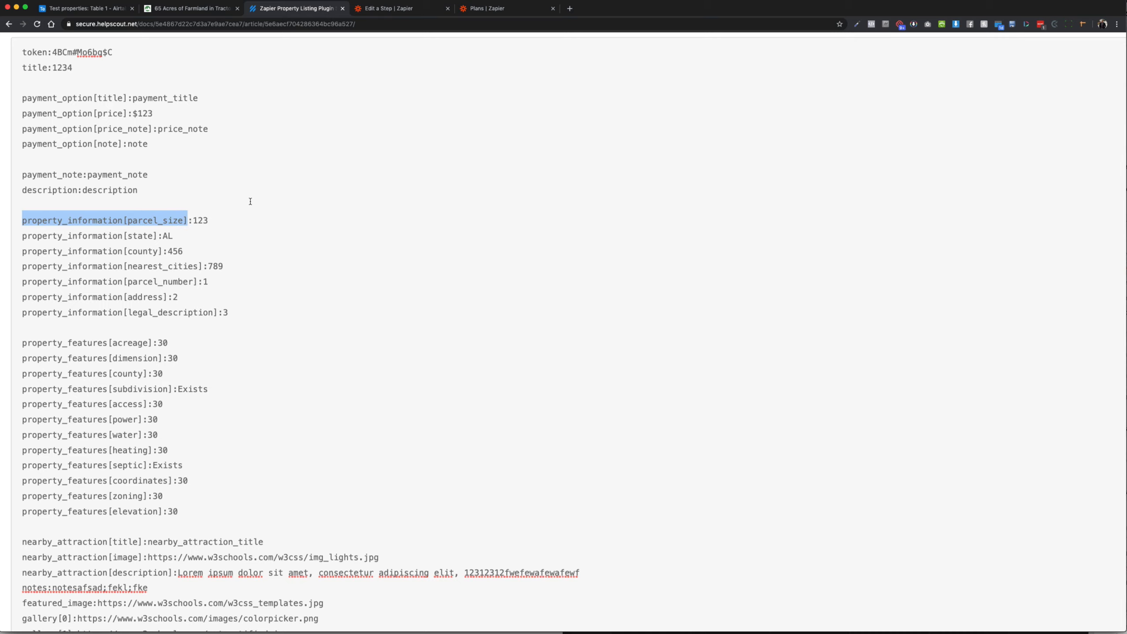
pyautogui.click(386, 8)
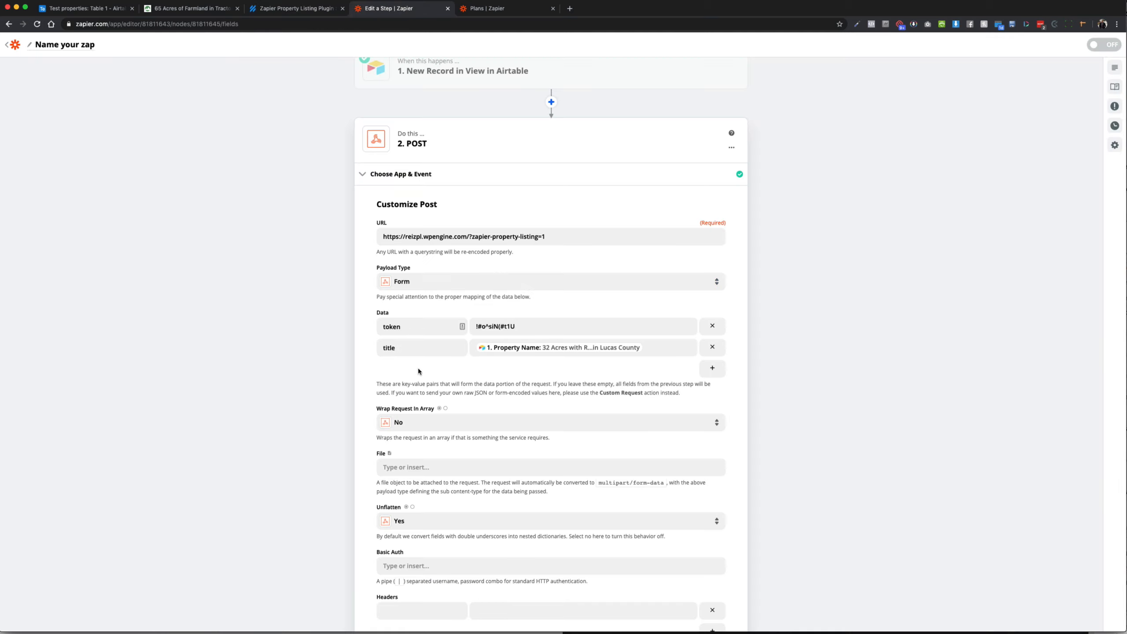
pyautogui.click(713, 367)
pyautogui.click(441, 369)
pyautogui.hotkey('ctrl', 'v')
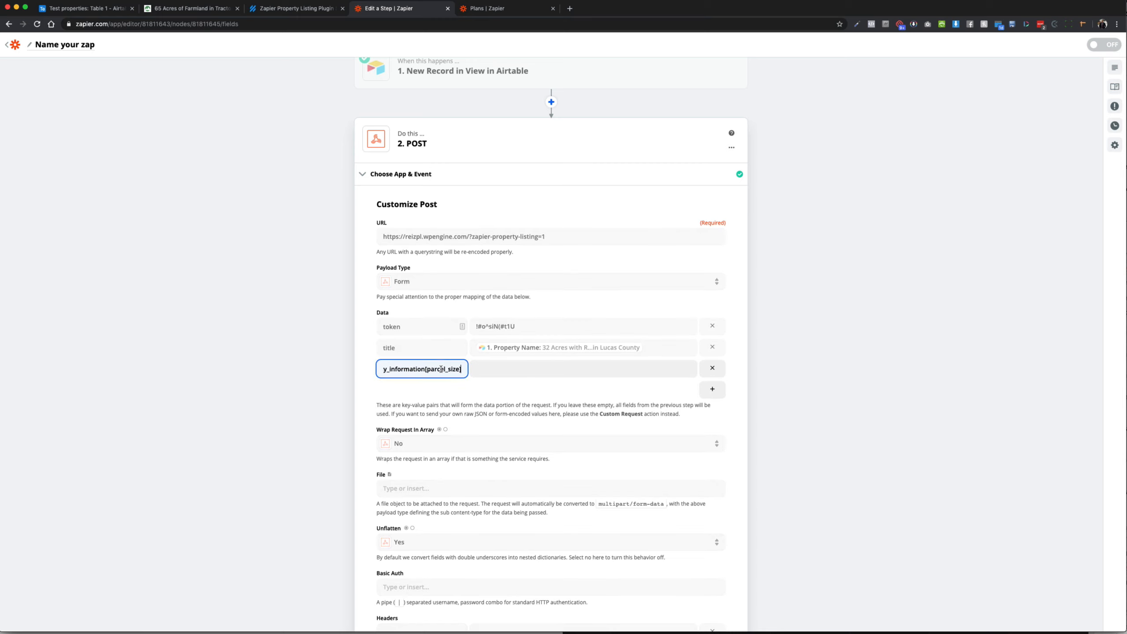
# Step: Map the parcel size key to the Airtable Acres field, searching for acres, and add a blank fourth Data row
pyautogui.click(493, 368)
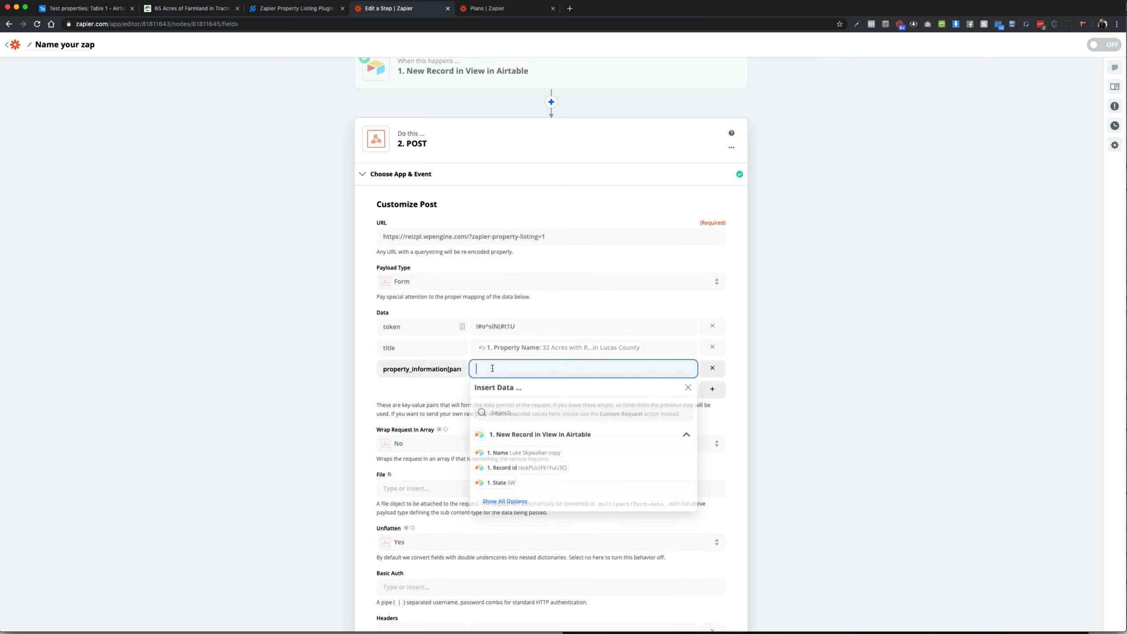
pyautogui.click(539, 416)
pyautogui.write('acres')
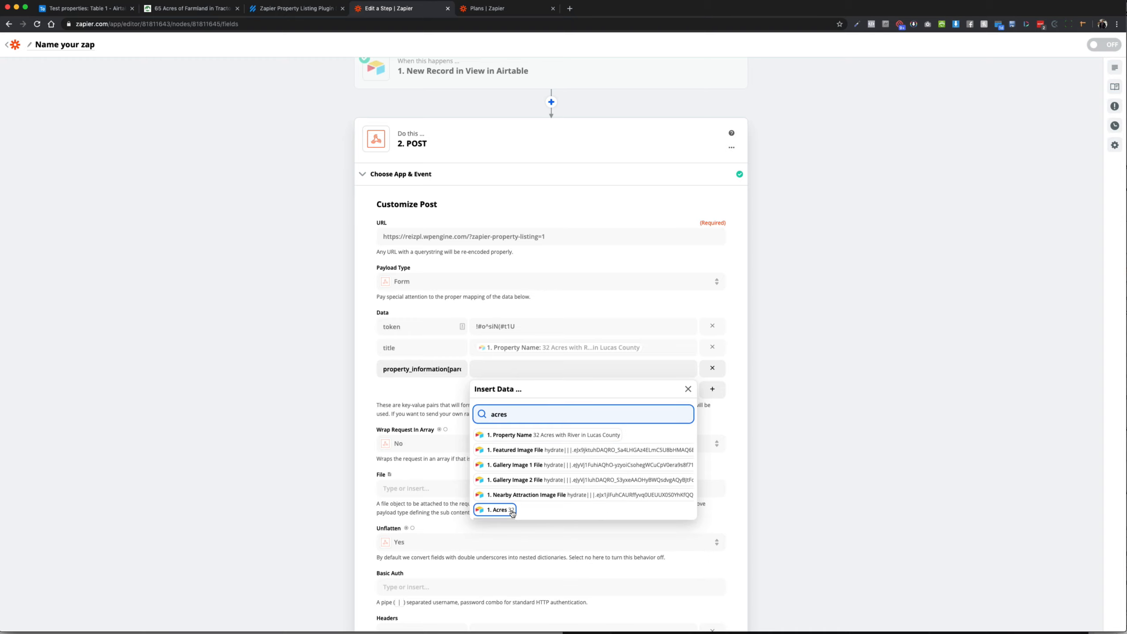
pyautogui.scroll(-1, 506, 511)
pyautogui.click(506, 495)
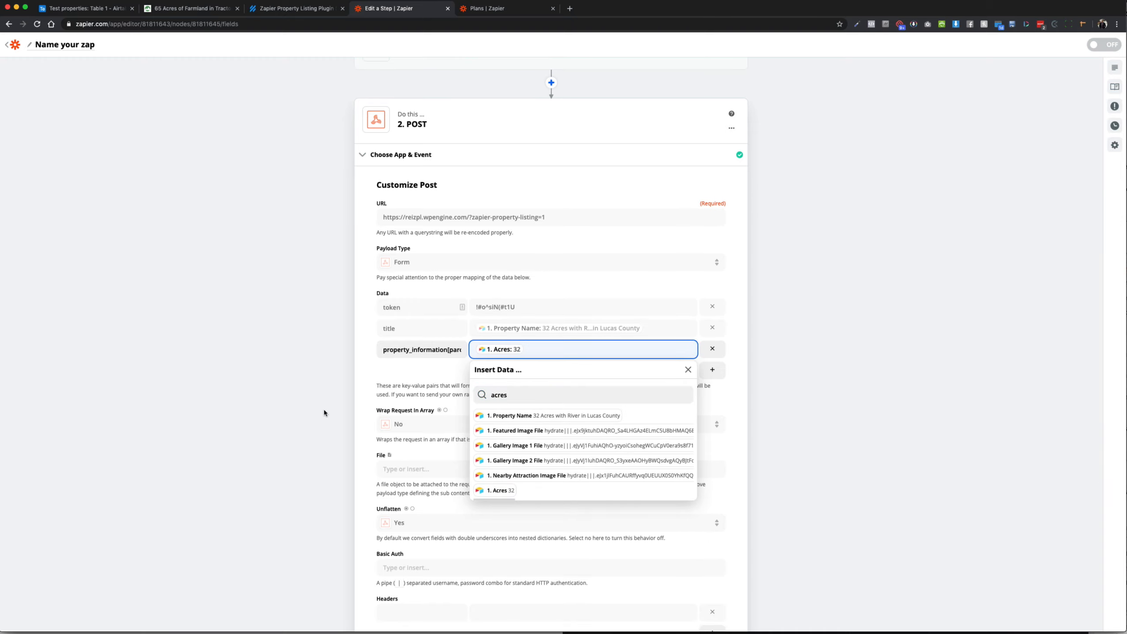
pyautogui.click(714, 371)
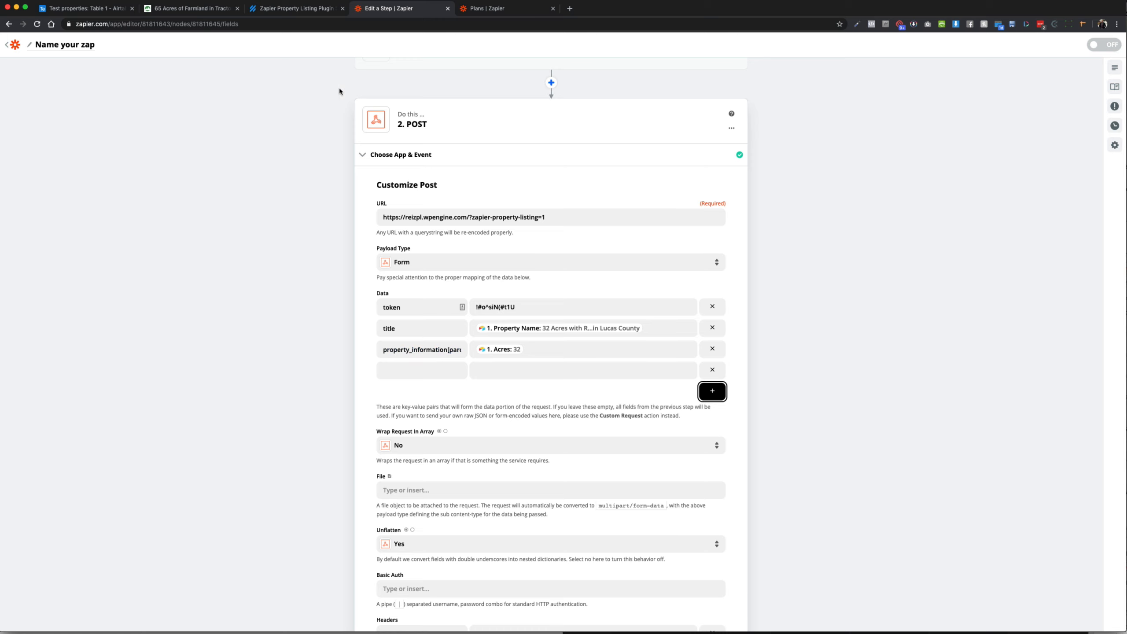
# Step: Copy property_information[state] from the plugin article, highlight the state on the property page, and enter the key in Zapier's fourth Data row
pyautogui.click(300, 12)
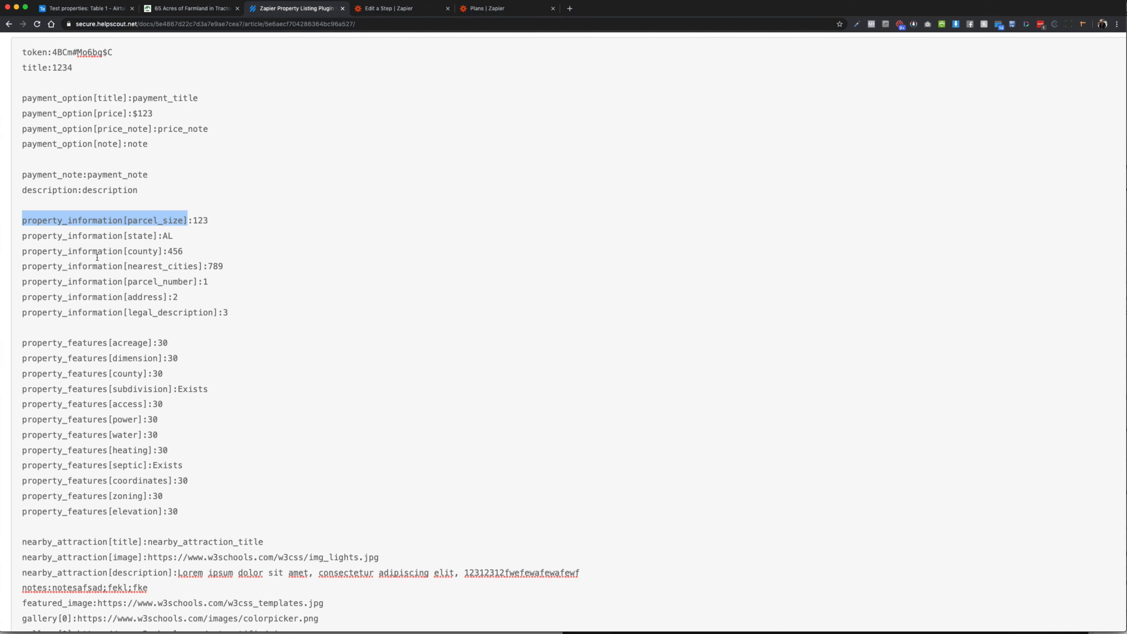
pyautogui.moveTo(24, 236); pyautogui.dragTo(156, 236)
pyautogui.press('super+c')
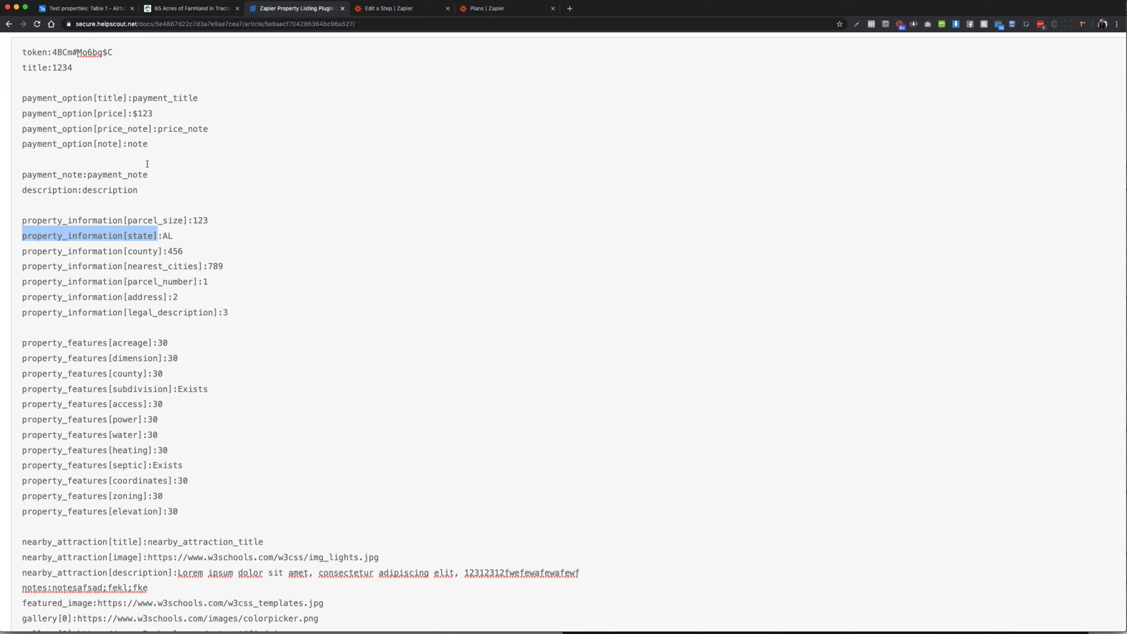
pyautogui.click(171, 13)
pyautogui.moveTo(434, 227); pyautogui.dragTo(475, 230)
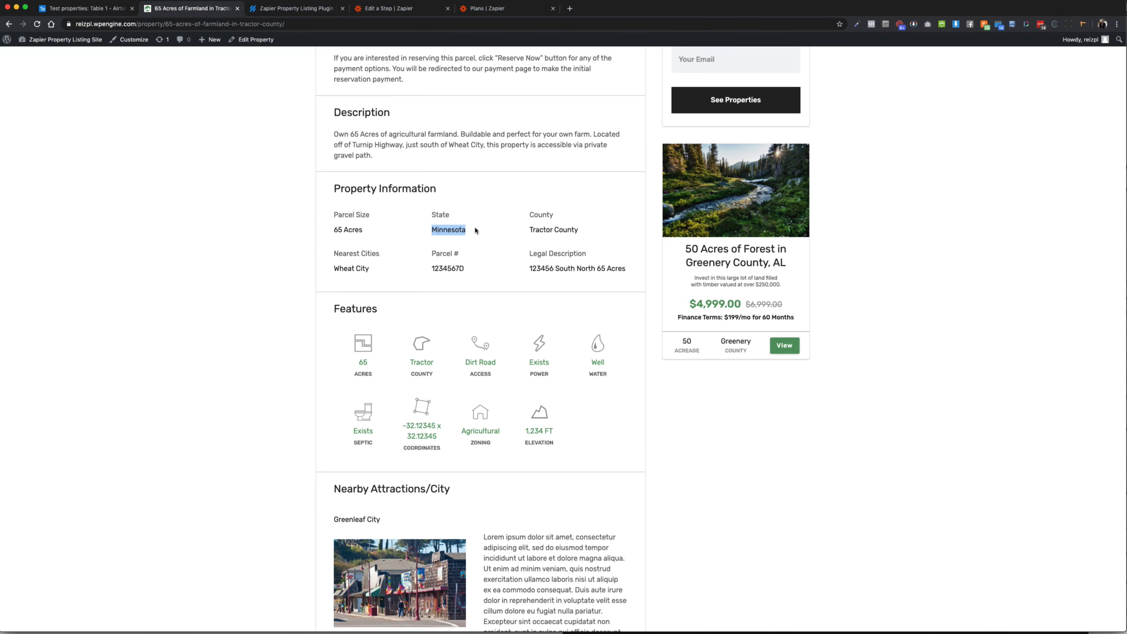
pyautogui.click(372, 9)
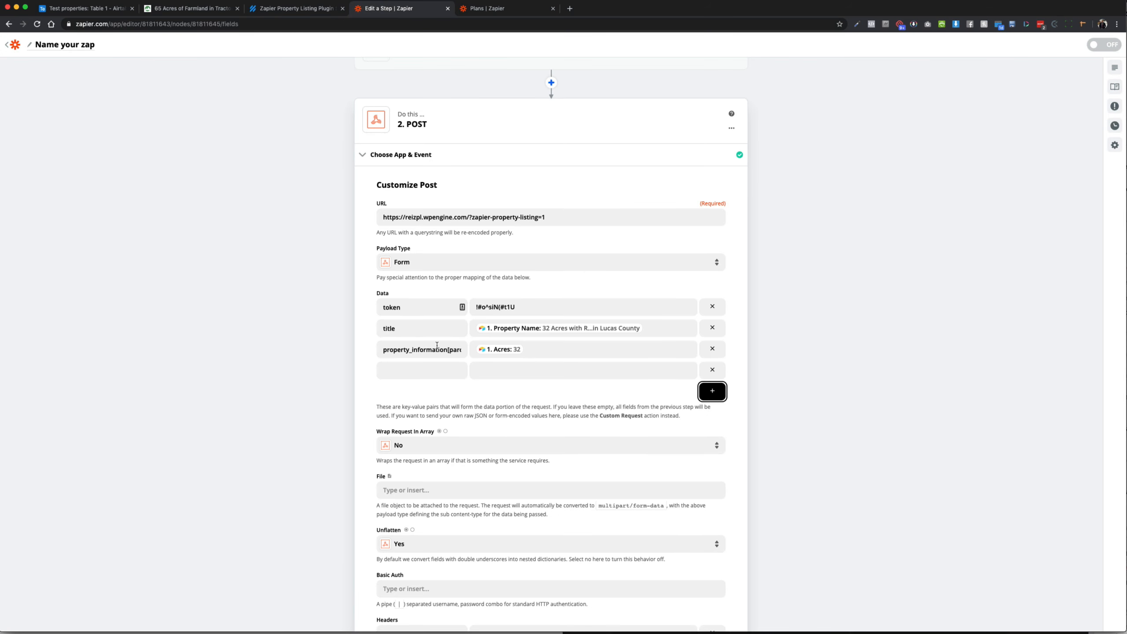
pyautogui.click(418, 371)
pyautogui.press('super+v')
# Step: Map the property information state key to the Airtable State field, searching for state, and add a blank fifth Data row
pyautogui.click(513, 376)
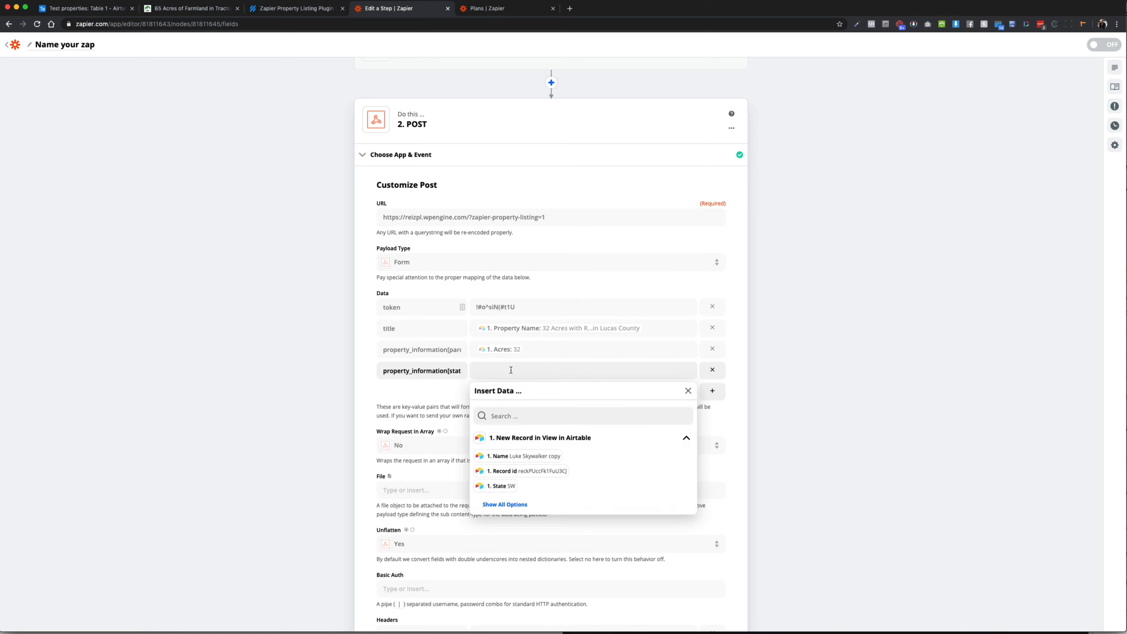
pyautogui.click(509, 416)
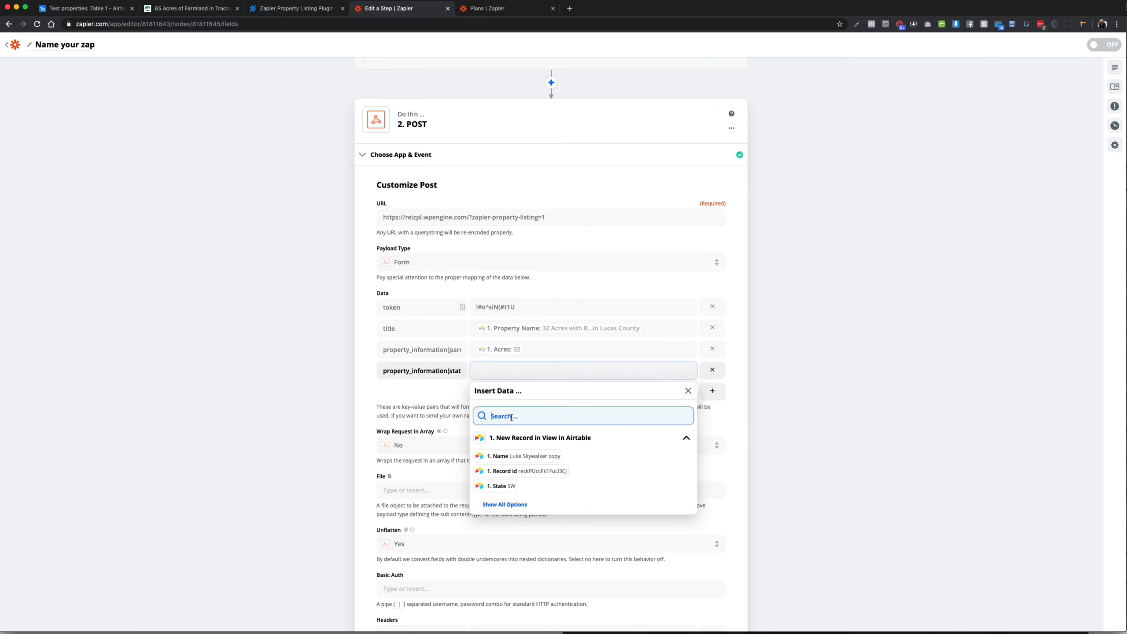
pyautogui.write('state')
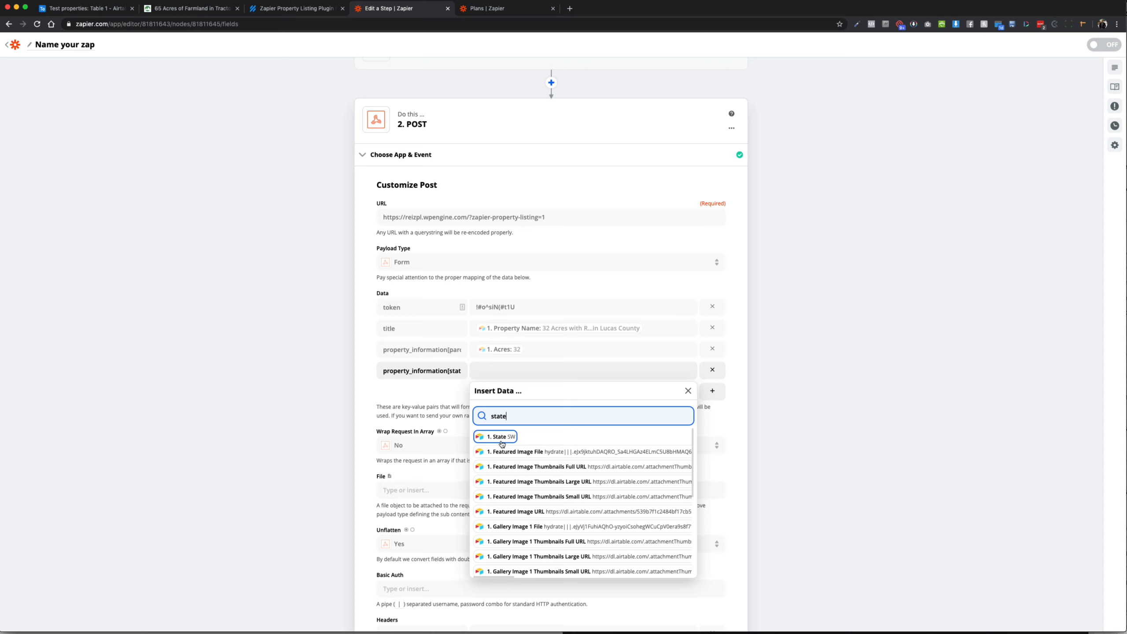
pyautogui.click(502, 439)
pyautogui.click(329, 410)
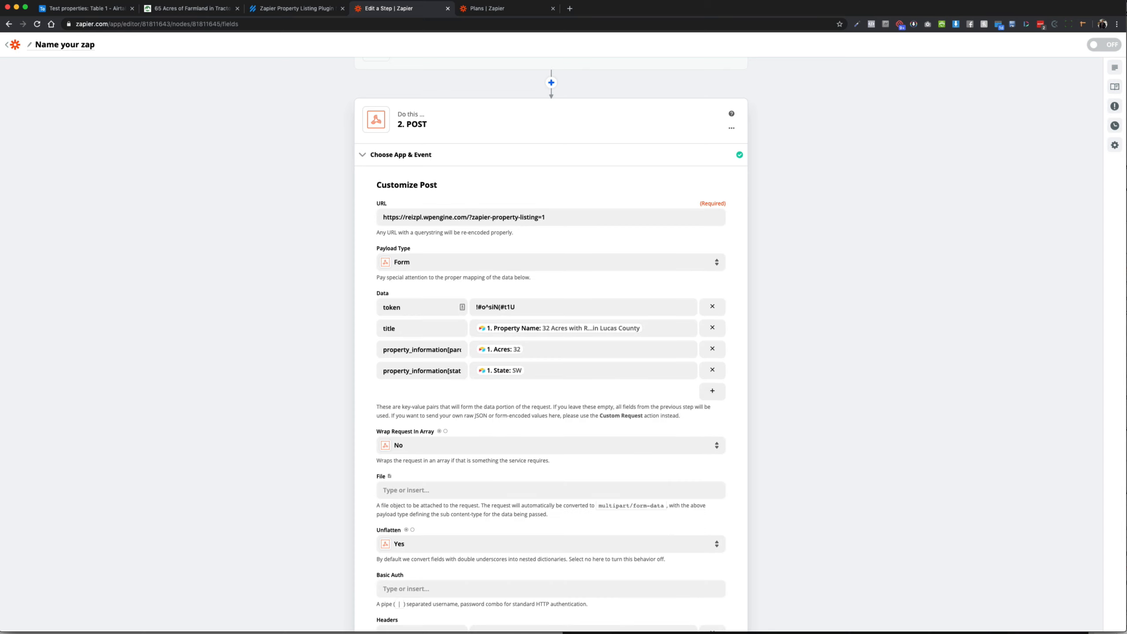
pyautogui.press('super+grave')
pyautogui.click(801, 420)
pyautogui.click(704, 393)
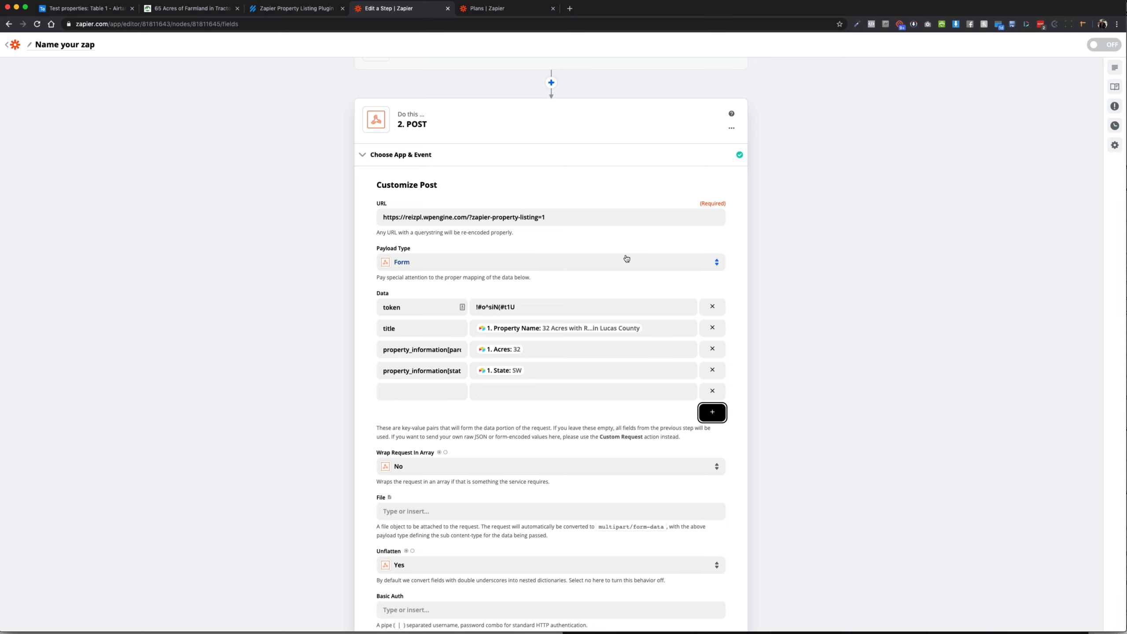
# Step: Copy property_features[county] from the plugin article and enter it as the key of the fifth Data row in Zapier
pyautogui.click(206, 7)
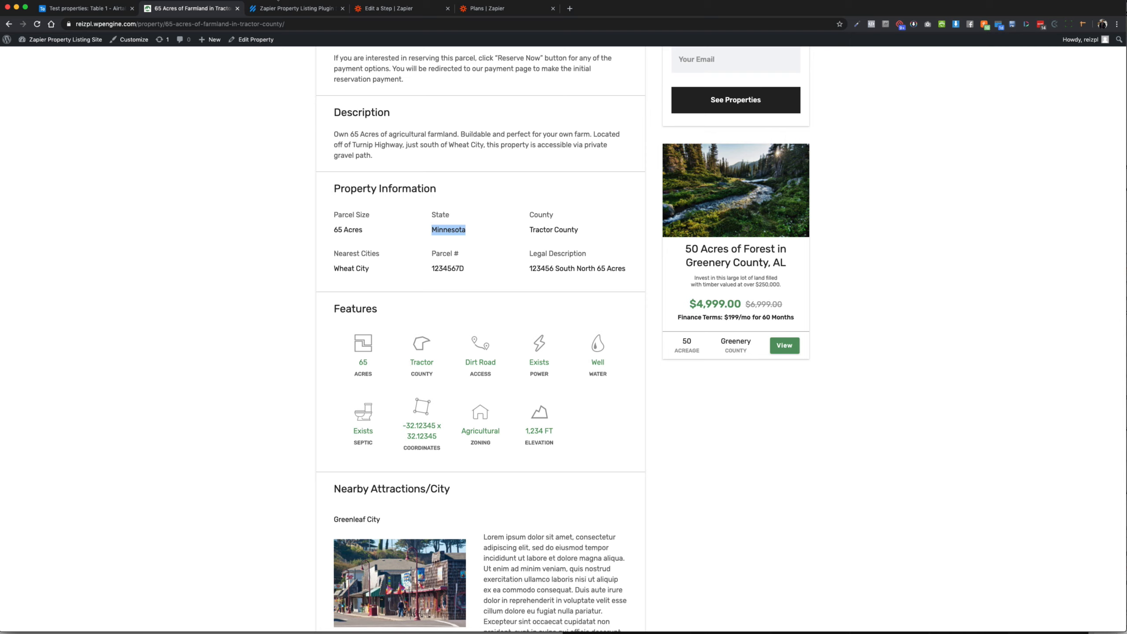
pyautogui.click(275, 10)
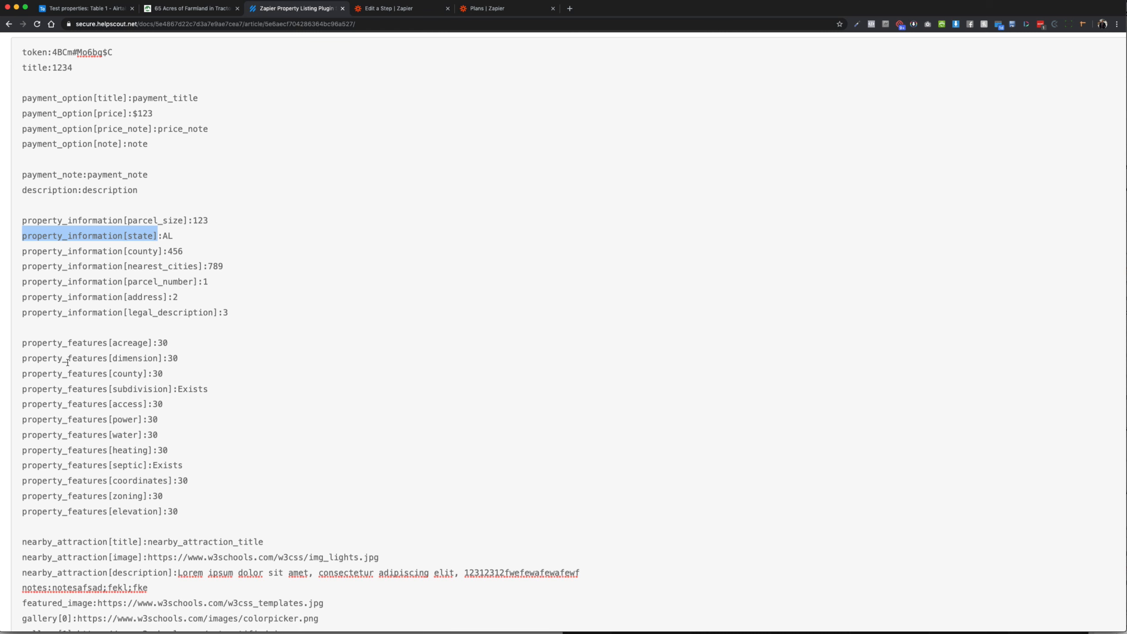
pyautogui.moveTo(22, 374); pyautogui.dragTo(146, 373)
pyautogui.hotkey('ctrl', 'c')
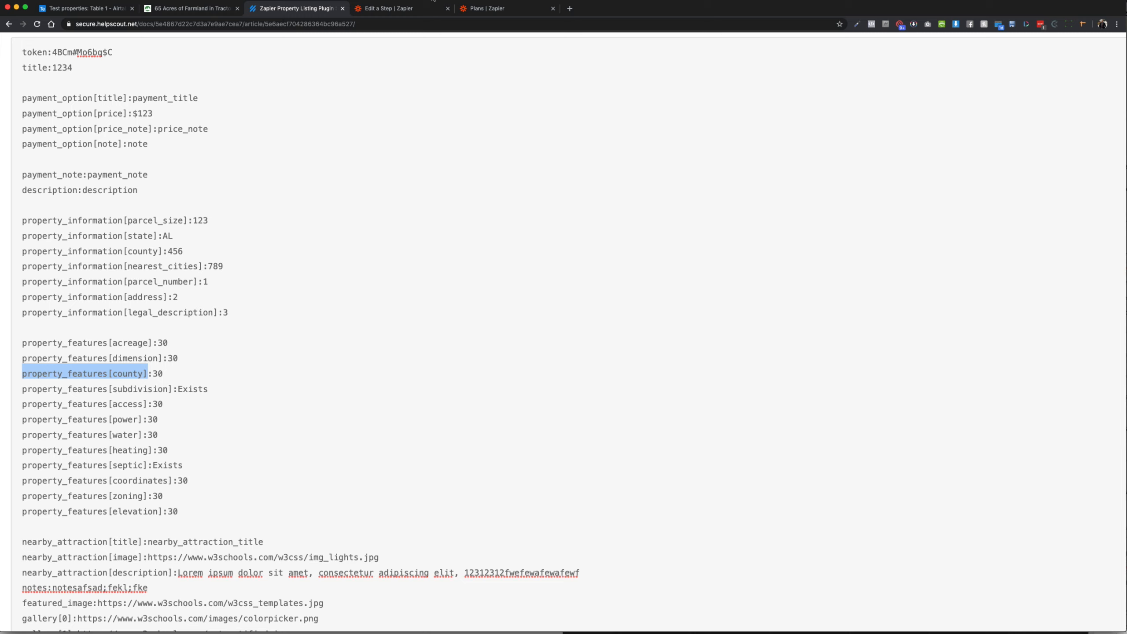
pyautogui.click(378, 8)
pyautogui.click(426, 392)
pyautogui.hotkey('ctrl', 'v')
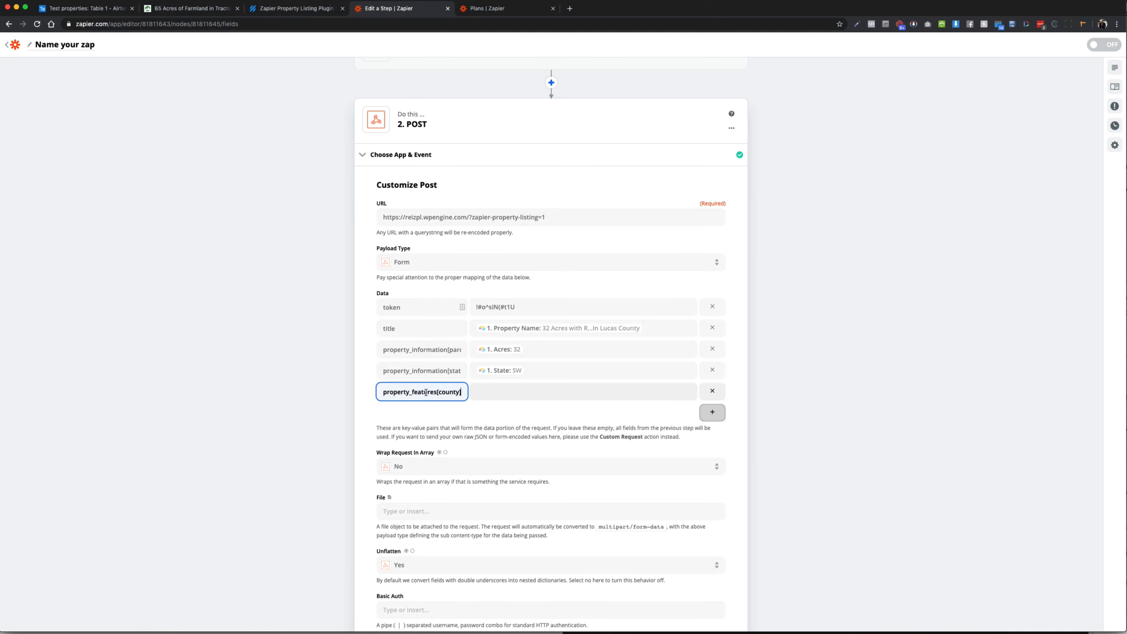
# Step: Map the property features county key to the Airtable County field, searching the trigger data for count
pyautogui.click(495, 392)
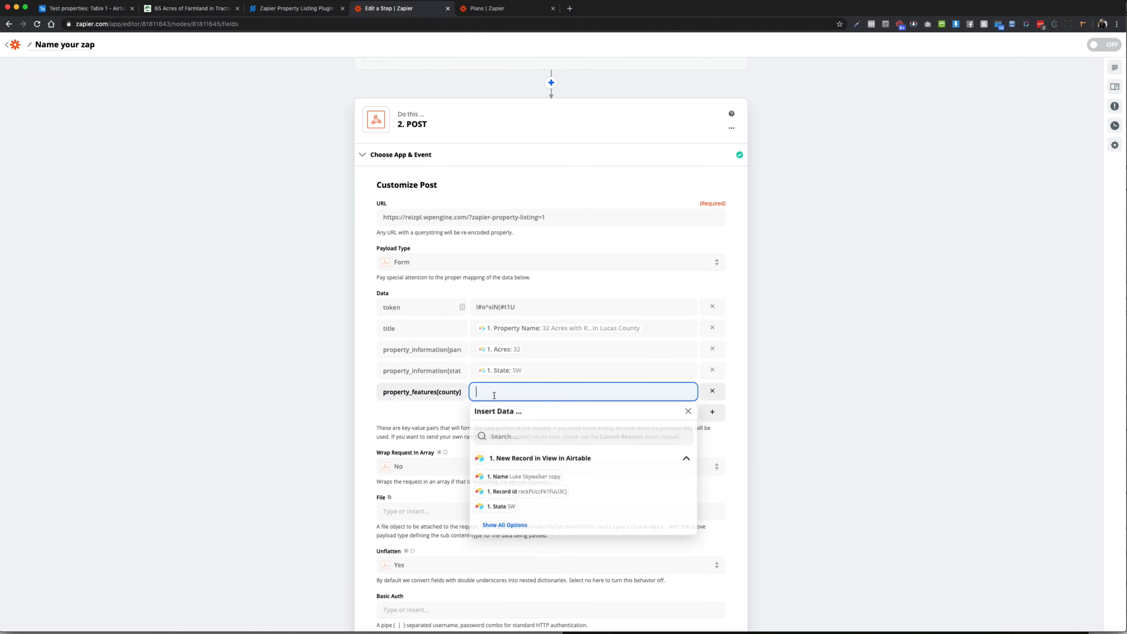
pyautogui.click(517, 433)
pyautogui.write('count')
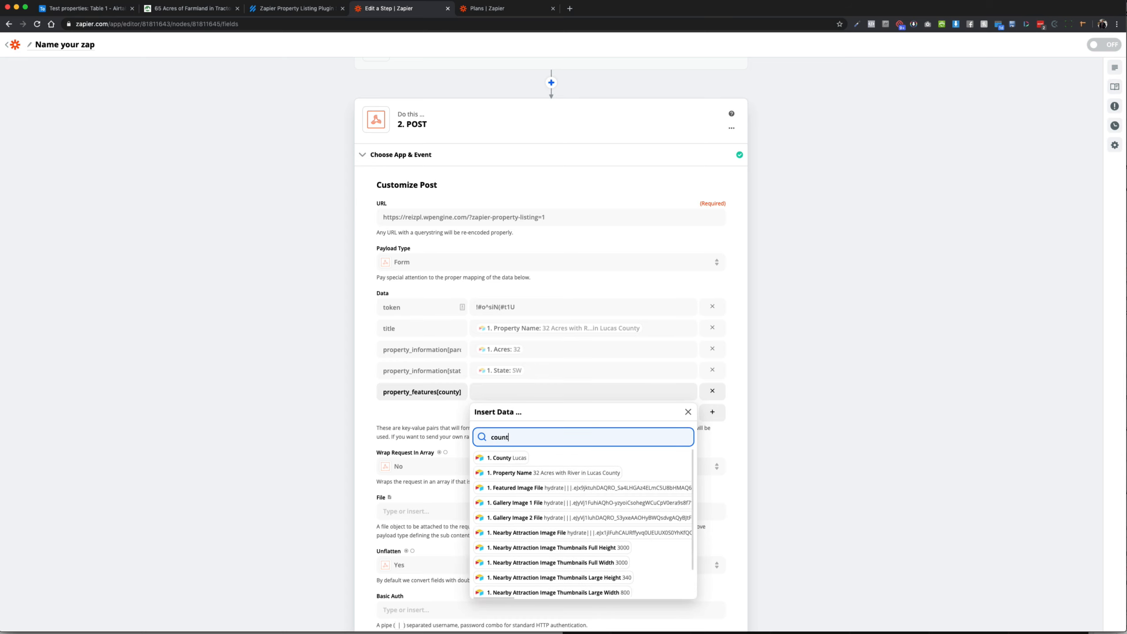
pyautogui.click(518, 458)
pyautogui.click(320, 412)
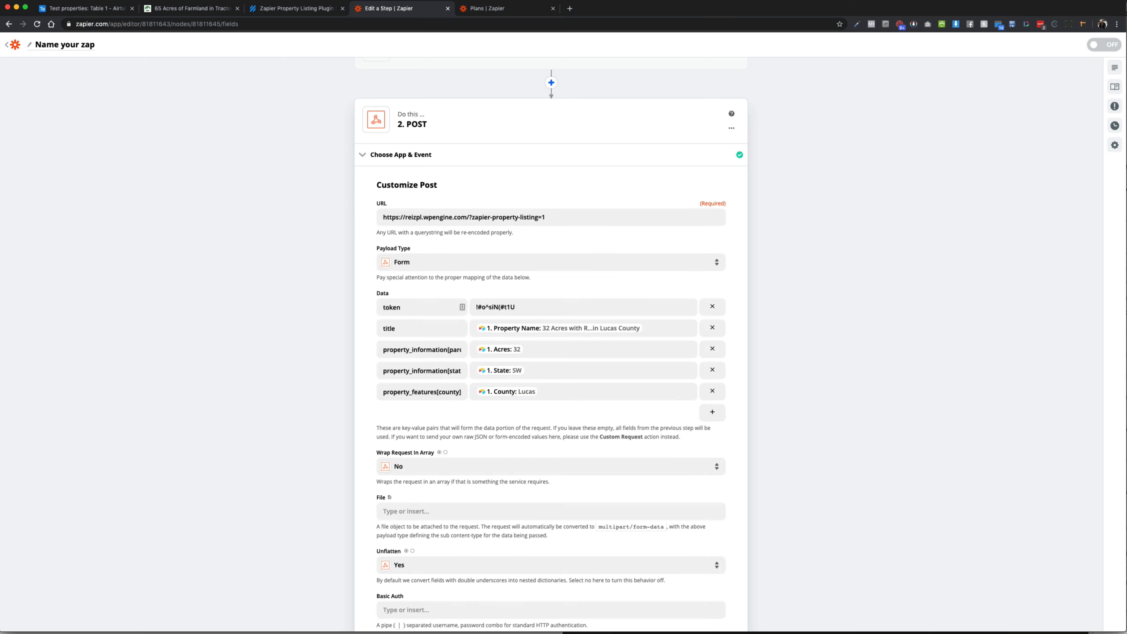
# Step: Copy property_information[county] from the plugin article and enter it as the key of a new sixth Data row in Zapier
pyautogui.click(190, 8)
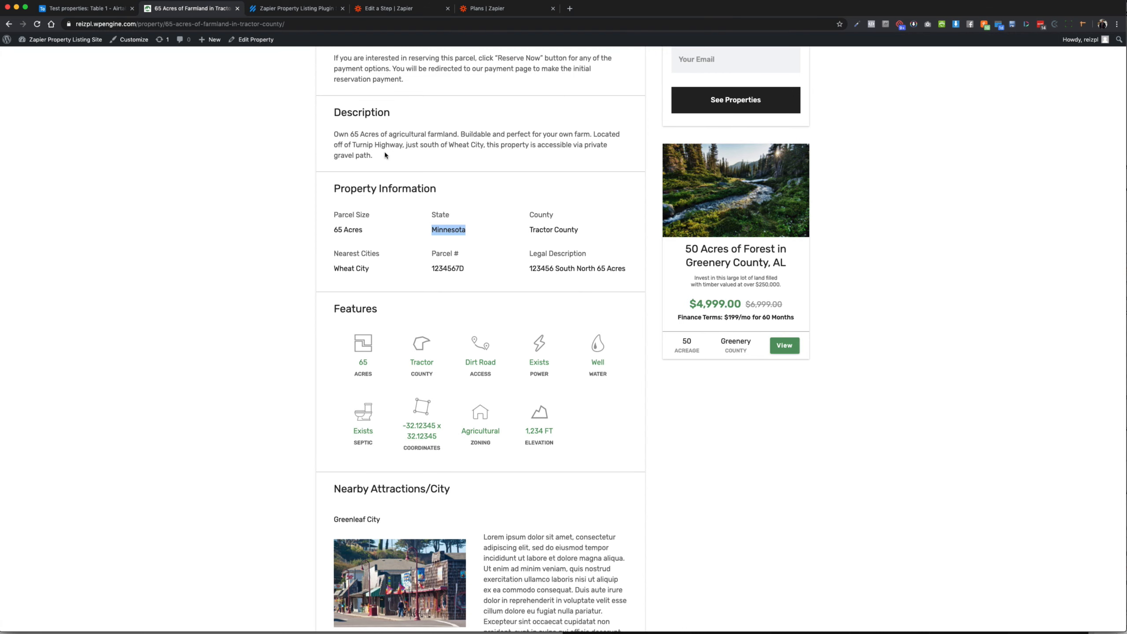
pyautogui.click(300, 9)
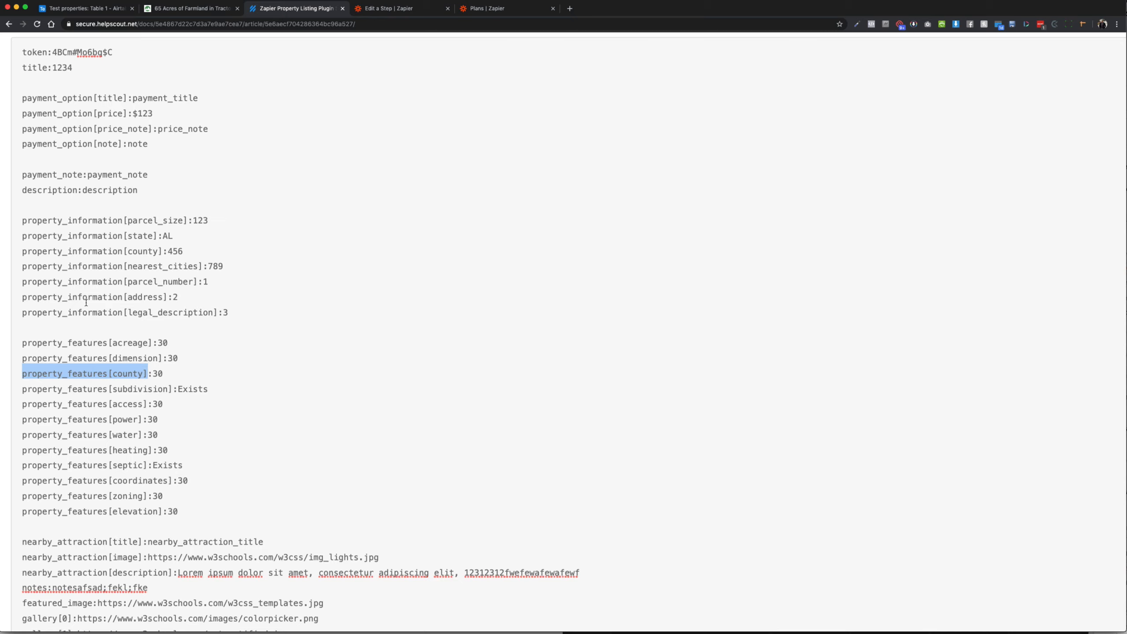
pyautogui.moveTo(22, 253); pyautogui.dragTo(162, 254)
pyautogui.press('cmd+c')
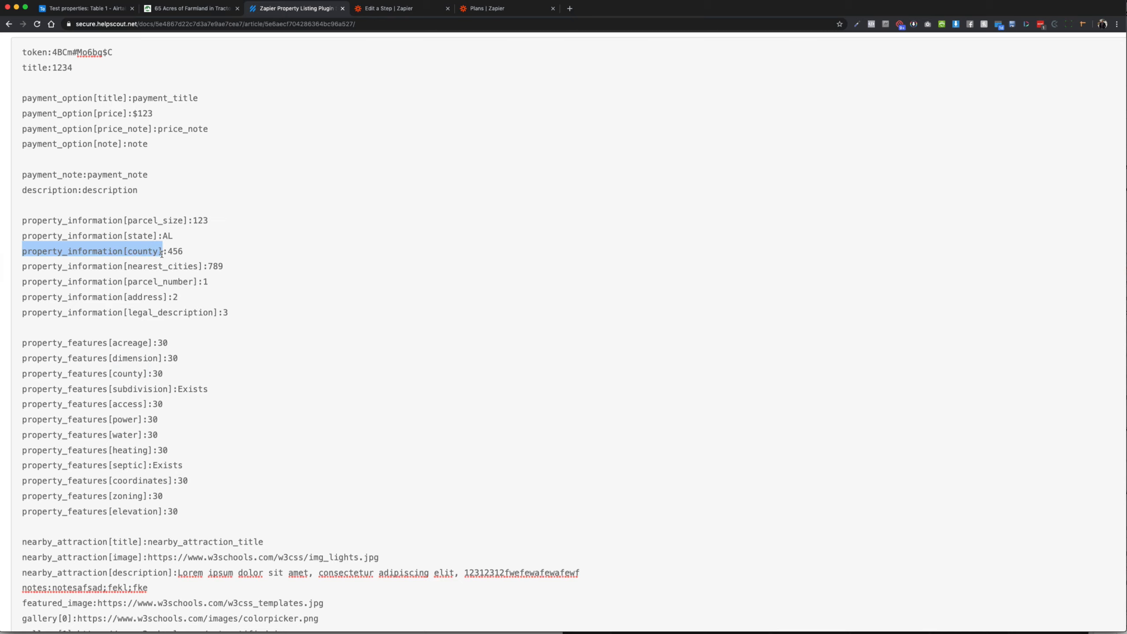
pyautogui.click(368, 10)
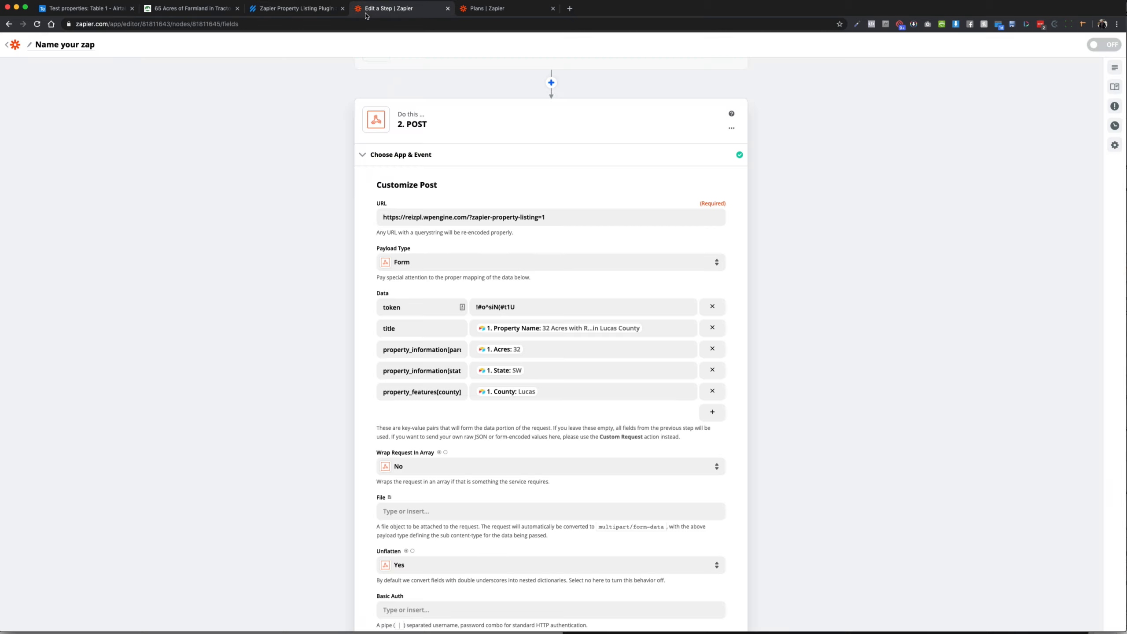
pyautogui.click(712, 411)
pyautogui.click(466, 414)
pyautogui.press('cmd+v')
# Step: Map the property information county key to the Airtable County field, searching the trigger data for count
pyautogui.click(489, 414)
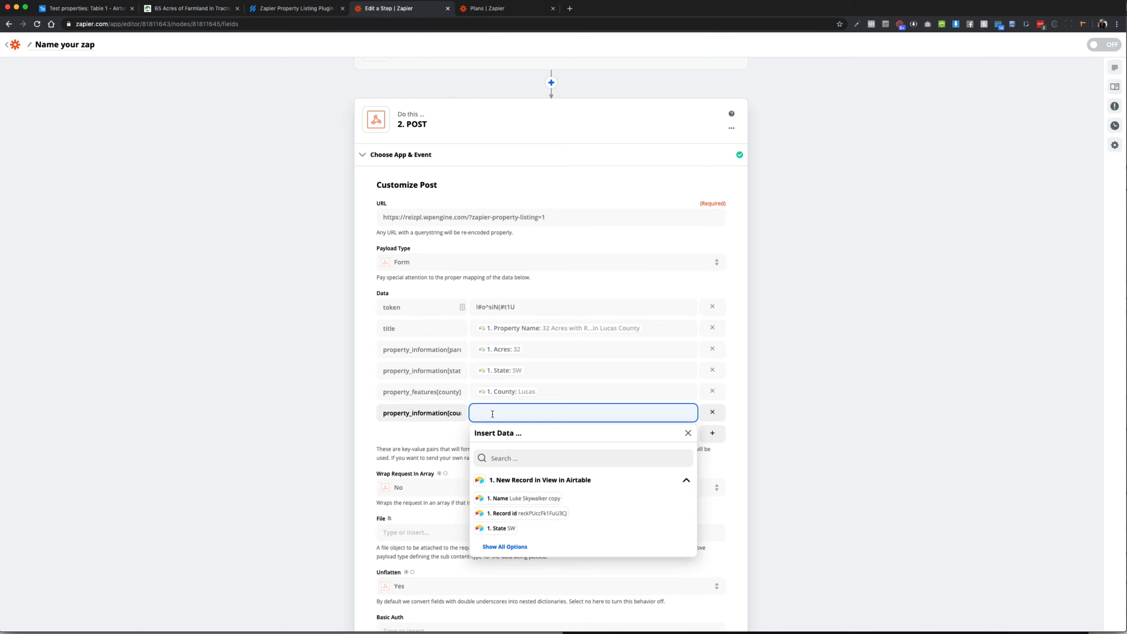
pyautogui.click(504, 453)
pyautogui.write('count')
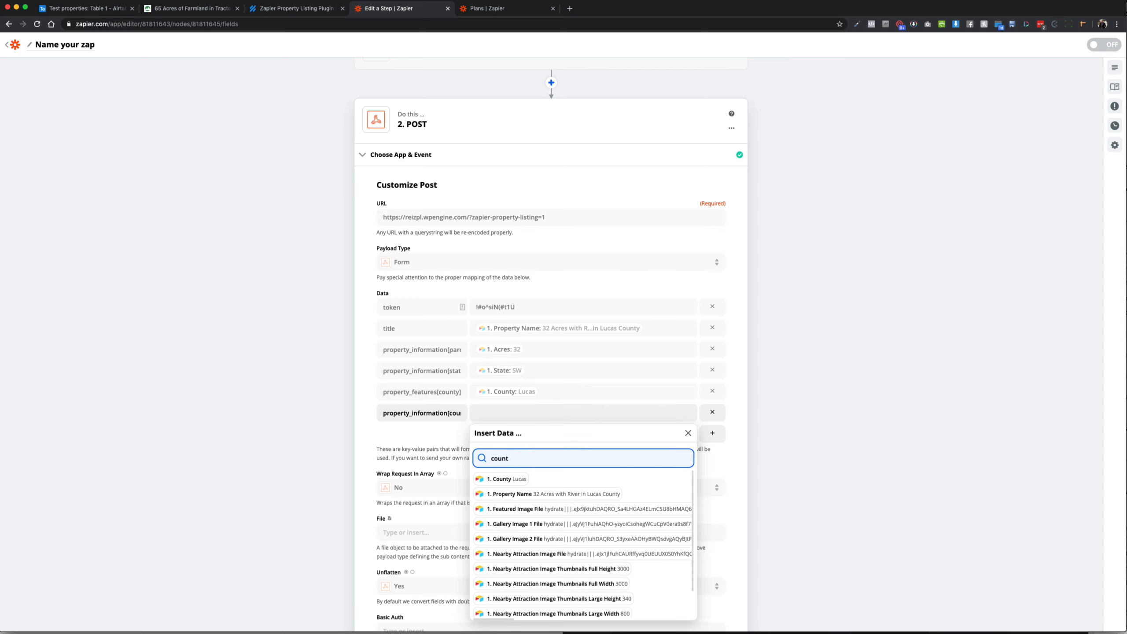
pyautogui.click(501, 478)
pyautogui.click(315, 422)
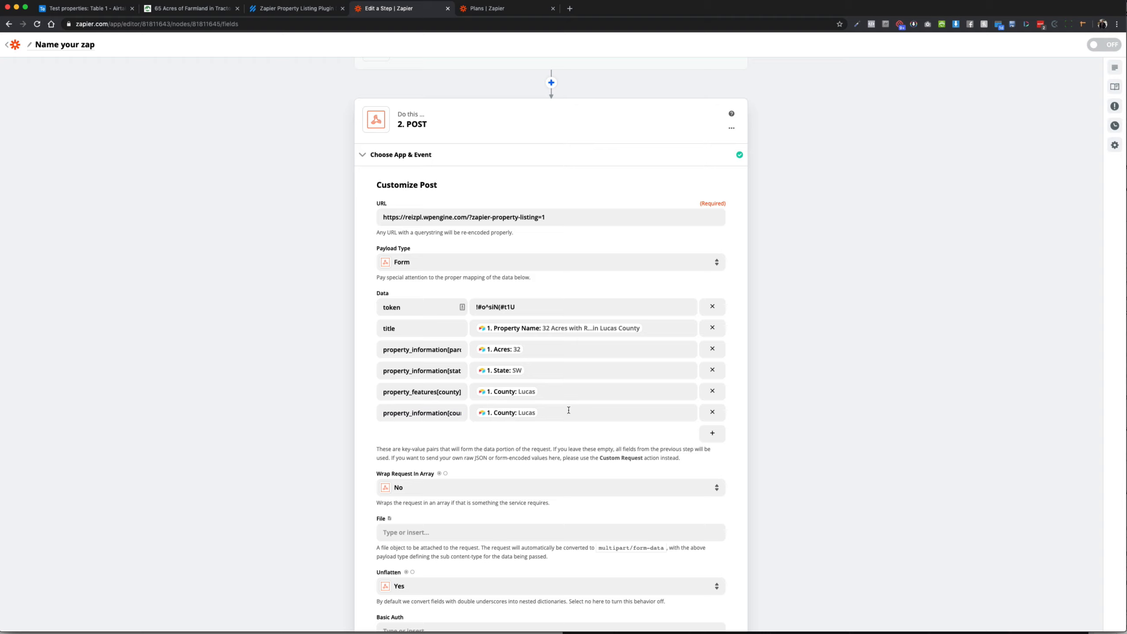
# Step: Review the open Ready for Sale record in Airtable, examining its gallery, featured and nearby attraction image fields and its property details
pyautogui.scroll(-2, 664, 423)
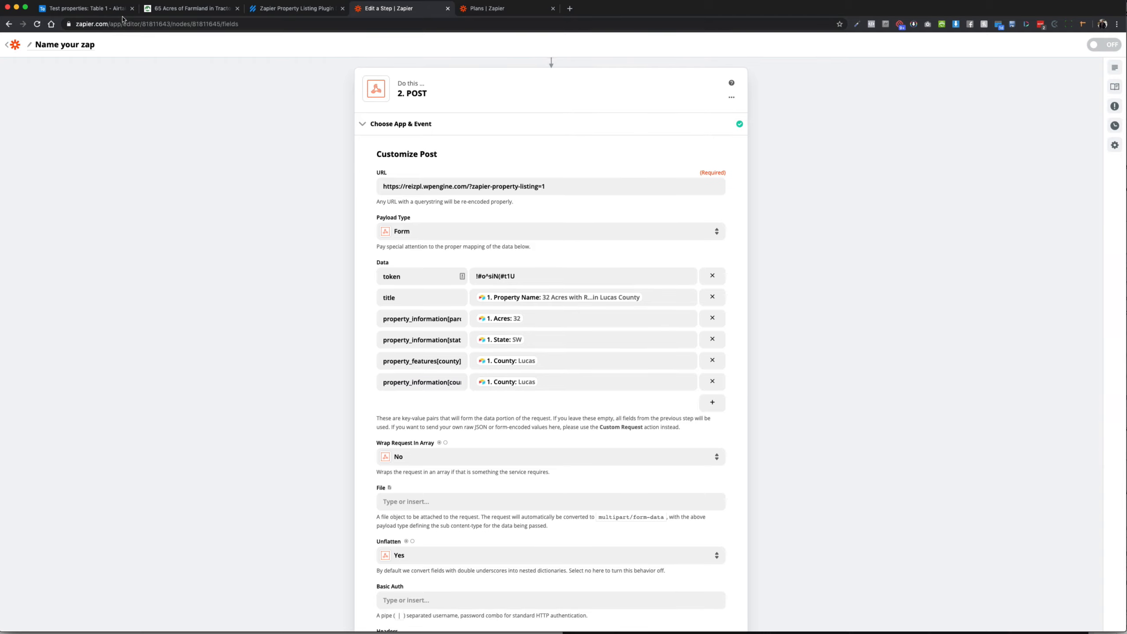
pyautogui.click(69, 9)
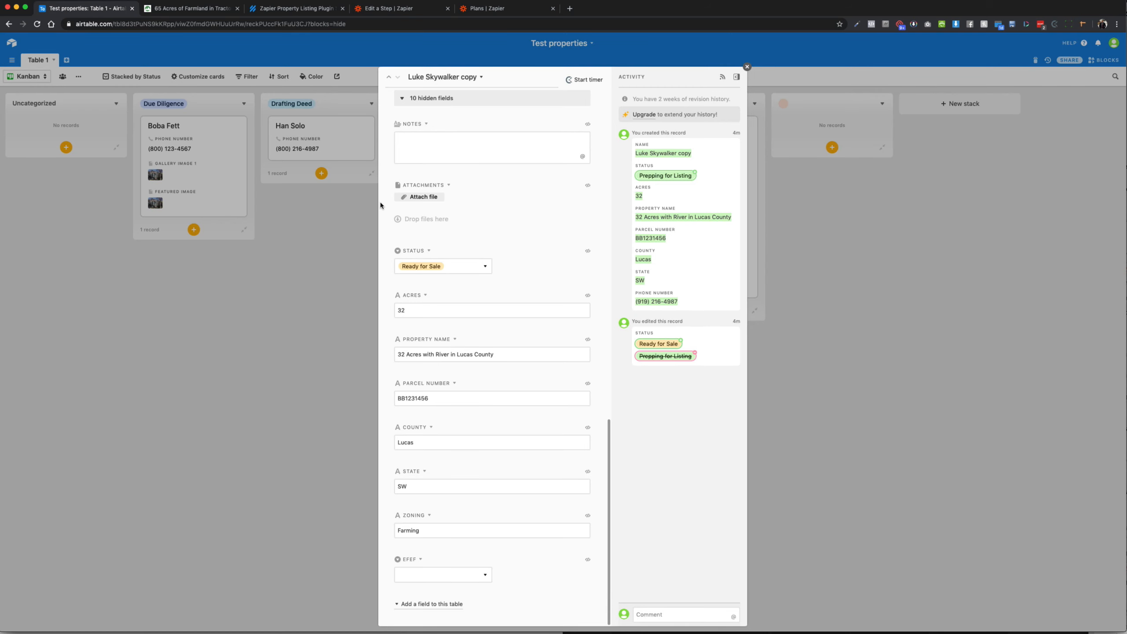
pyautogui.scroll(15, 514, 293)
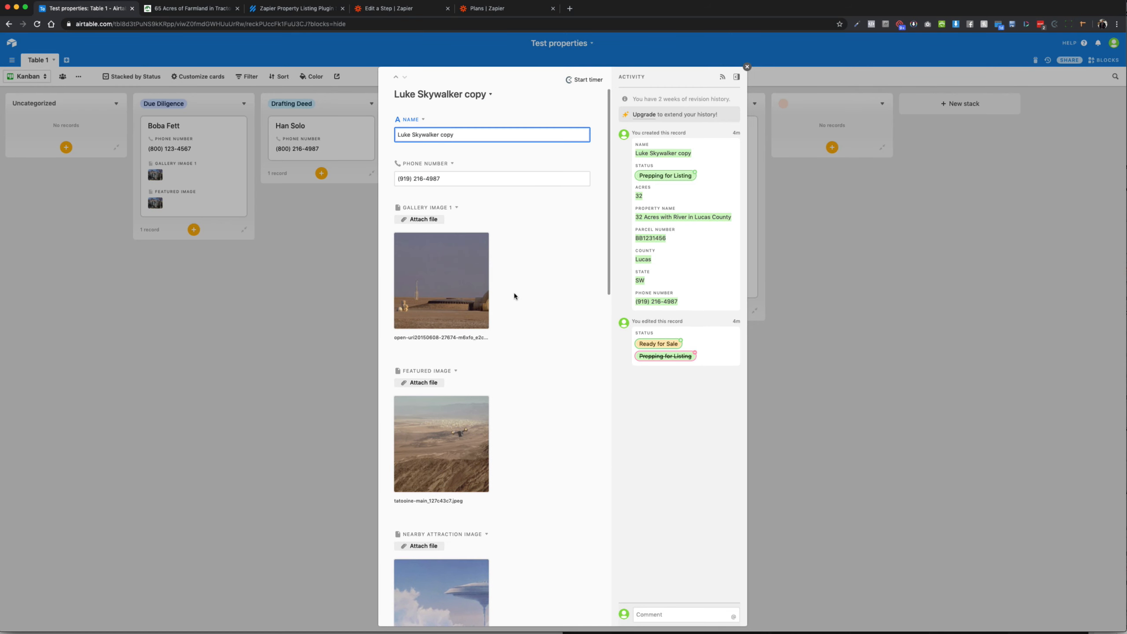
pyautogui.scroll(-15, 514, 294)
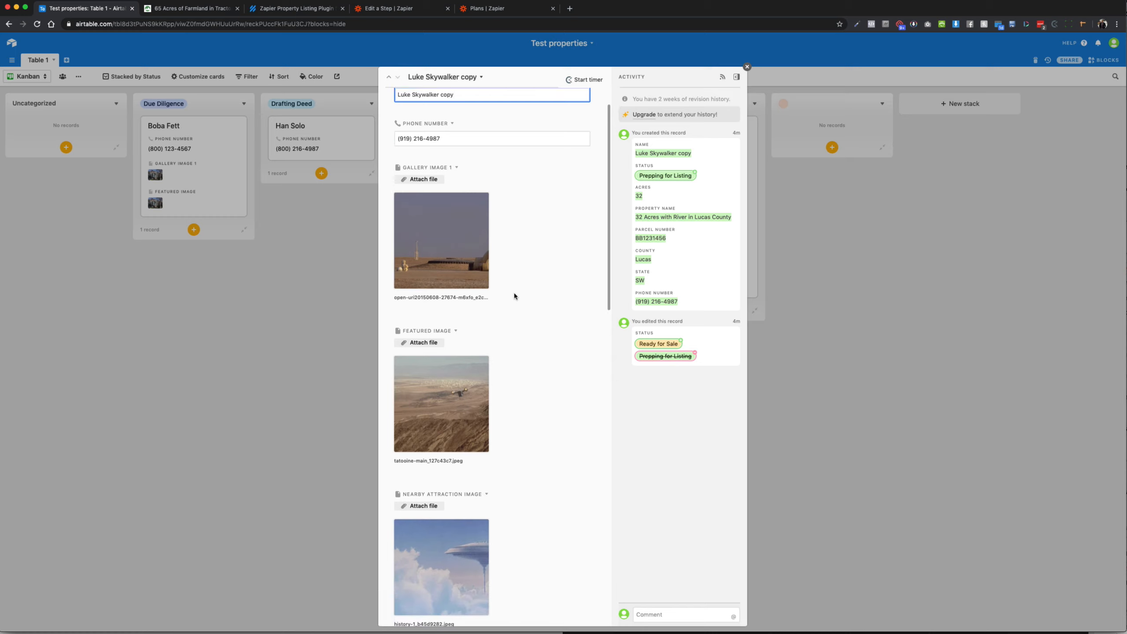
pyautogui.scroll(10, 514, 294)
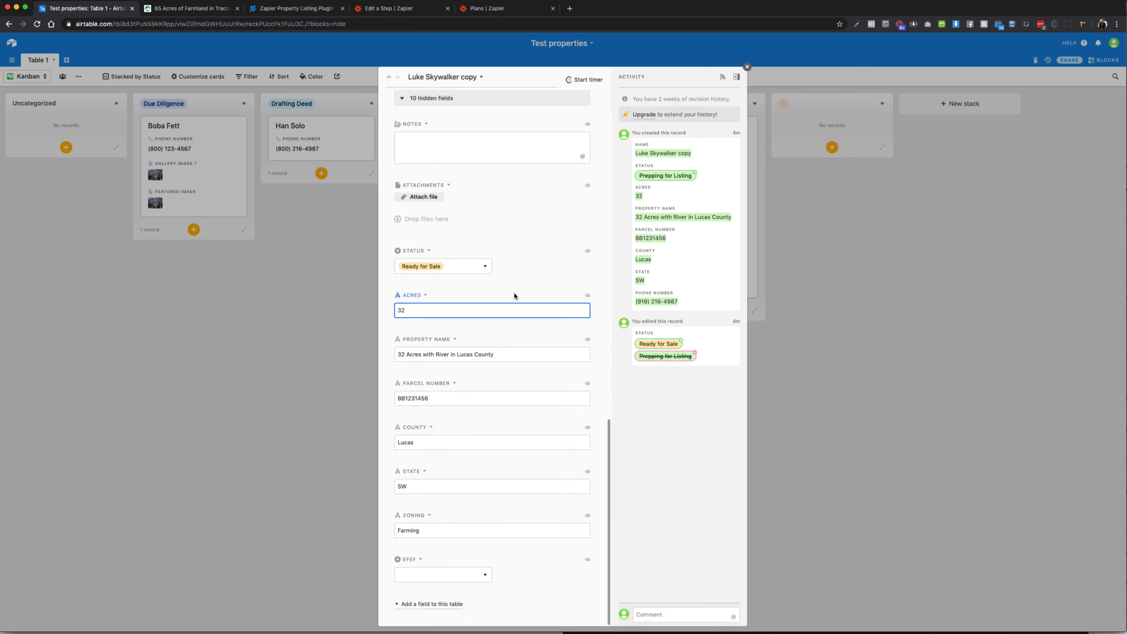
pyautogui.scroll(10, 514, 295)
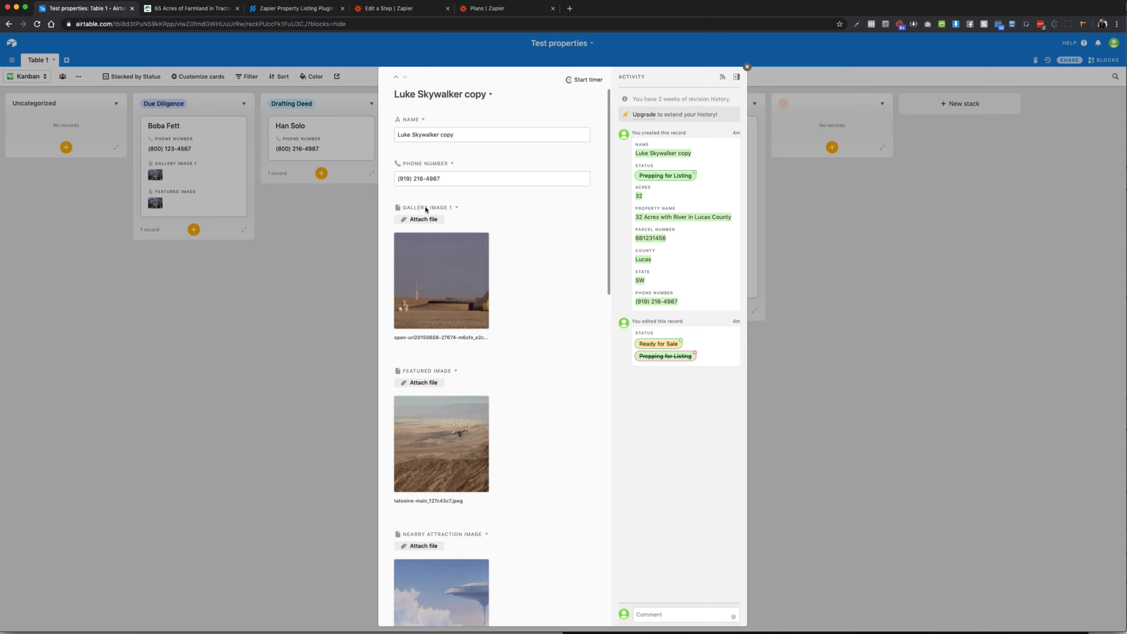
pyautogui.scroll(-9, 426, 210)
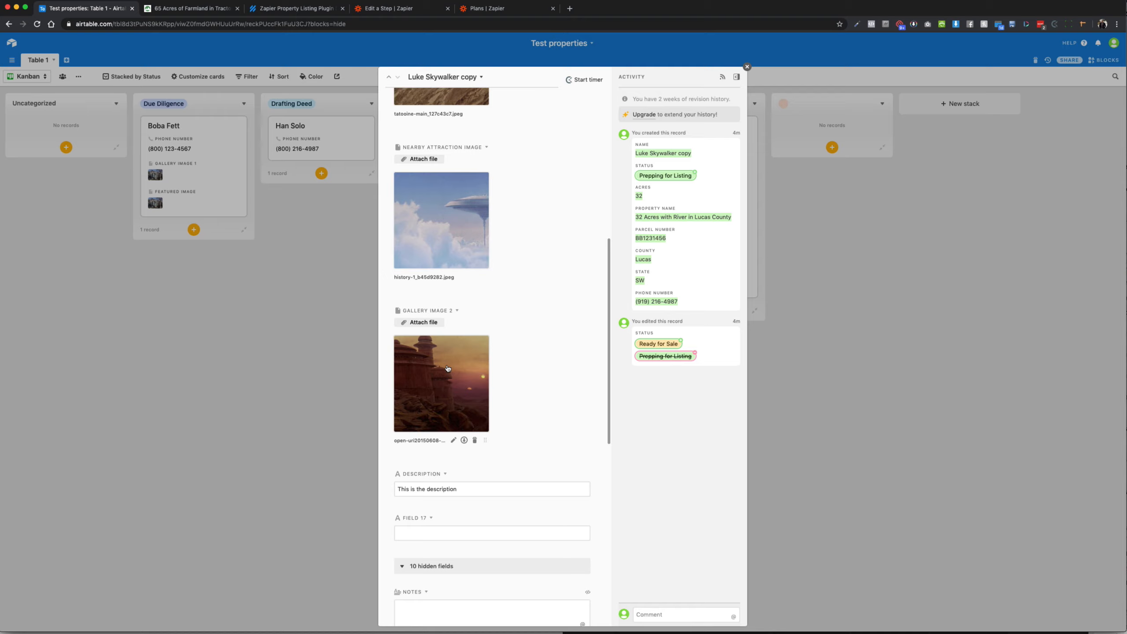
pyautogui.scroll(-1, 448, 369)
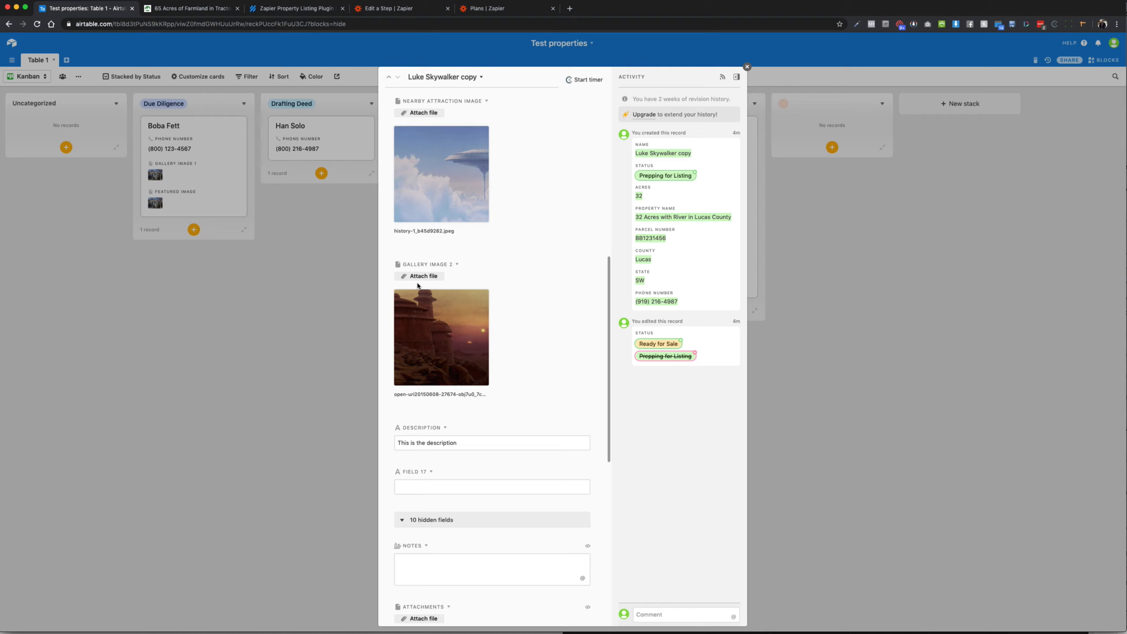
pyautogui.scroll(-1, 417, 285)
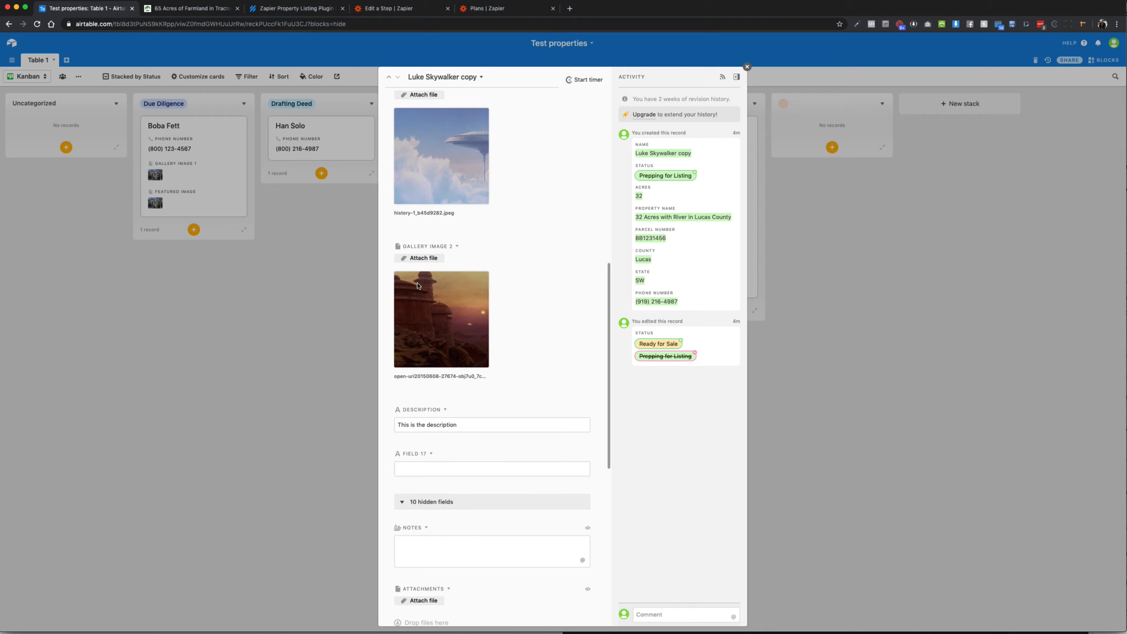
pyautogui.moveTo(417, 286)
pyautogui.scroll(3, 418, 286)
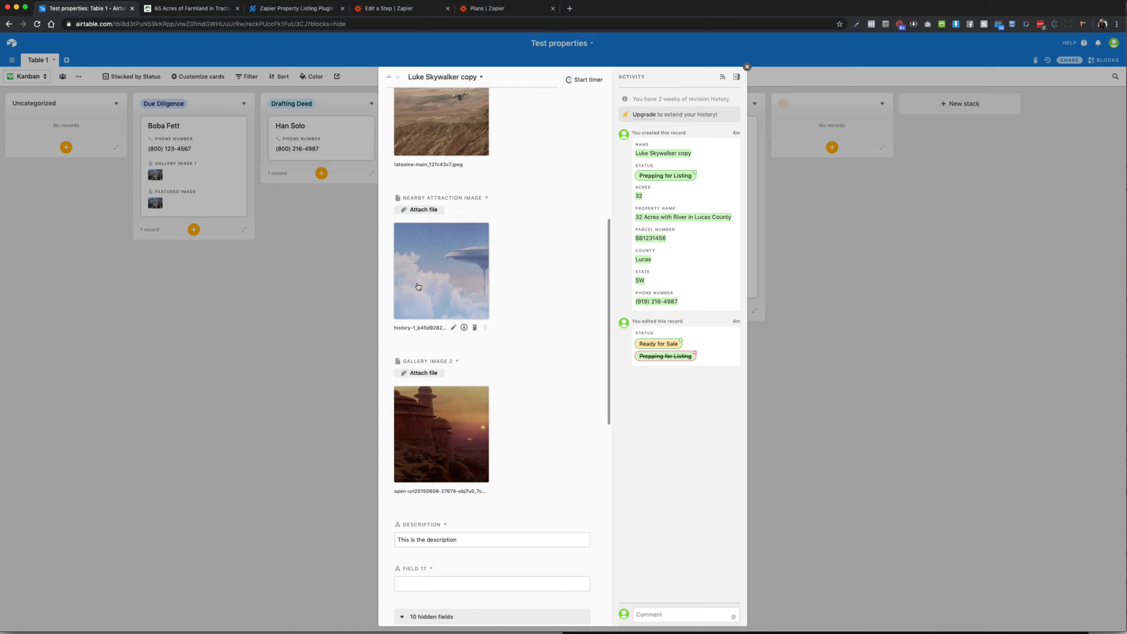
# Step: Examine the image gallery and the Nearby Attractions/City section on the site's 65 Acres of Farmland property page
pyautogui.click(199, 15)
pyautogui.scroll(10, 465, 224)
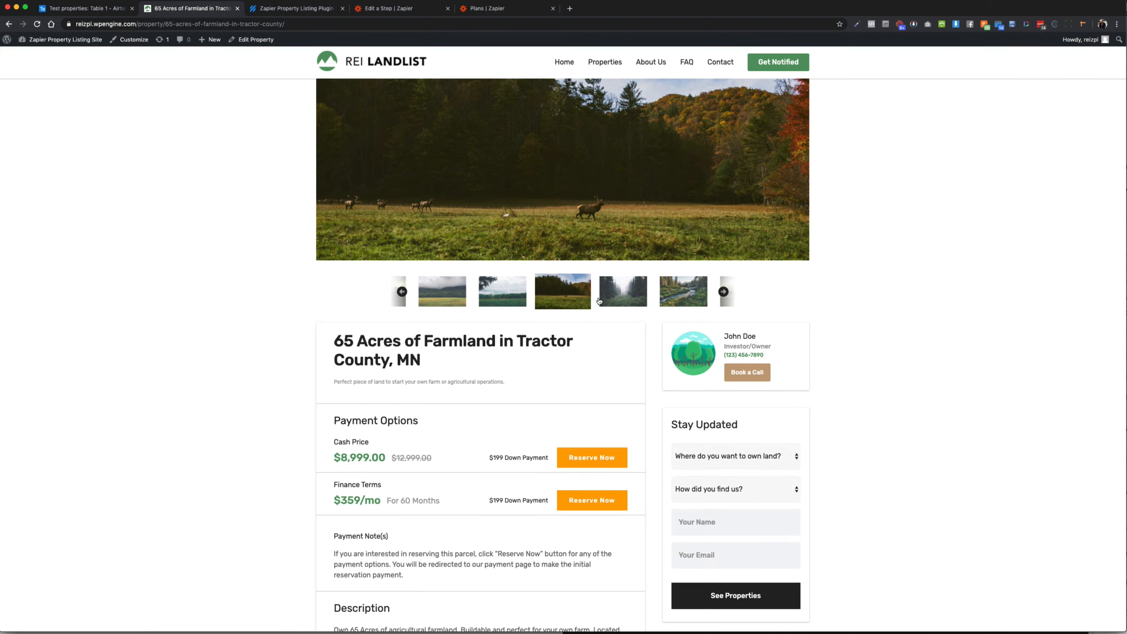
pyautogui.scroll(-15, 526, 295)
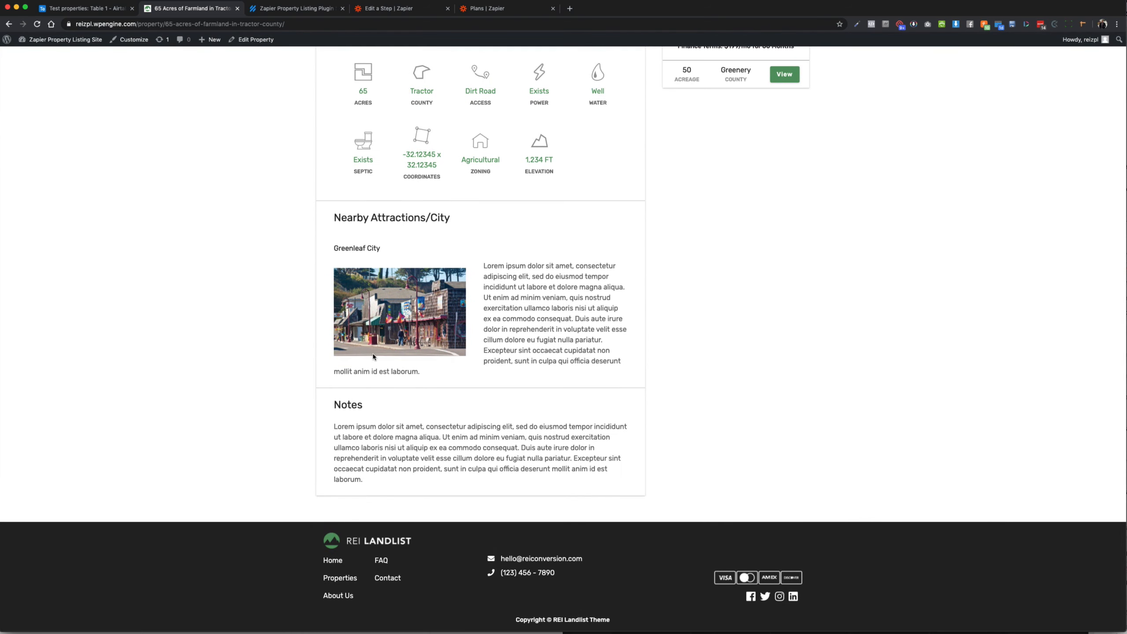
# Step: Return to the image gallery on the 65 Acres of Farmland page and open the site's Properties listing
pyautogui.scroll(15, 399, 321)
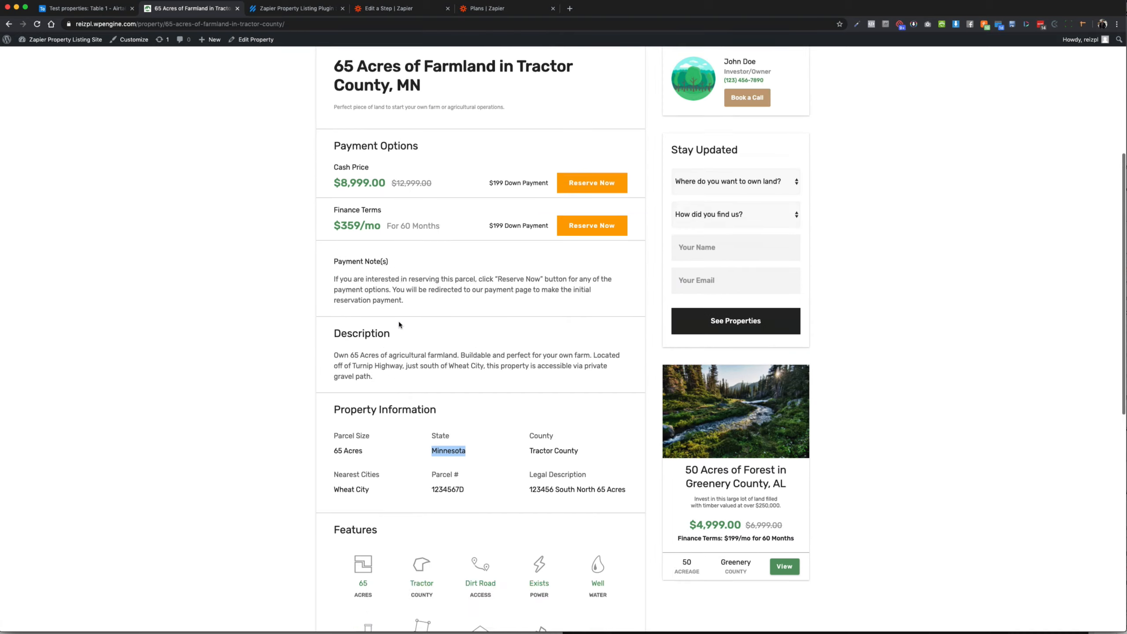
pyautogui.scroll(5, 398, 321)
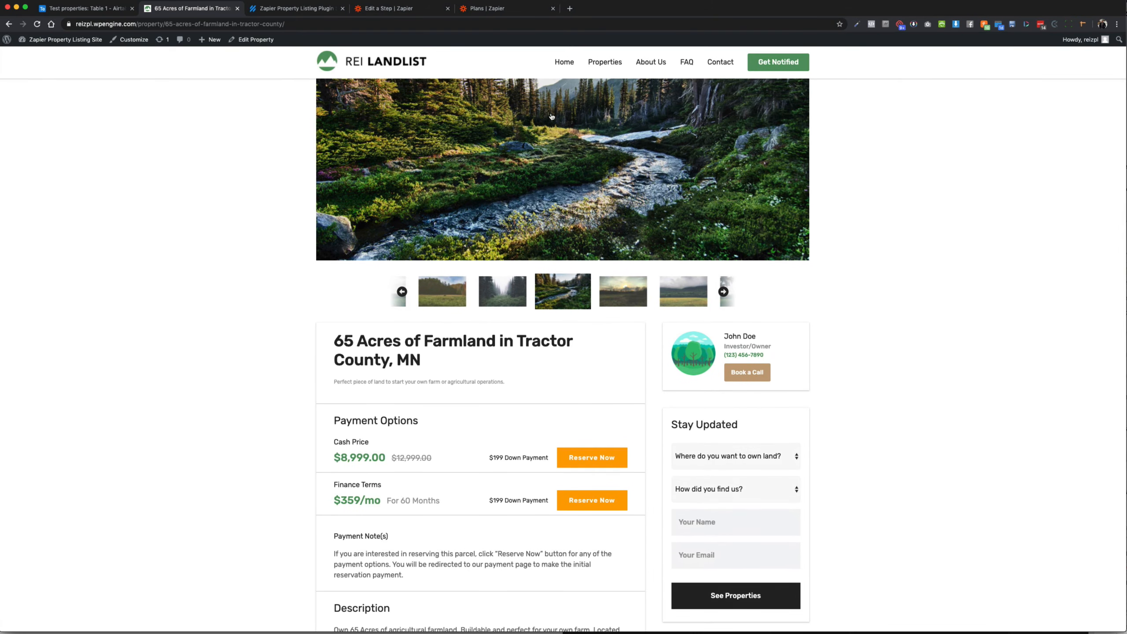
pyautogui.click(609, 64)
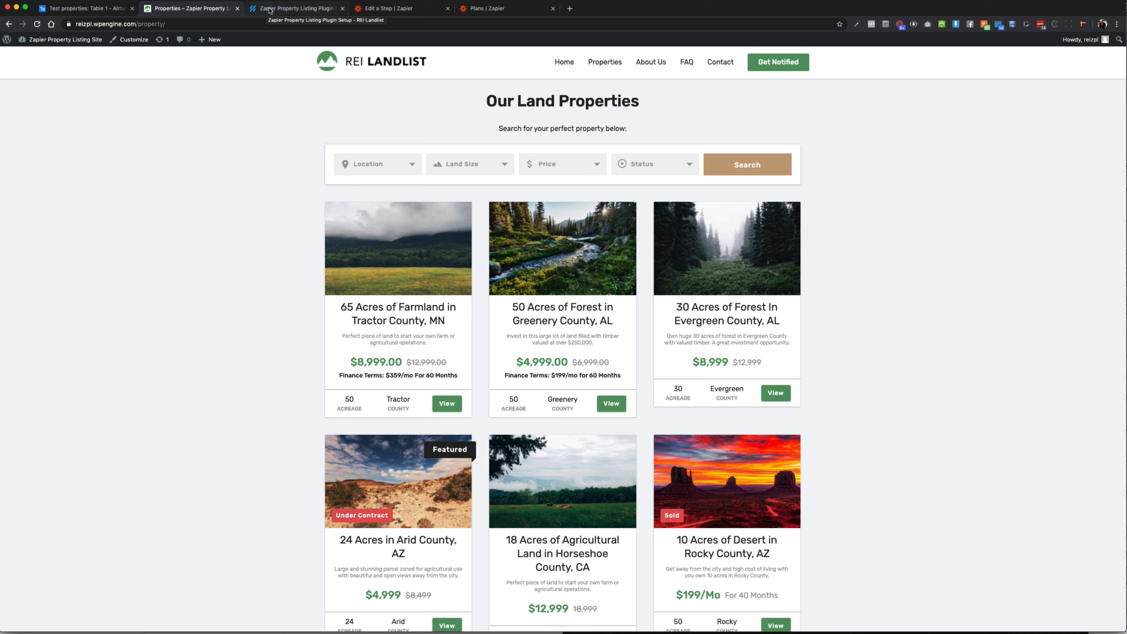
# Step: Add a seventh Data row to the Zapier POST action and enter gallery[0], copied from the plugin article, as its key
pyautogui.click(379, 14)
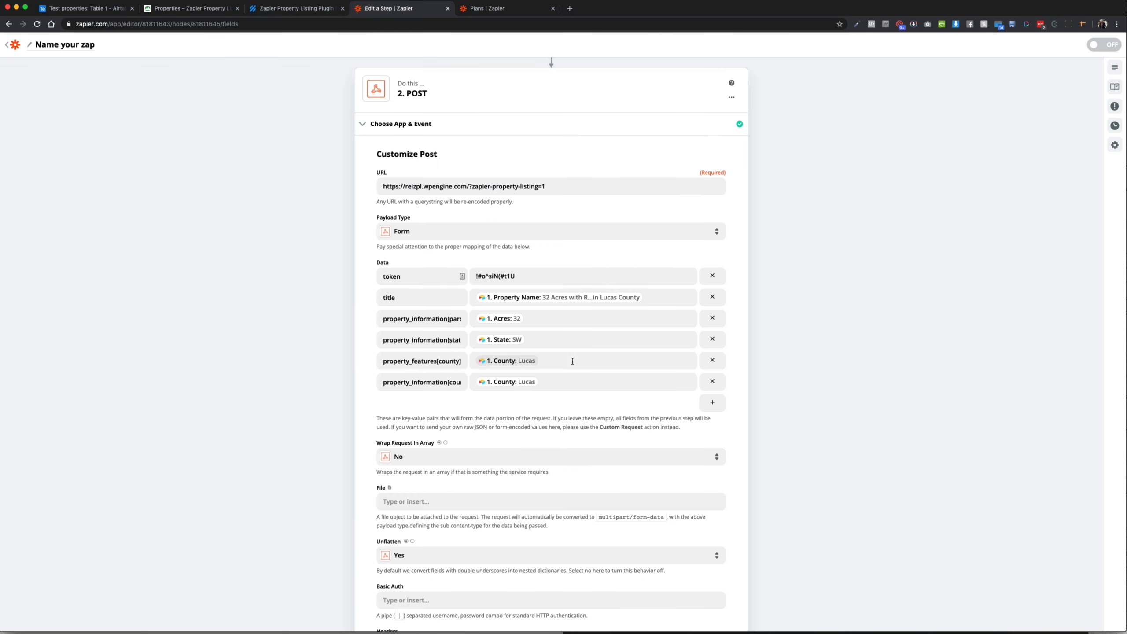
pyautogui.click(701, 406)
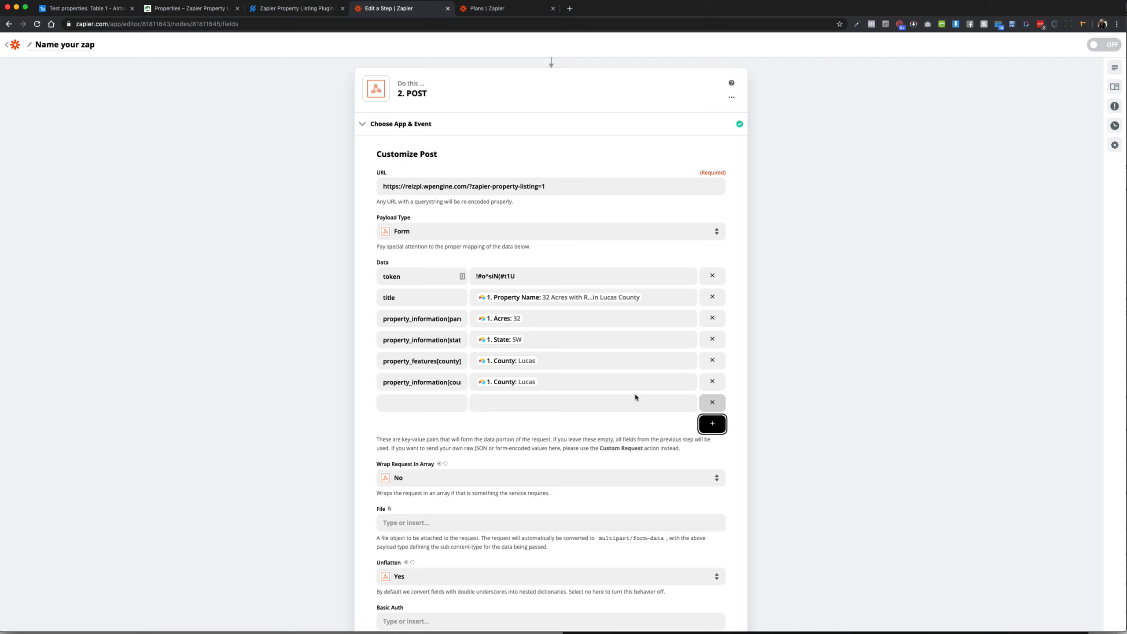
pyautogui.click(289, 9)
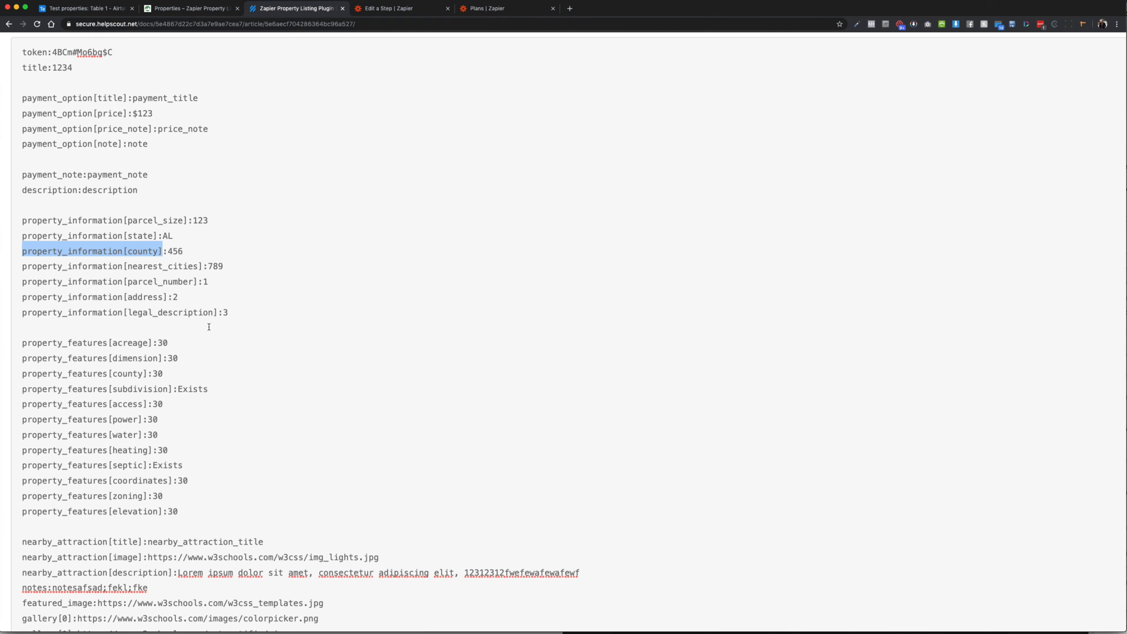
pyautogui.scroll(-3, 209, 327)
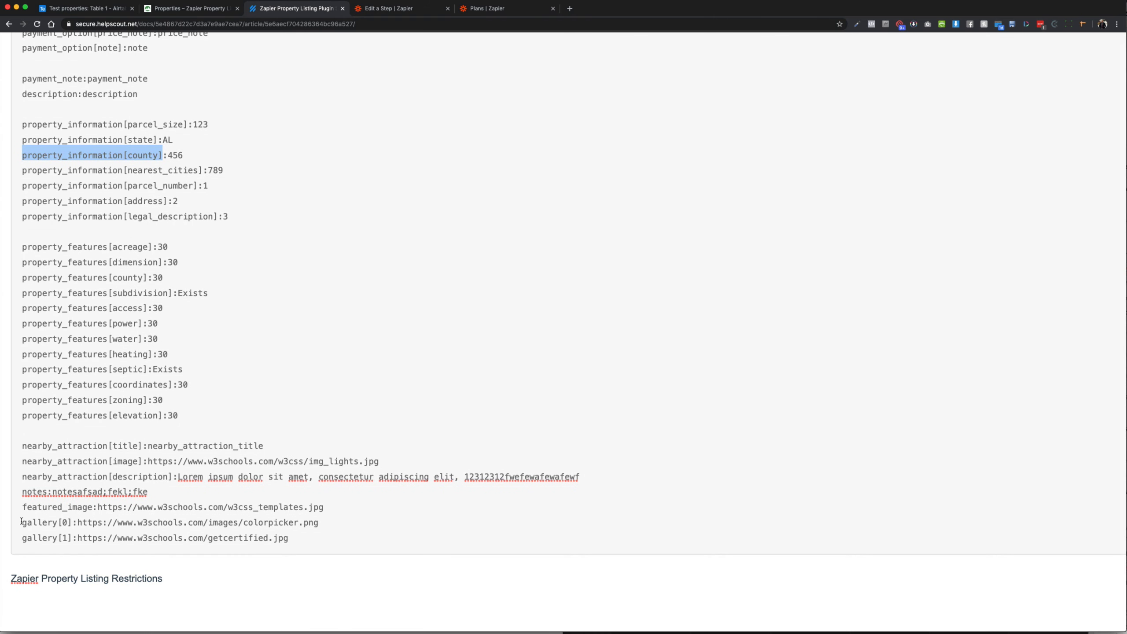
pyautogui.moveTo(21, 522); pyautogui.dragTo(70, 523)
pyautogui.press('super+c')
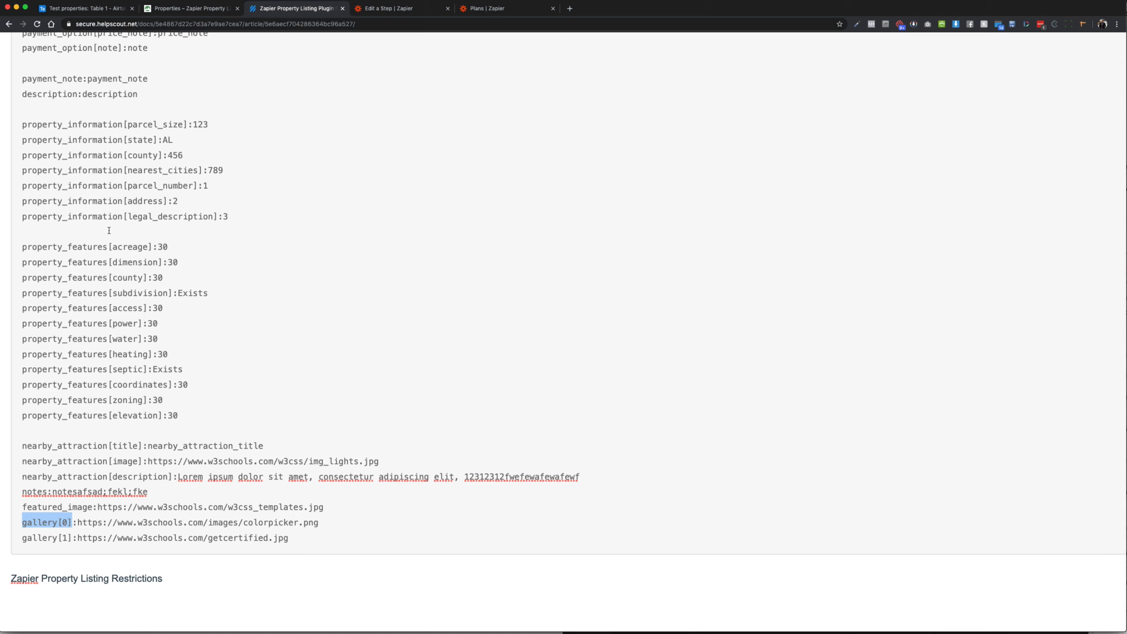
pyautogui.click(404, 8)
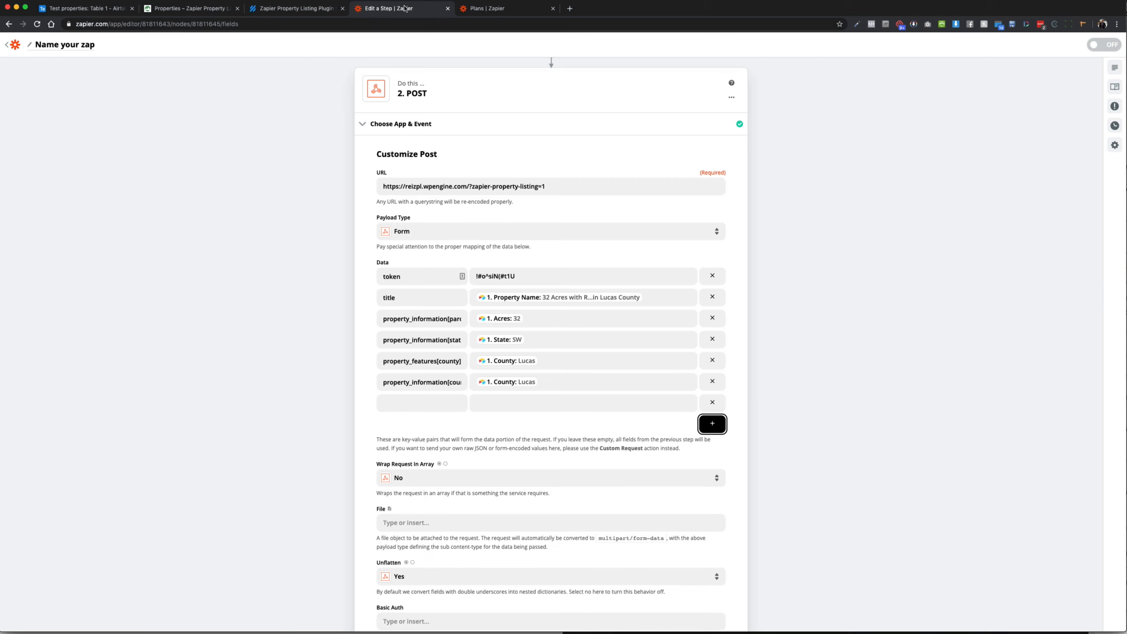
pyautogui.click(394, 404)
pyautogui.press('super+v')
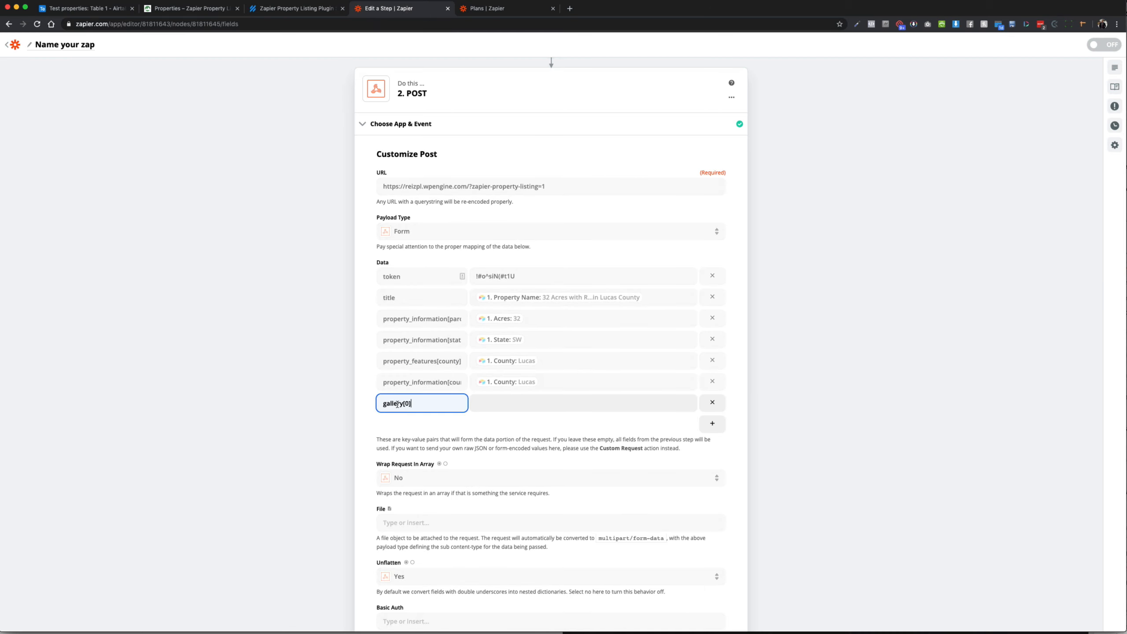
# Step: Map the gallery[0] key to the Airtable Gallery Image 1 URL field, searching the trigger data for gallery
pyautogui.click(487, 407)
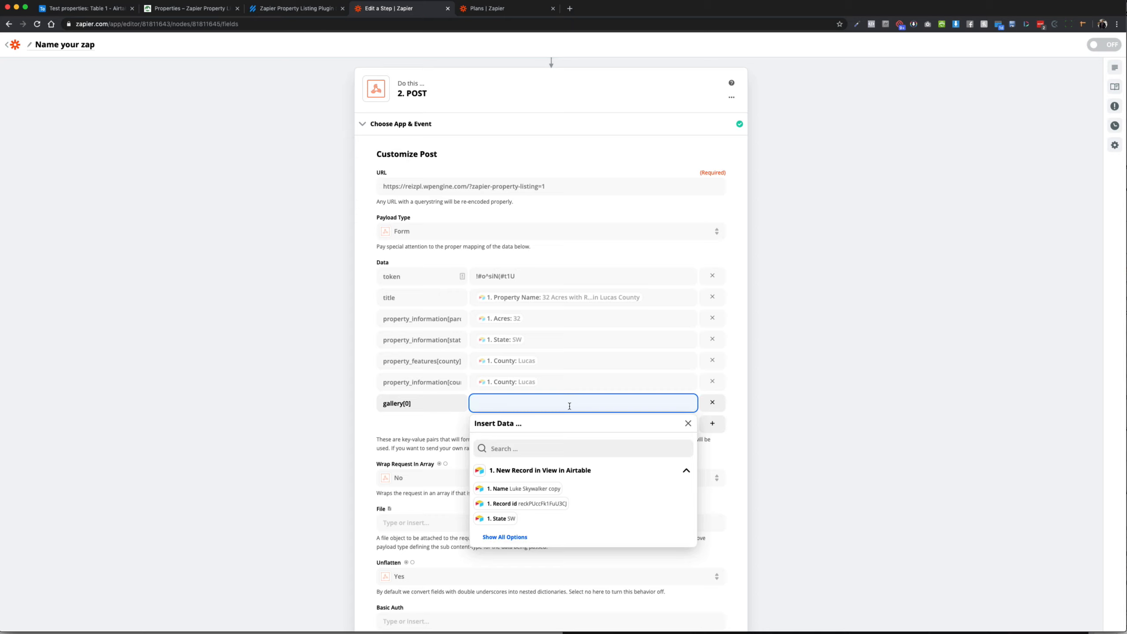
pyautogui.click(583, 449)
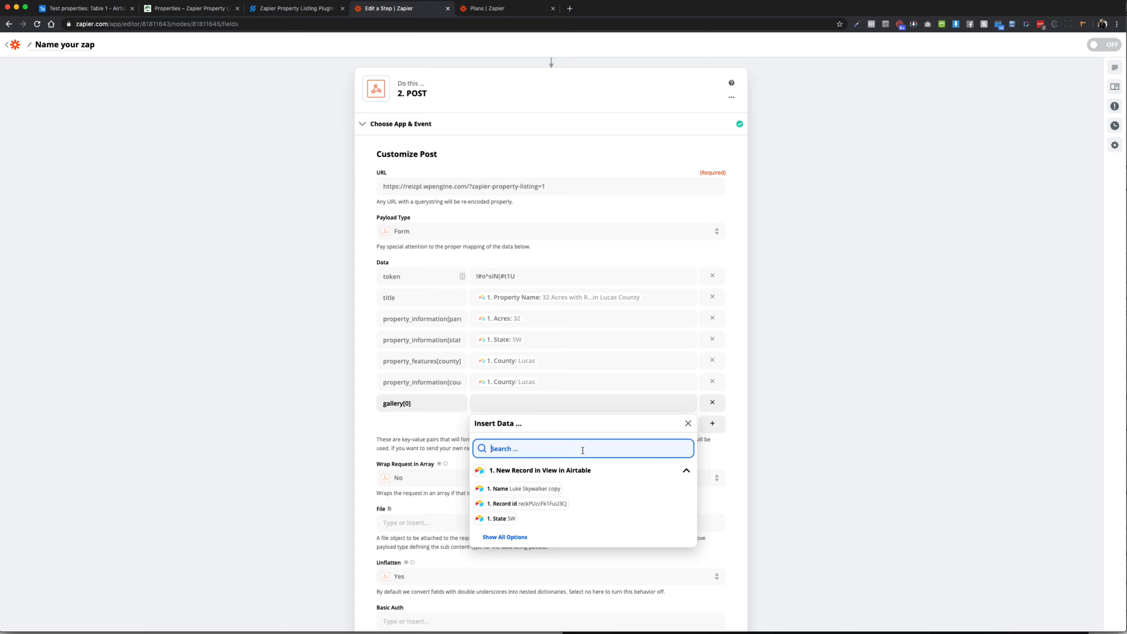
pyautogui.write('gallery')
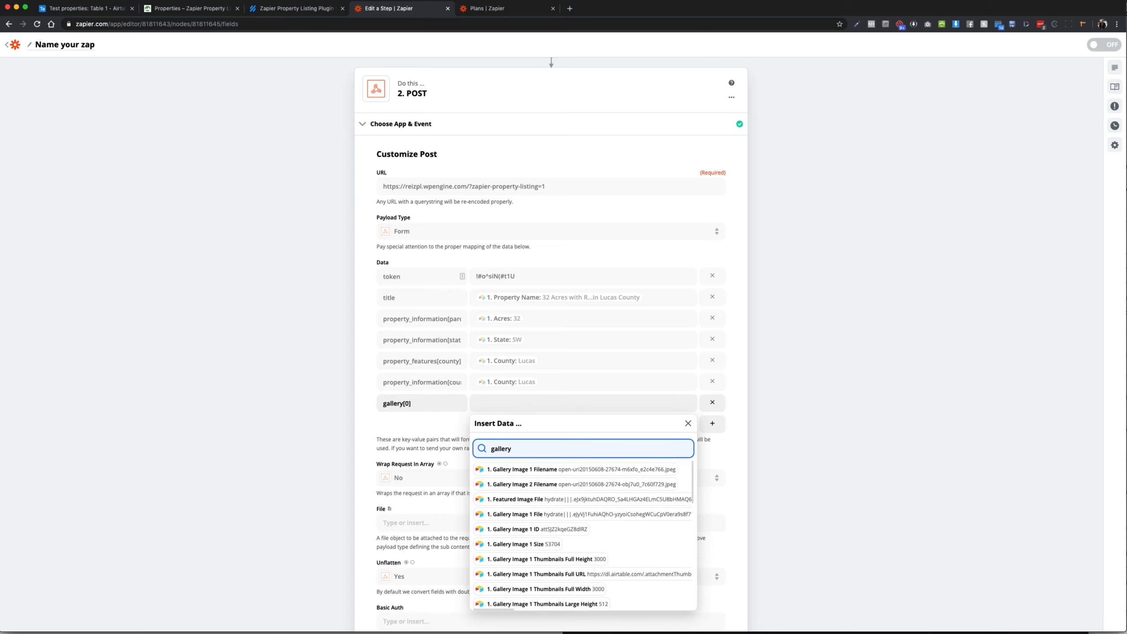
pyautogui.scroll(-5, 604, 537)
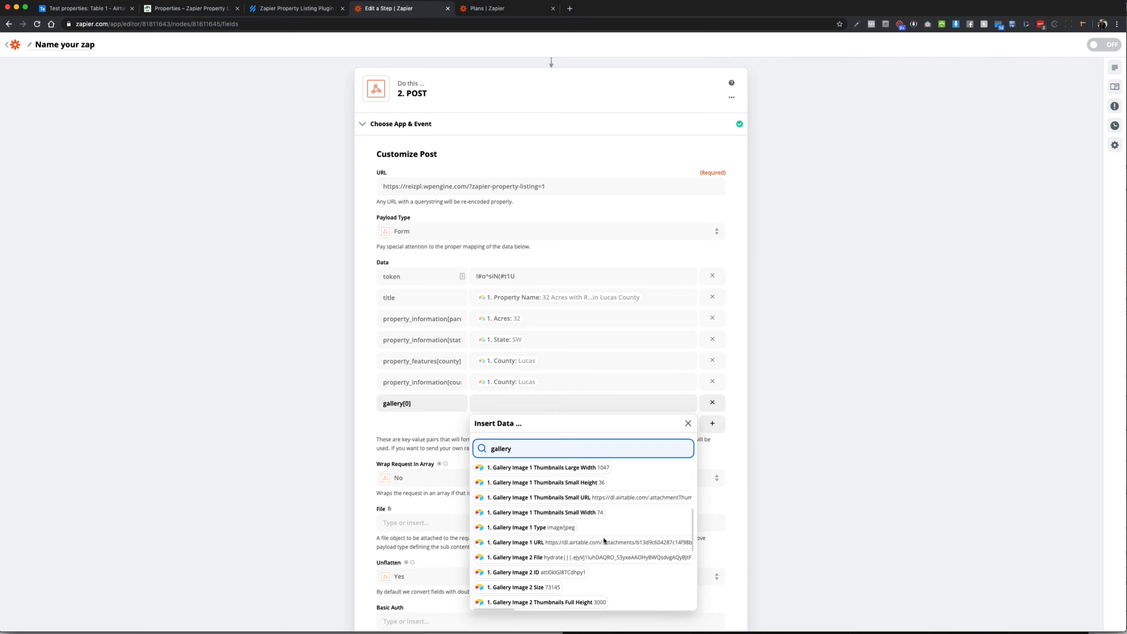
pyautogui.scroll(-1, 604, 541)
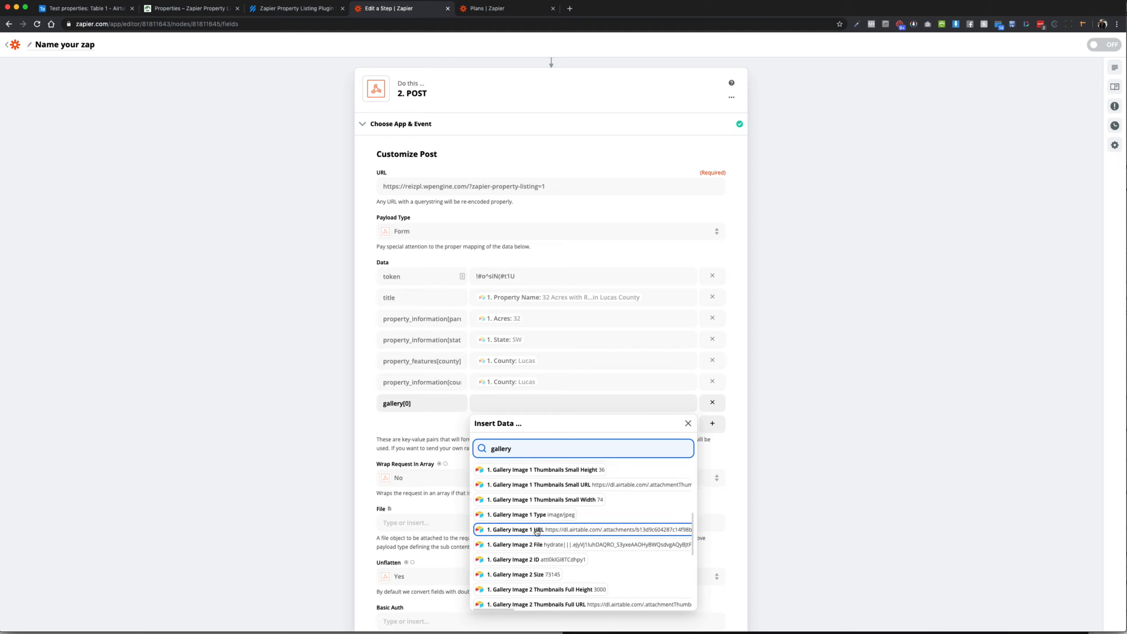
pyautogui.scroll(1, 540, 520)
pyautogui.scroll(1, 549, 487)
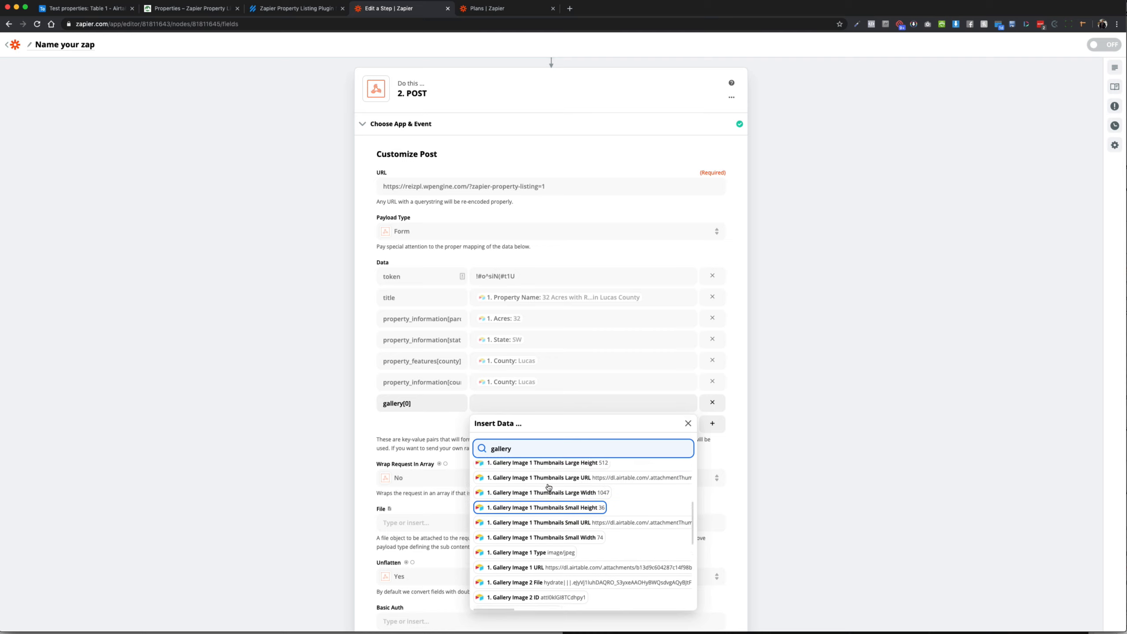
pyautogui.scroll(-2, 549, 487)
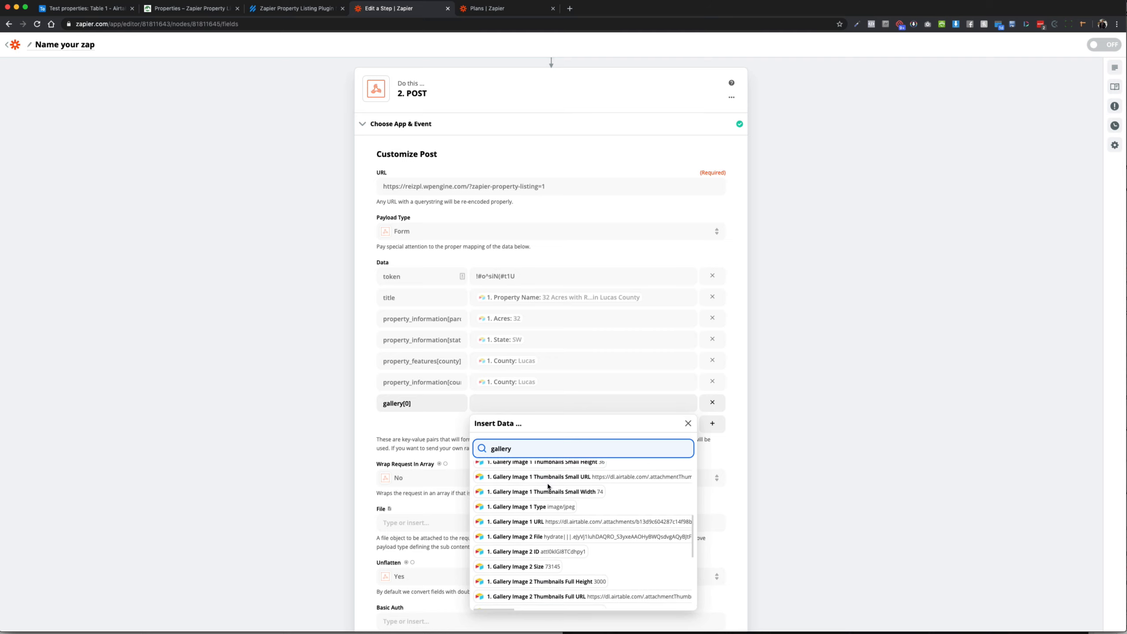
pyautogui.click(553, 522)
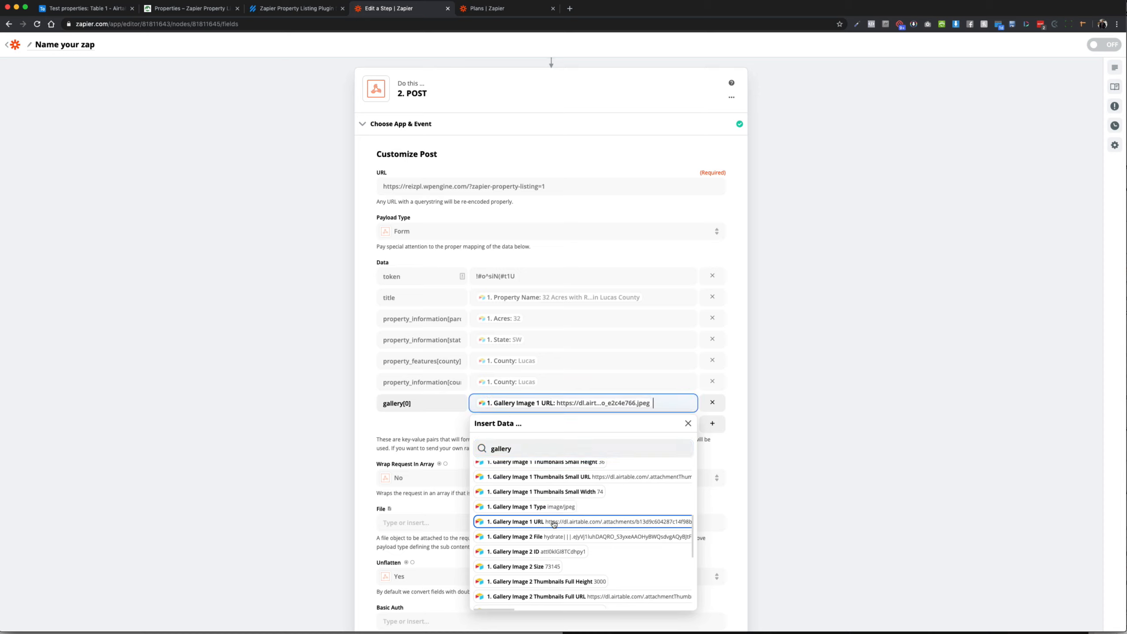
pyautogui.click(328, 473)
# Step: Add an eighth Data row with the key gallery[1]
pyautogui.click(715, 424)
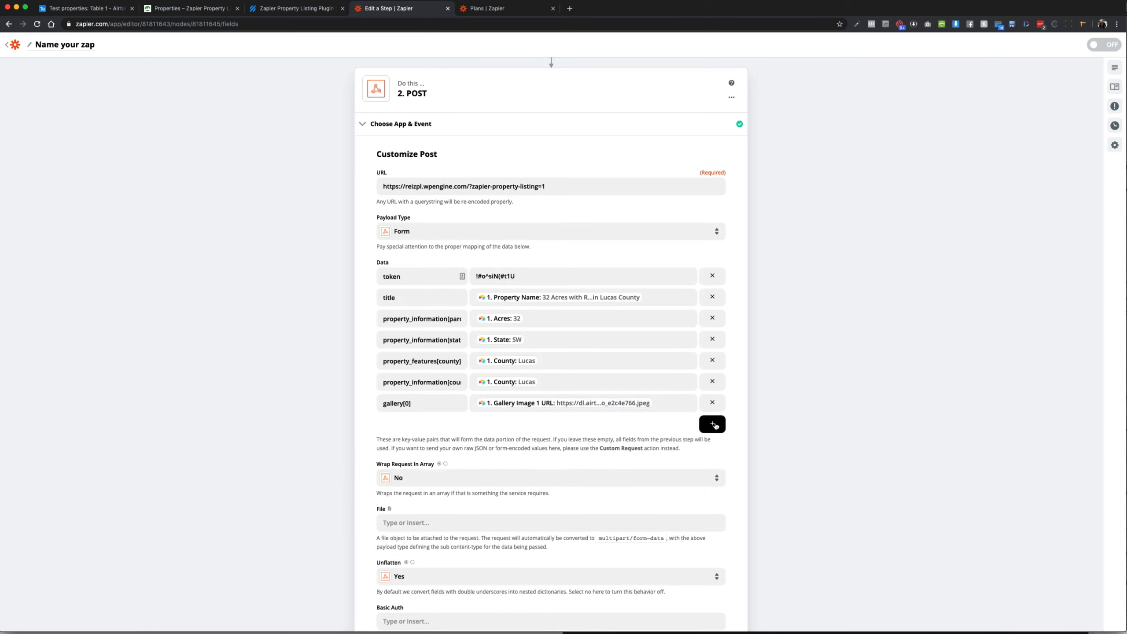
pyautogui.click(426, 424)
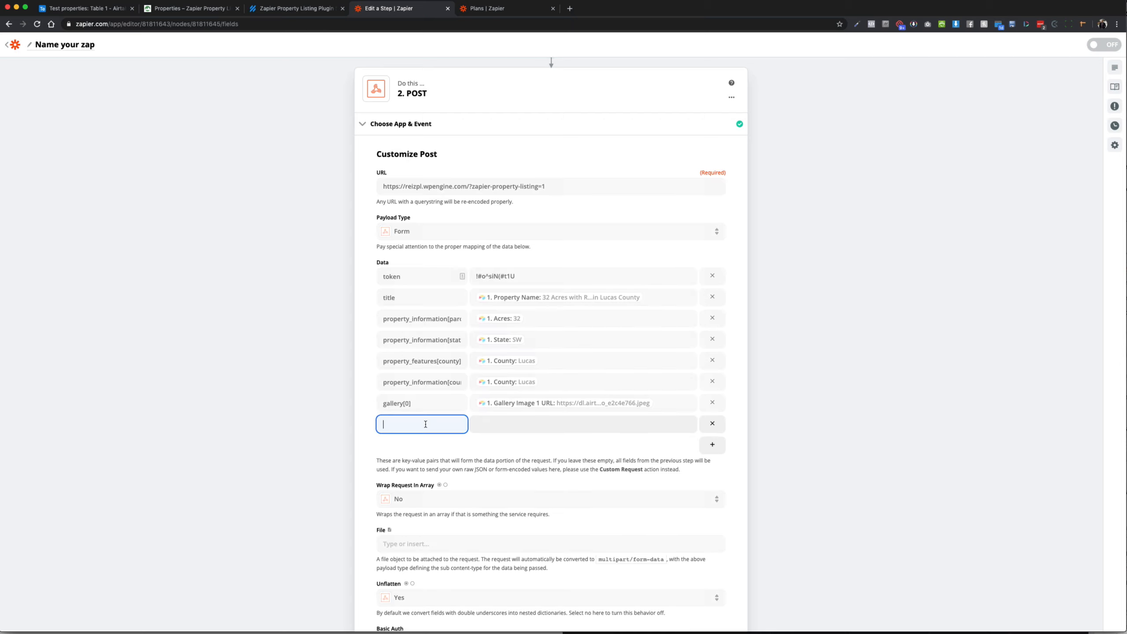
pyautogui.write('gallery[1]')
# Step: Map the gallery[1] key to the Airtable Gallery Image 2 URL field, searching the trigger data for gallery
pyautogui.click(490, 424)
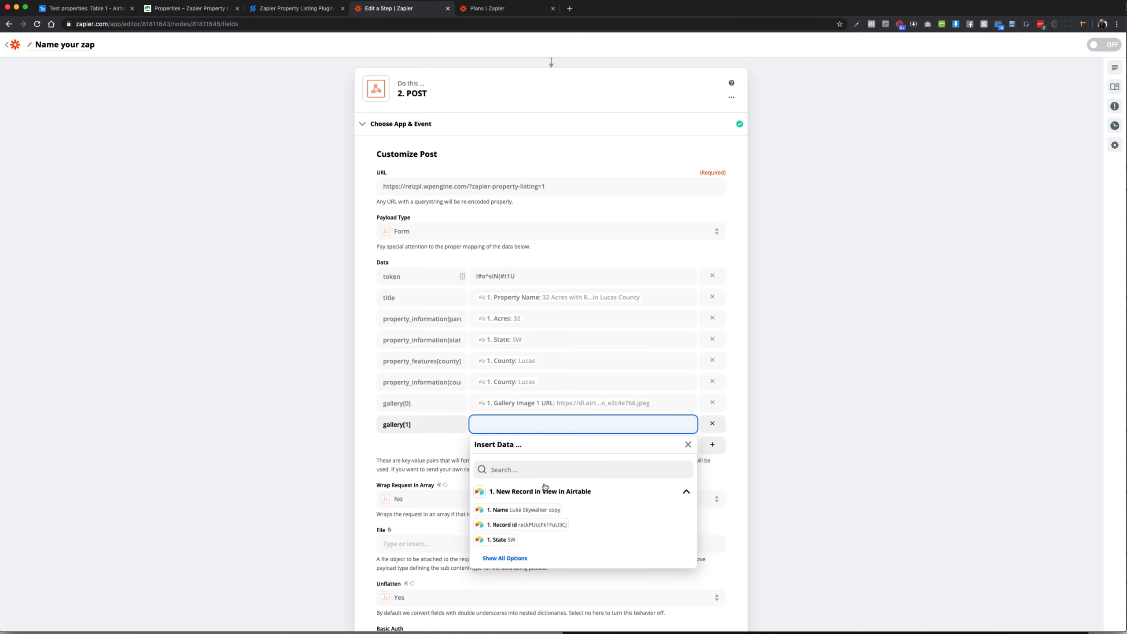
pyautogui.click(540, 472)
pyautogui.write('gallery')
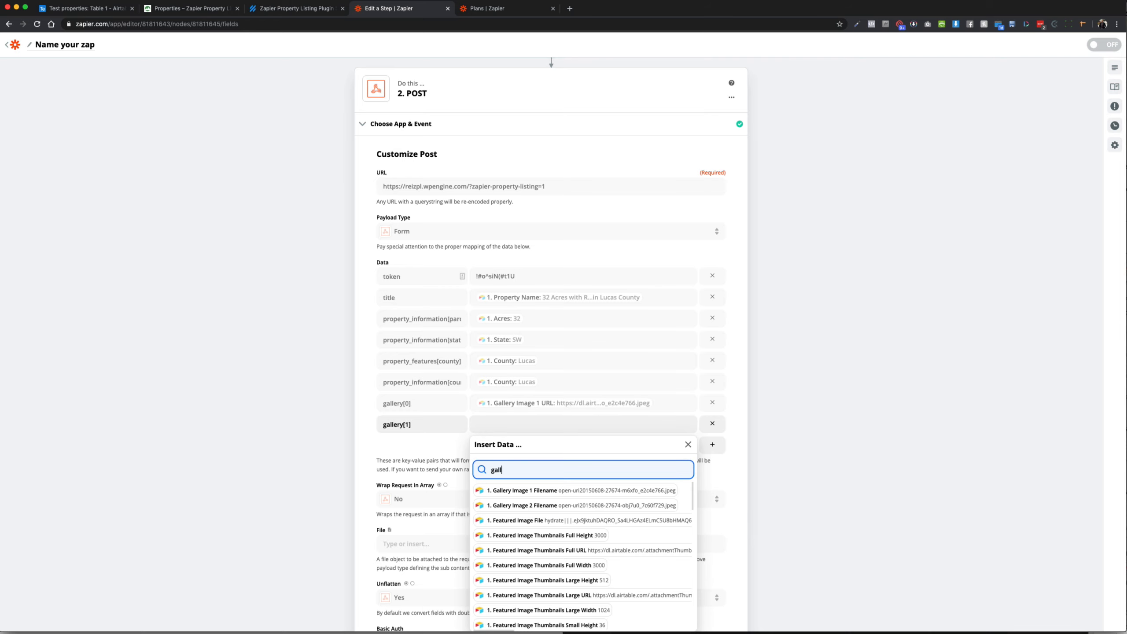
pyautogui.click(551, 506)
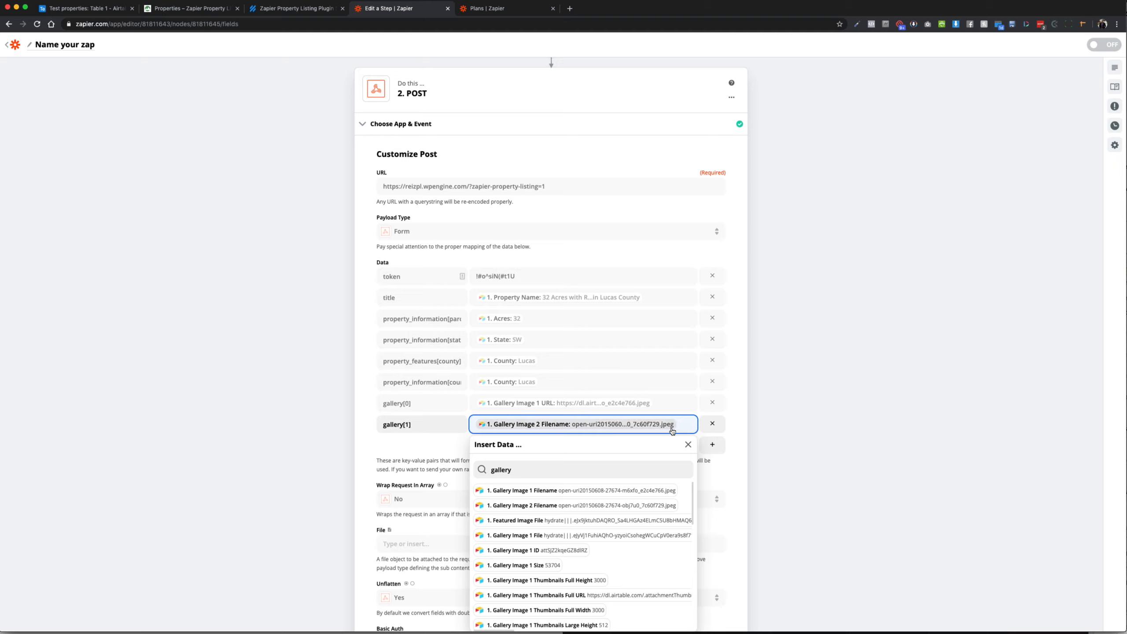
pyautogui.press('BackSpace')
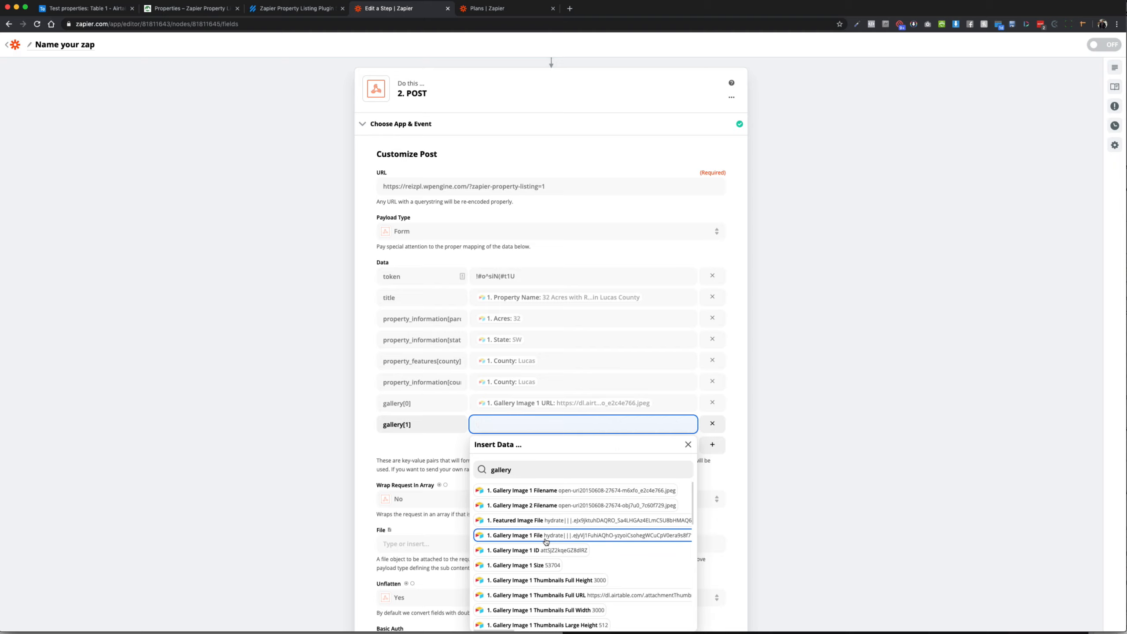
pyautogui.scroll(-5, 546, 542)
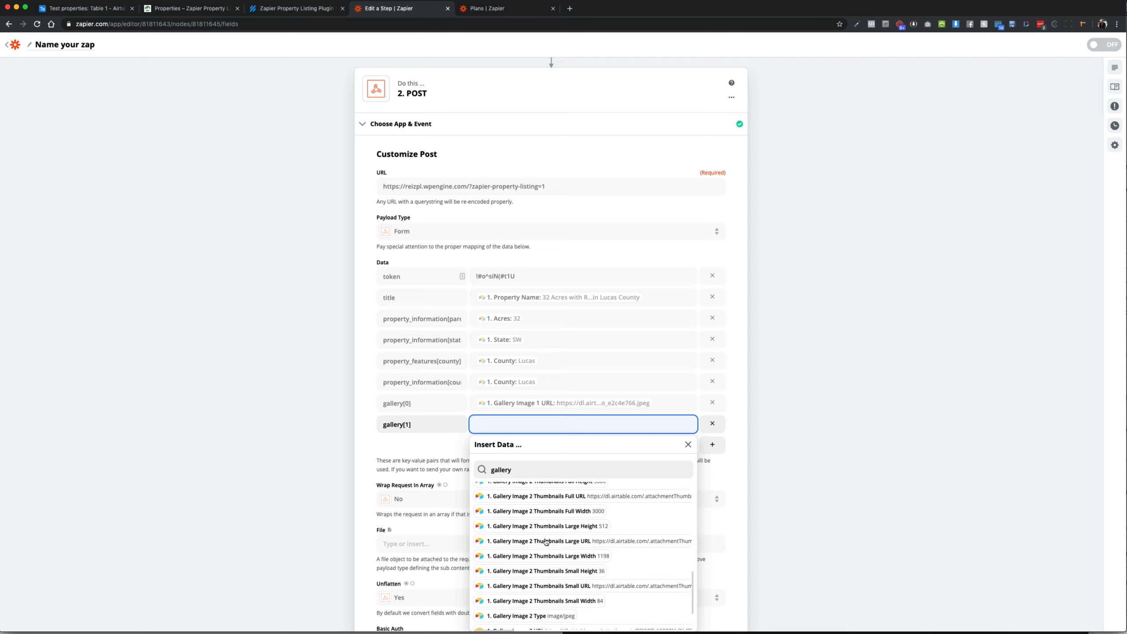
pyautogui.click(540, 608)
pyautogui.click(306, 468)
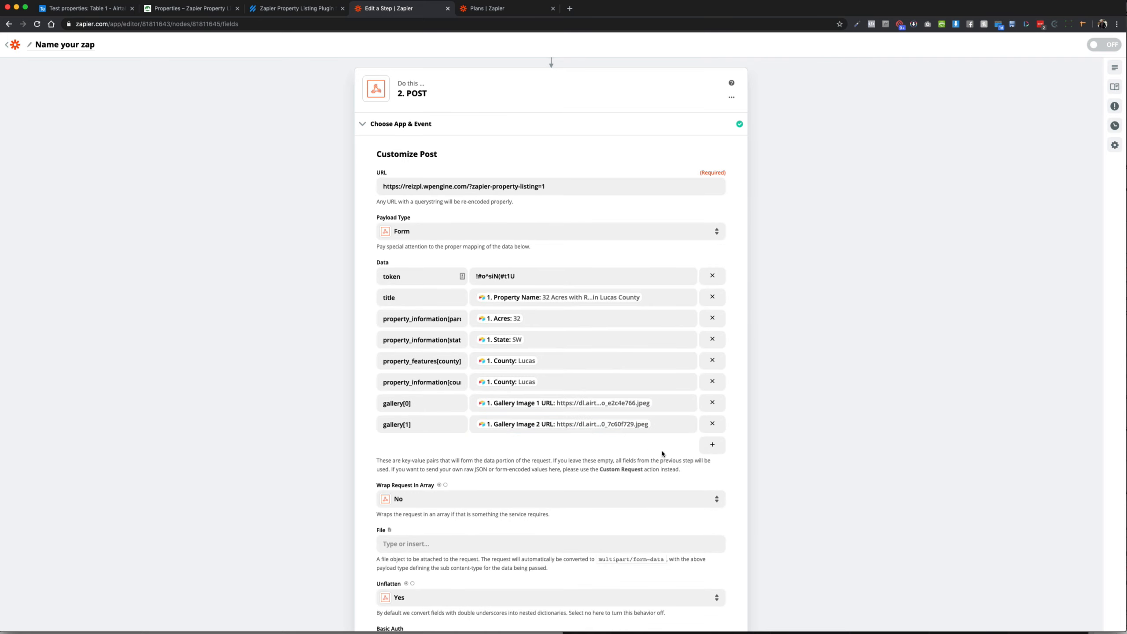
# Step: Add a ninth Data row and enter featured_image, copied from the plugin article, as its key
pyautogui.click(709, 446)
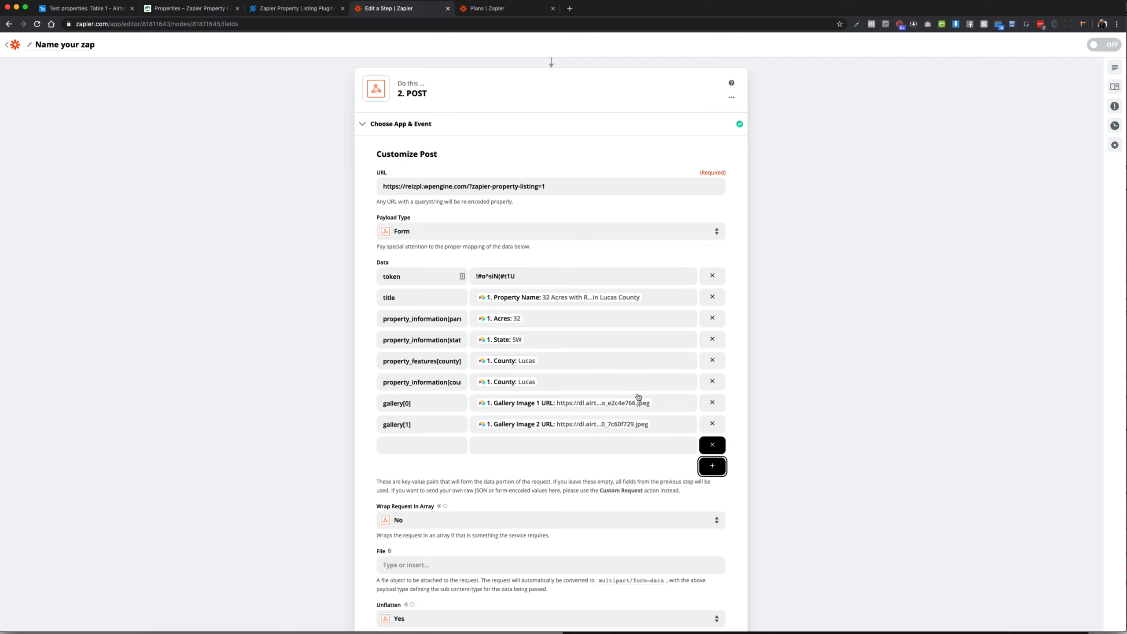
pyautogui.click(279, 9)
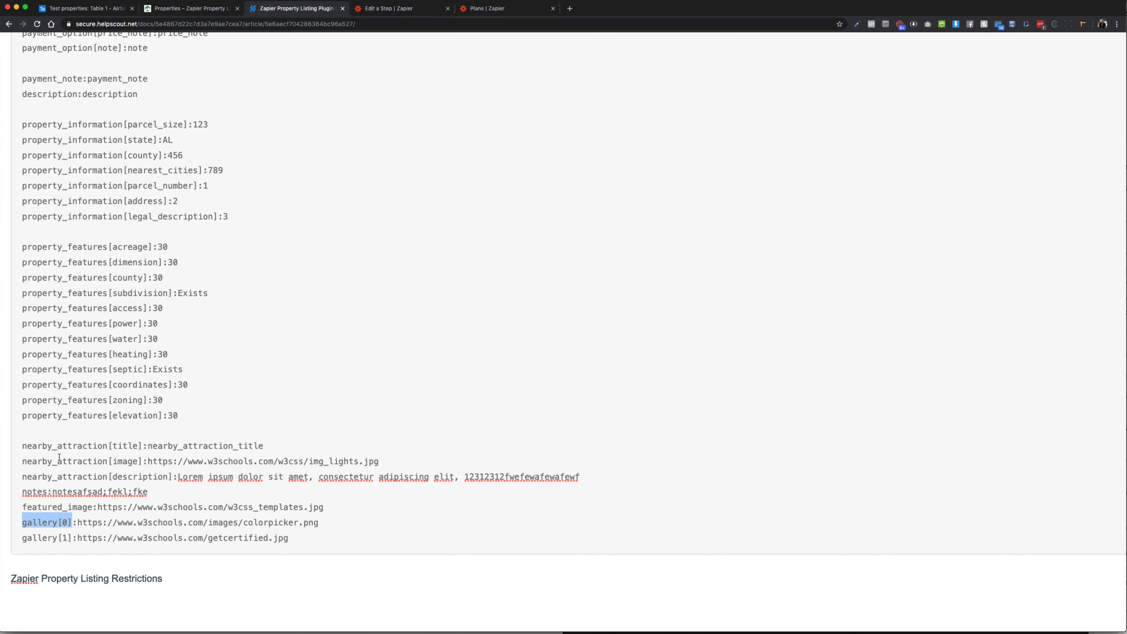
pyautogui.moveTo(23, 507); pyautogui.dragTo(94, 507)
pyautogui.press('super+c')
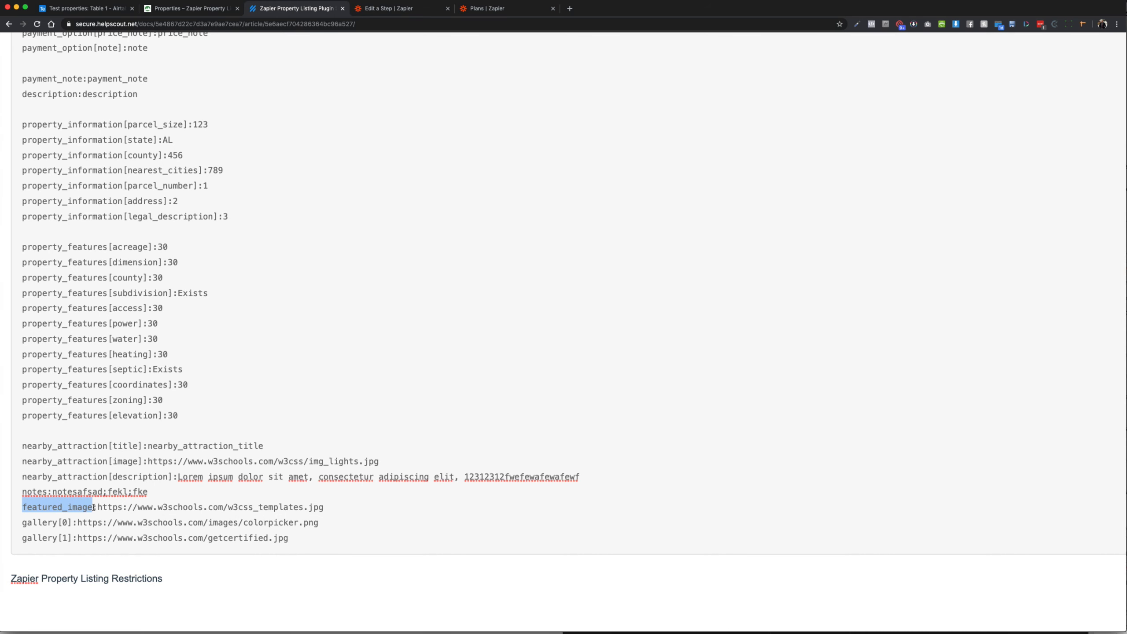
pyautogui.click(382, 8)
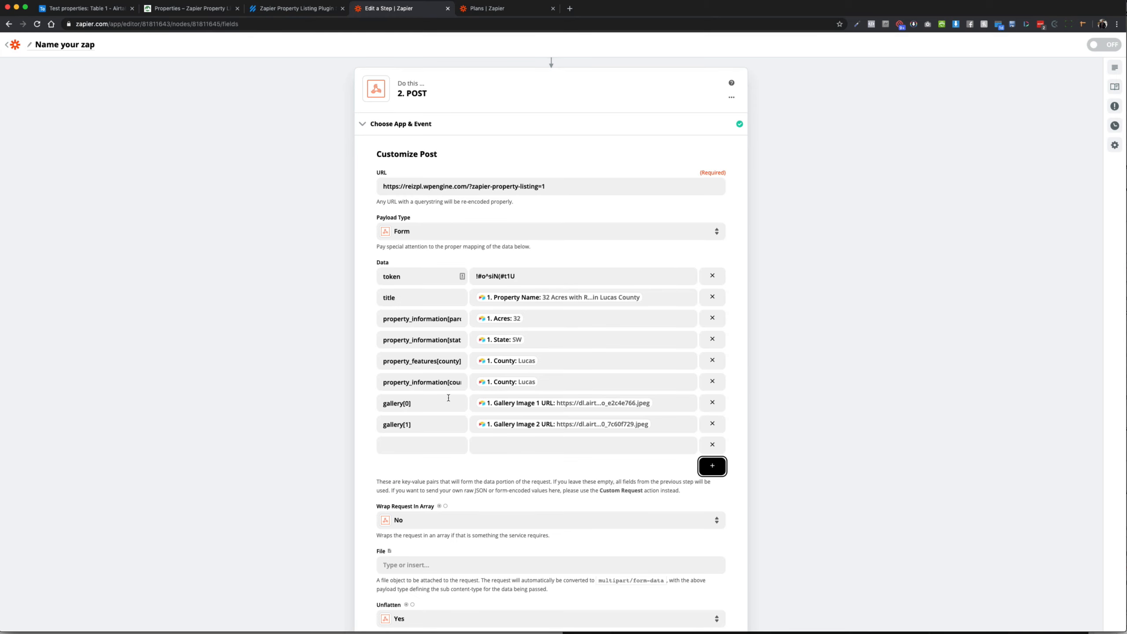
pyautogui.click(410, 446)
pyautogui.press('super+v')
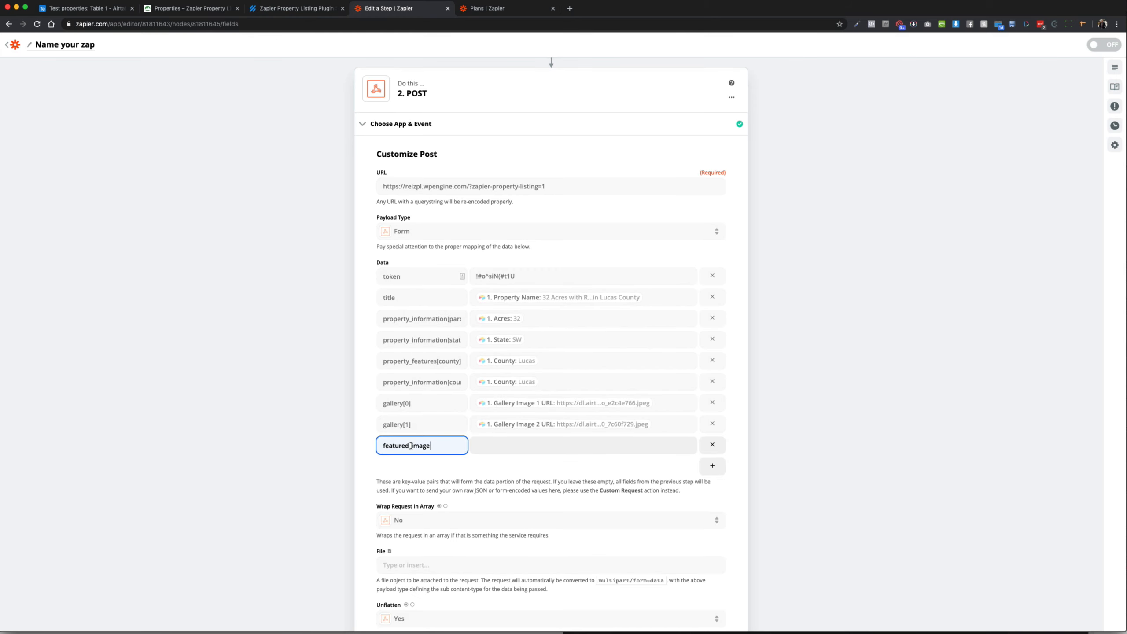
# Step: Map the featured_image key to the Airtable Featured Image URL field, searching the trigger data for featr
pyautogui.click(509, 447)
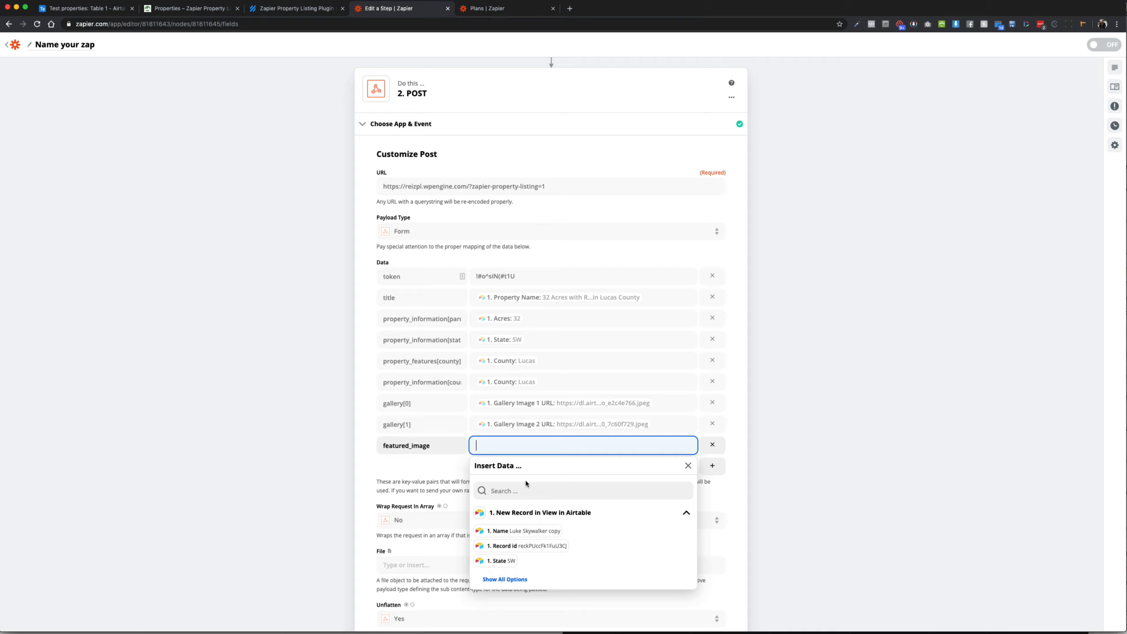
pyautogui.scroll(-2, 527, 482)
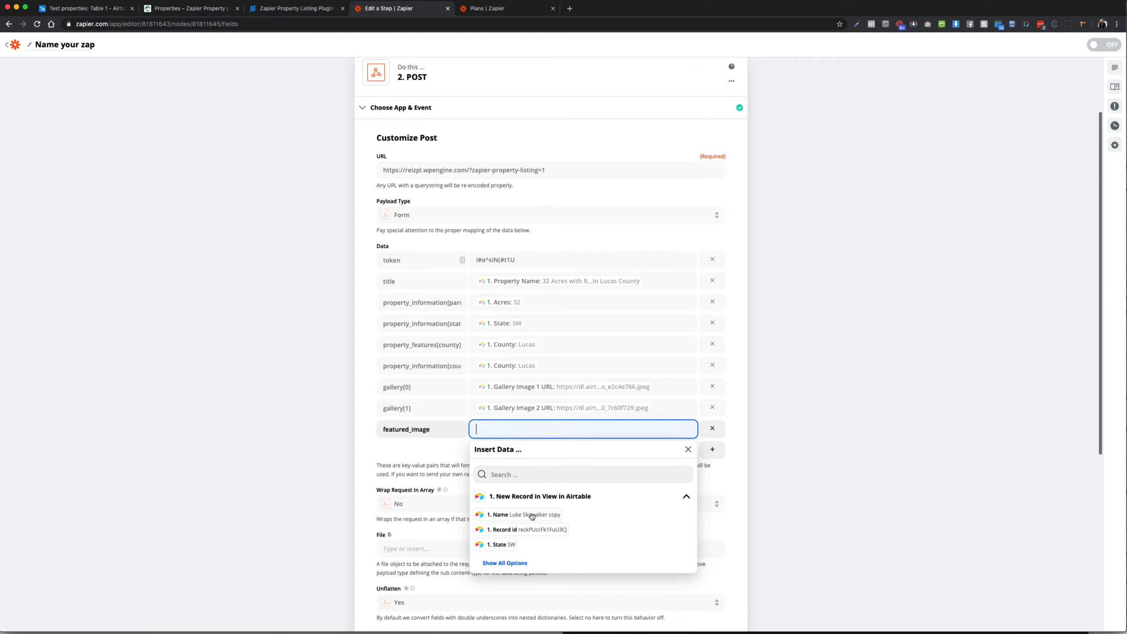
pyautogui.click(527, 473)
pyautogui.write('featr')
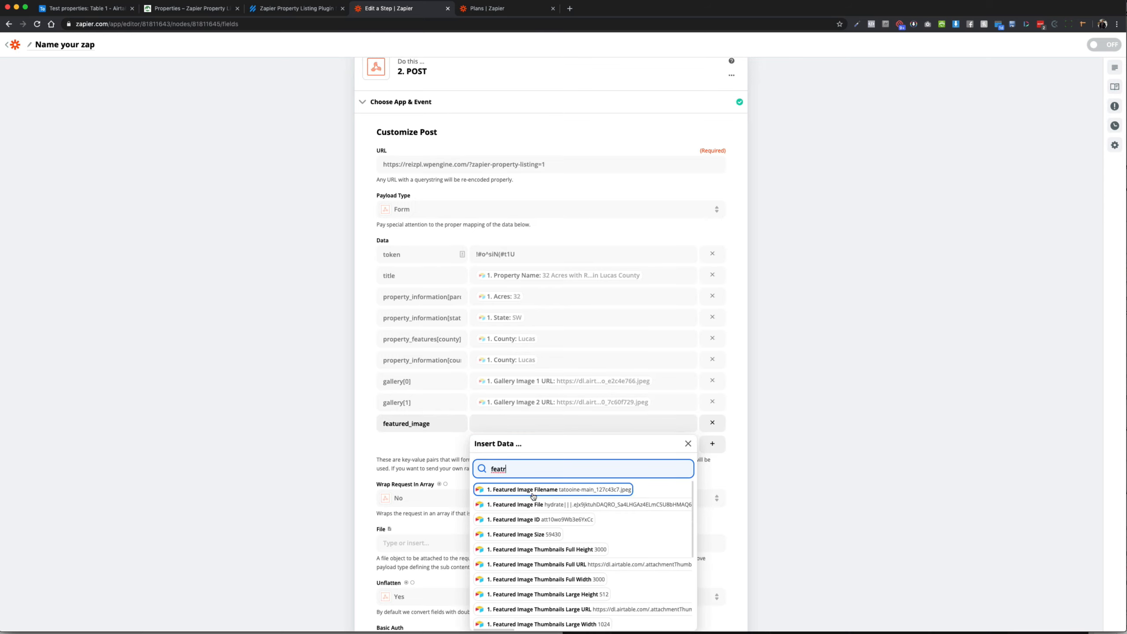
pyautogui.scroll(-6, 516, 538)
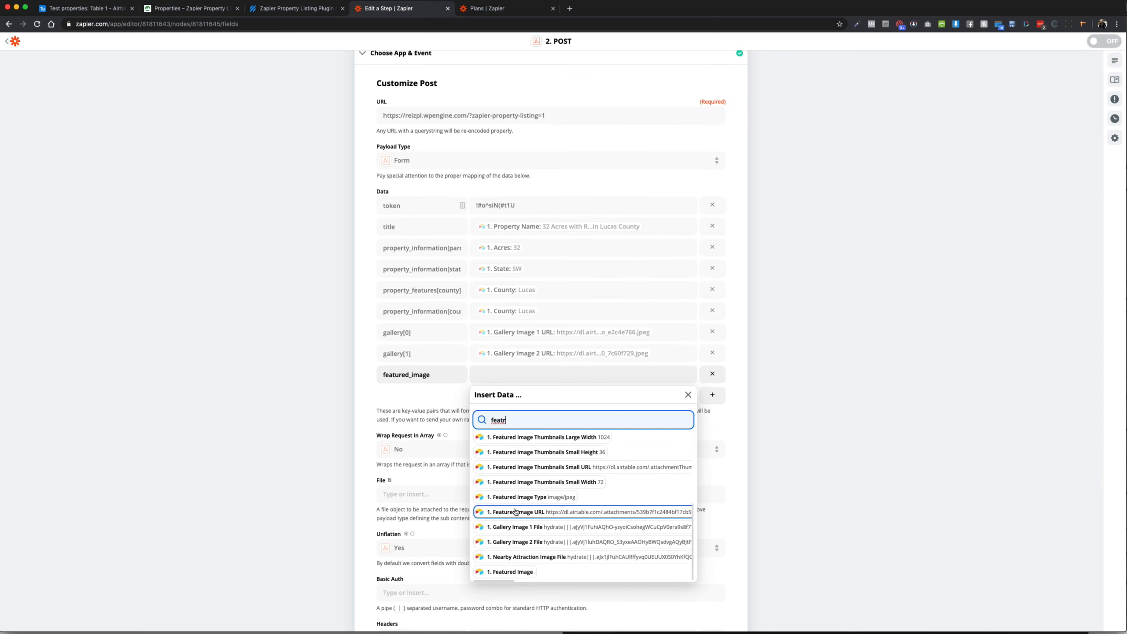
pyautogui.click(516, 512)
pyautogui.click(686, 397)
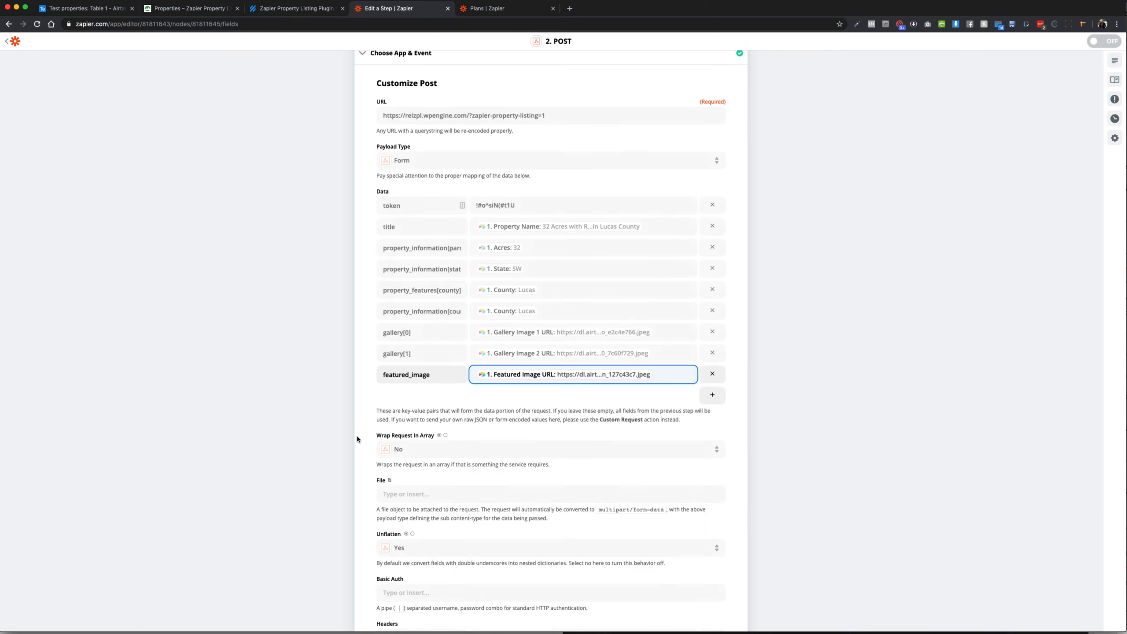
# Step: Add a tenth Data row and enter nearby_attraction[image], copied from the plugin article, as its key
pyautogui.click(712, 395)
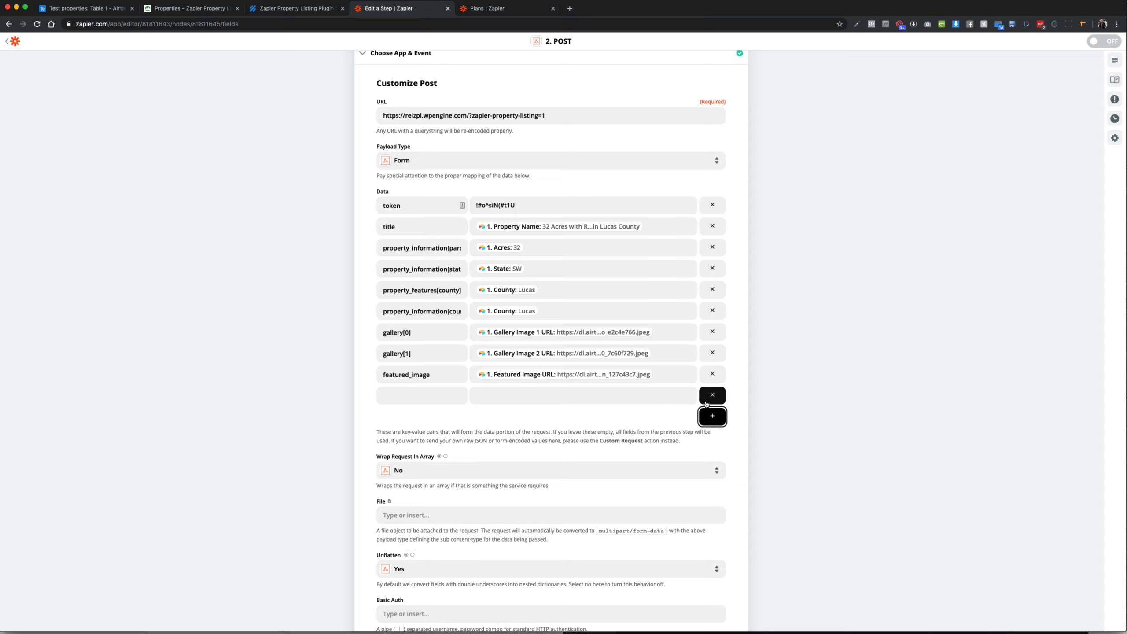
pyautogui.click(451, 395)
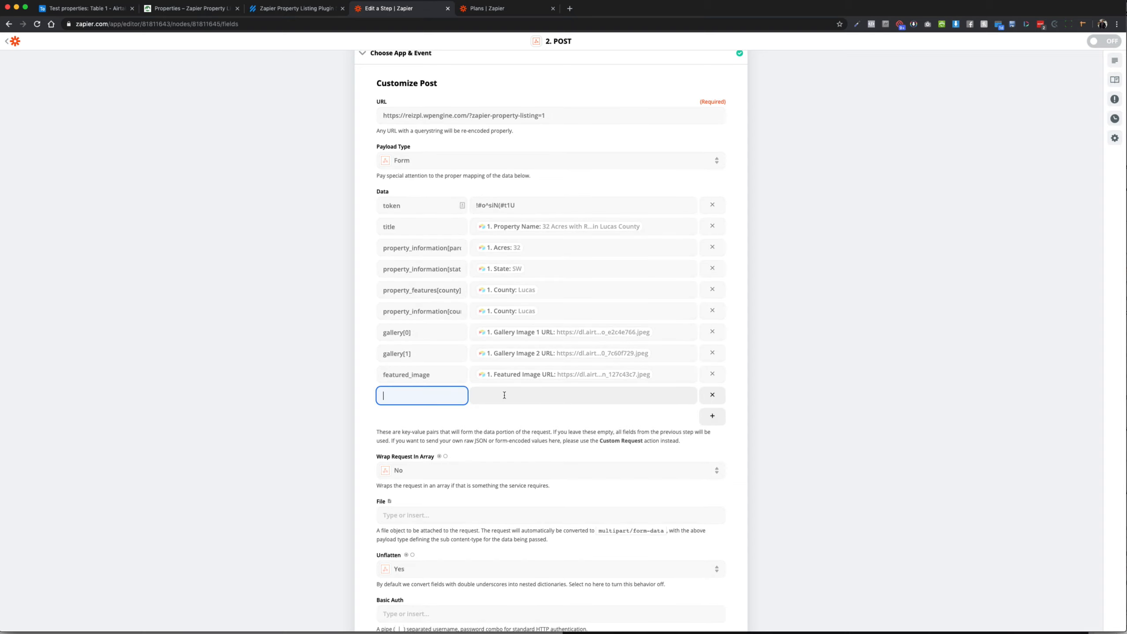
pyautogui.click(303, 14)
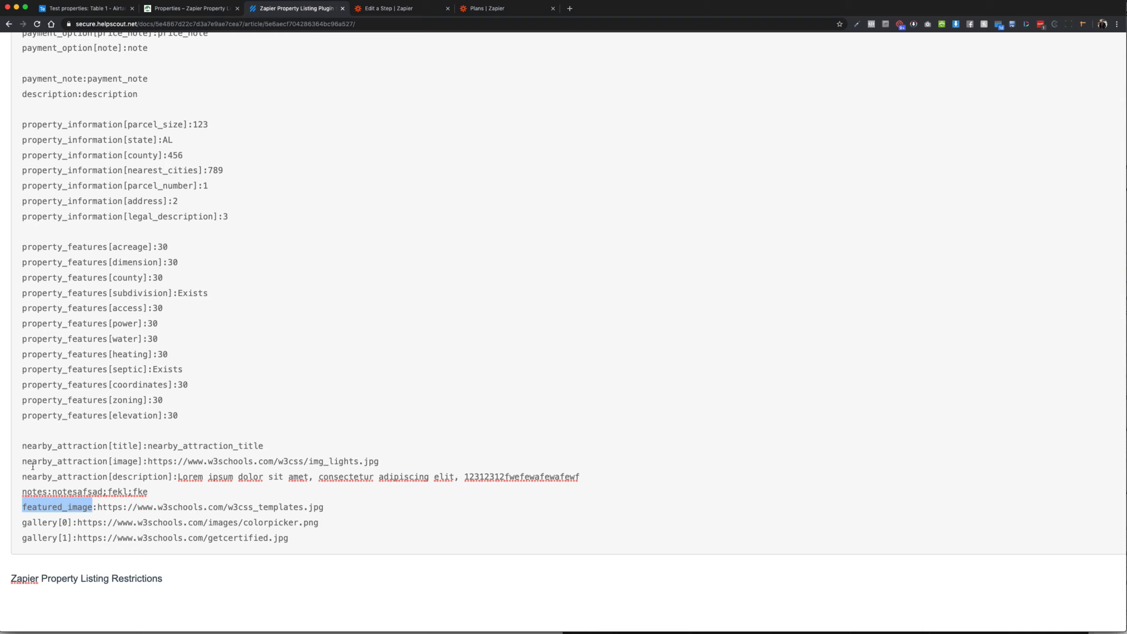
pyautogui.moveTo(22, 462); pyautogui.dragTo(142, 461)
pyautogui.press('super+c')
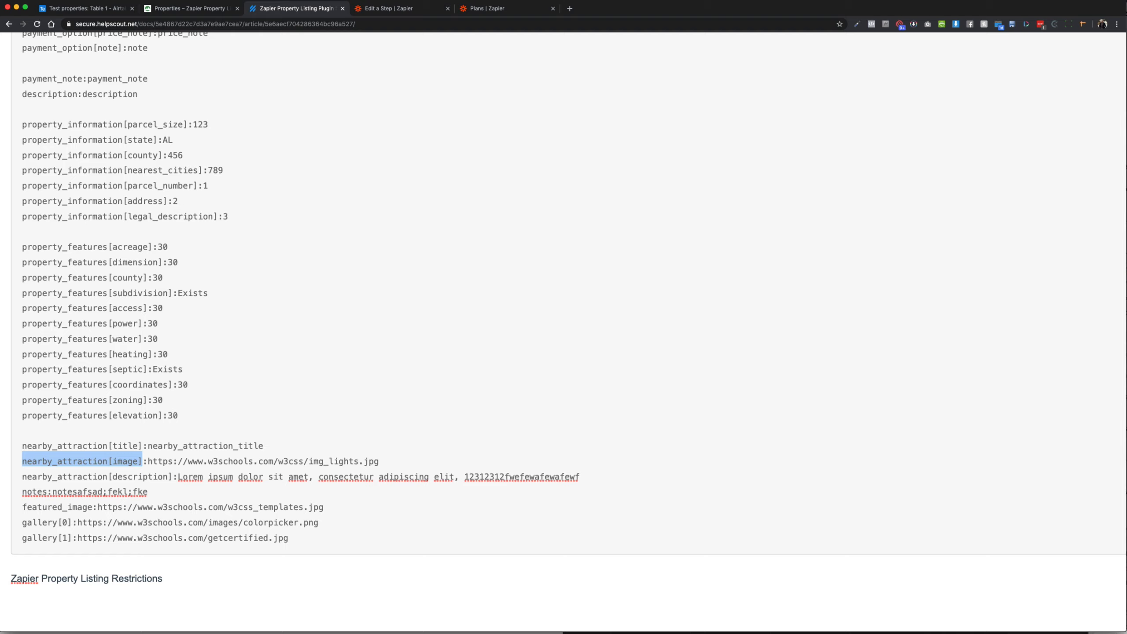
pyautogui.click(386, 8)
pyautogui.press('super+v')
# Step: Map the nearby_attraction[image] key to the Airtable Nearby Attraction Image URL field, searching the trigger data for attr
pyautogui.click(497, 396)
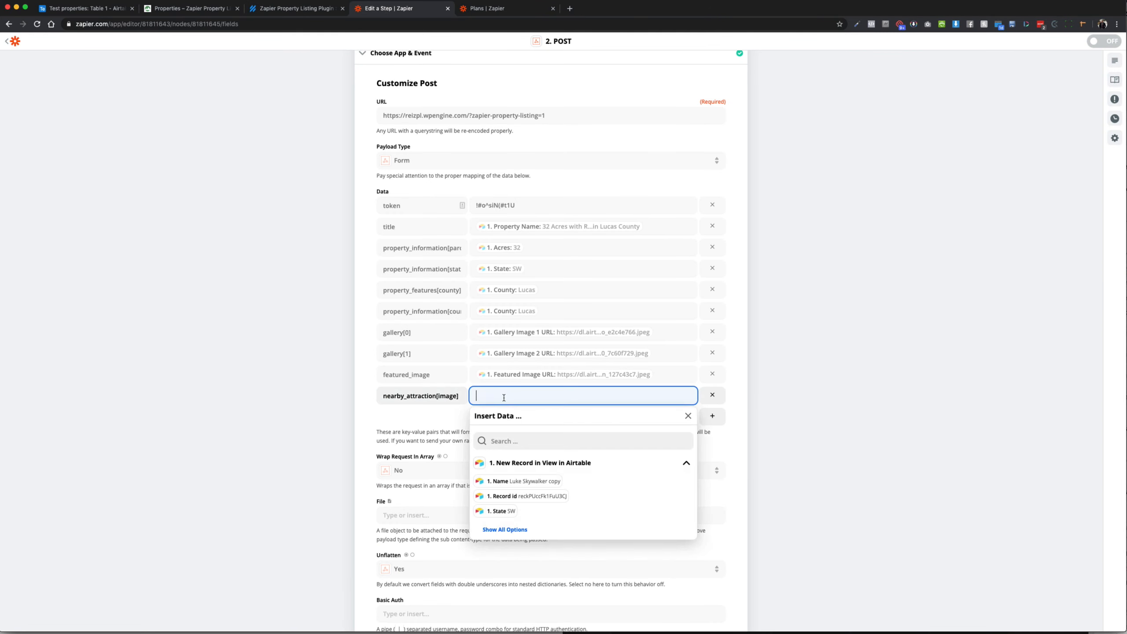
pyautogui.click(319, 7)
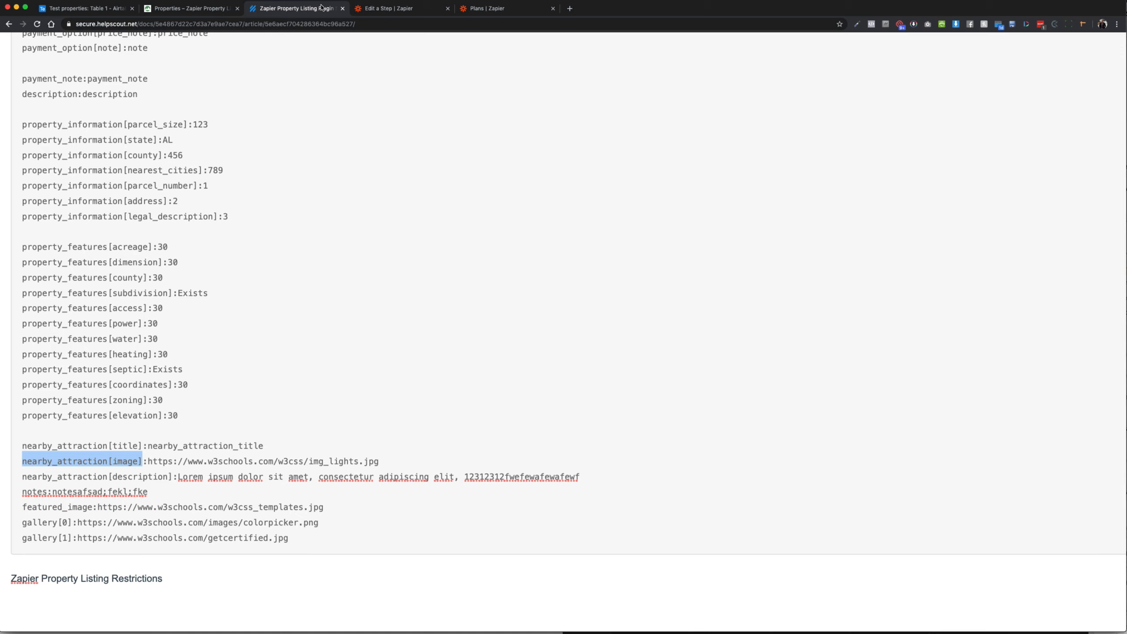
pyautogui.click(417, 8)
pyautogui.click(574, 442)
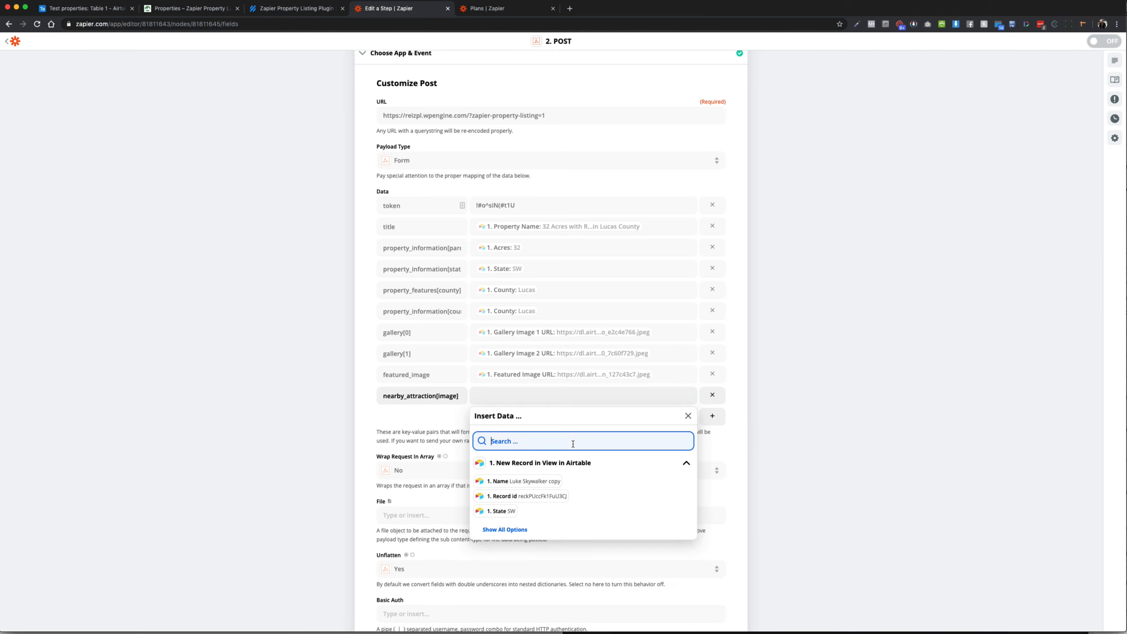
pyautogui.write('attr')
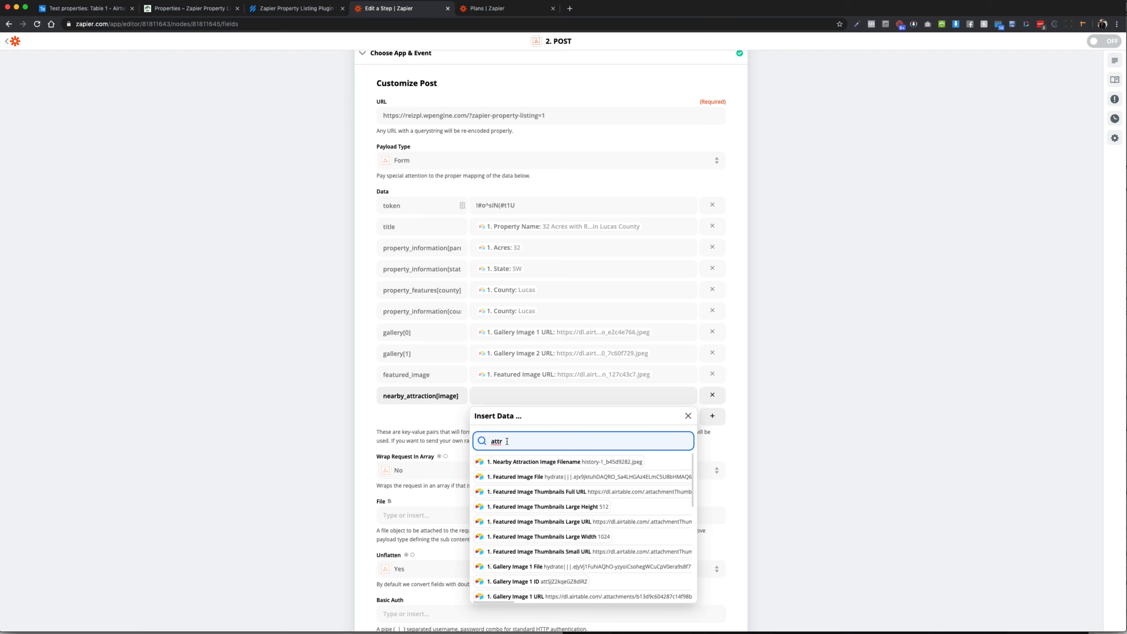
pyautogui.scroll(-3, 536, 548)
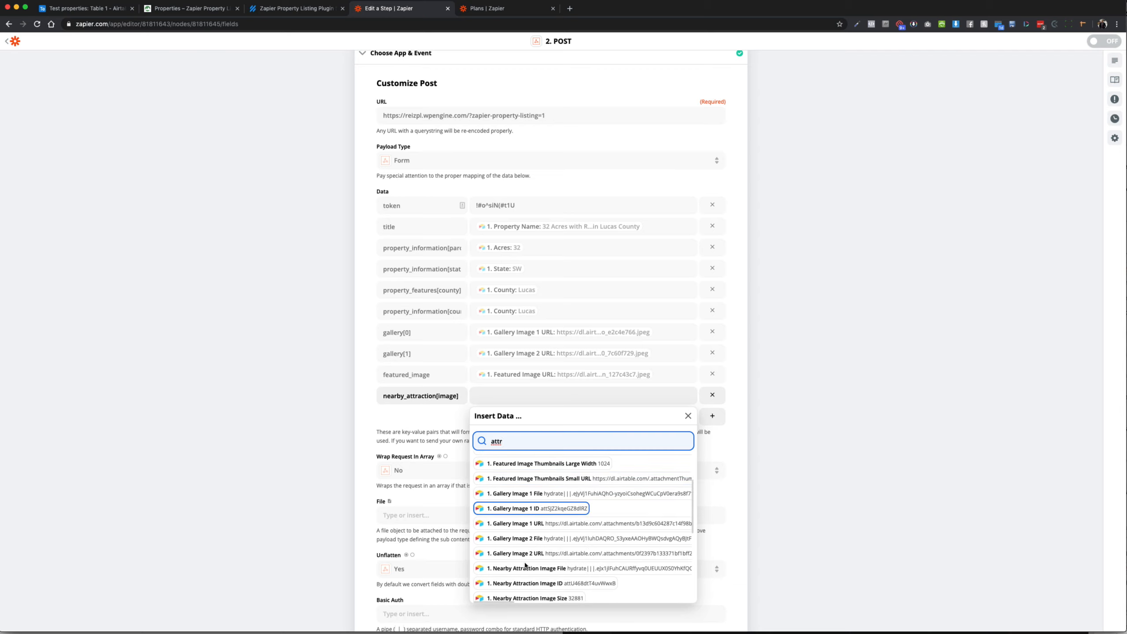
pyautogui.scroll(-3, 541, 568)
pyautogui.scroll(-3, 540, 569)
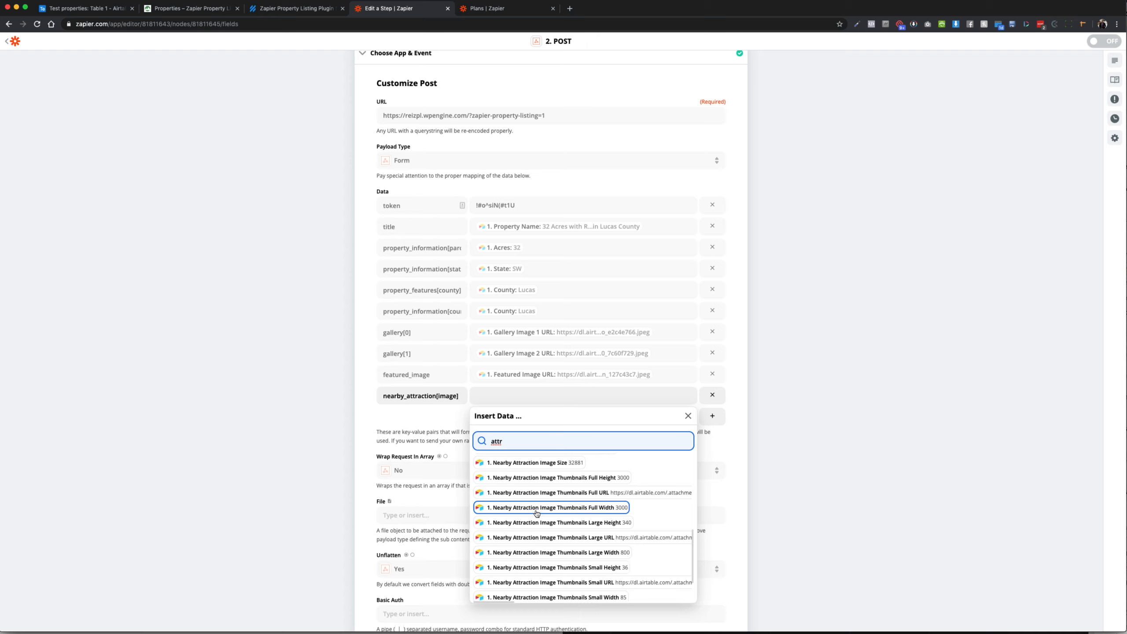
pyautogui.scroll(-2, 537, 569)
pyautogui.click(538, 578)
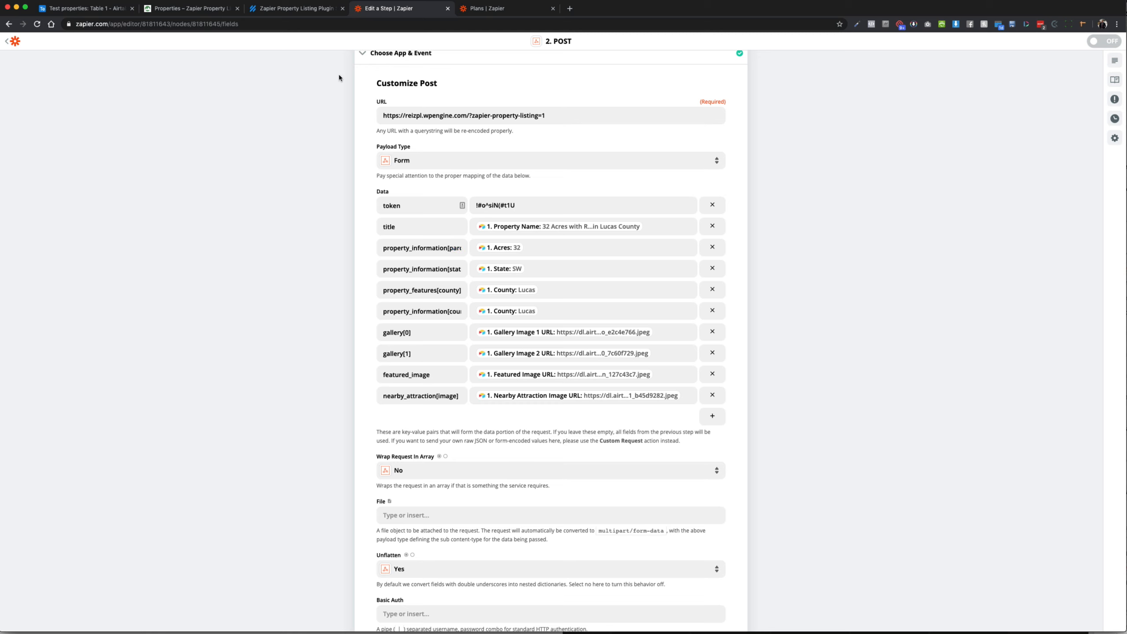
# Step: Open the property site's WordPress admin dashboard and close the expanded record on the Airtable board
pyautogui.click(193, 9)
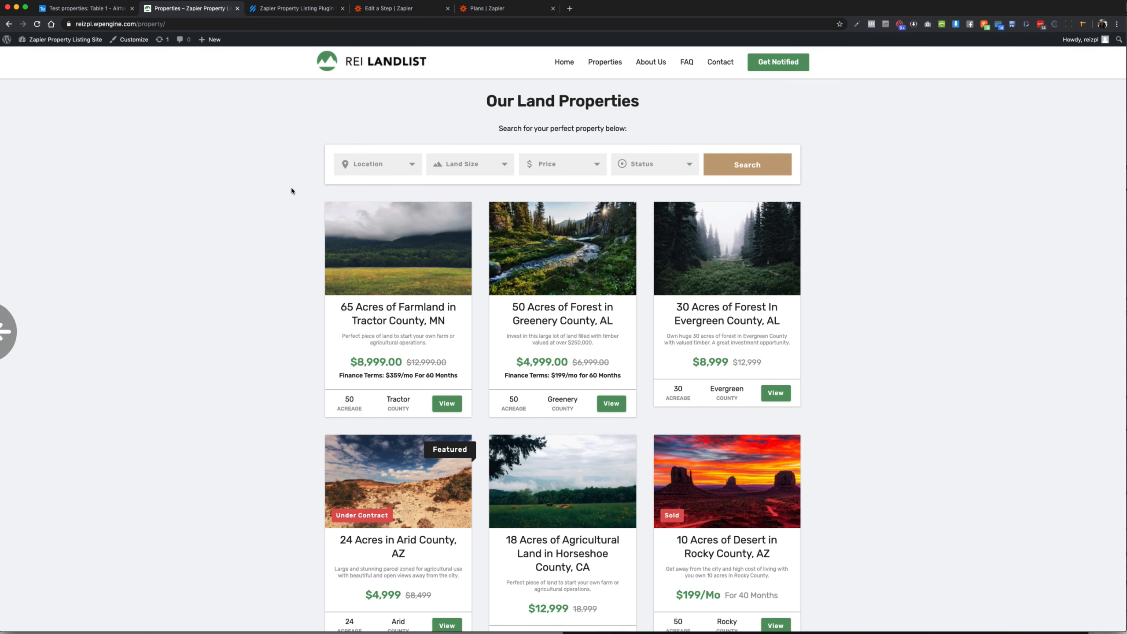
pyautogui.click(74, 39)
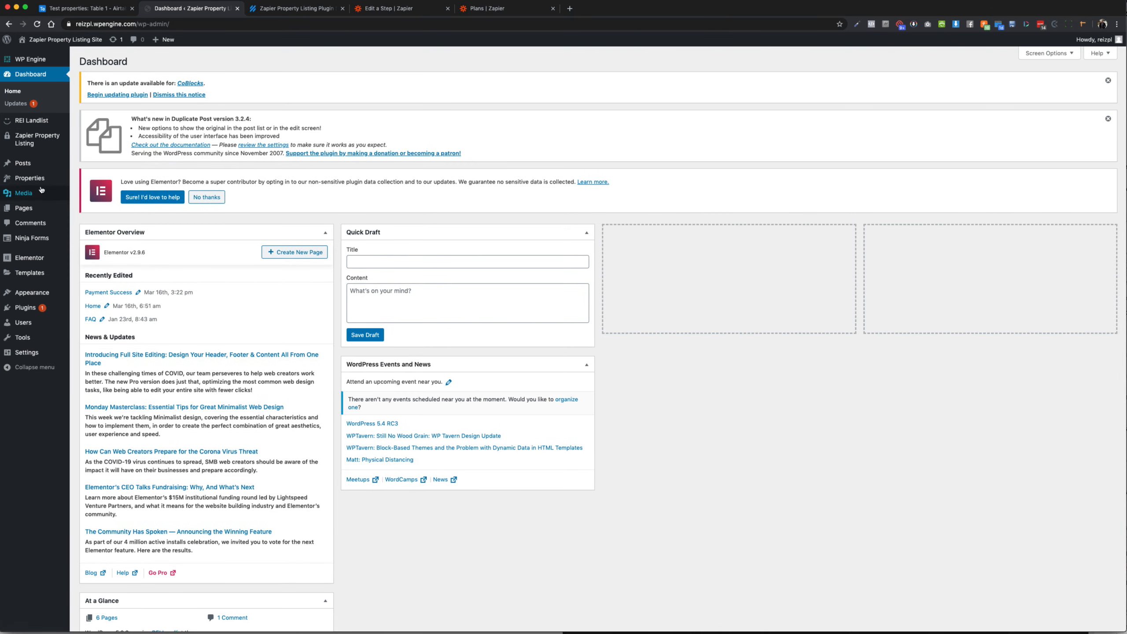
pyautogui.moveTo(37, 184)
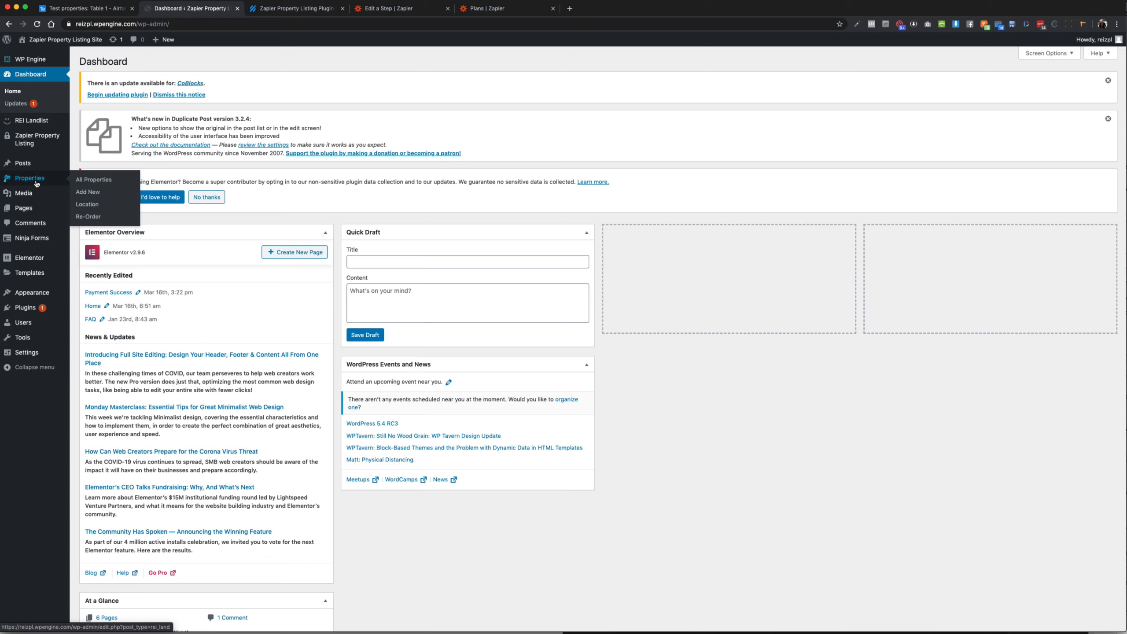
pyautogui.click(84, 8)
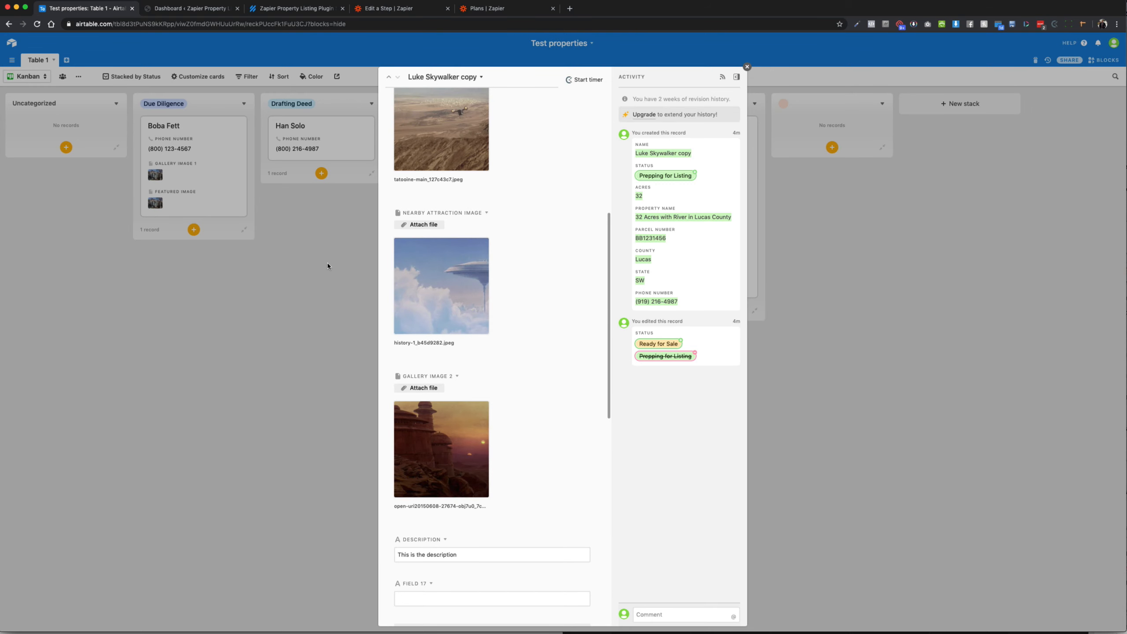
pyautogui.click(324, 273)
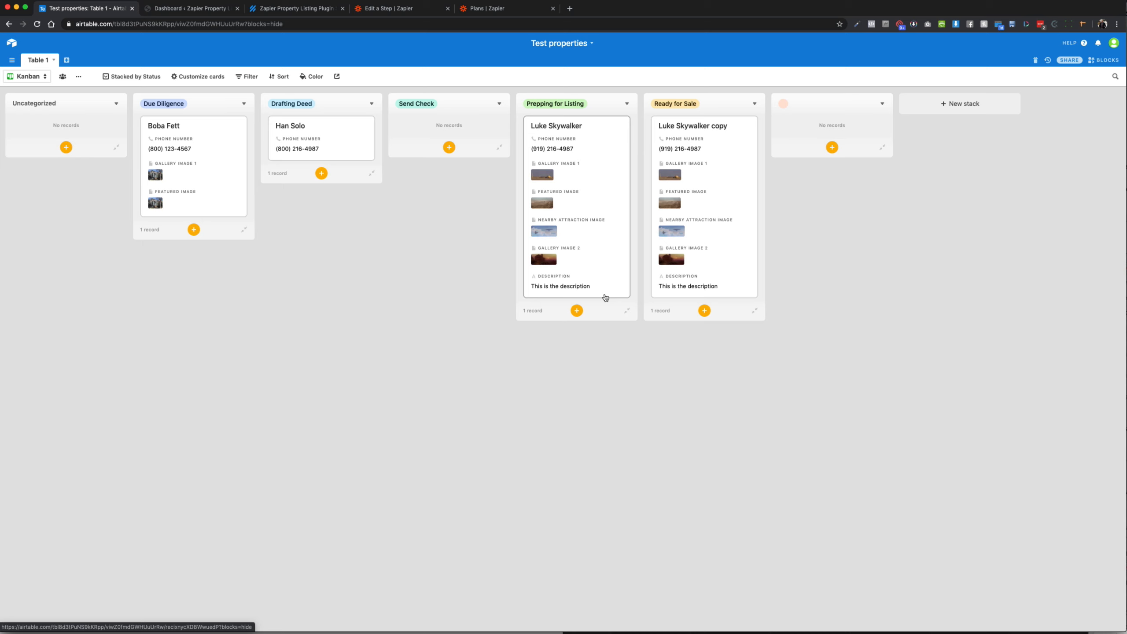
pyautogui.click(169, 10)
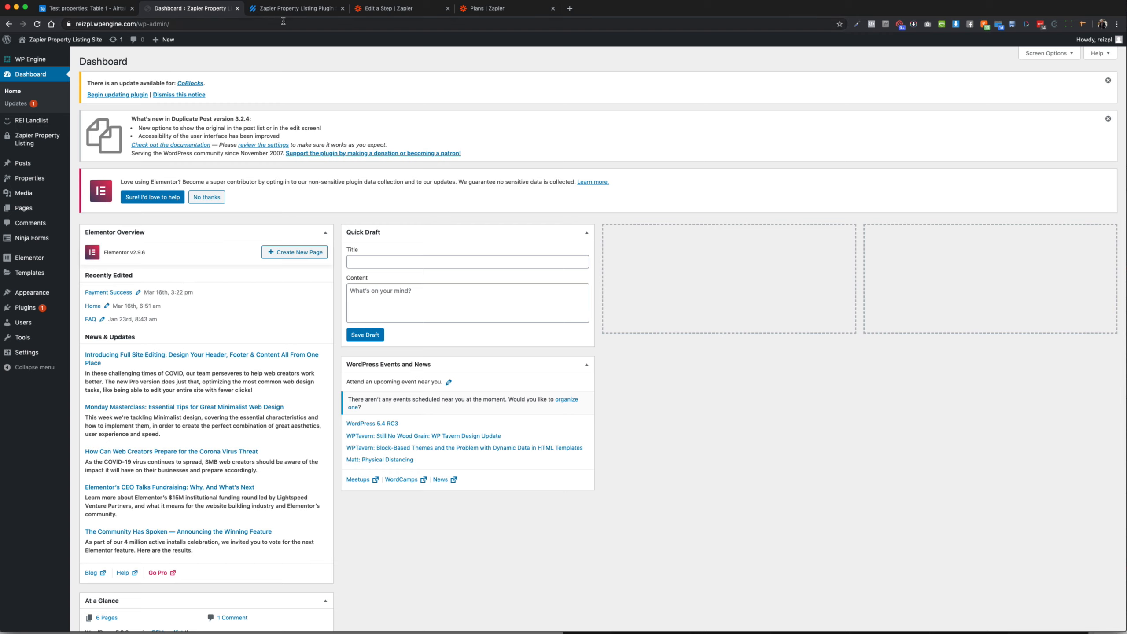
# Step: Return to the Zapier editor and continue from the customized POST fields to the Send Data test
pyautogui.click(368, 10)
pyautogui.scroll(-3, 543, 413)
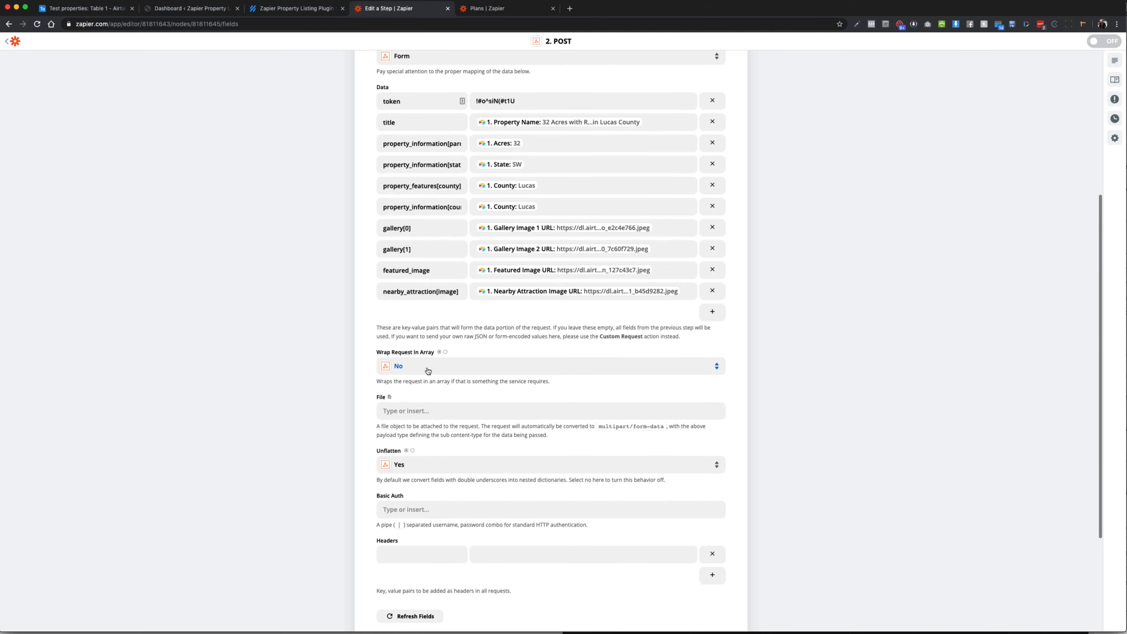
pyautogui.scroll(-5, 428, 369)
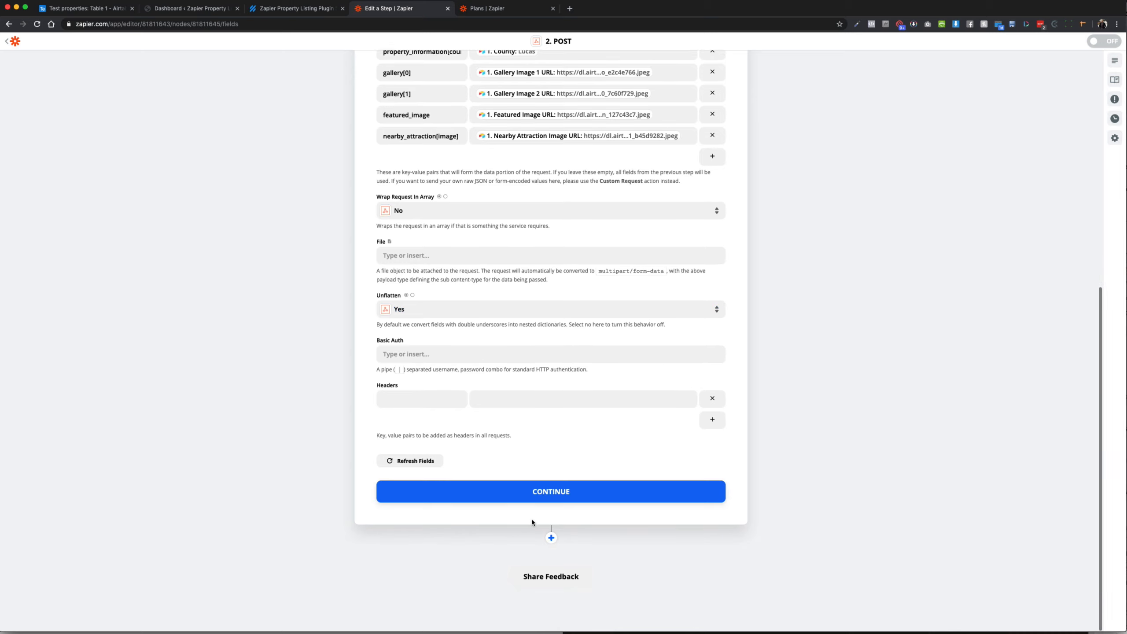
pyautogui.click(506, 497)
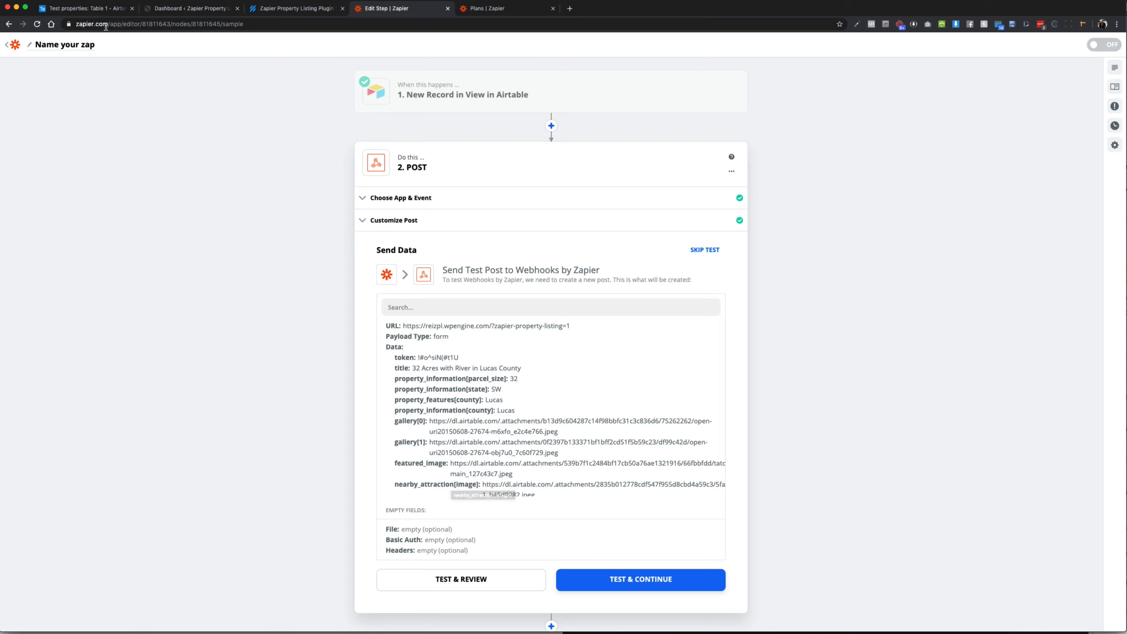
# Step: Review the field values of the Airtable record in the Ready for Sale stack, including status, acres and property name
pyautogui.click(84, 8)
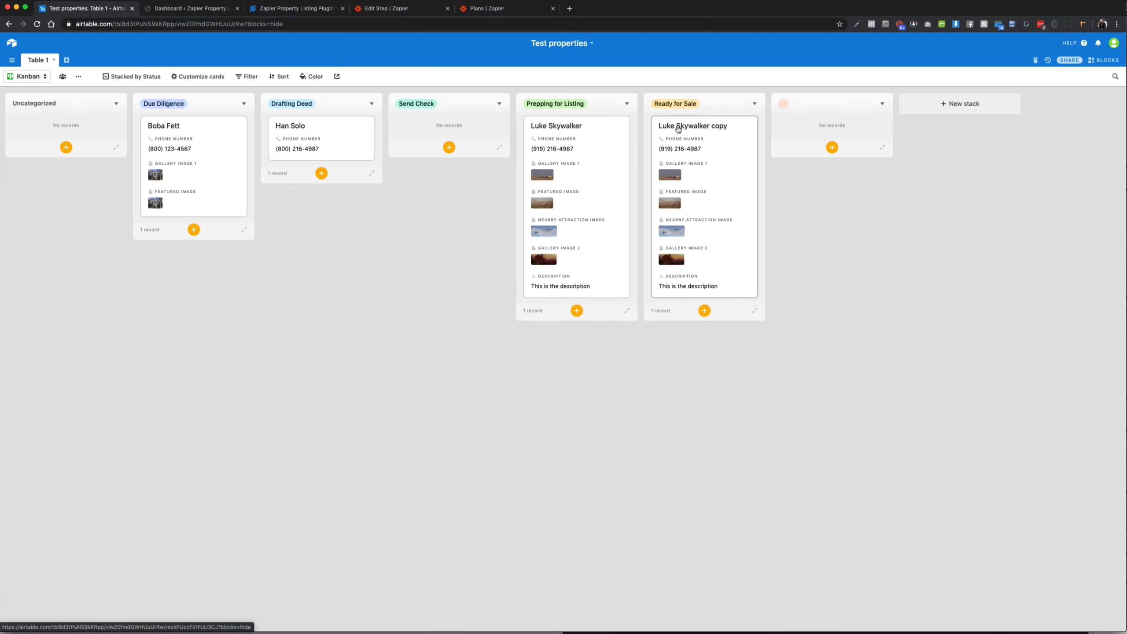
pyautogui.click(696, 185)
pyautogui.click(305, 343)
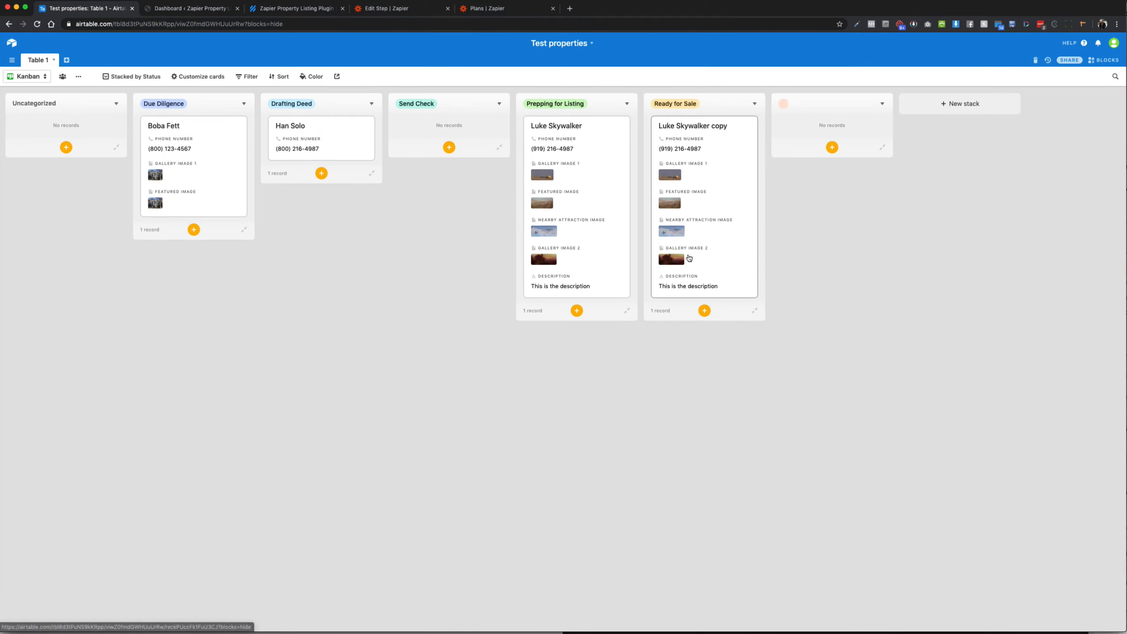
pyautogui.click(689, 258)
pyautogui.scroll(-10, 486, 517)
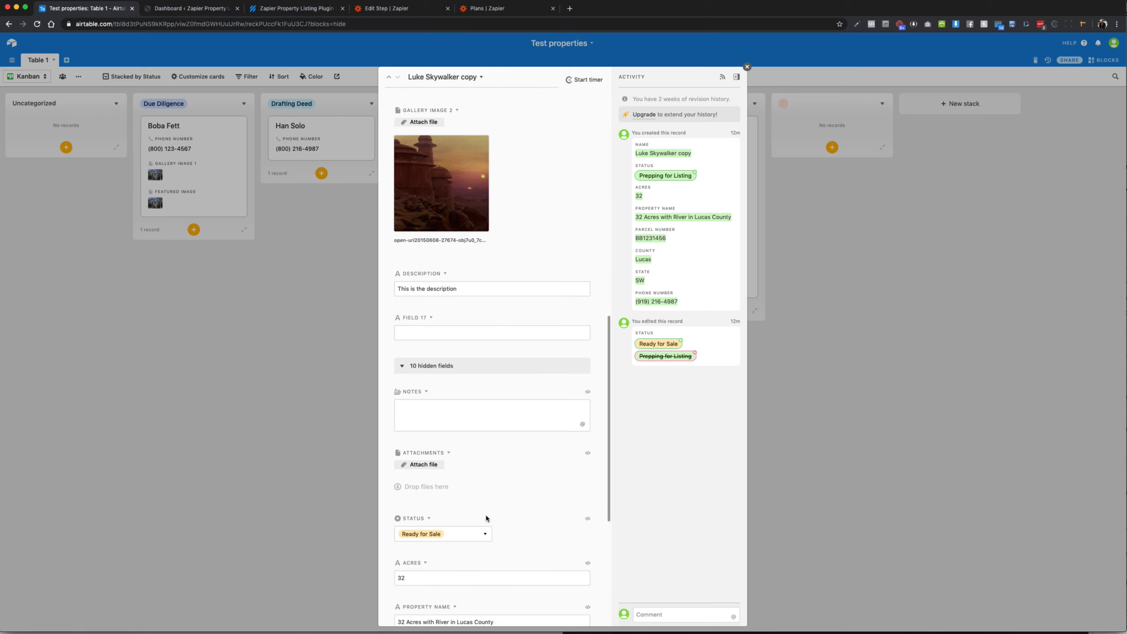
pyautogui.scroll(-5, 487, 518)
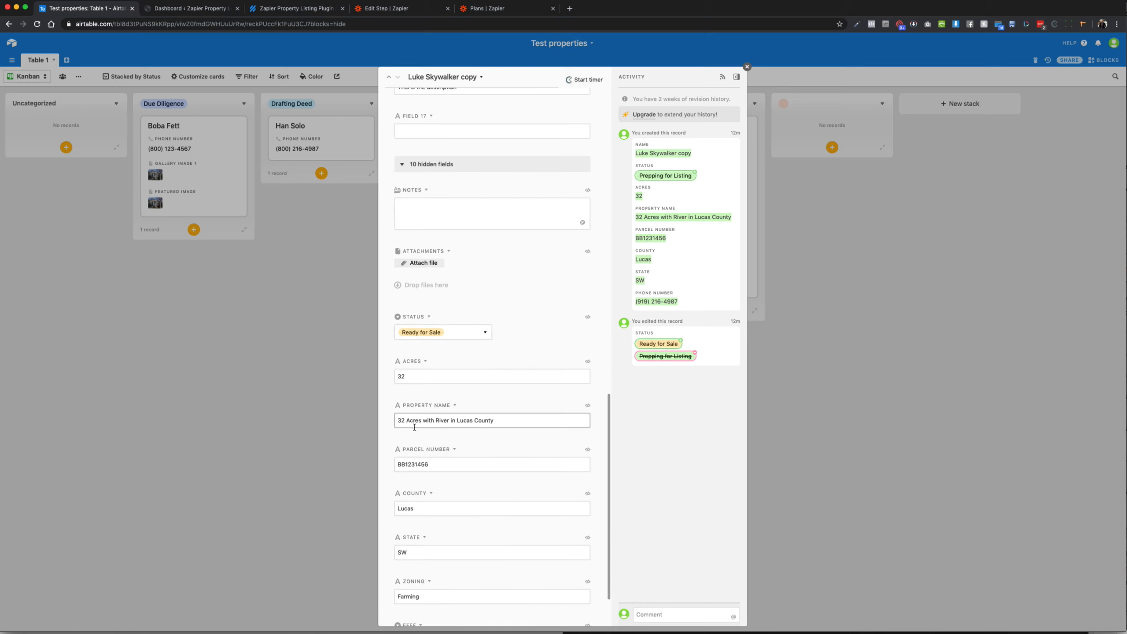
pyautogui.click(336, 471)
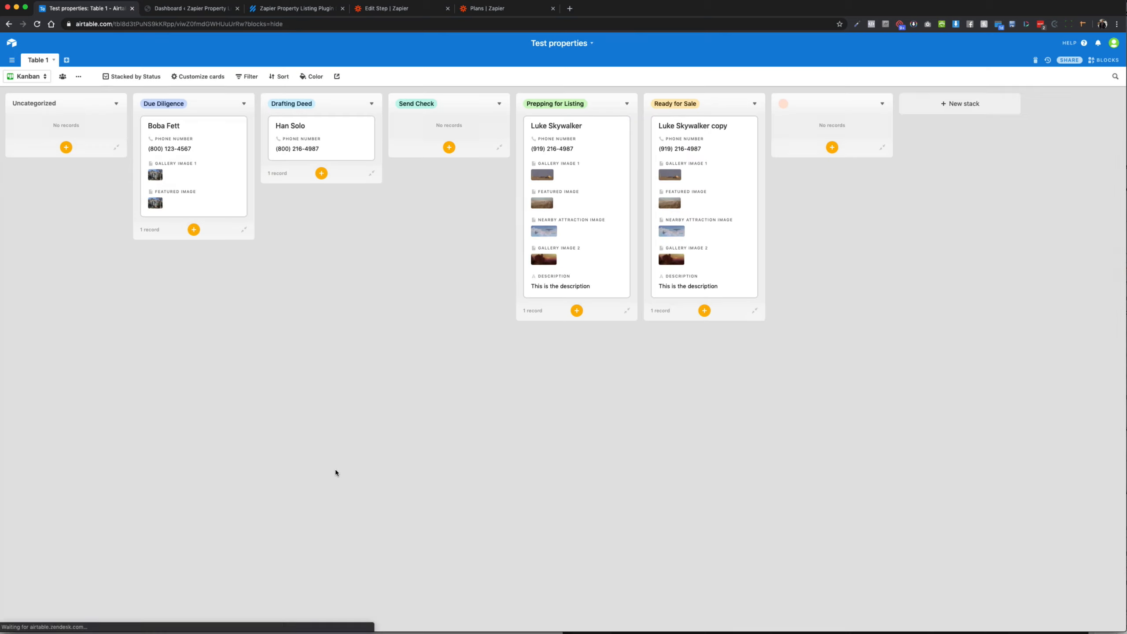
# Step: Send the test post from the Zapier webhook step and turn the zap on
pyautogui.click(193, 9)
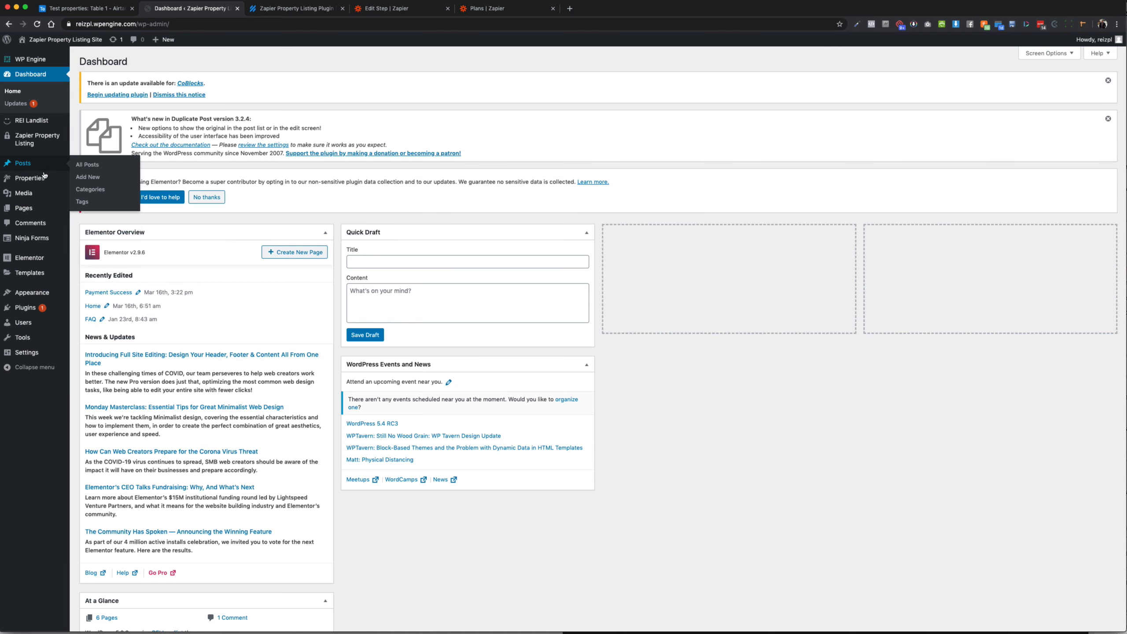
pyautogui.click(317, 10)
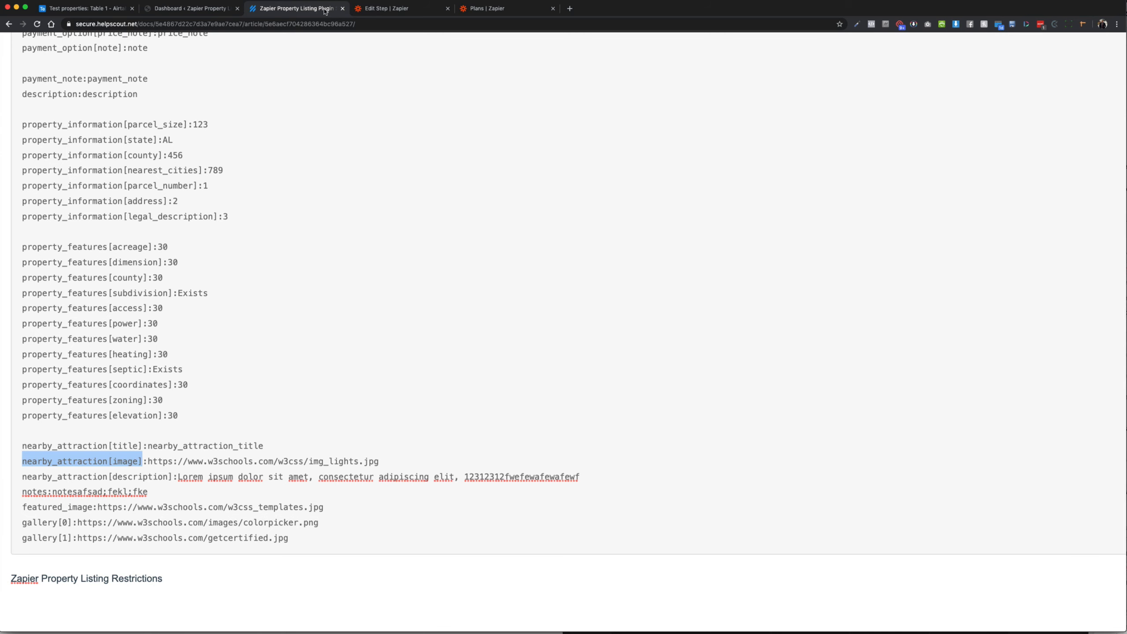
pyautogui.click(393, 9)
pyautogui.click(633, 585)
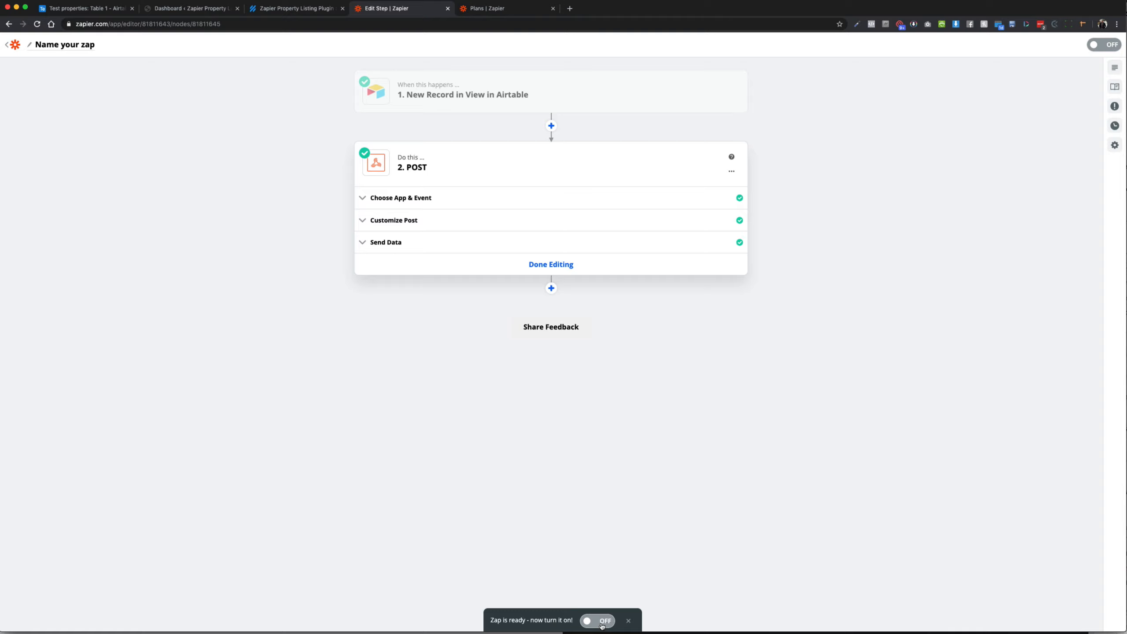
pyautogui.click(1103, 46)
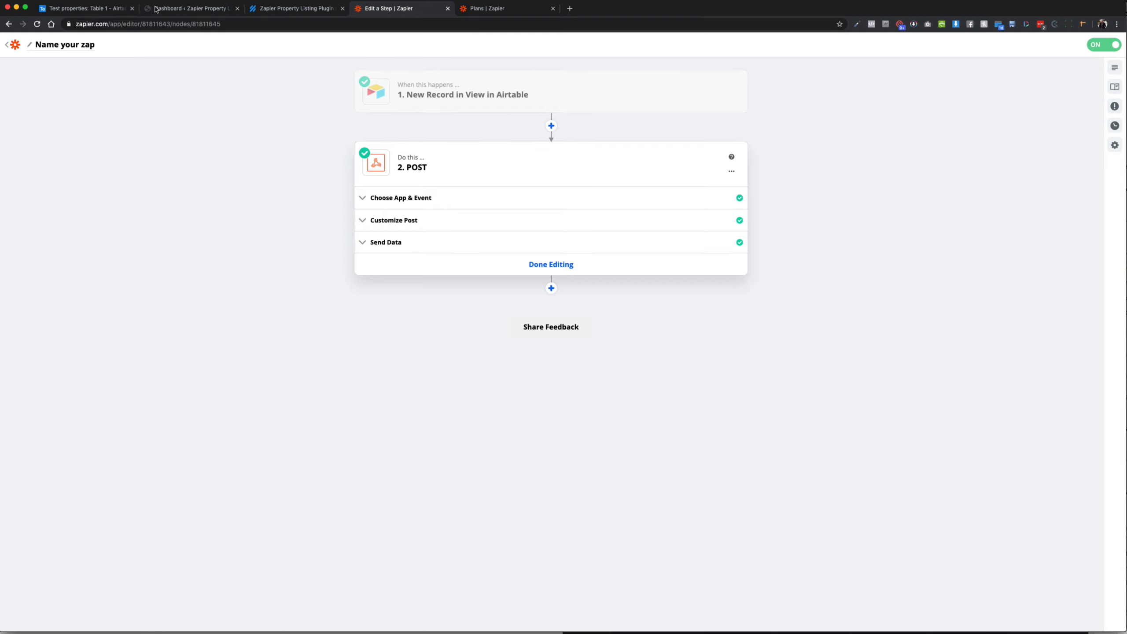
# Step: Name the zap "Airtable to Site"
pyautogui.click(78, 47)
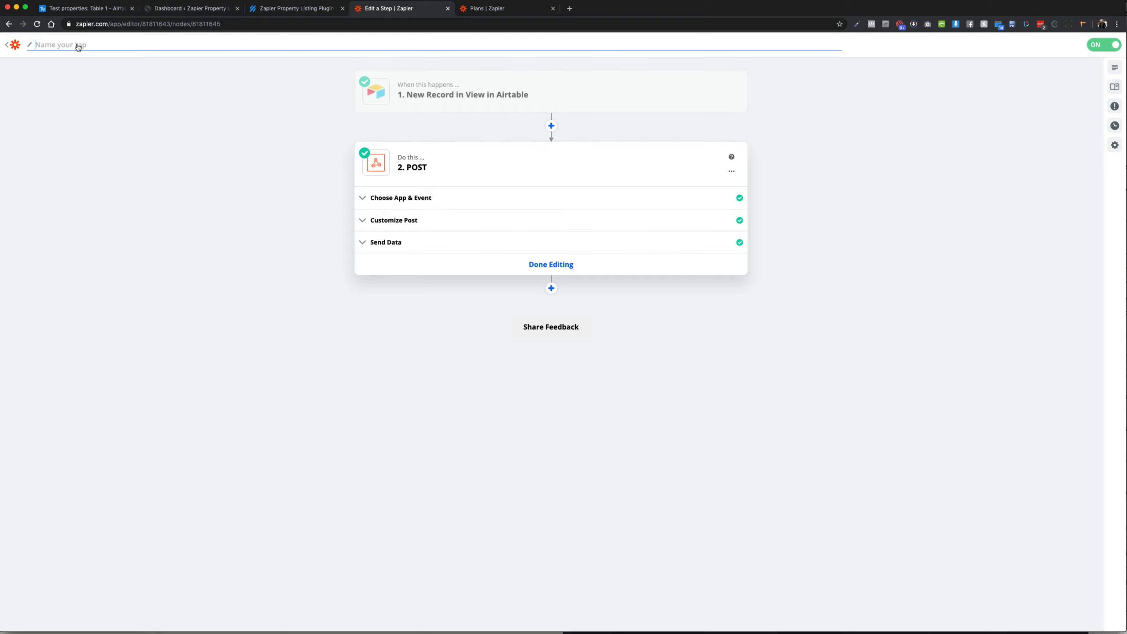
pyautogui.write('Airtable to Site')
pyautogui.click(65, 118)
# Step: Open the WordPress property list and preview the newest "32 Acres with River in Lucas County" draft
pyautogui.click(153, 10)
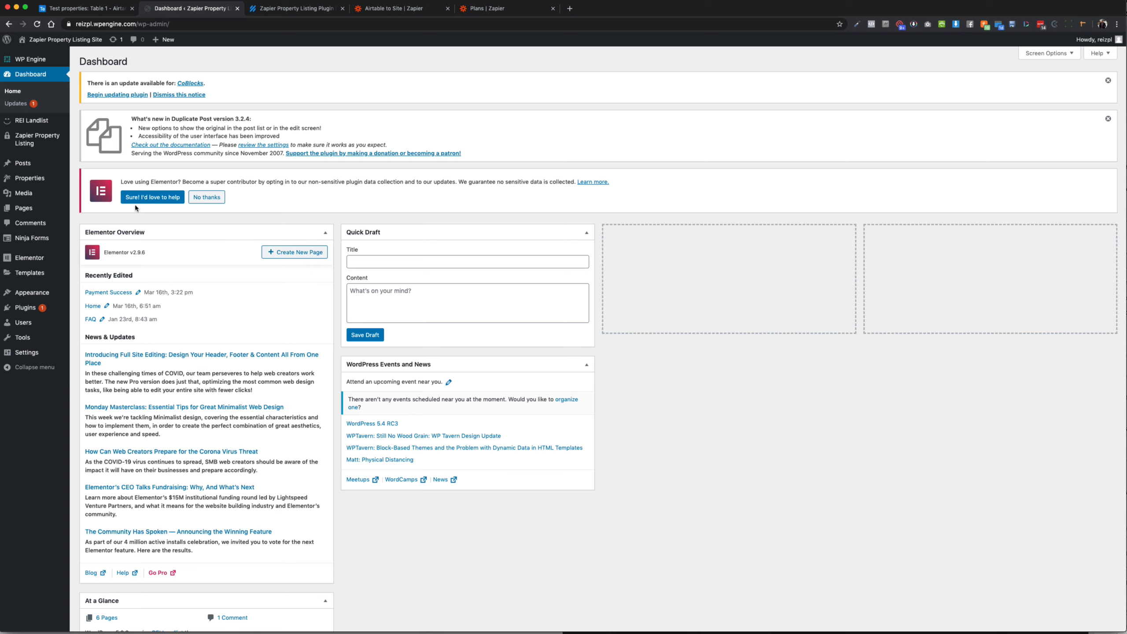
pyautogui.click(30, 178)
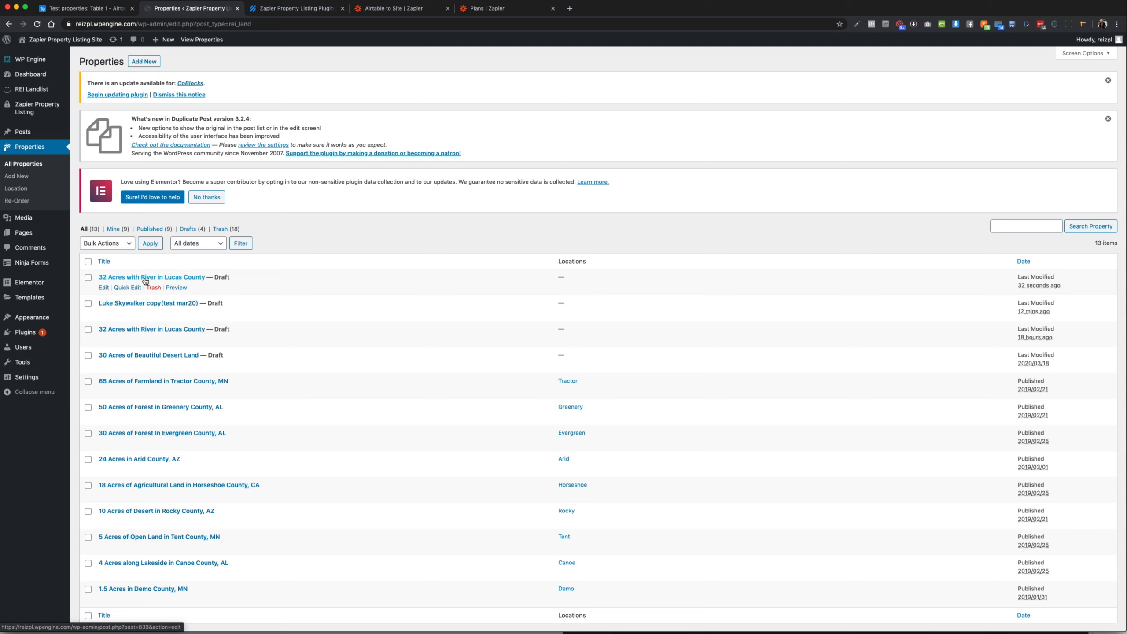
pyautogui.click(171, 287)
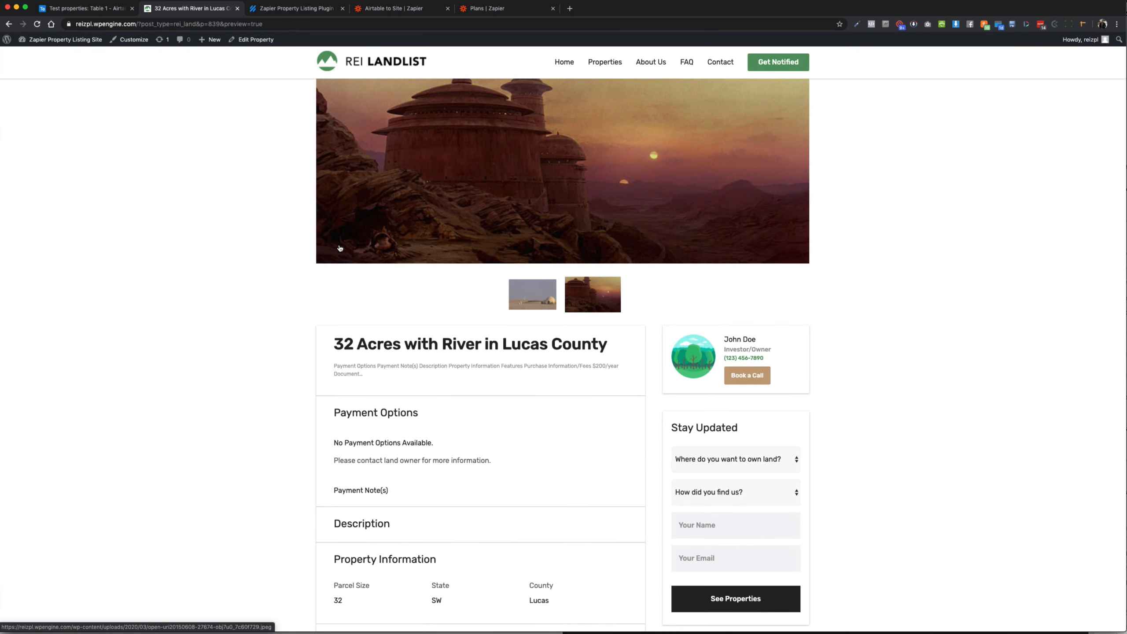
# Step: Examine the property preview page, including the gallery, property information, features, fees and nearby attractions image
pyautogui.scroll(-4, 340, 249)
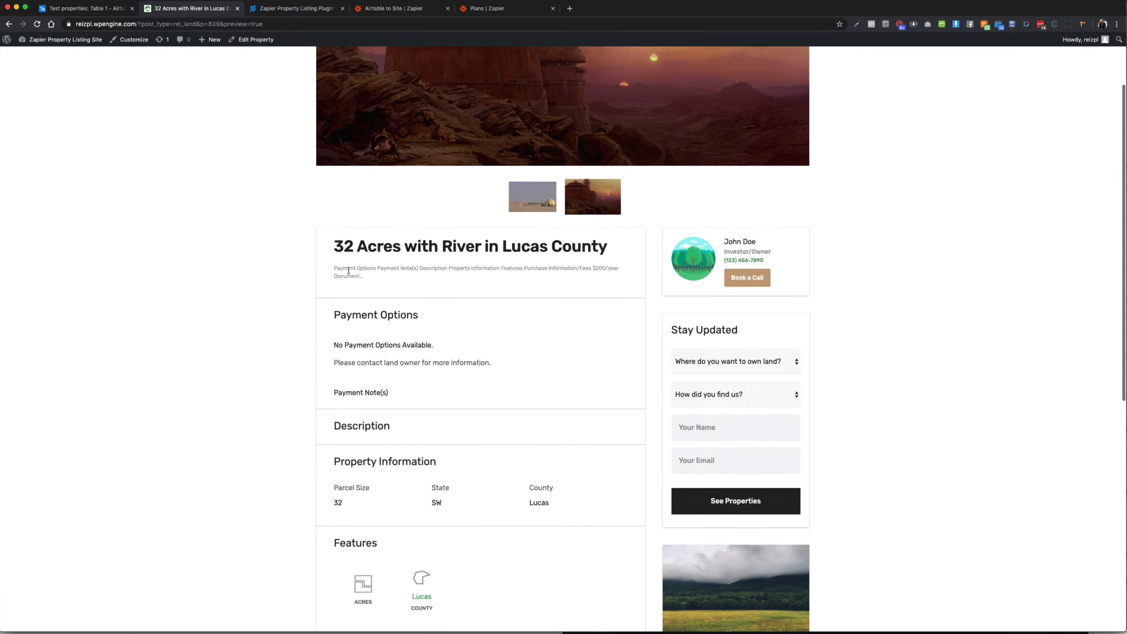
pyautogui.scroll(-4, 348, 270)
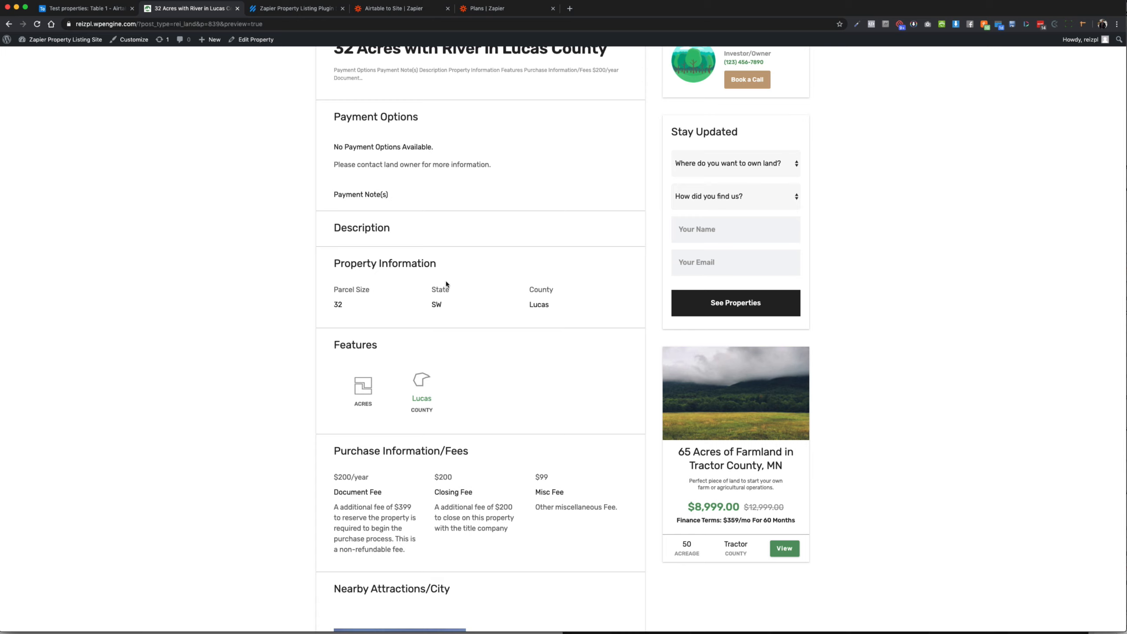
pyautogui.scroll(-7, 519, 339)
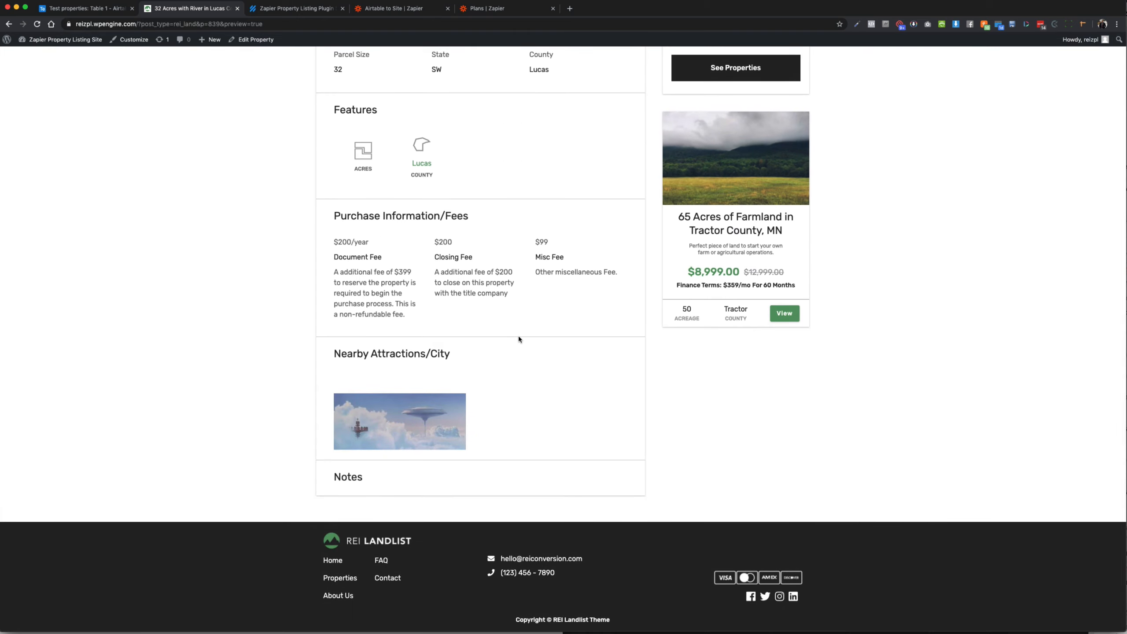
pyautogui.scroll(8, 519, 339)
pyautogui.scroll(-10, 518, 335)
pyautogui.doubleClick(422, 162)
pyautogui.scroll(4, 422, 159)
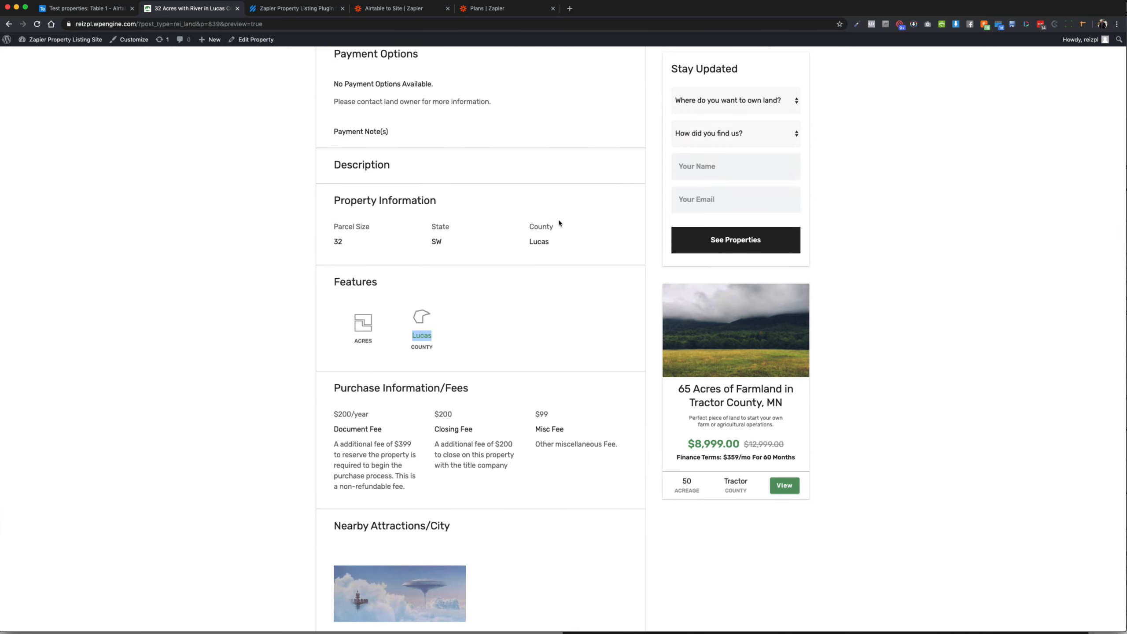
pyautogui.scroll(-4, 430, 333)
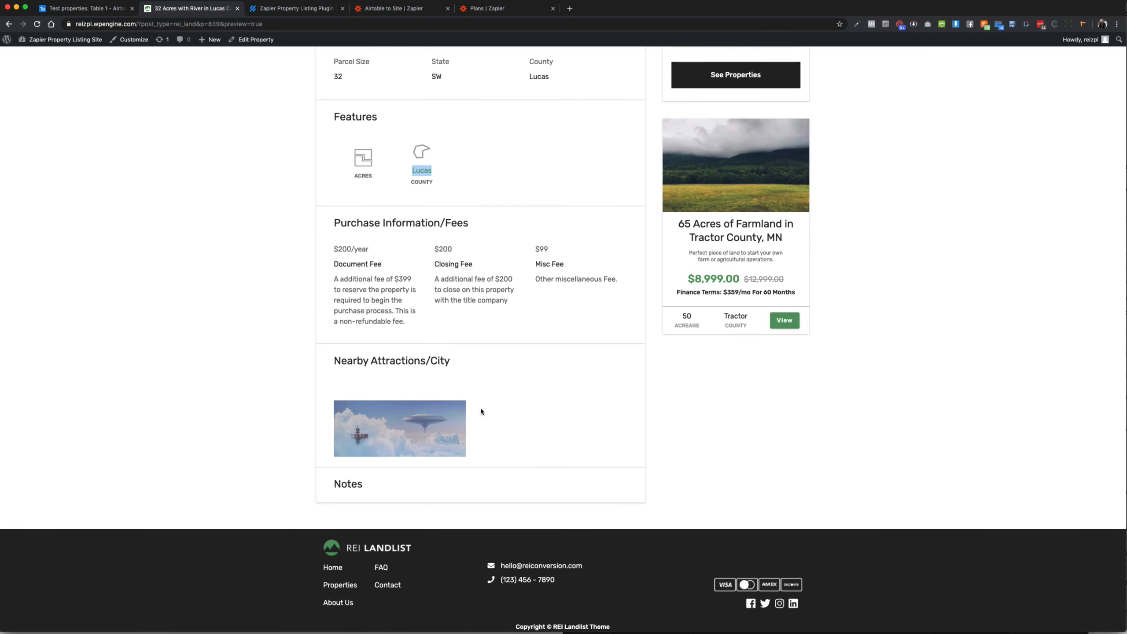
pyautogui.scroll(12, 481, 408)
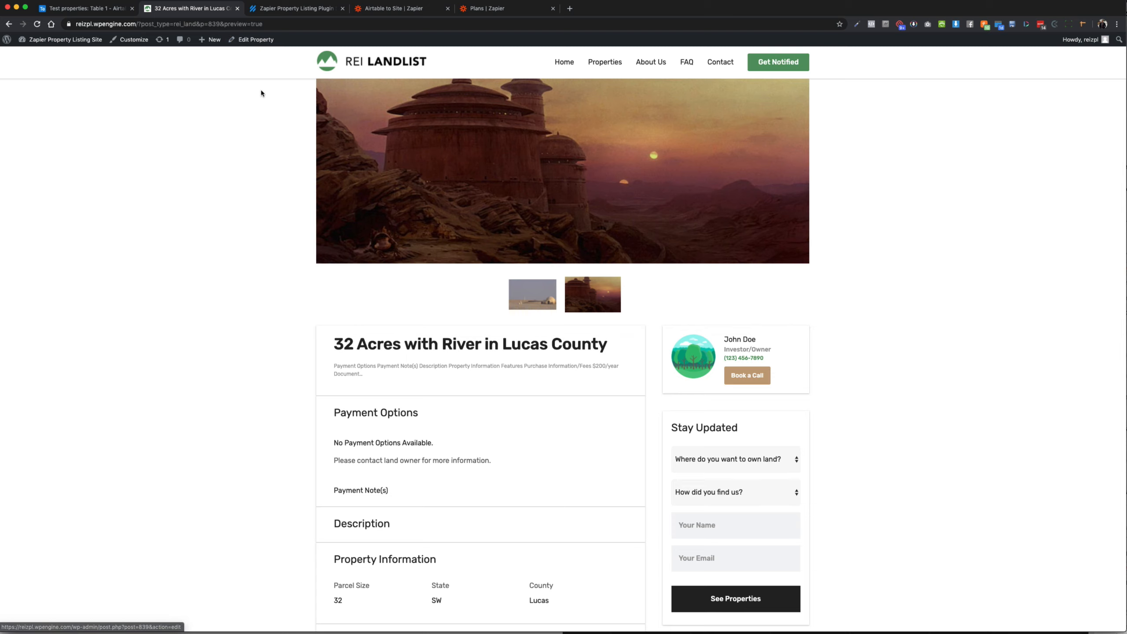
# Step: Open the draft property in the WordPress editor and look through its content blocks and Land Gallery
pyautogui.click(250, 44)
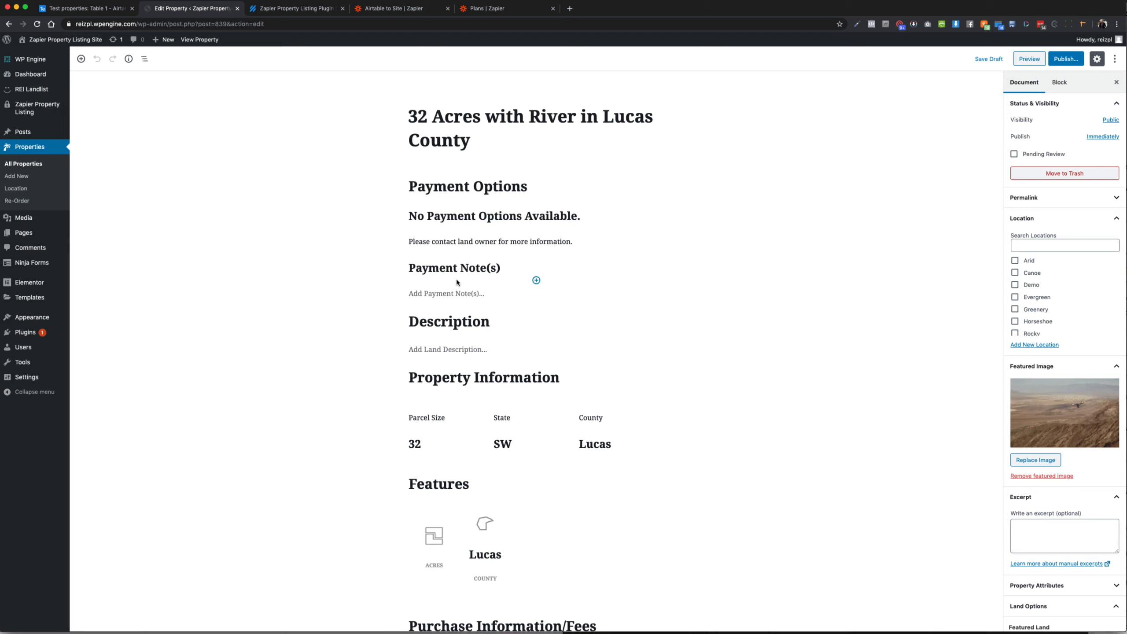
pyautogui.scroll(-10, 456, 291)
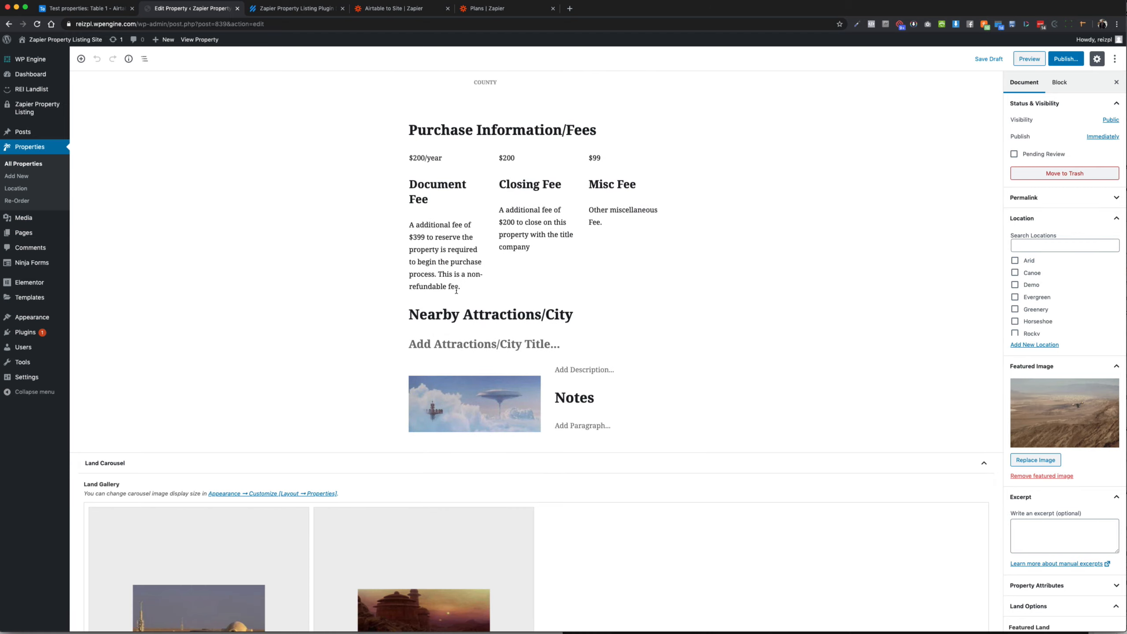
pyautogui.scroll(-3, 456, 291)
pyautogui.scroll(3, 456, 291)
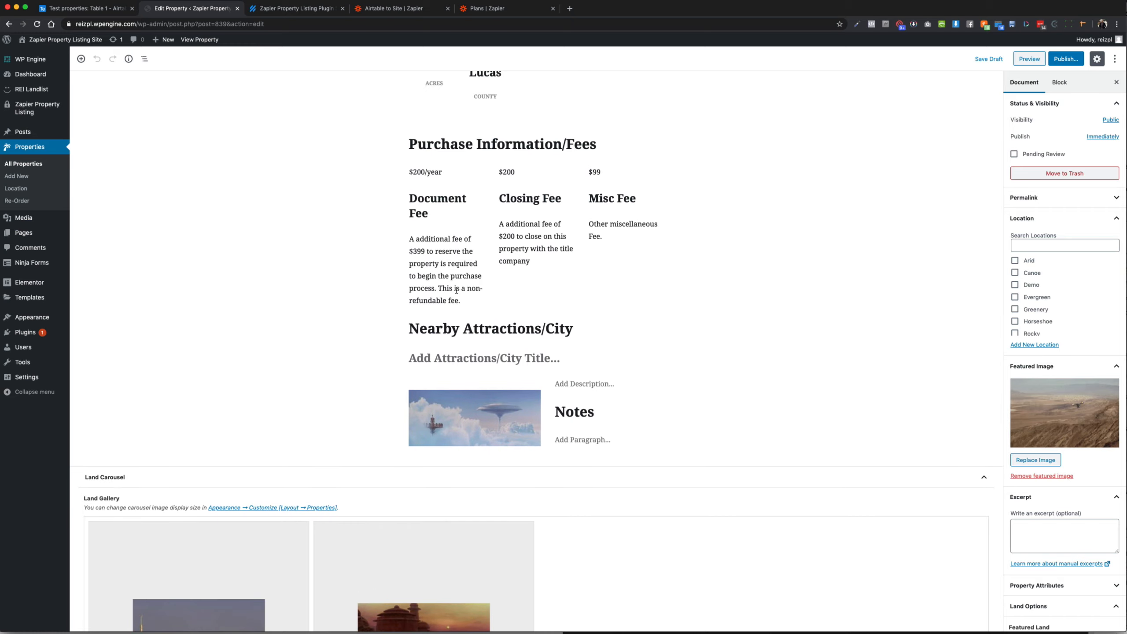
pyautogui.click(456, 290)
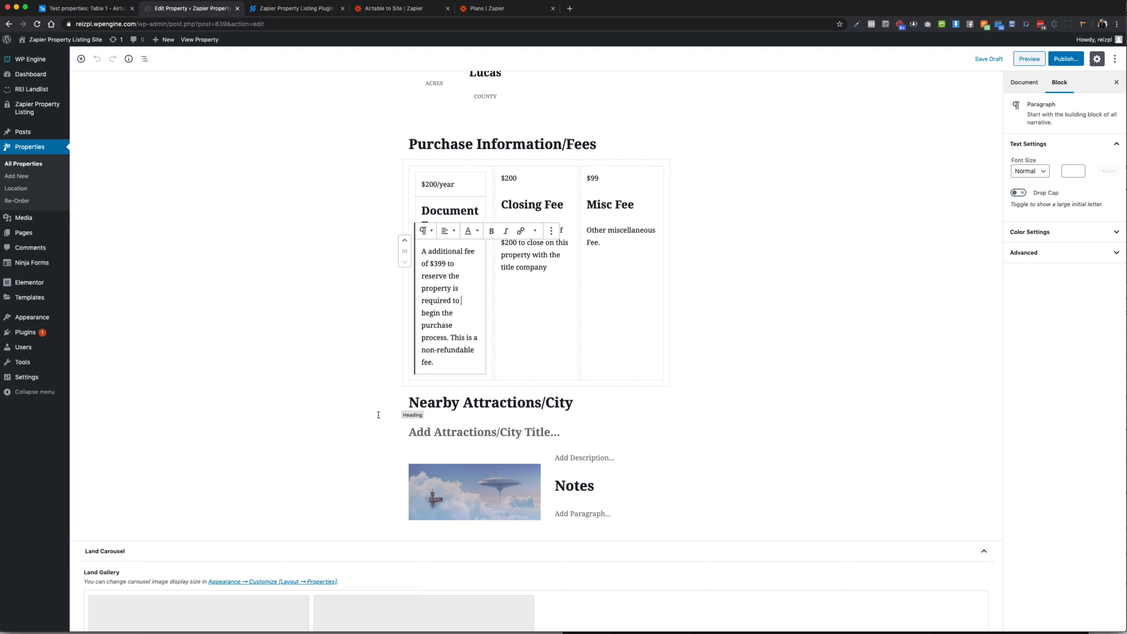
pyautogui.click(313, 393)
pyautogui.scroll(10, 314, 393)
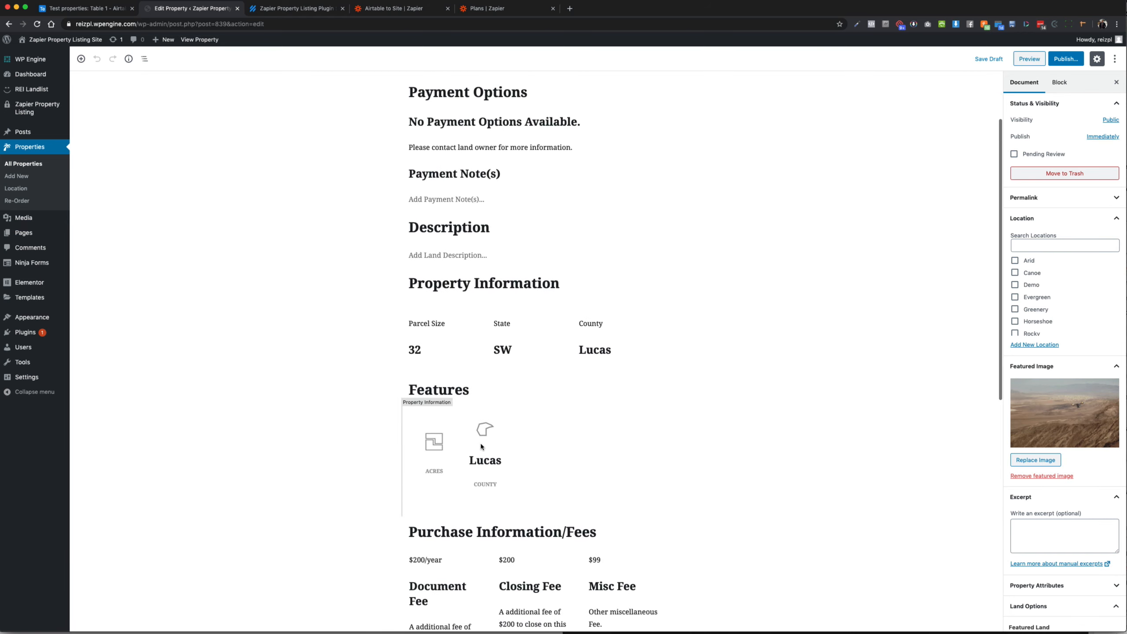
# Step: Set the Access value of the property information block under Features to "Dirt Road"
pyautogui.click(494, 440)
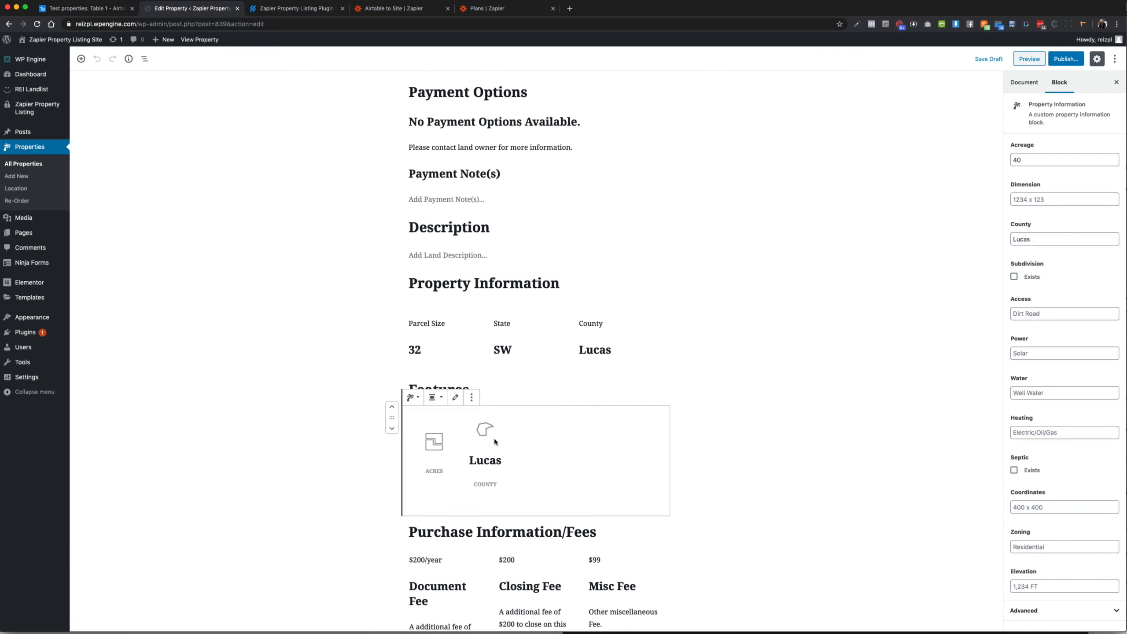
pyautogui.click(1015, 314)
pyautogui.write('Dirt Road')
pyautogui.press('Tab')
pyautogui.click(831, 406)
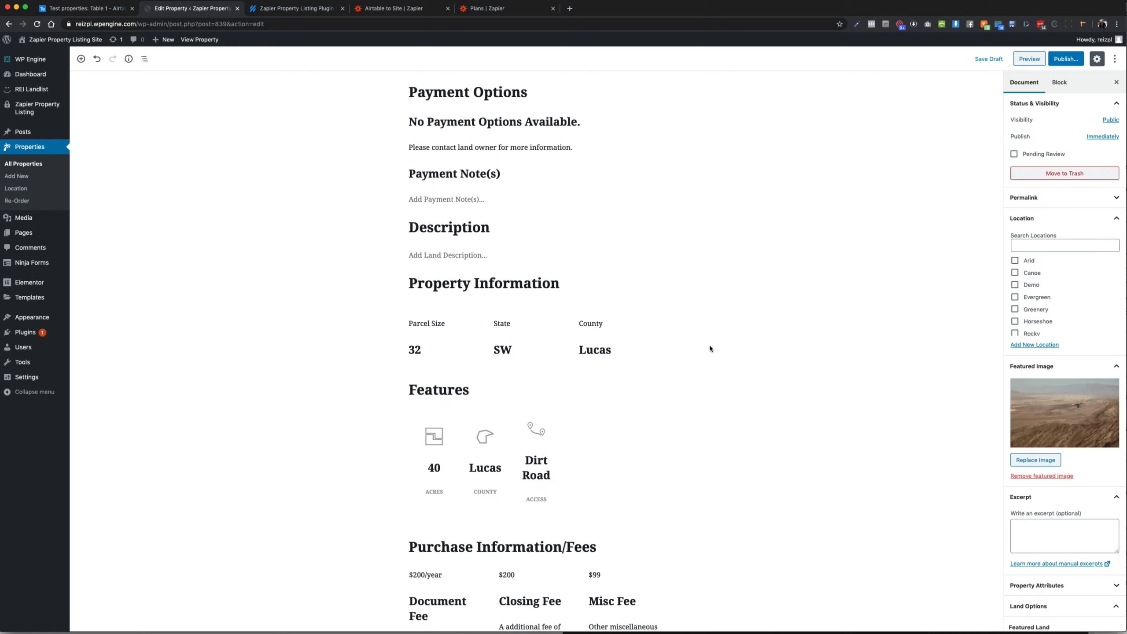
pyautogui.scroll(2, 598, 260)
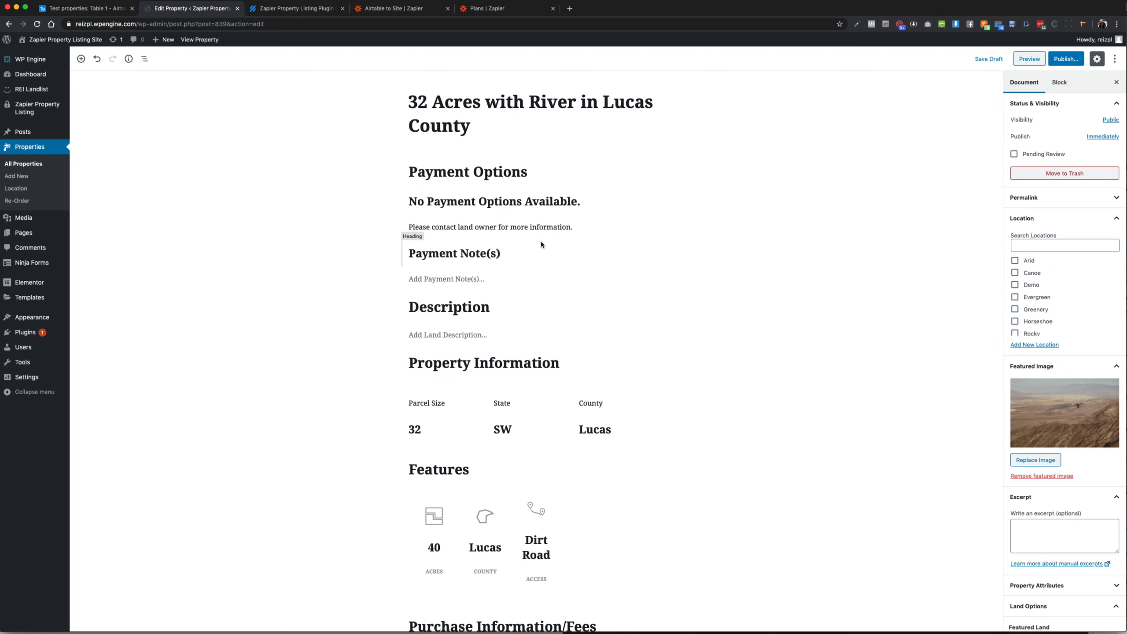
pyautogui.scroll(-10, 541, 244)
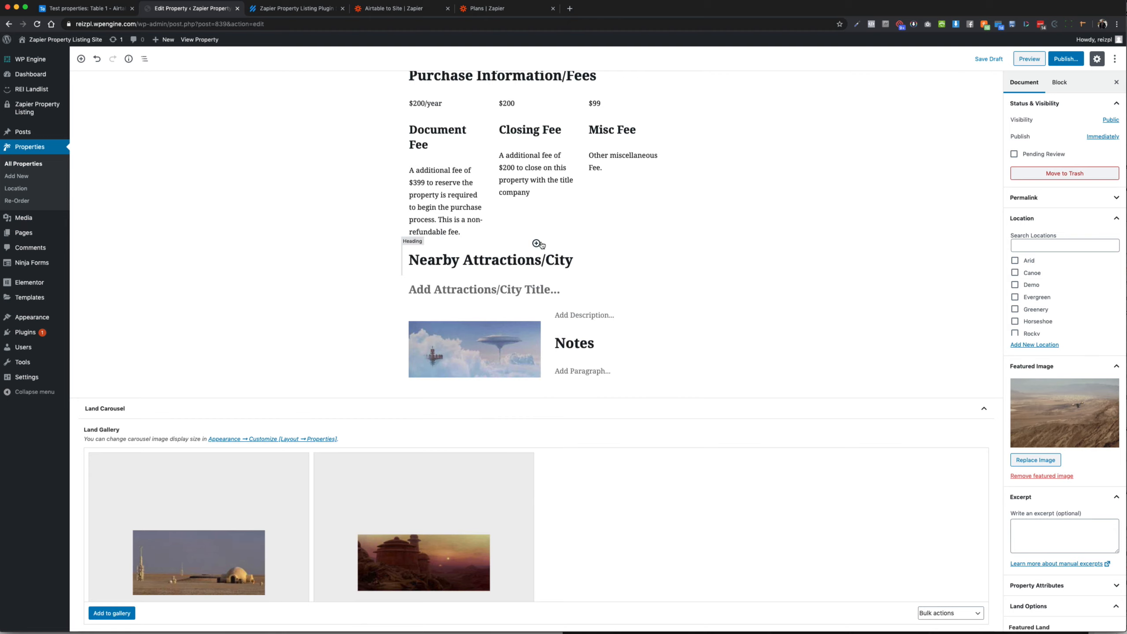
pyautogui.scroll(10, 541, 245)
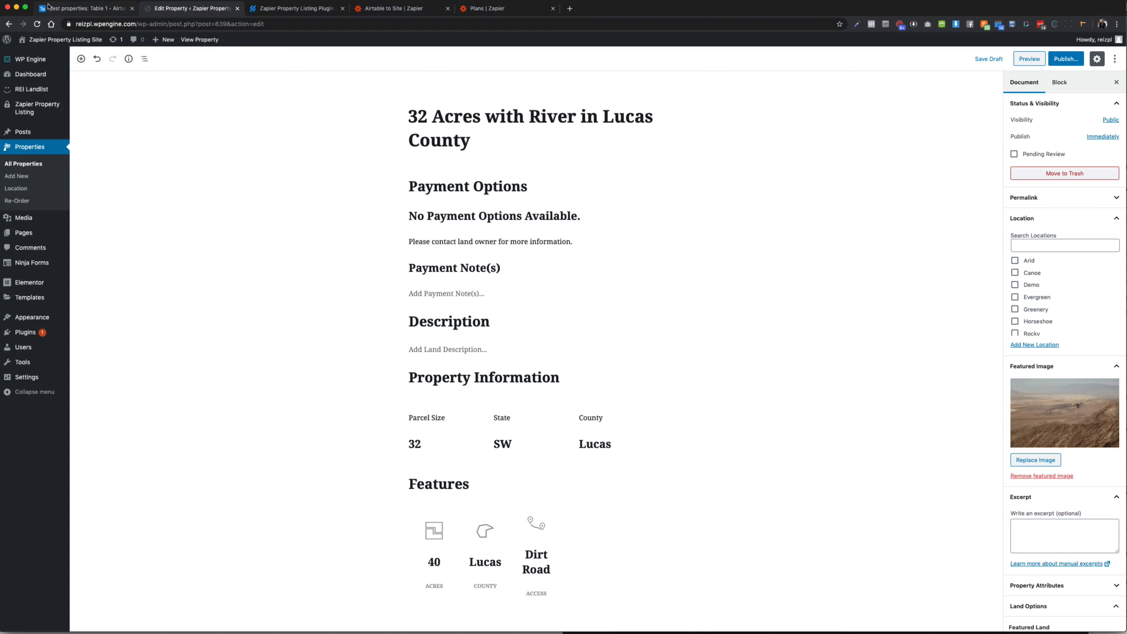
# Step: Switch to the Airtable base, check the Ready for Sale Grid View and return to the Kanban view
pyautogui.click(48, 7)
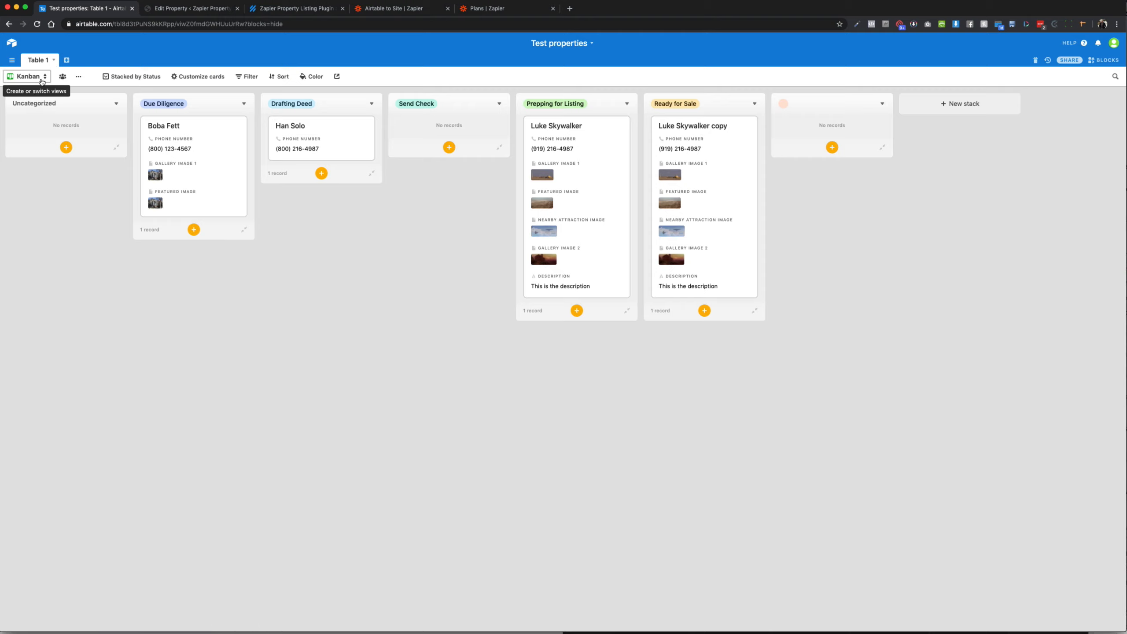
pyautogui.click(42, 80)
pyautogui.click(34, 113)
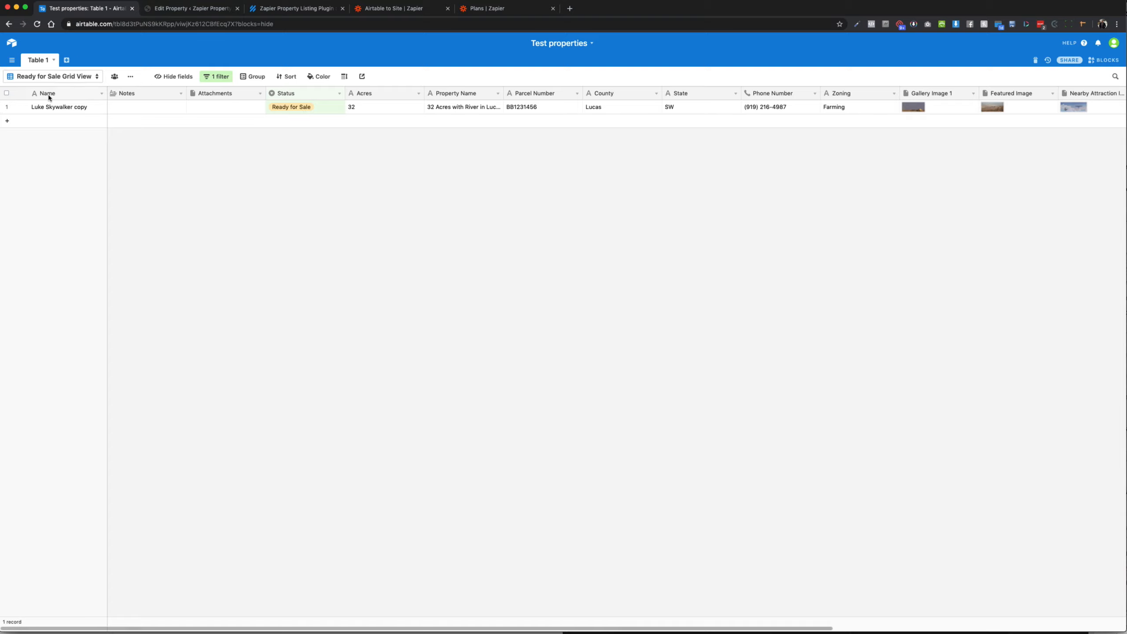
pyautogui.click(44, 78)
pyautogui.click(39, 130)
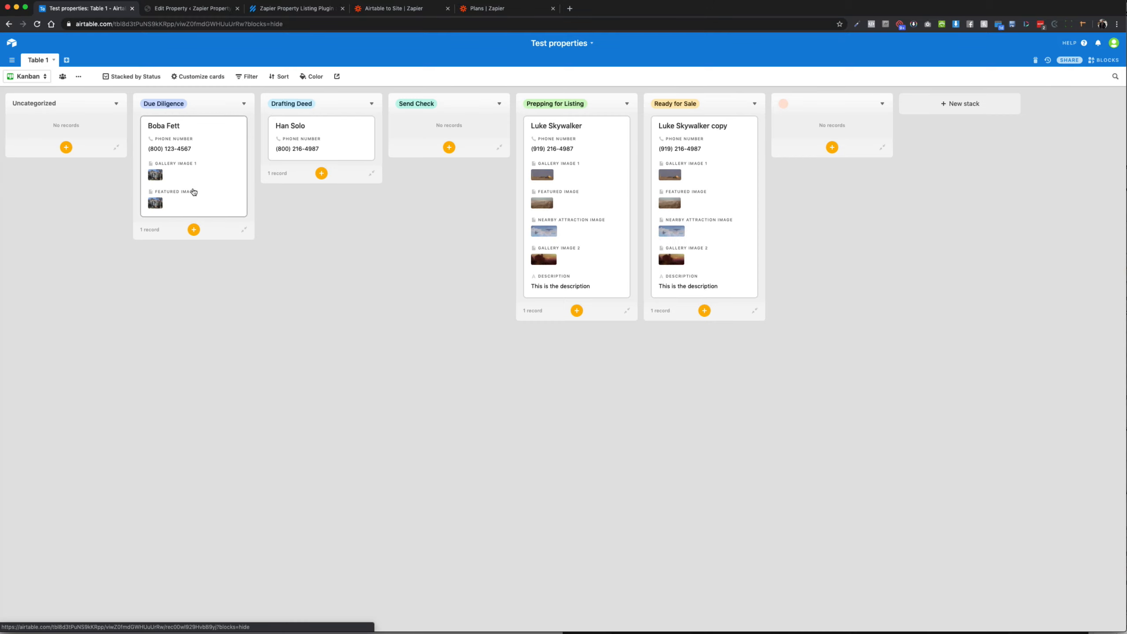
# Step: Move the Due Diligence record through the Send Check stack to the Prepping for Listing stack
pyautogui.moveTo(195, 196); pyautogui.dragTo(425, 169)
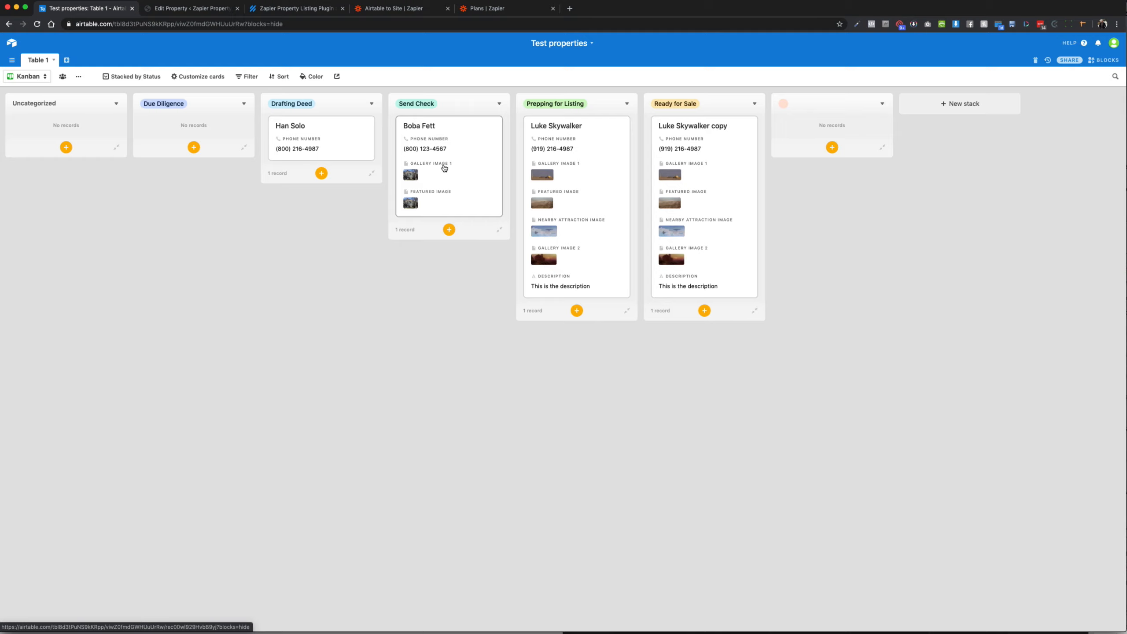
pyautogui.moveTo(445, 168); pyautogui.dragTo(591, 145)
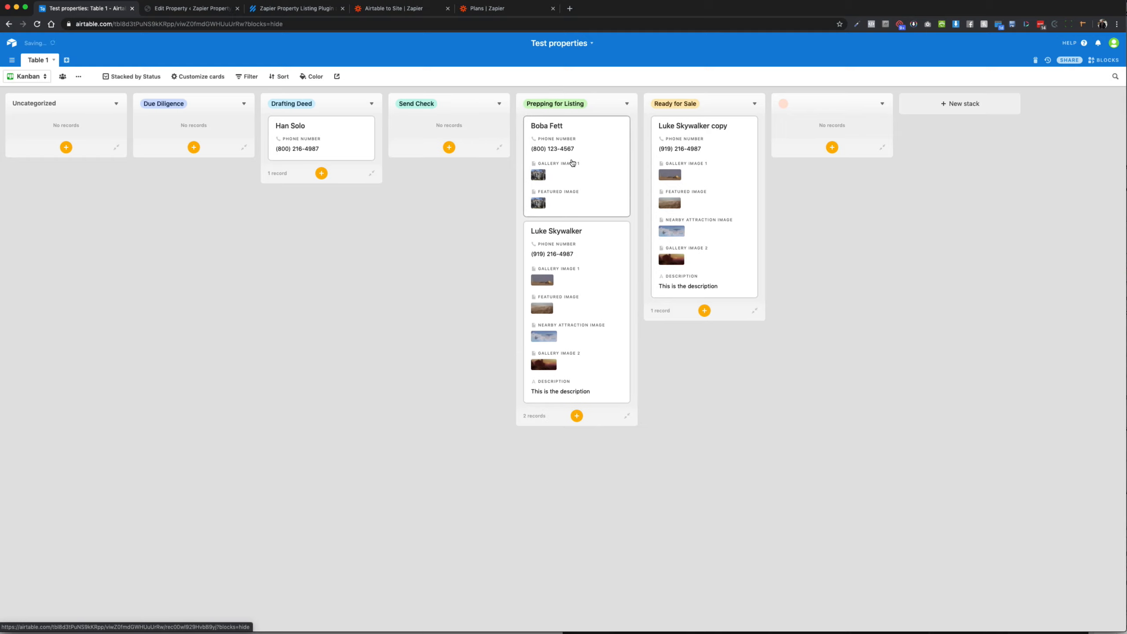
# Step: Review the moved record's images, status and property fields in its expanded view, and close the record
pyautogui.click(571, 158)
pyautogui.scroll(-10, 517, 294)
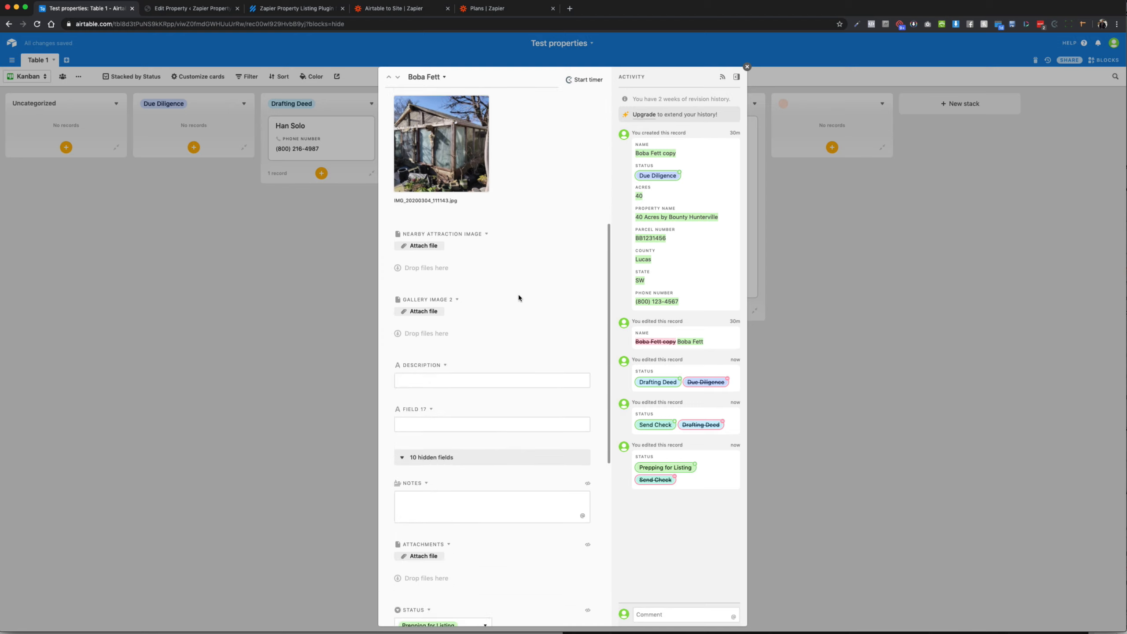
pyautogui.scroll(1, 519, 296)
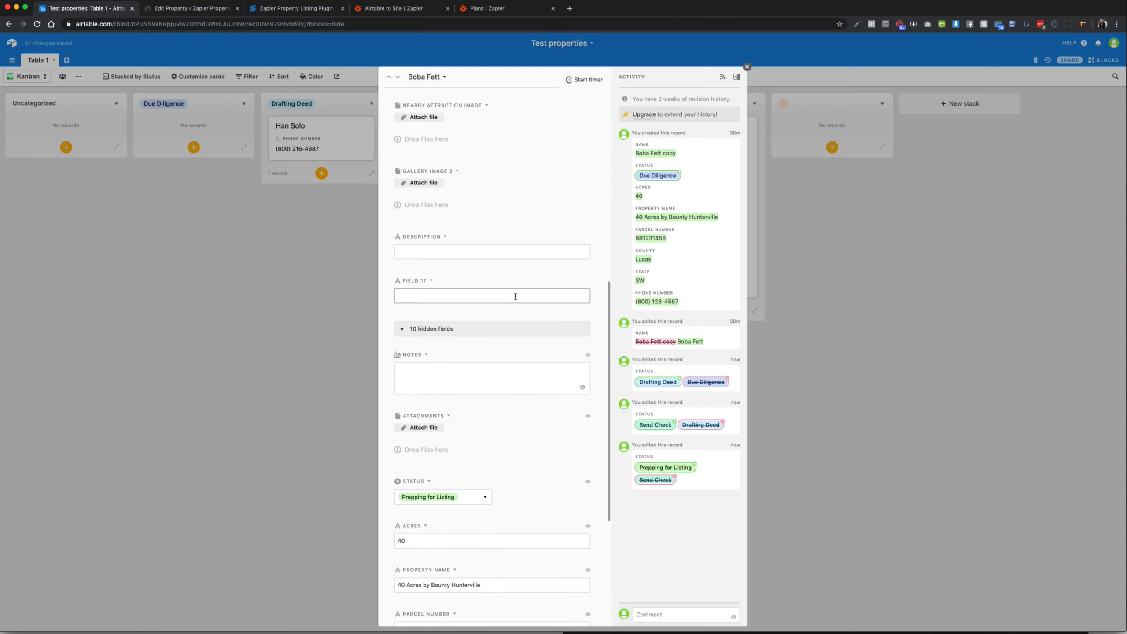
pyautogui.scroll(-5, 515, 297)
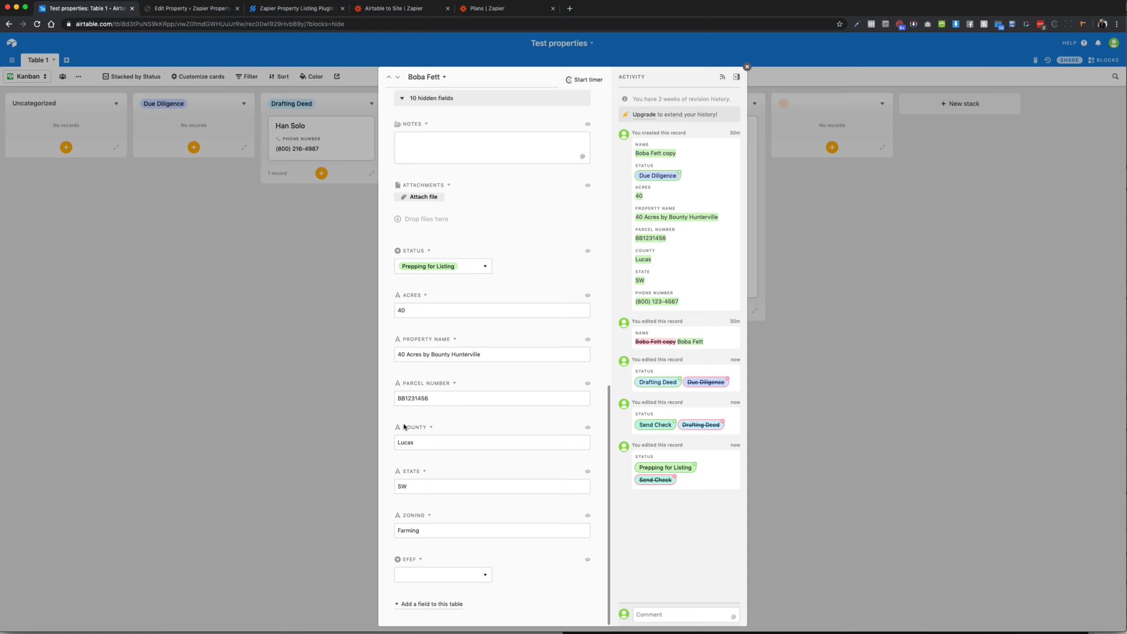
pyautogui.scroll(3, 418, 361)
pyautogui.scroll(10, 419, 361)
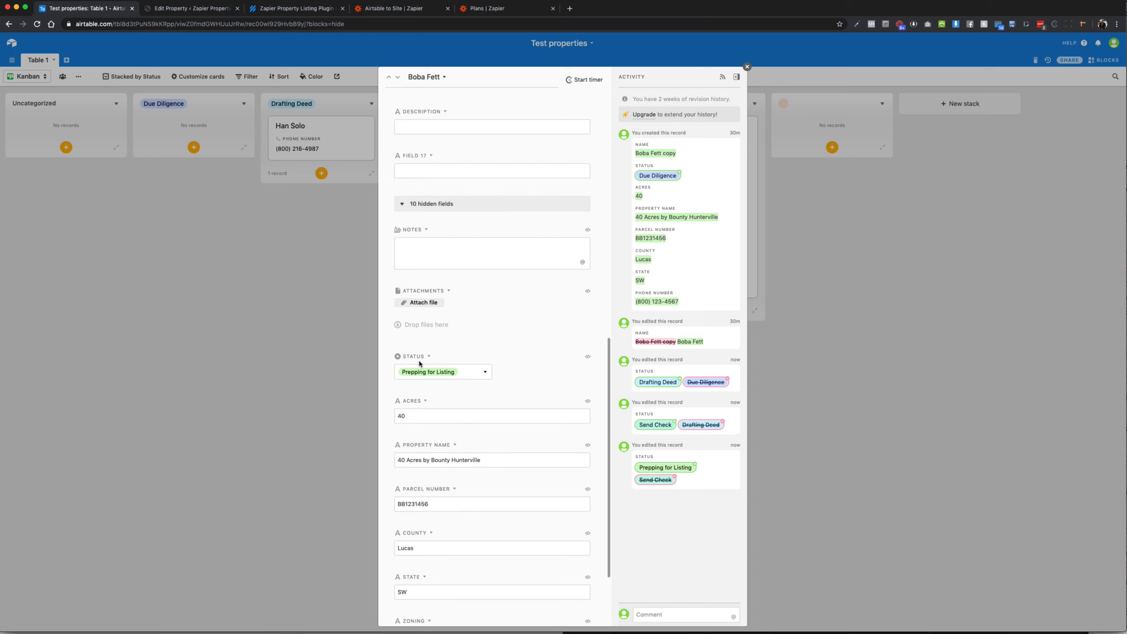
pyautogui.scroll(4, 419, 364)
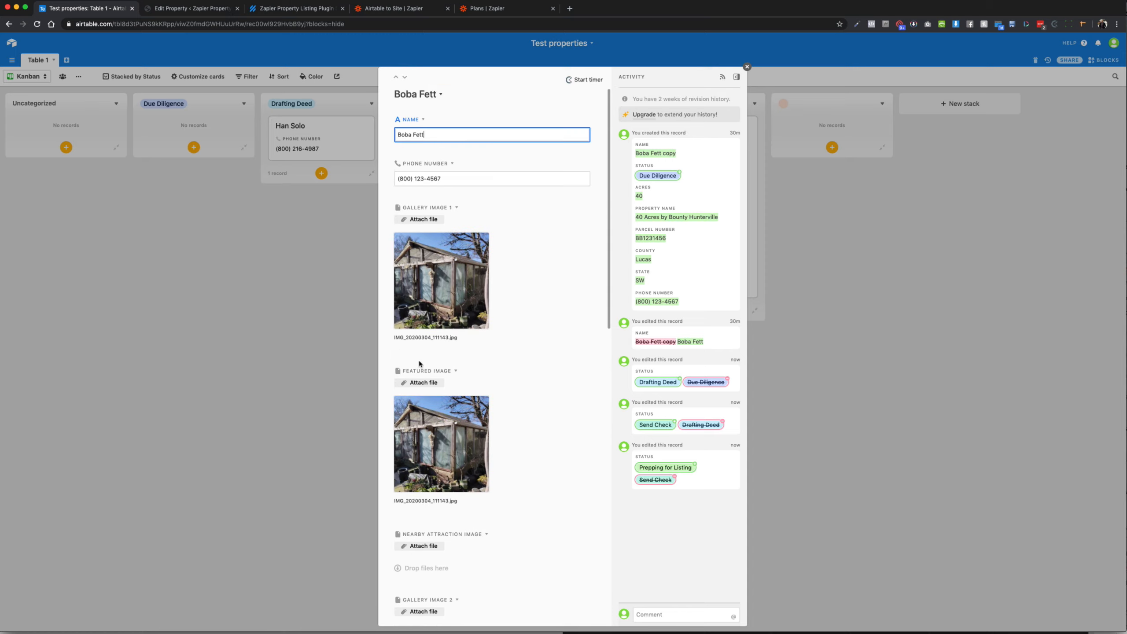
pyautogui.scroll(-7, 419, 360)
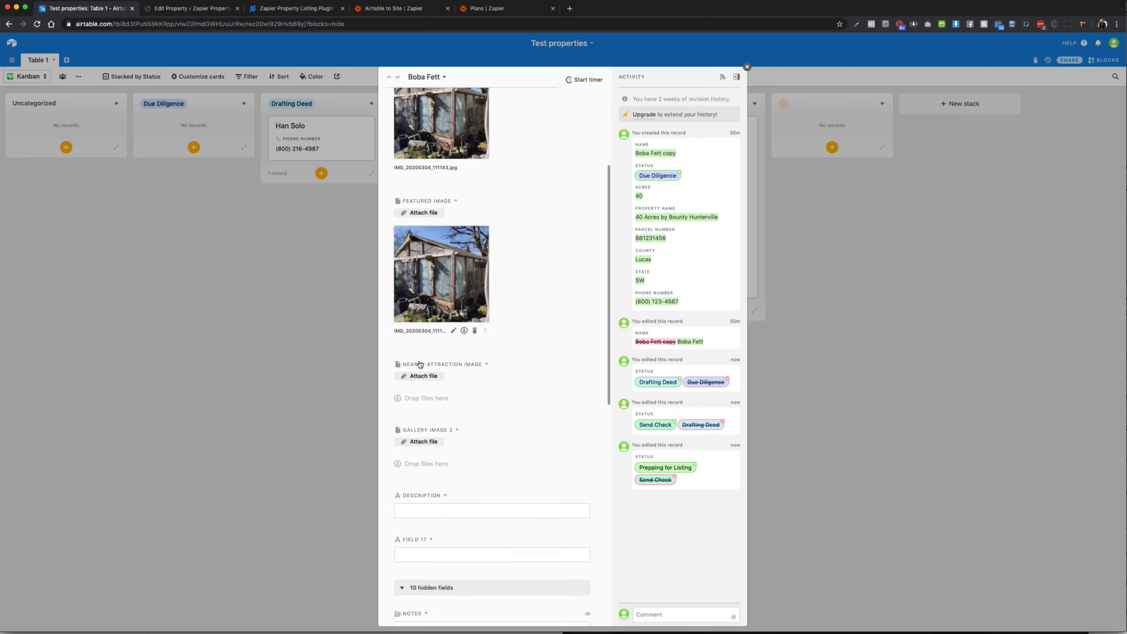
pyautogui.click(277, 381)
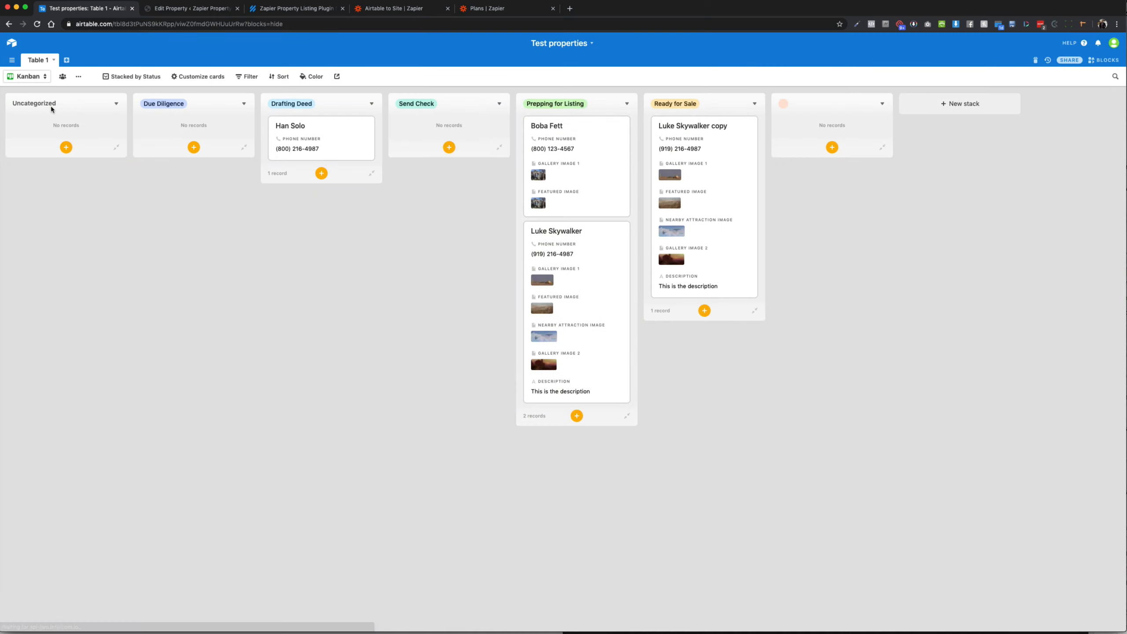
# Step: Add a record named "New test property" with a phone number to the Uncategorized stack, and briefly expand it
pyautogui.click(66, 147)
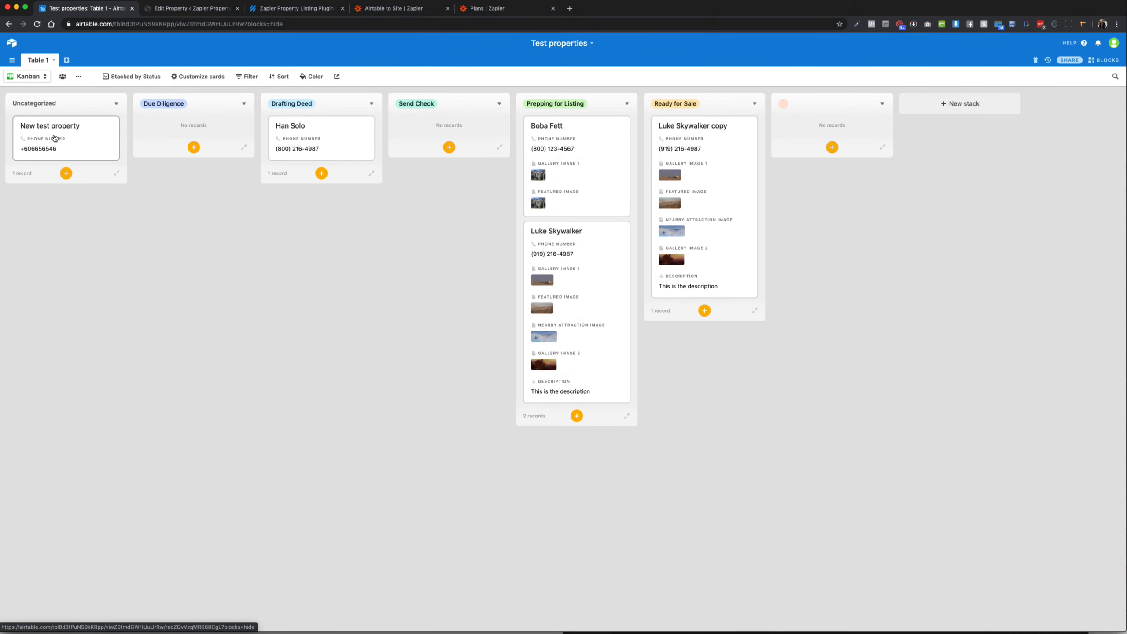
pyautogui.click(54, 138)
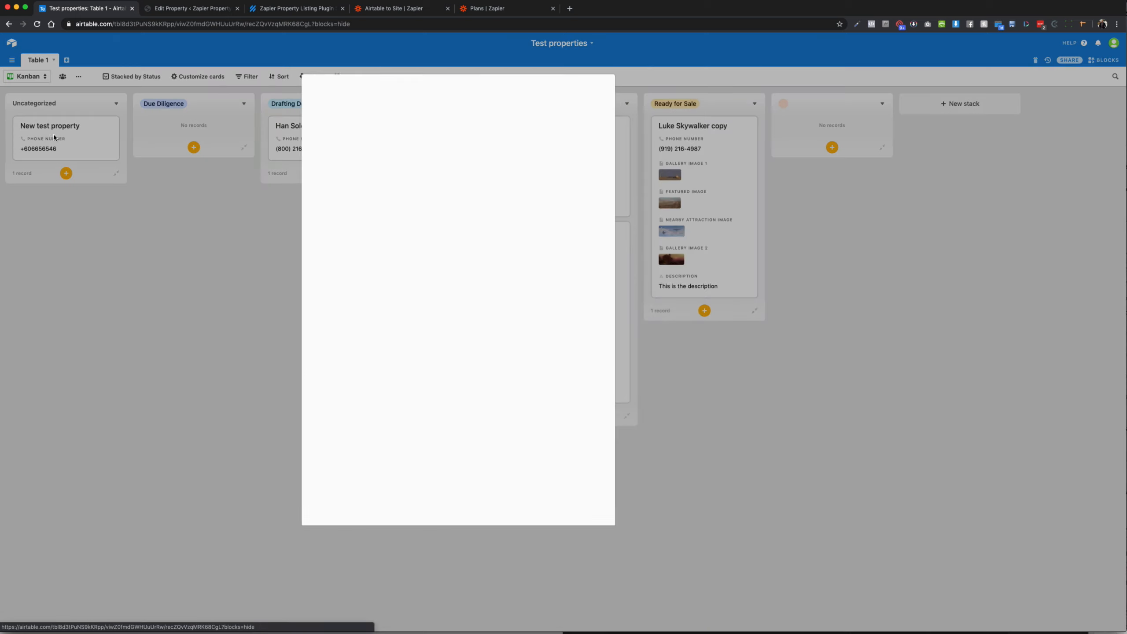
pyautogui.click(181, 421)
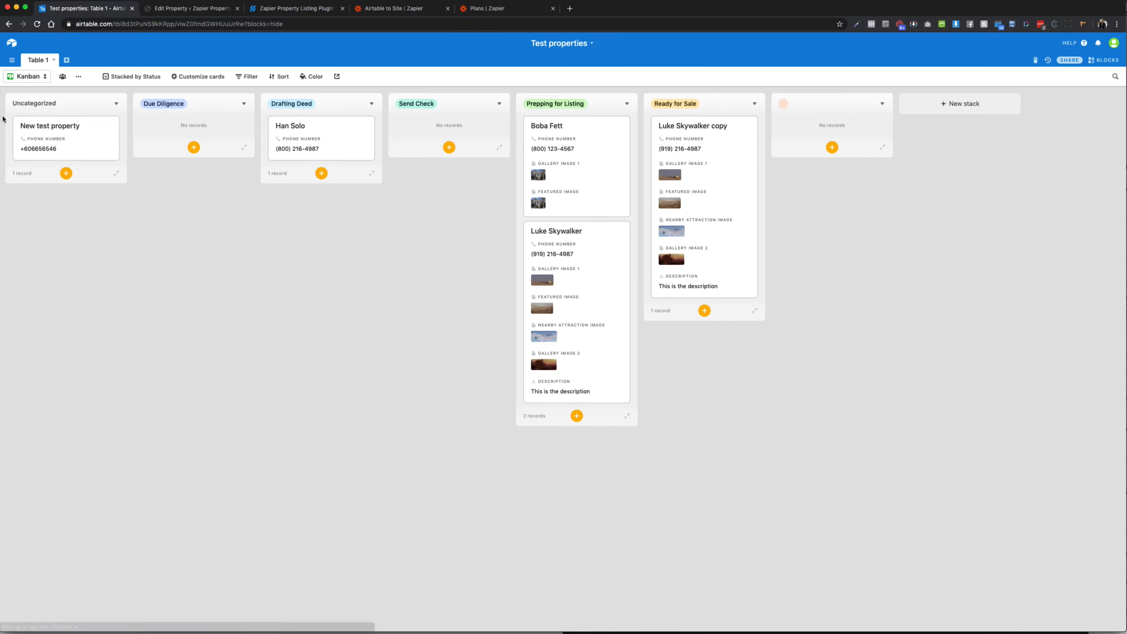
# Step: Look over the New test property record's fields, and move it through the Kanban stacks to Prepping for Listing
pyautogui.click(60, 140)
pyautogui.scroll(-5, 407, 381)
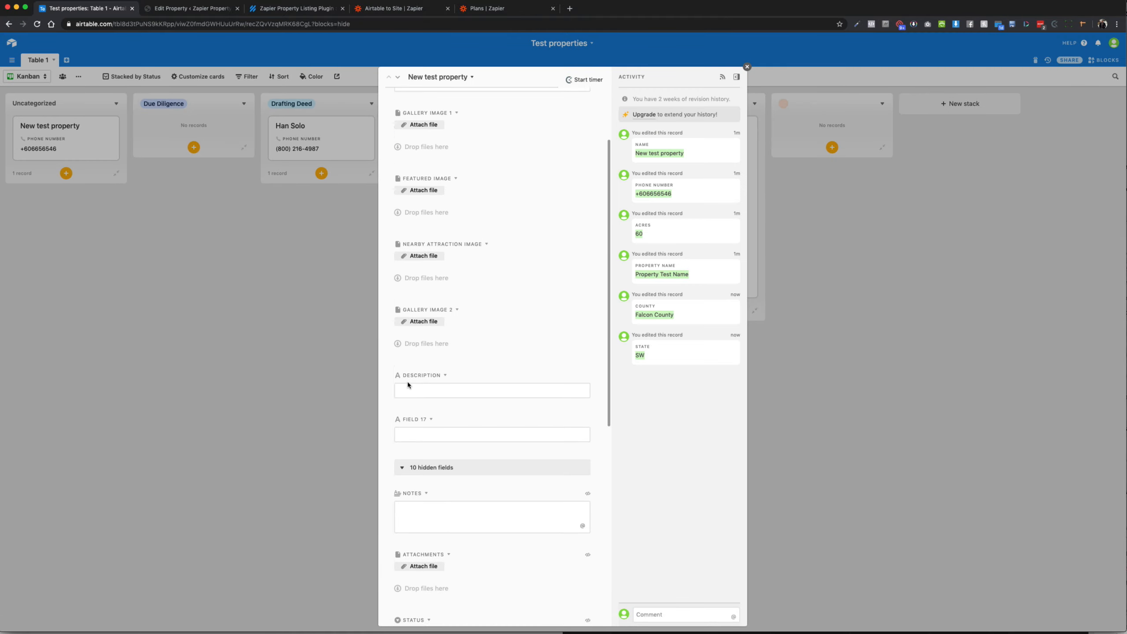
pyautogui.click(283, 443)
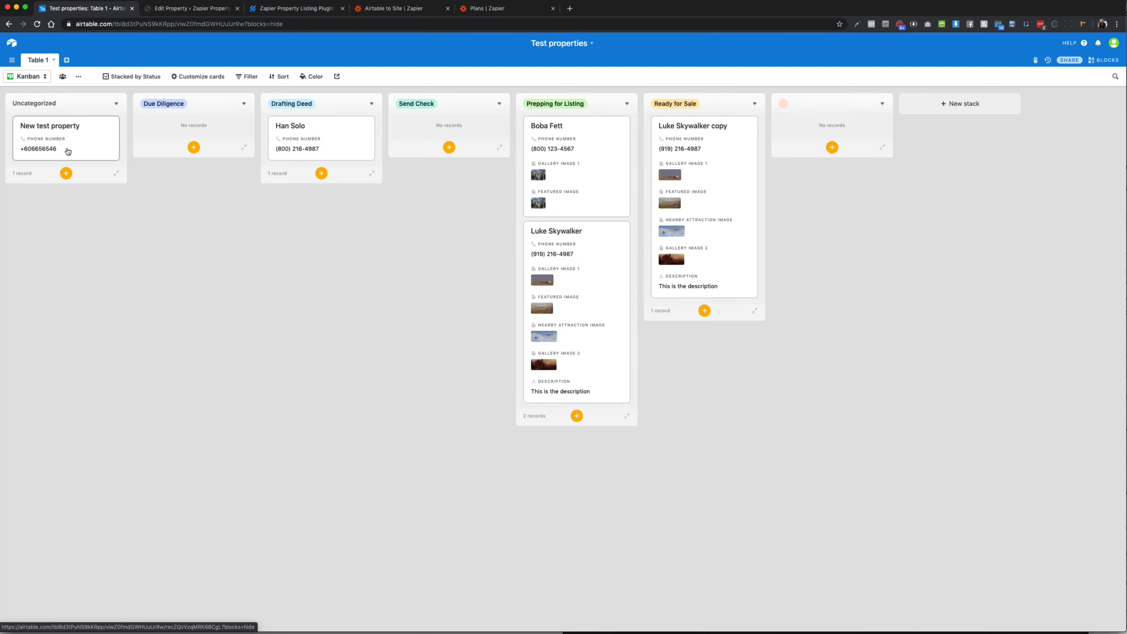
pyautogui.moveTo(67, 152); pyautogui.dragTo(549, 142)
# Step: Review the expanded New test property record and upload IMG_20200304_111143.jpg as its Featured Image
pyautogui.click(550, 141)
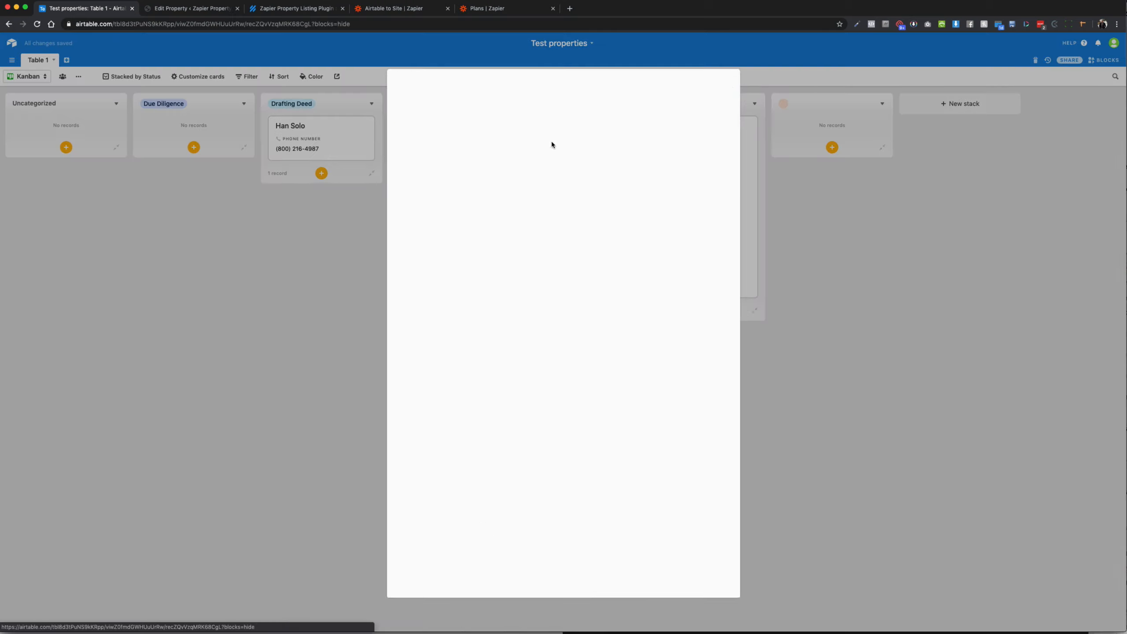
pyautogui.scroll(-5, 530, 375)
pyautogui.scroll(-4, 531, 377)
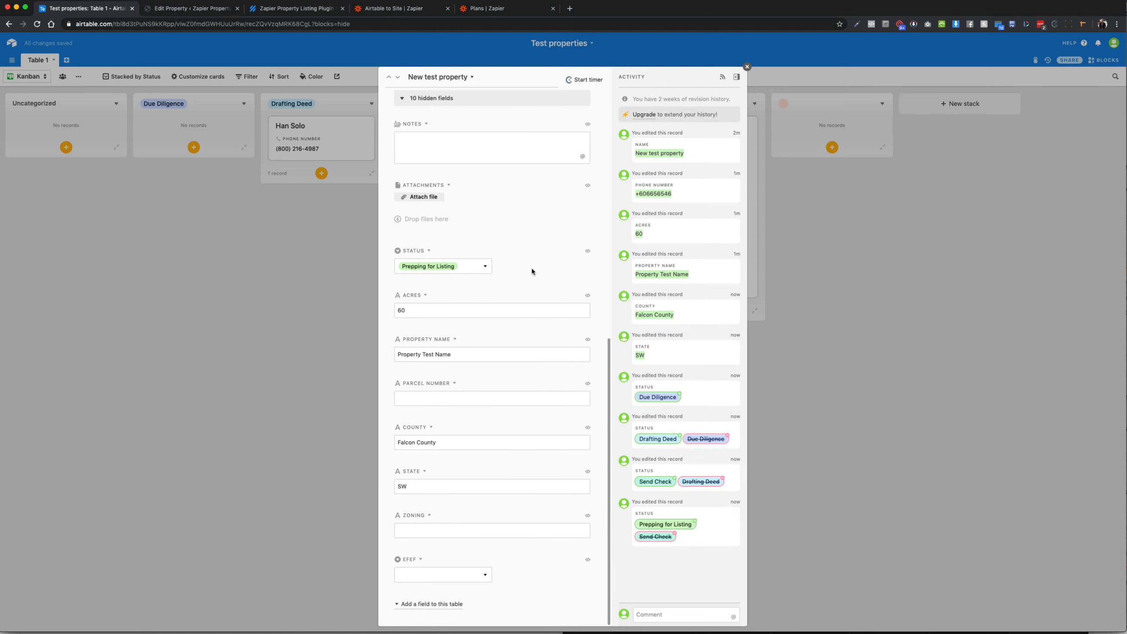
pyautogui.scroll(6, 480, 249)
pyautogui.scroll(5, 480, 249)
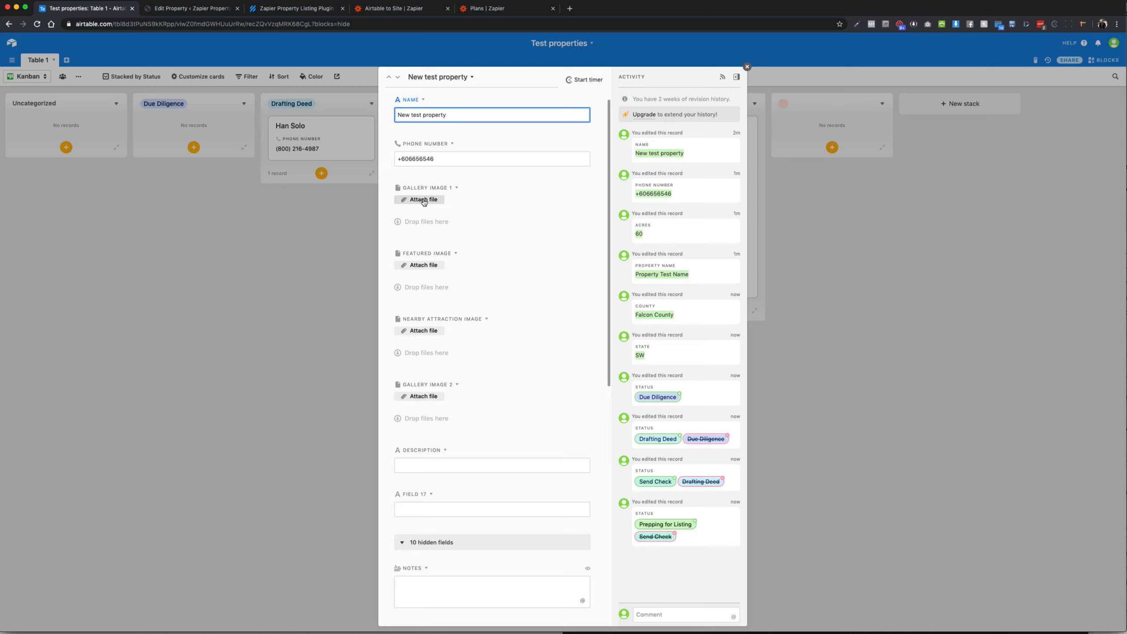
pyautogui.click(425, 266)
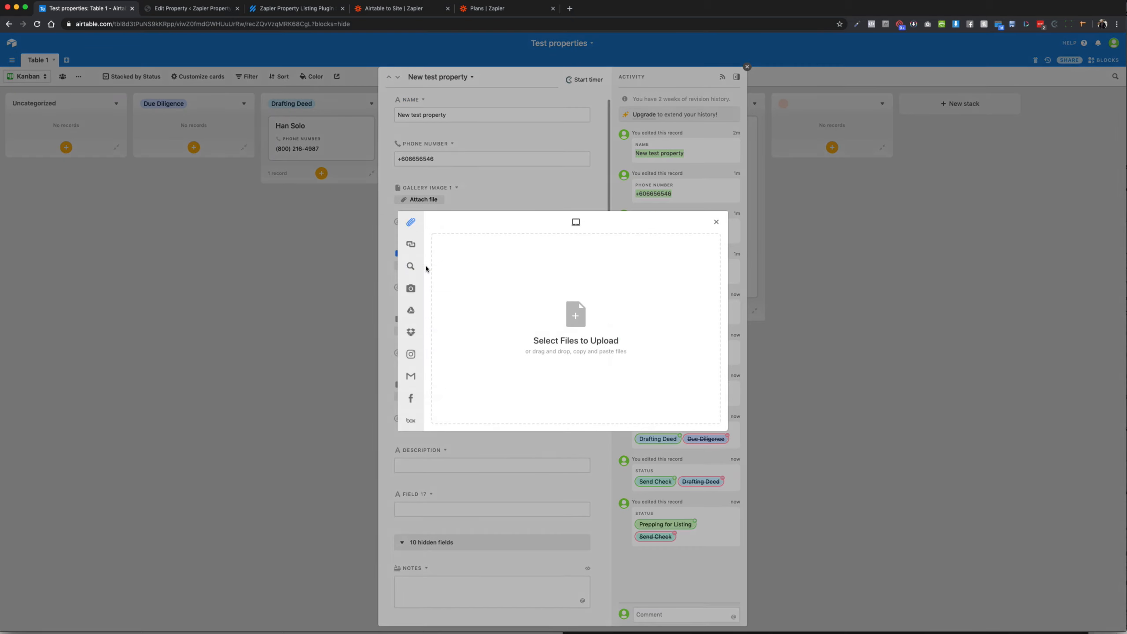
pyautogui.click(555, 316)
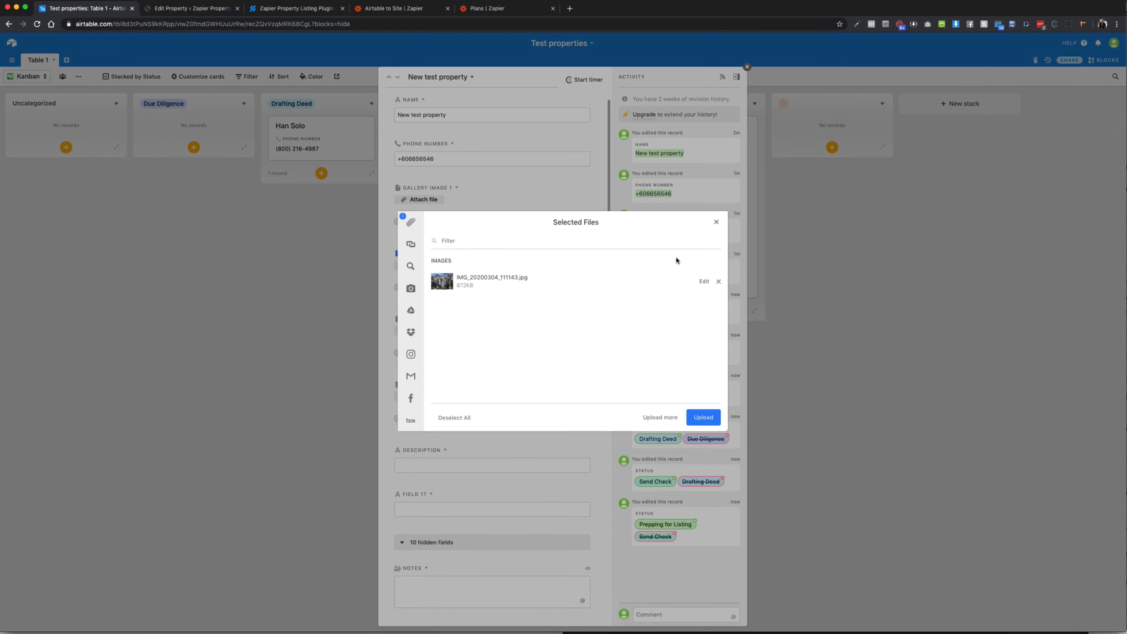
pyautogui.click(703, 417)
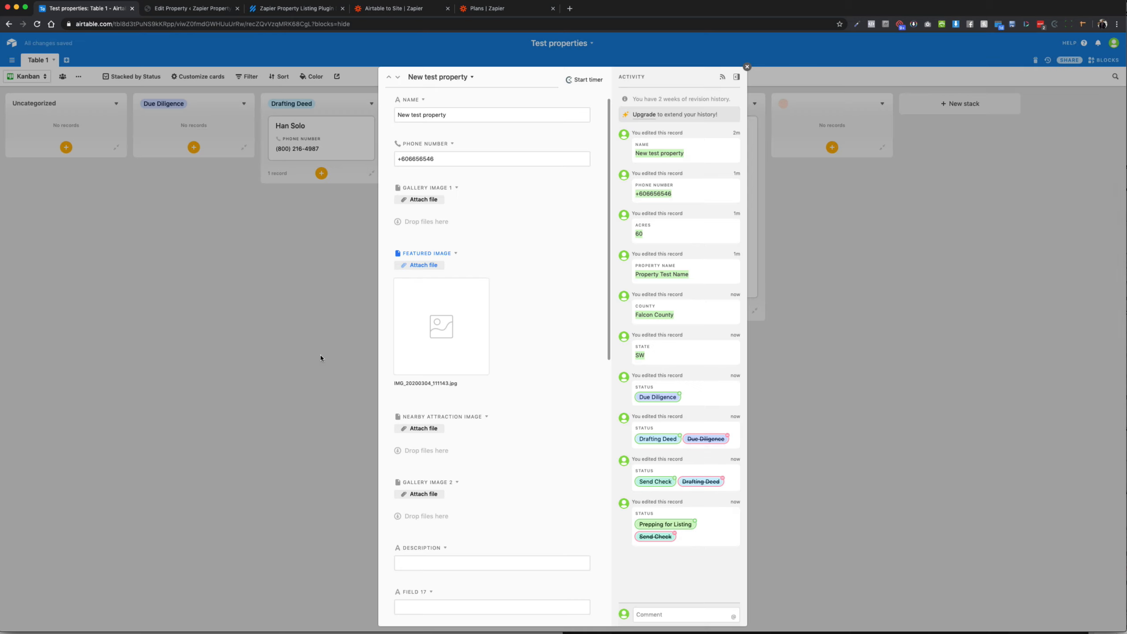
# Step: Check the featured image upload in the New test property record, and move the record to the Ready for Sale stack
pyautogui.click(321, 358)
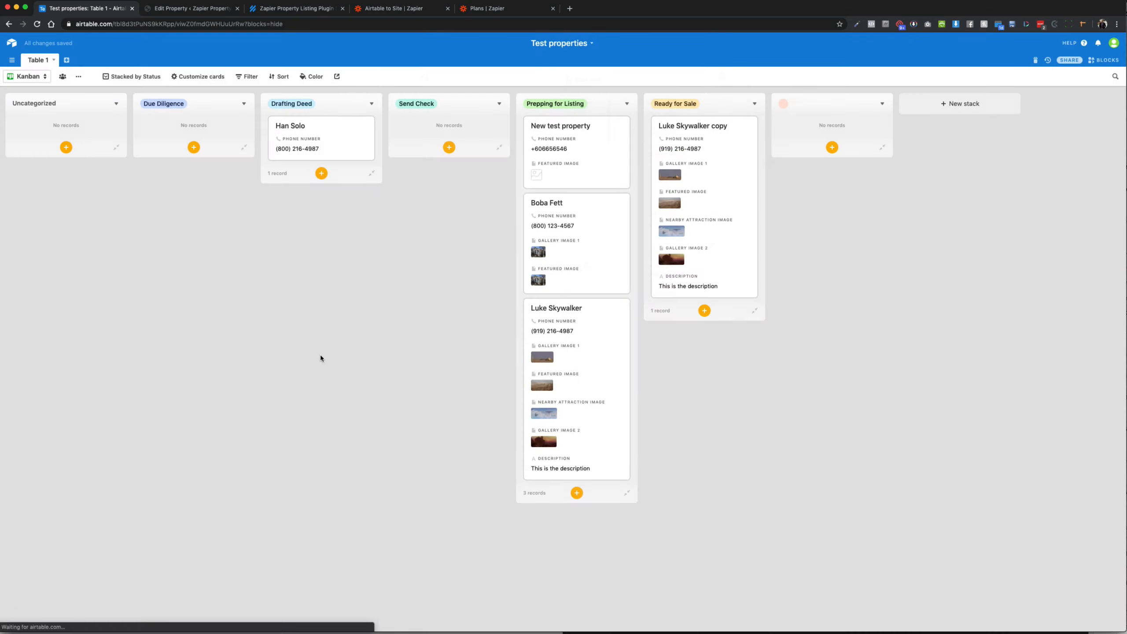
pyautogui.click(552, 180)
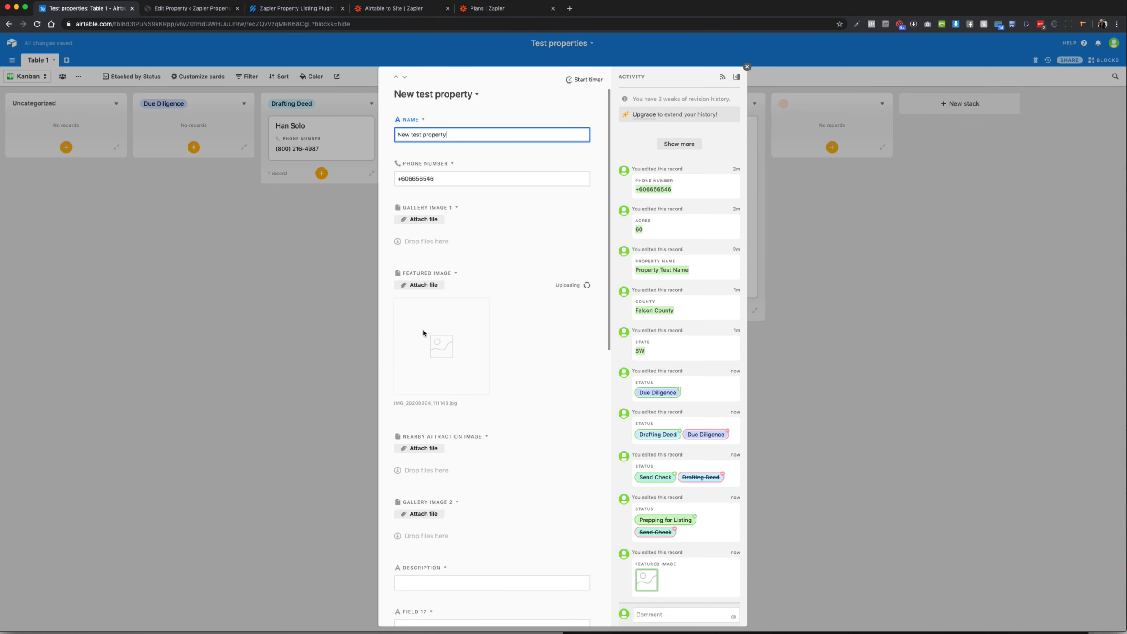
pyautogui.click(296, 380)
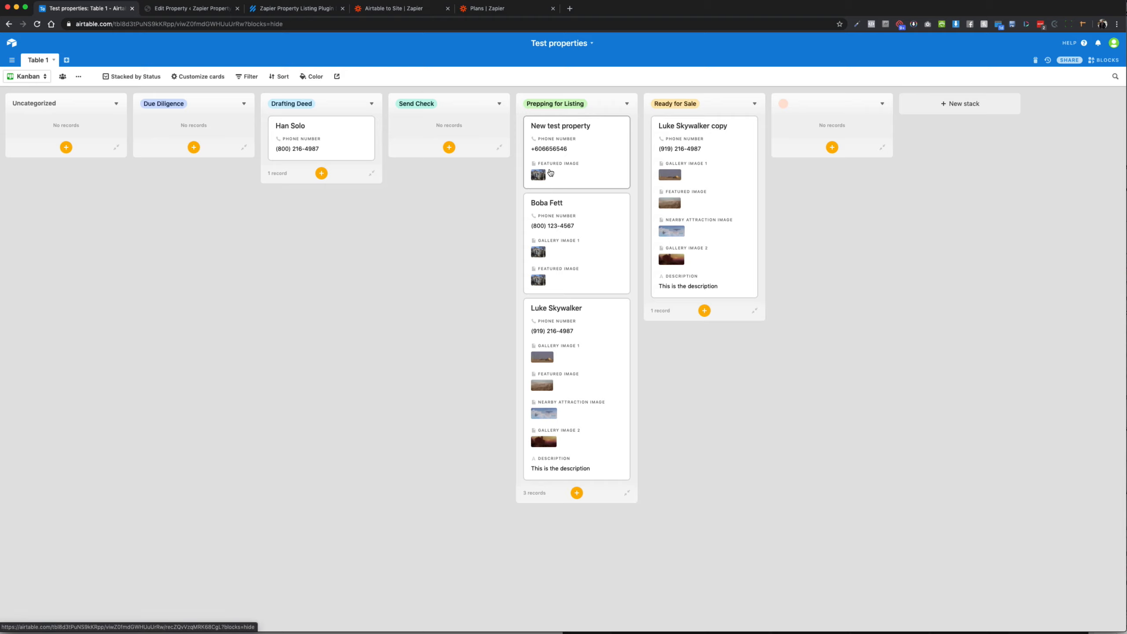
pyautogui.moveTo(551, 172); pyautogui.dragTo(681, 143)
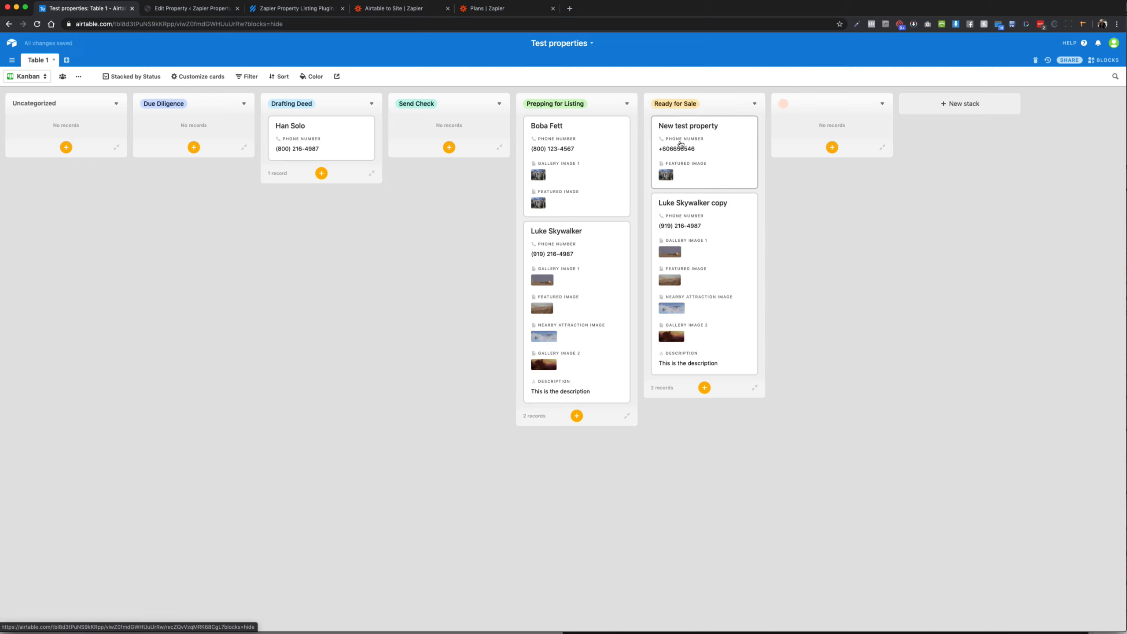
# Step: Switch to Zapier, leave the Airtable to Site editor, and refresh the Task History to look for the new run
pyautogui.click(402, 10)
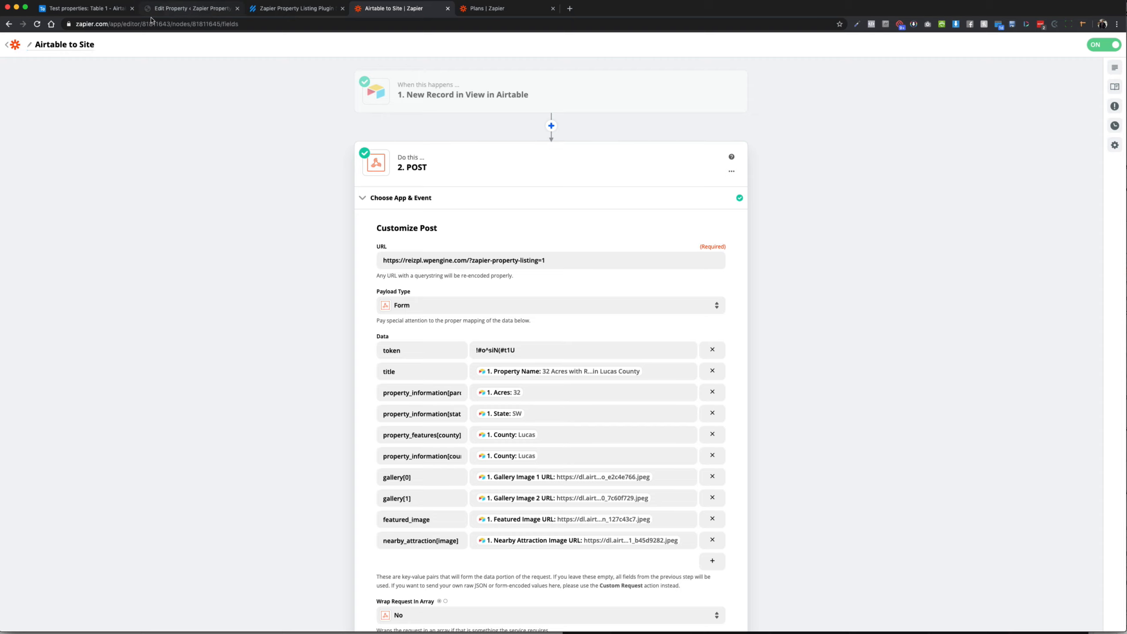
pyautogui.click(7, 46)
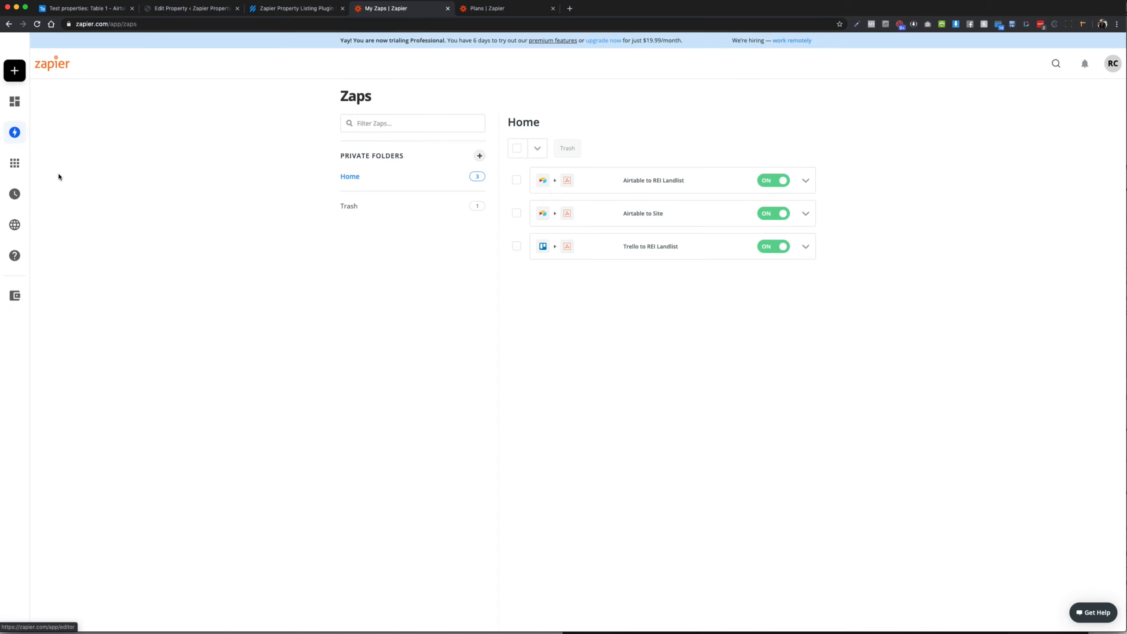
pyautogui.click(37, 197)
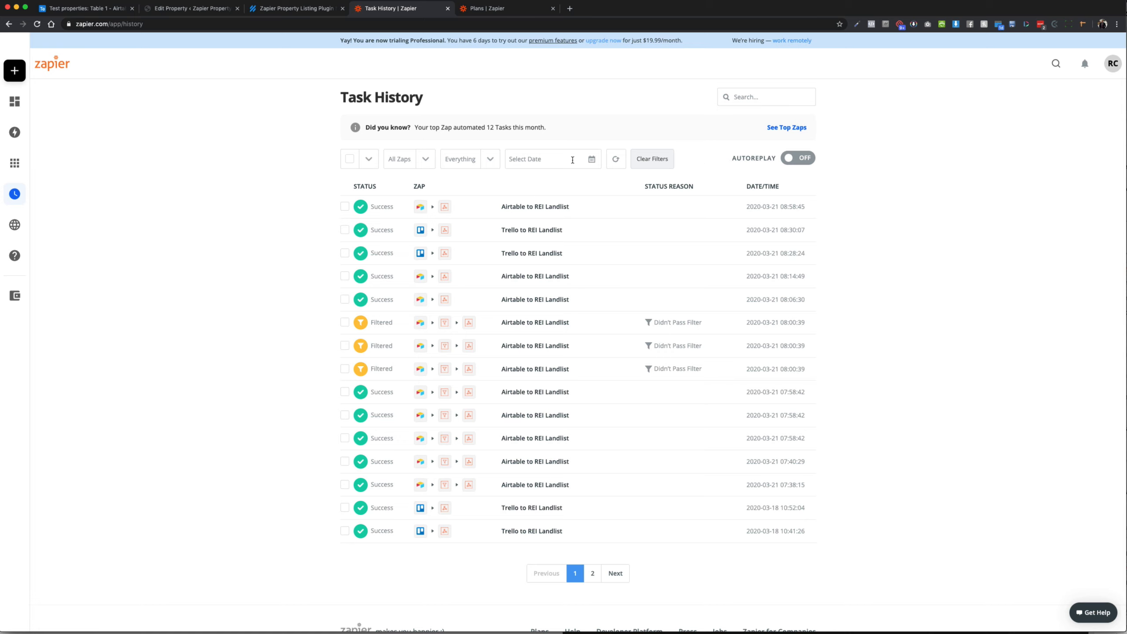
pyautogui.click(622, 159)
pyautogui.click(623, 158)
pyautogui.click(623, 158)
pyautogui.click(623, 159)
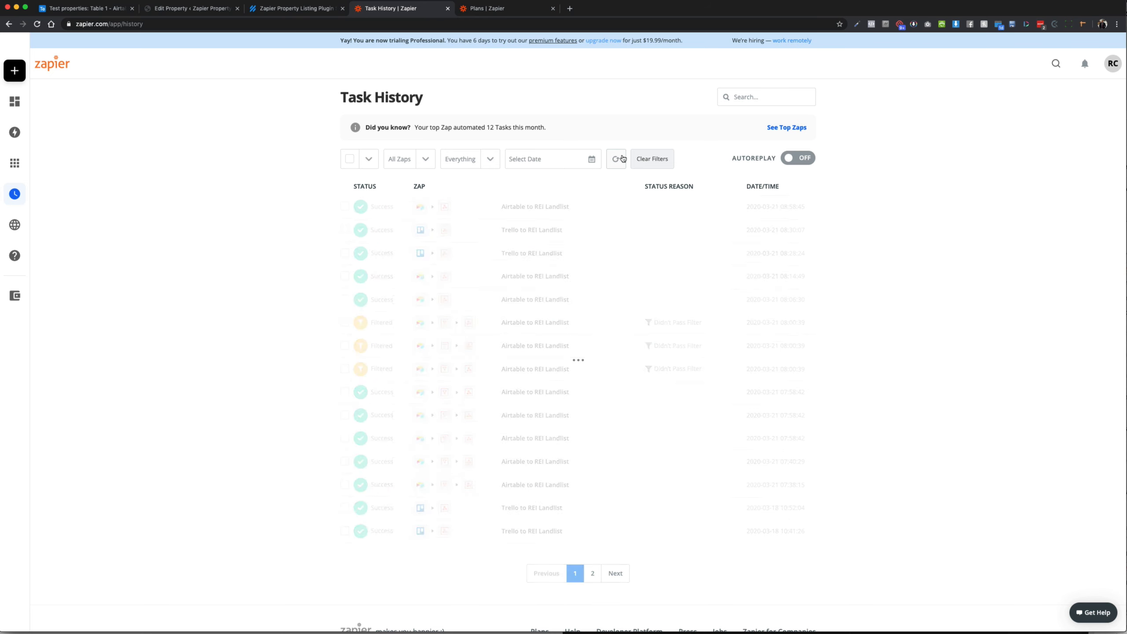
pyautogui.click(622, 158)
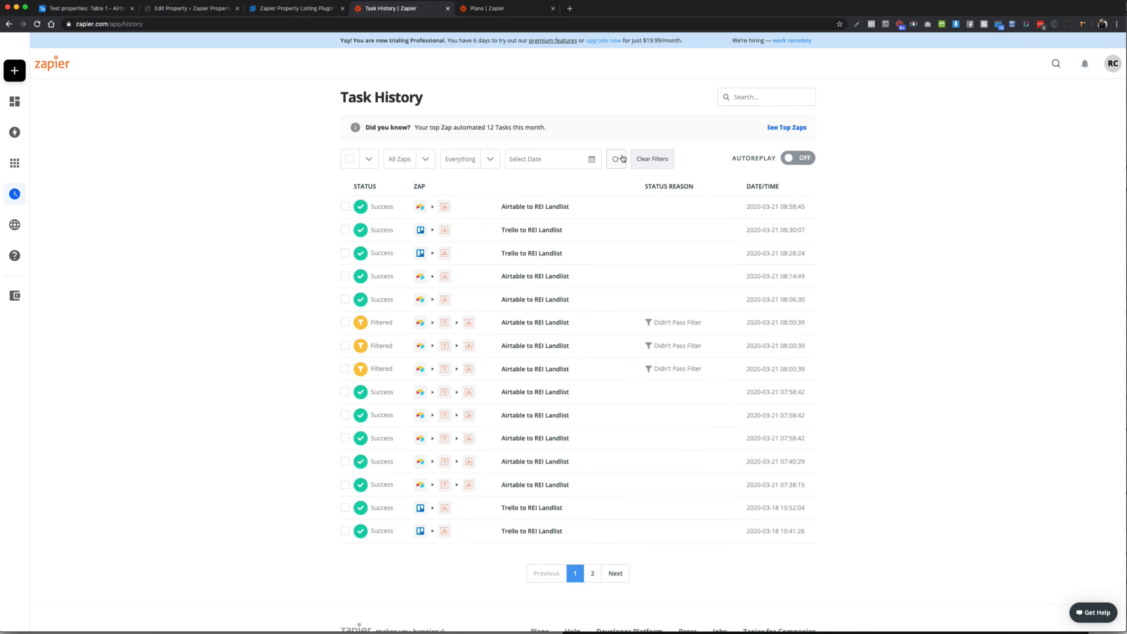
# Step: Check the list of zaps, return to the Task History and refresh the status of the Airtable to Site run
pyautogui.click(13, 129)
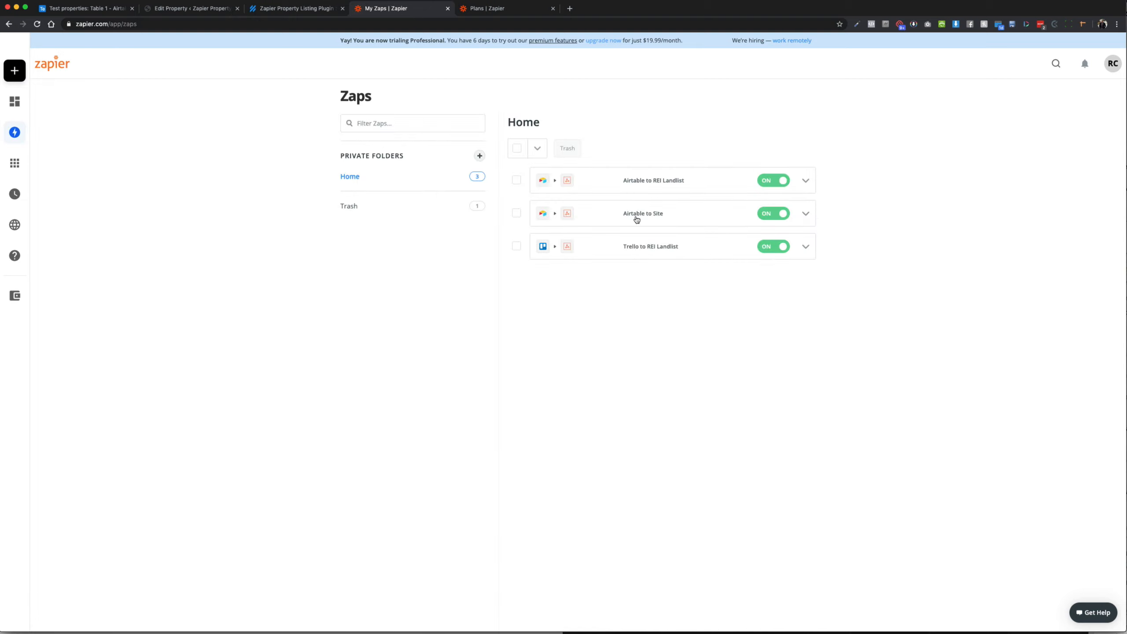
pyautogui.moveTo(19, 198)
pyautogui.click(26, 195)
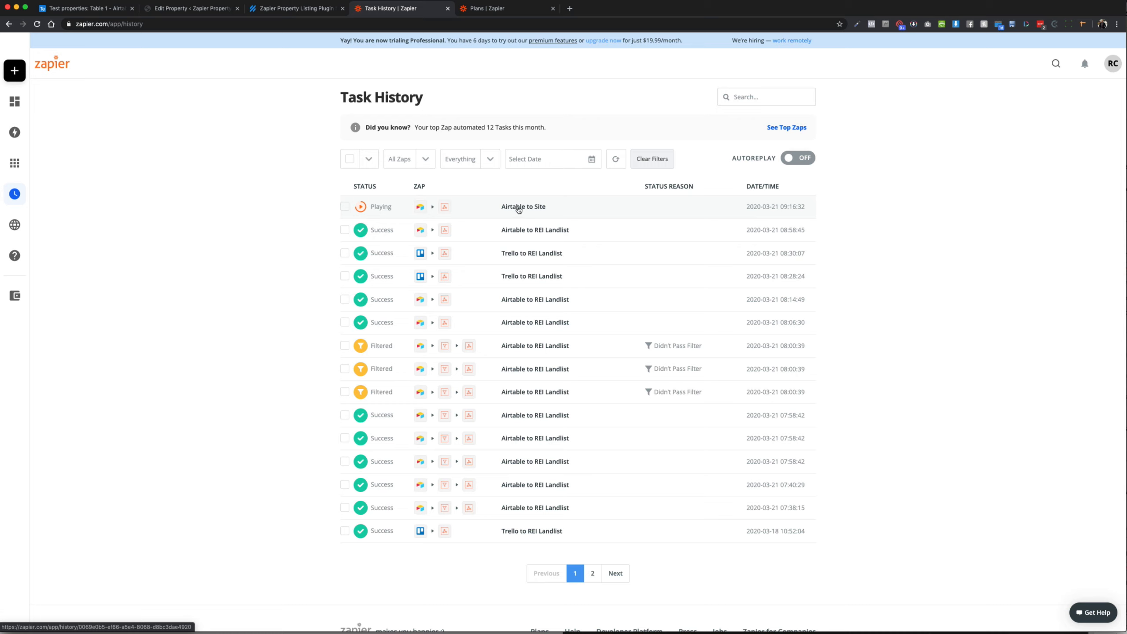
pyautogui.click(616, 160)
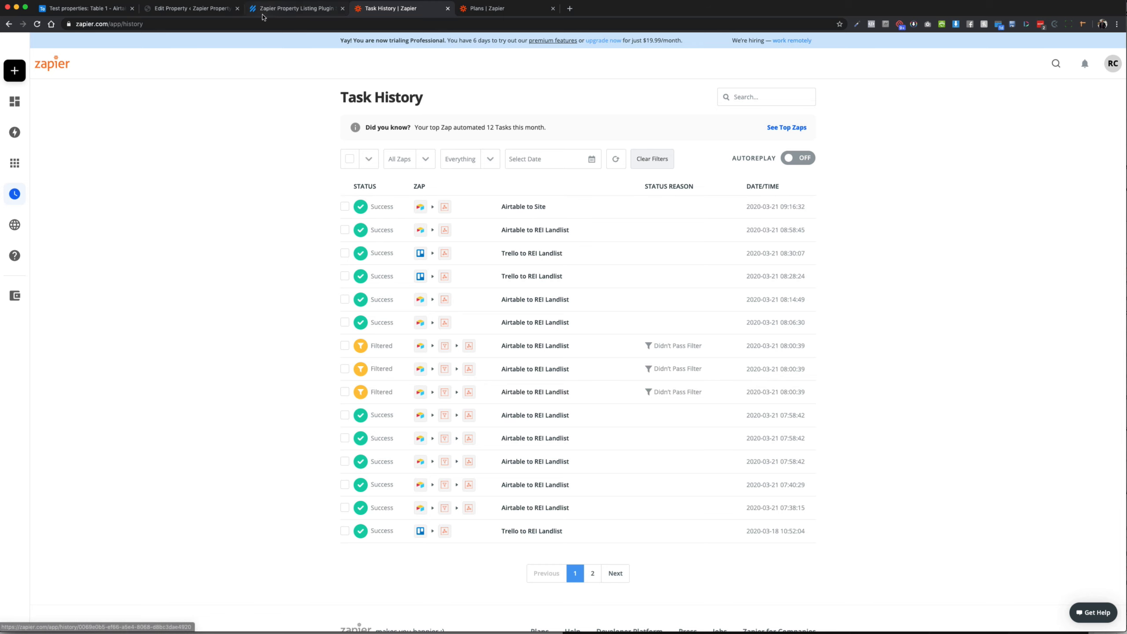
# Step: Switch to WordPress, leave the open draft for the Properties list, and review the Property Test Name draft's details and featured image
pyautogui.click(200, 11)
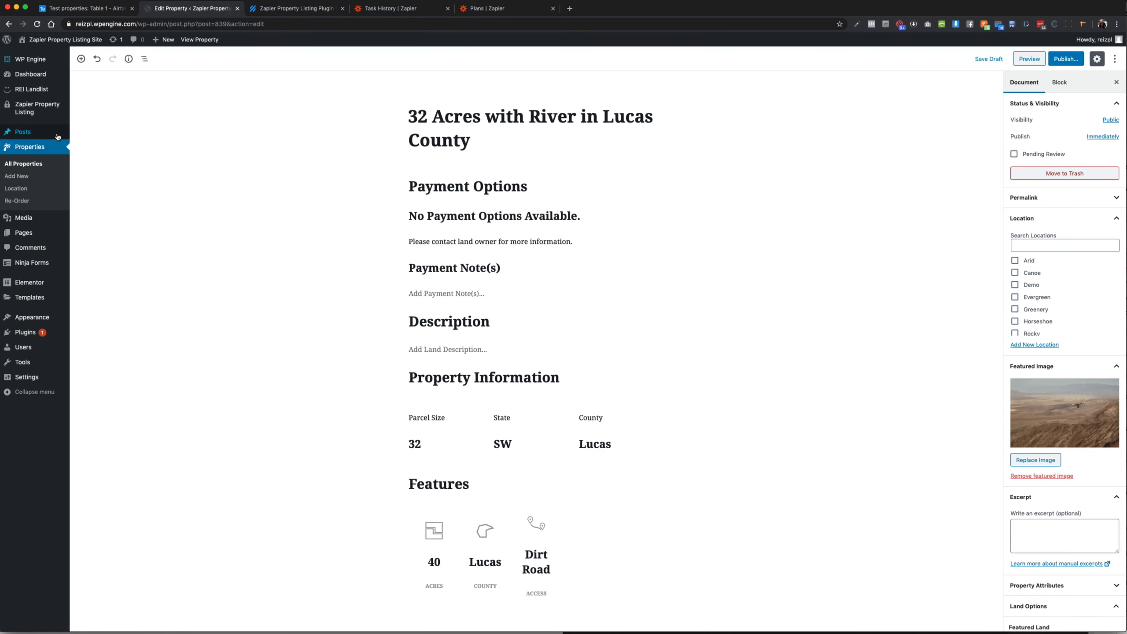
pyautogui.click(51, 149)
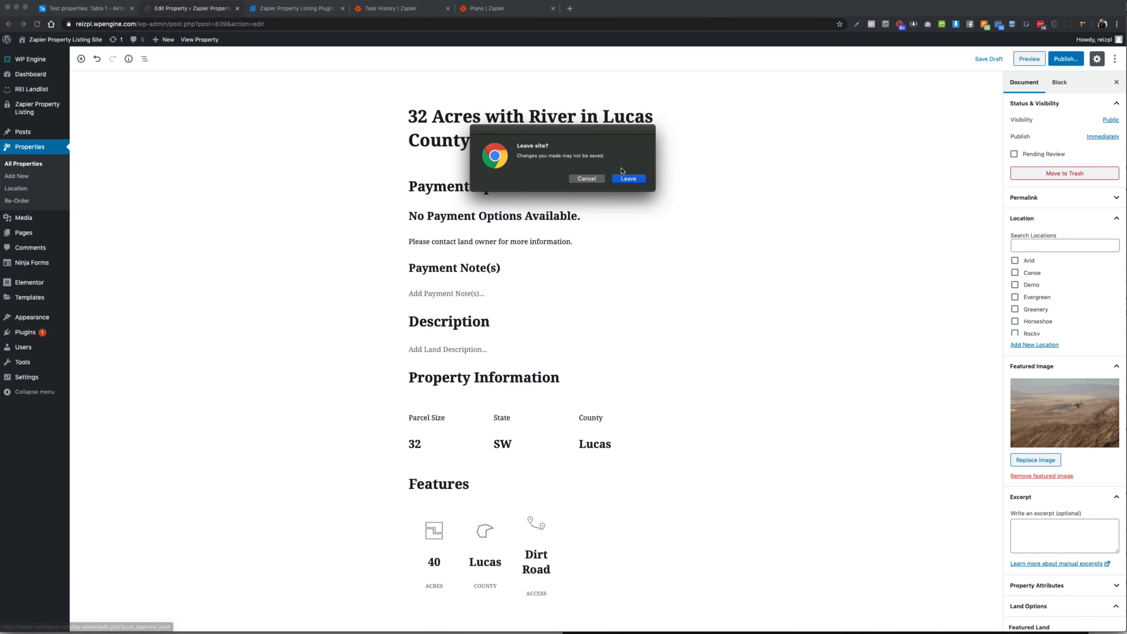
pyautogui.click(628, 179)
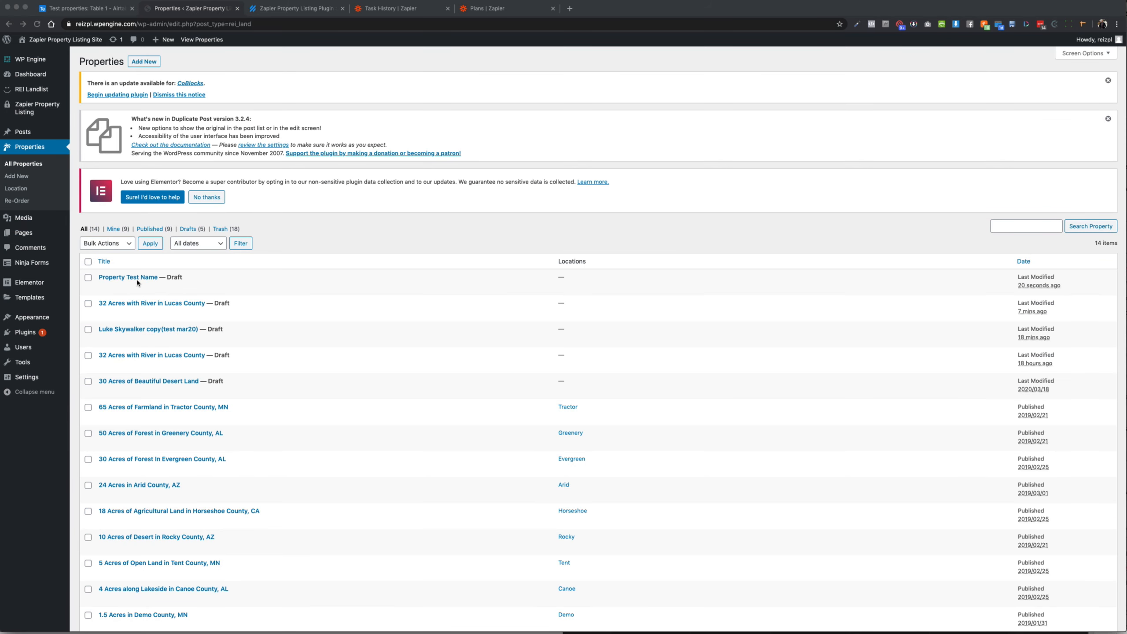
pyautogui.click(137, 277)
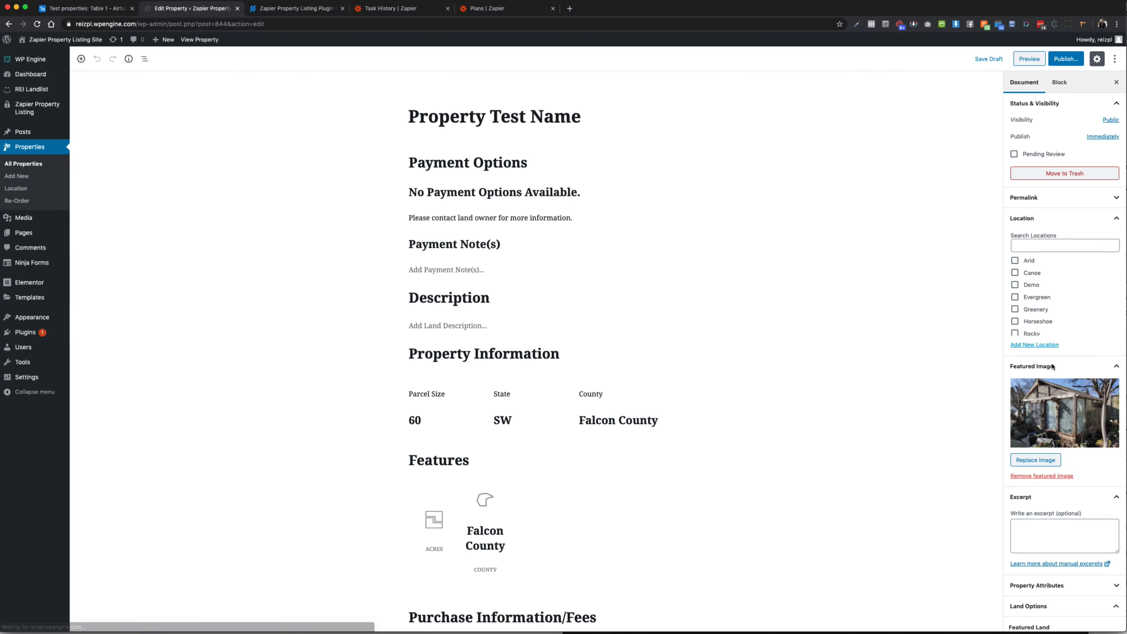
pyautogui.scroll(-4, 996, 411)
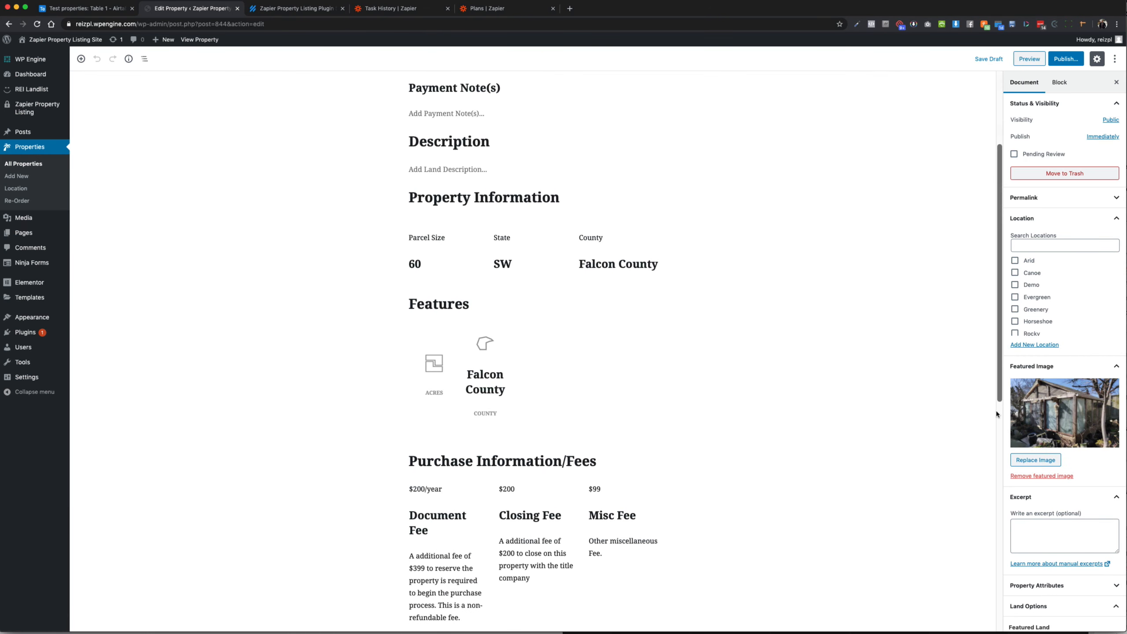